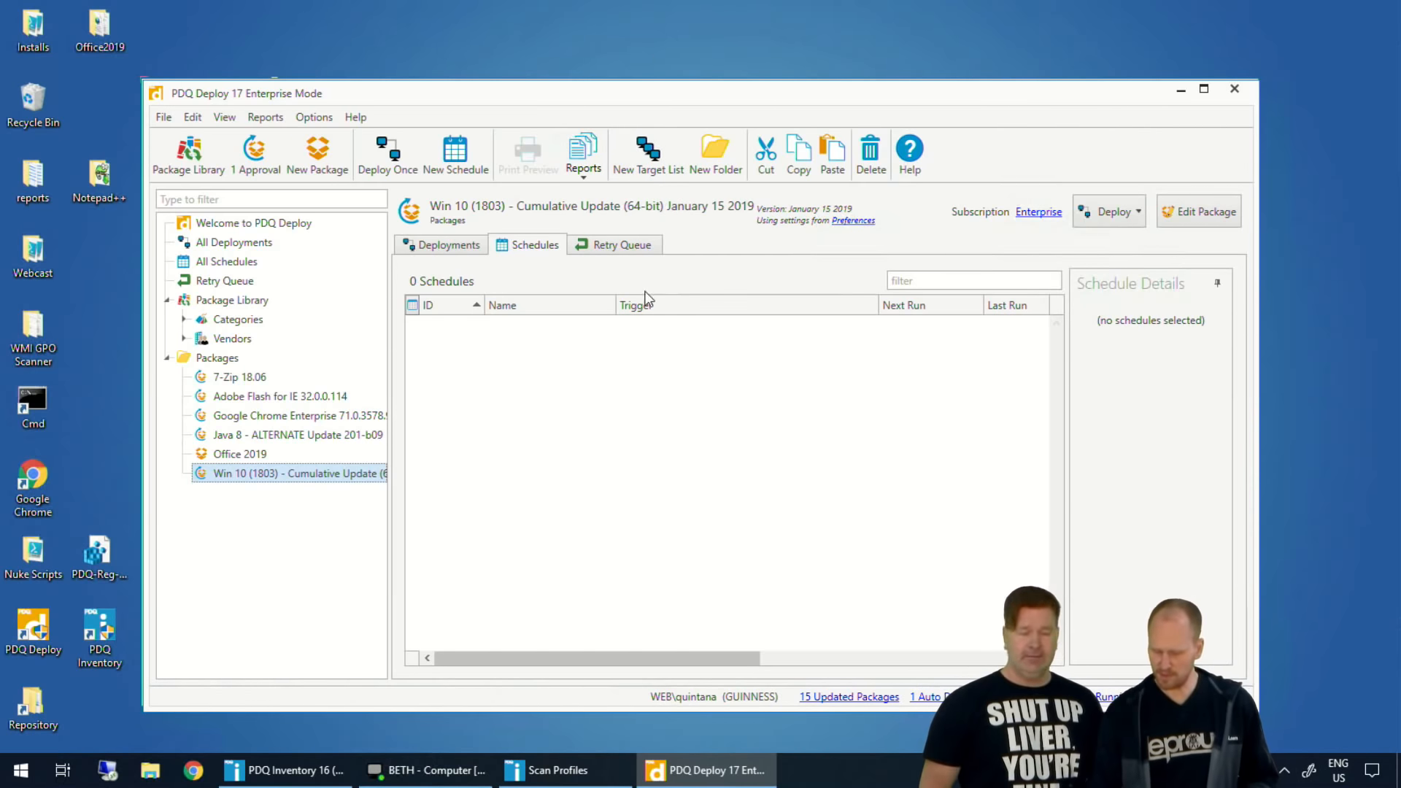
Switch to PDQ Inventory and open the details of computer BETH from the All Computers collection.
left_click(292, 769)
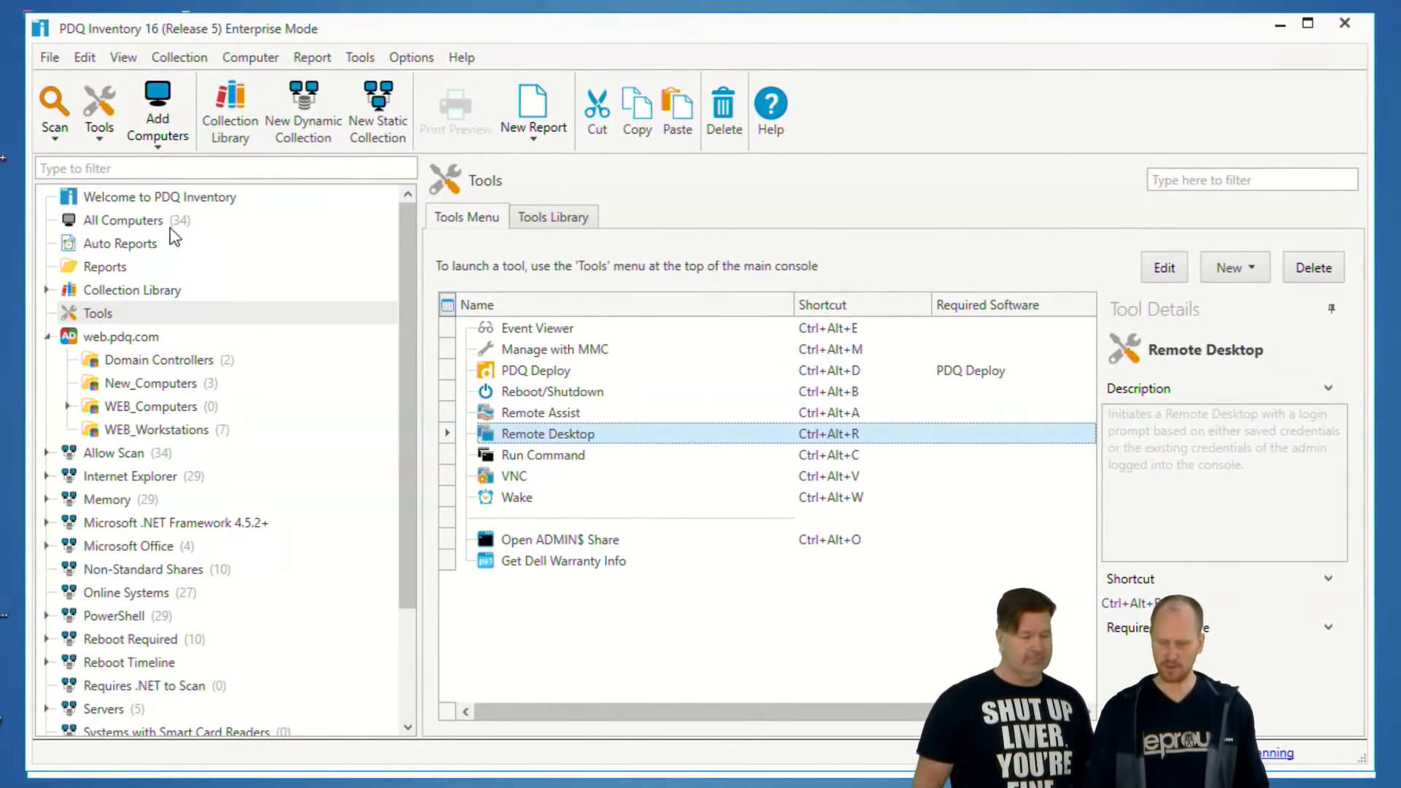
left_click(270, 254)
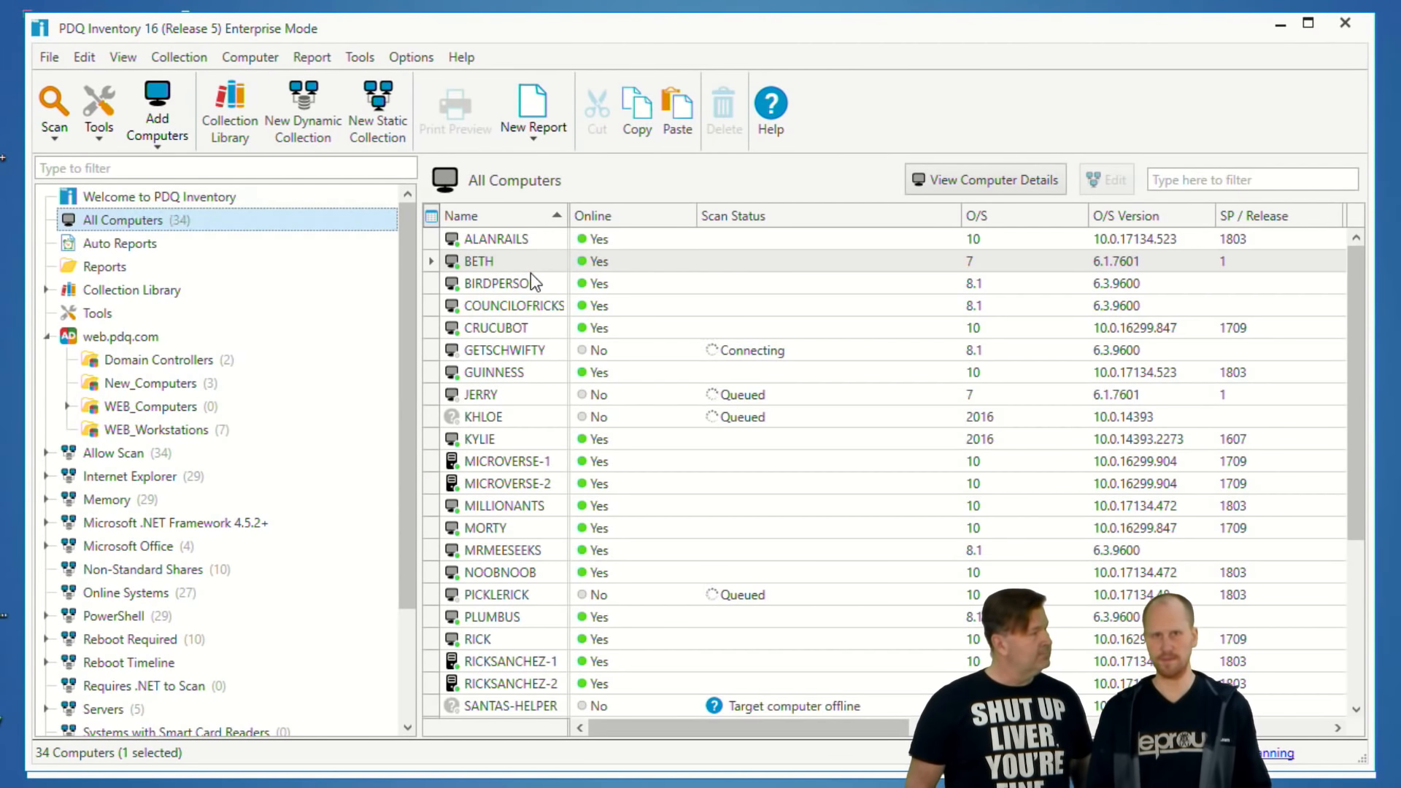
left_click(481, 262)
double_click(481, 261)
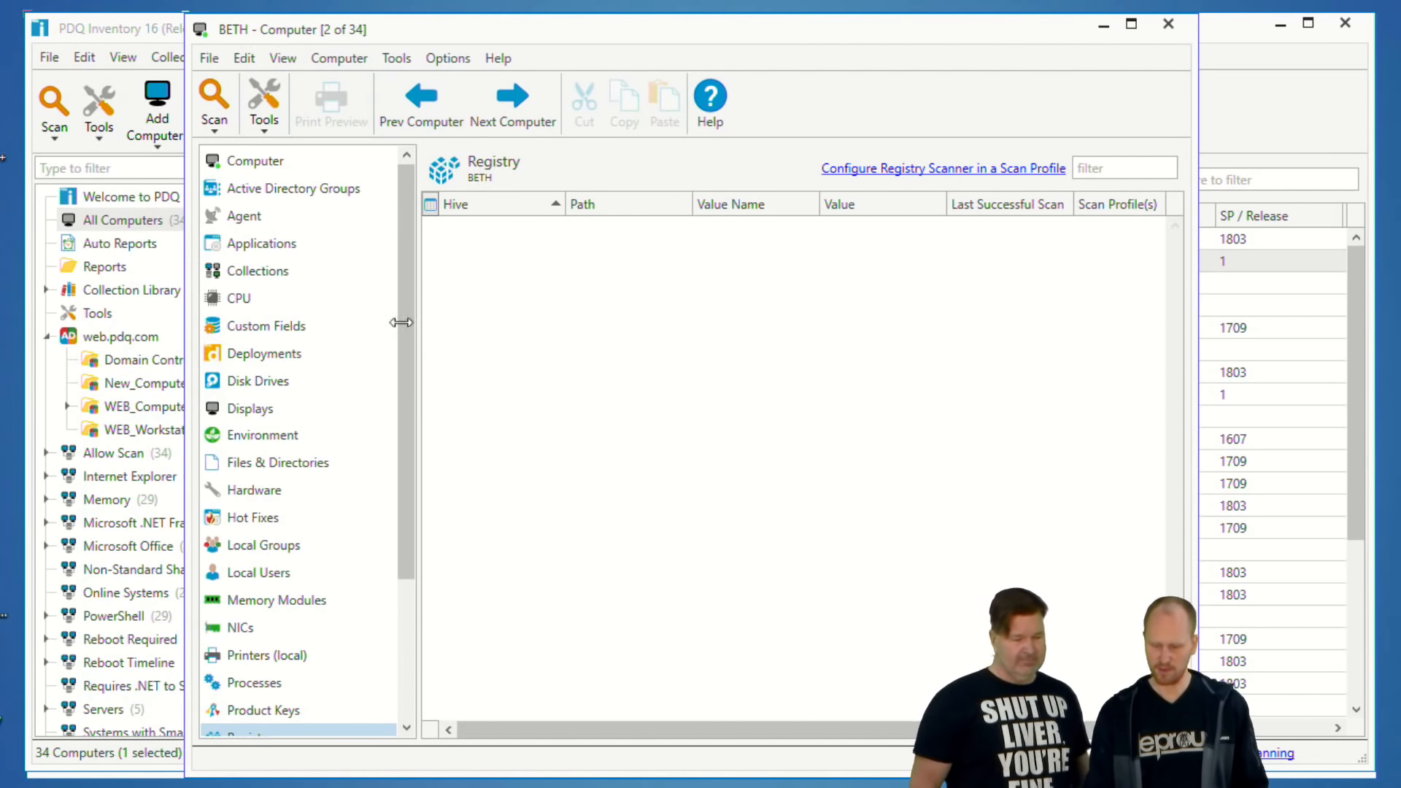
Examine the members of the Administrators group in BETH's local groups.
scroll(350, 491, "down", 2)
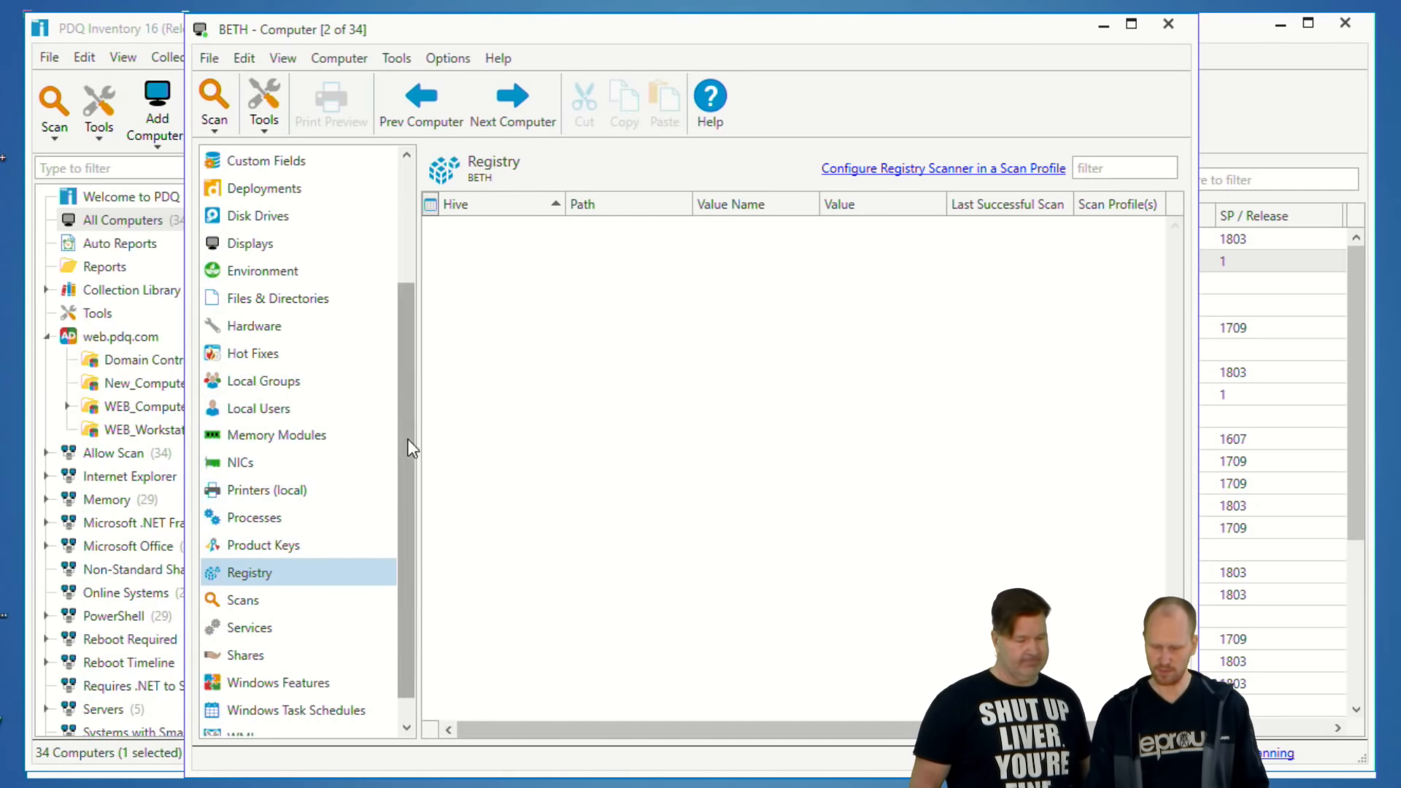
left_click(252, 383)
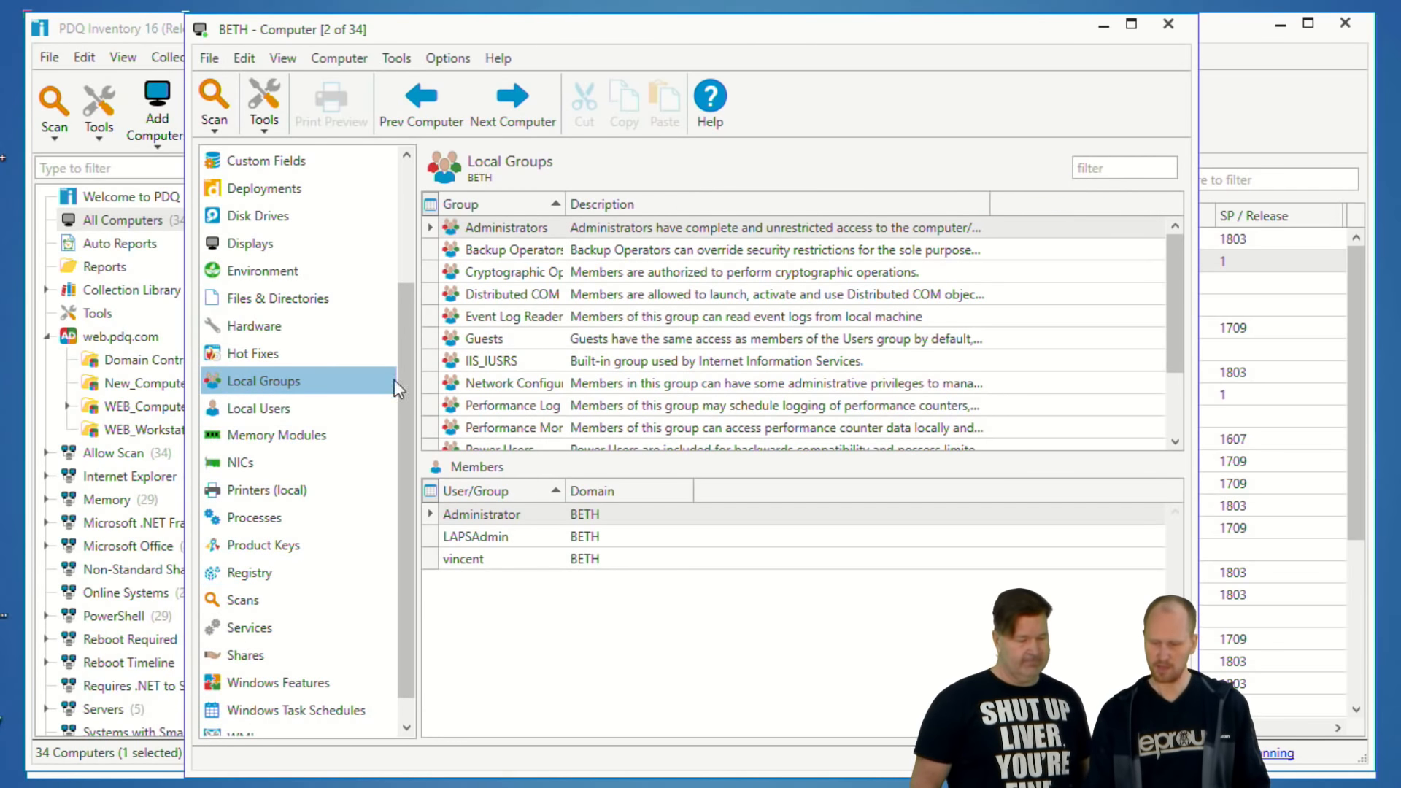
left_click(475, 229)
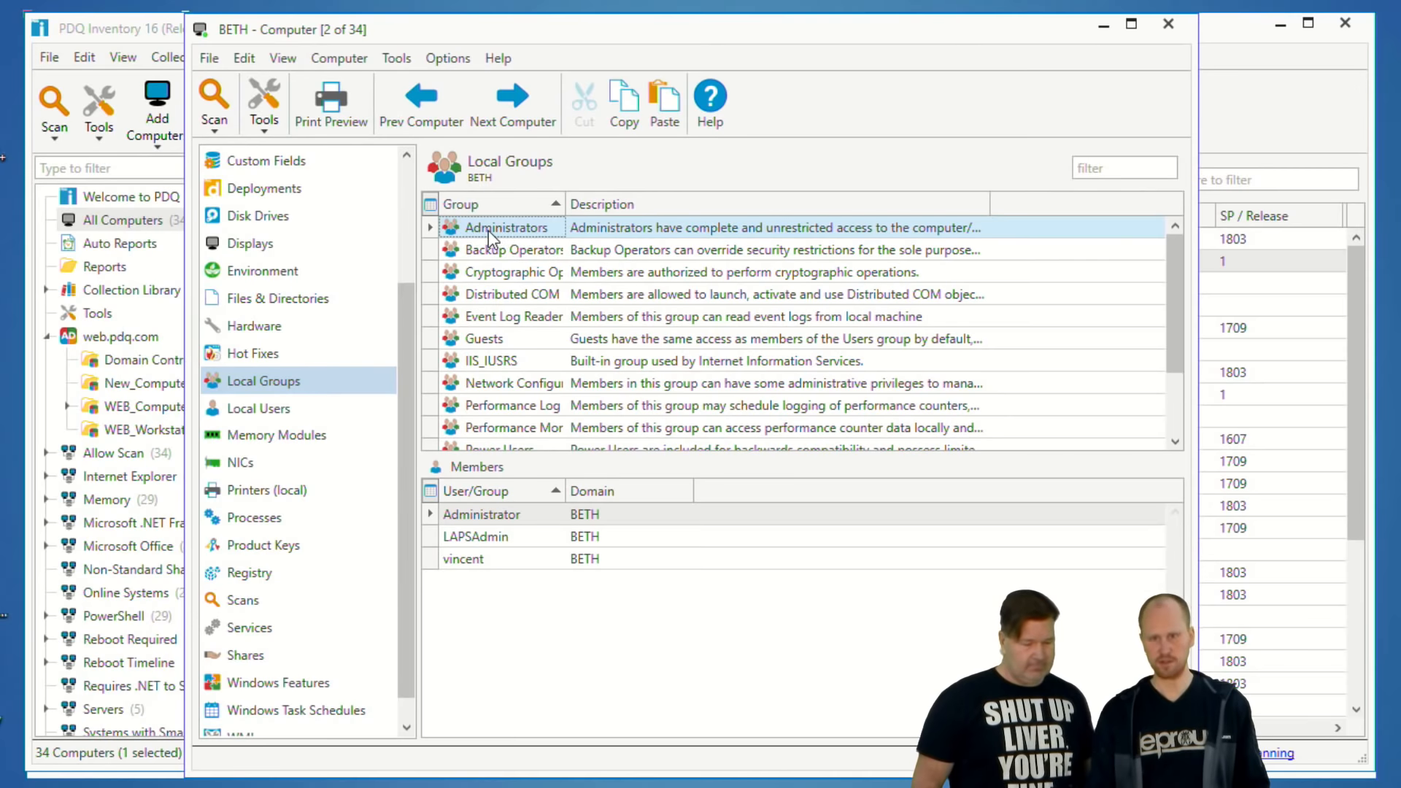
left_click(485, 491)
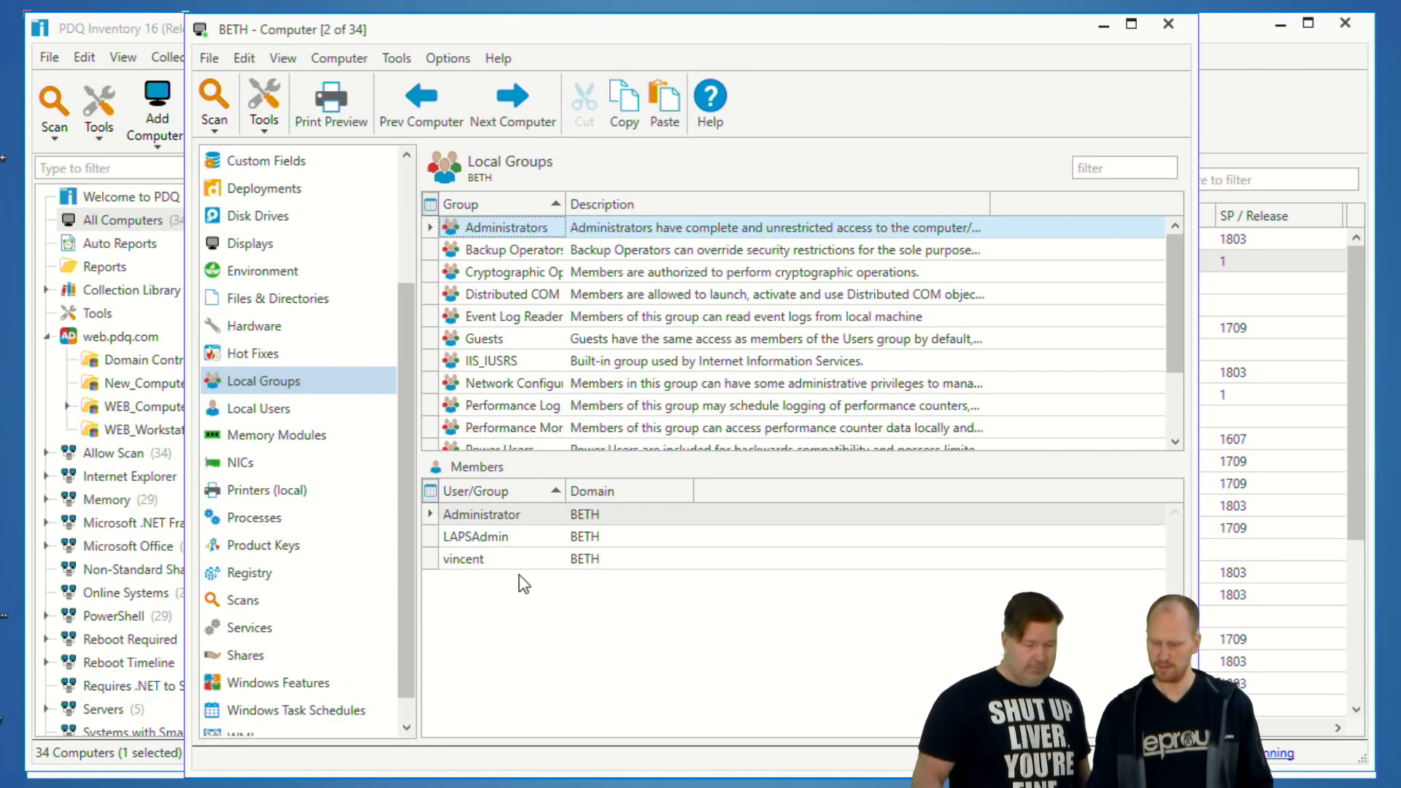
Create a new basic report in the main PDQ Inventory window and name it "Local administrators group".
left_click(109, 33)
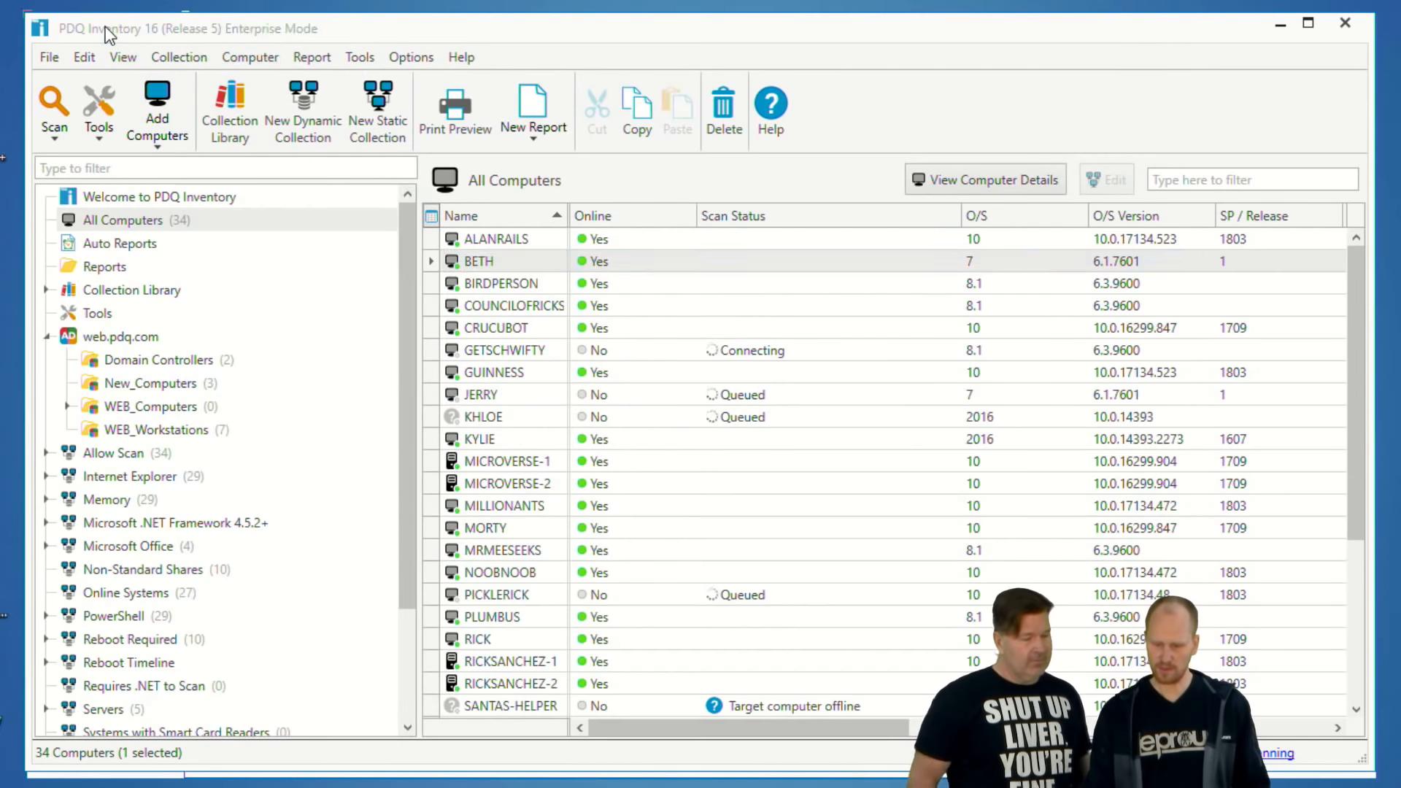
left_click(308, 64)
mouse_move(274, 90)
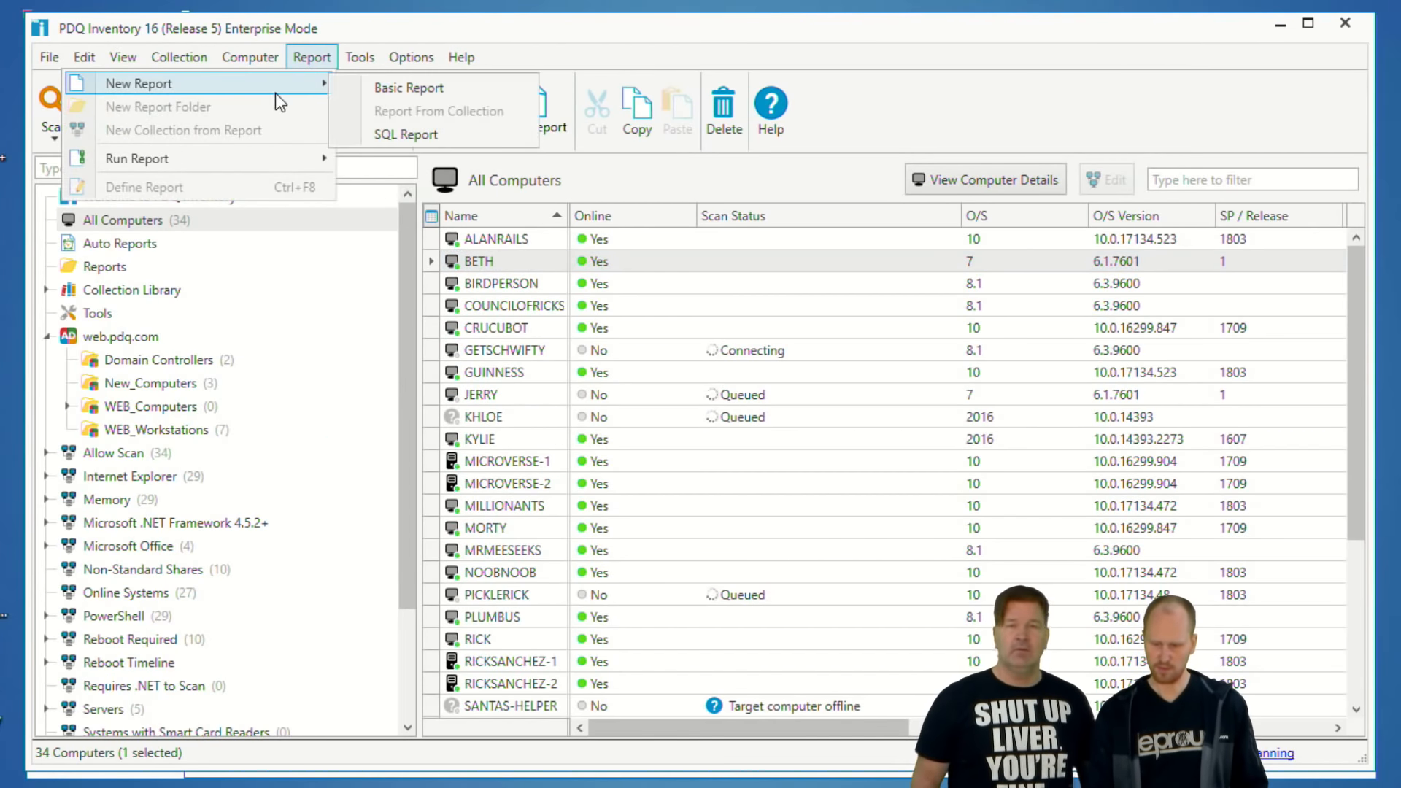
left_click(375, 90)
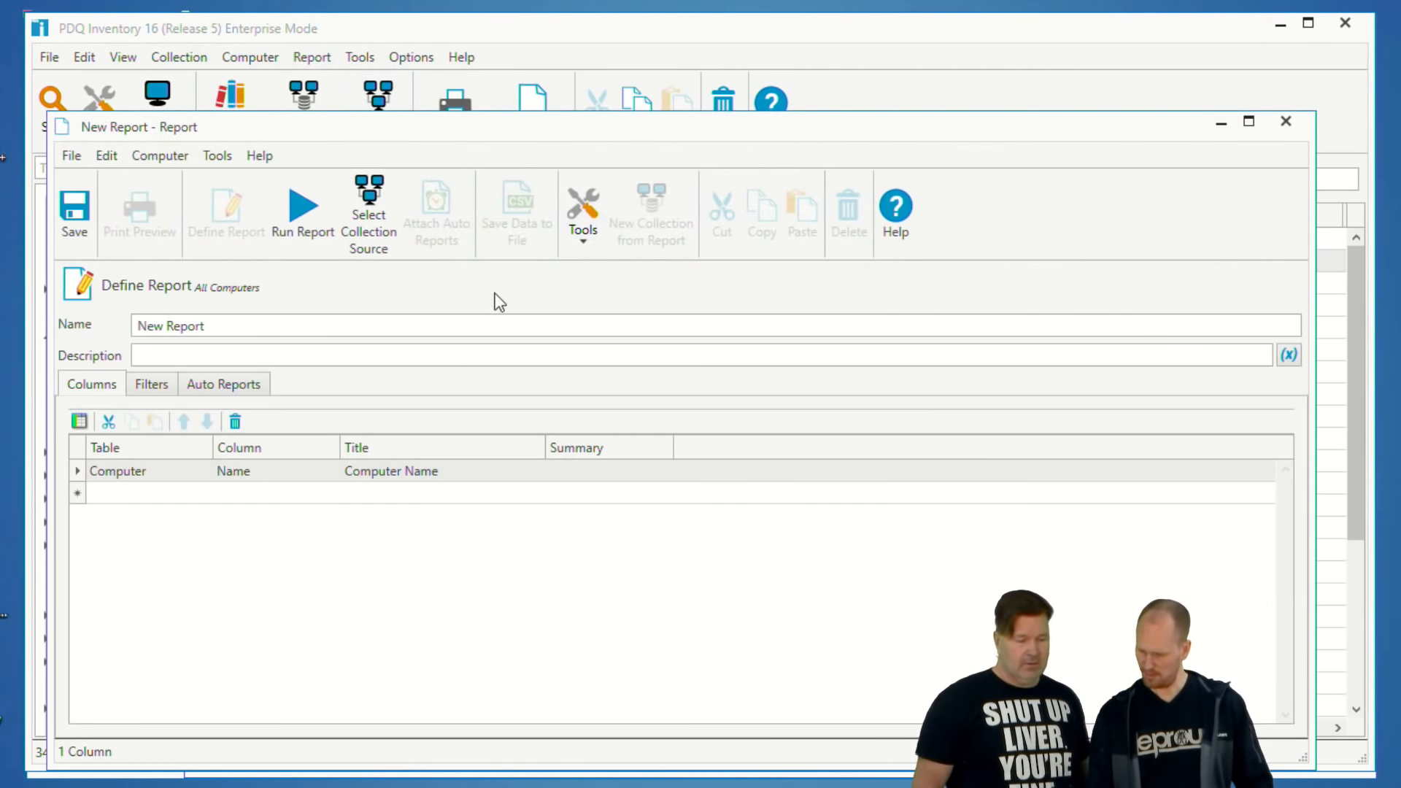
triple_click(278, 323)
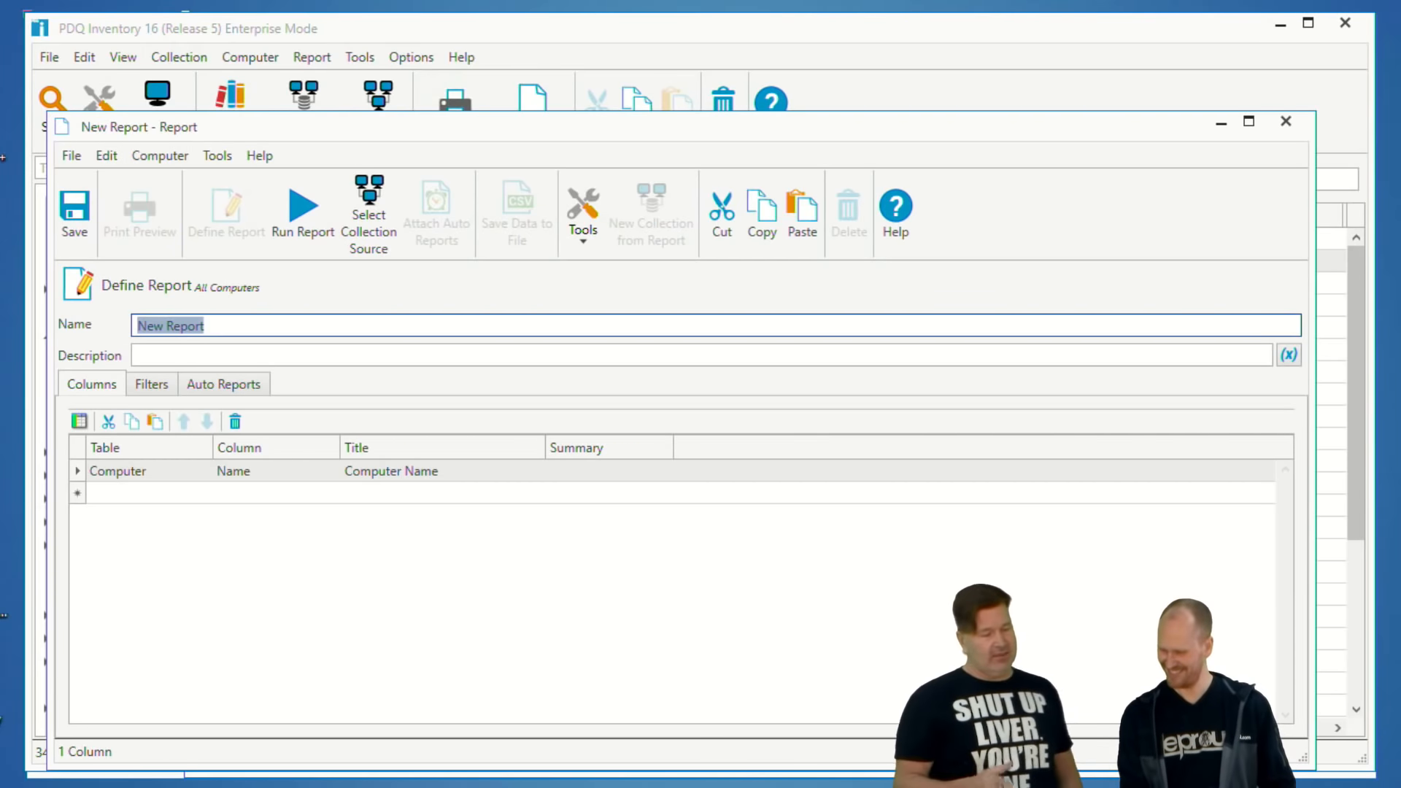
type("Local administrators group")
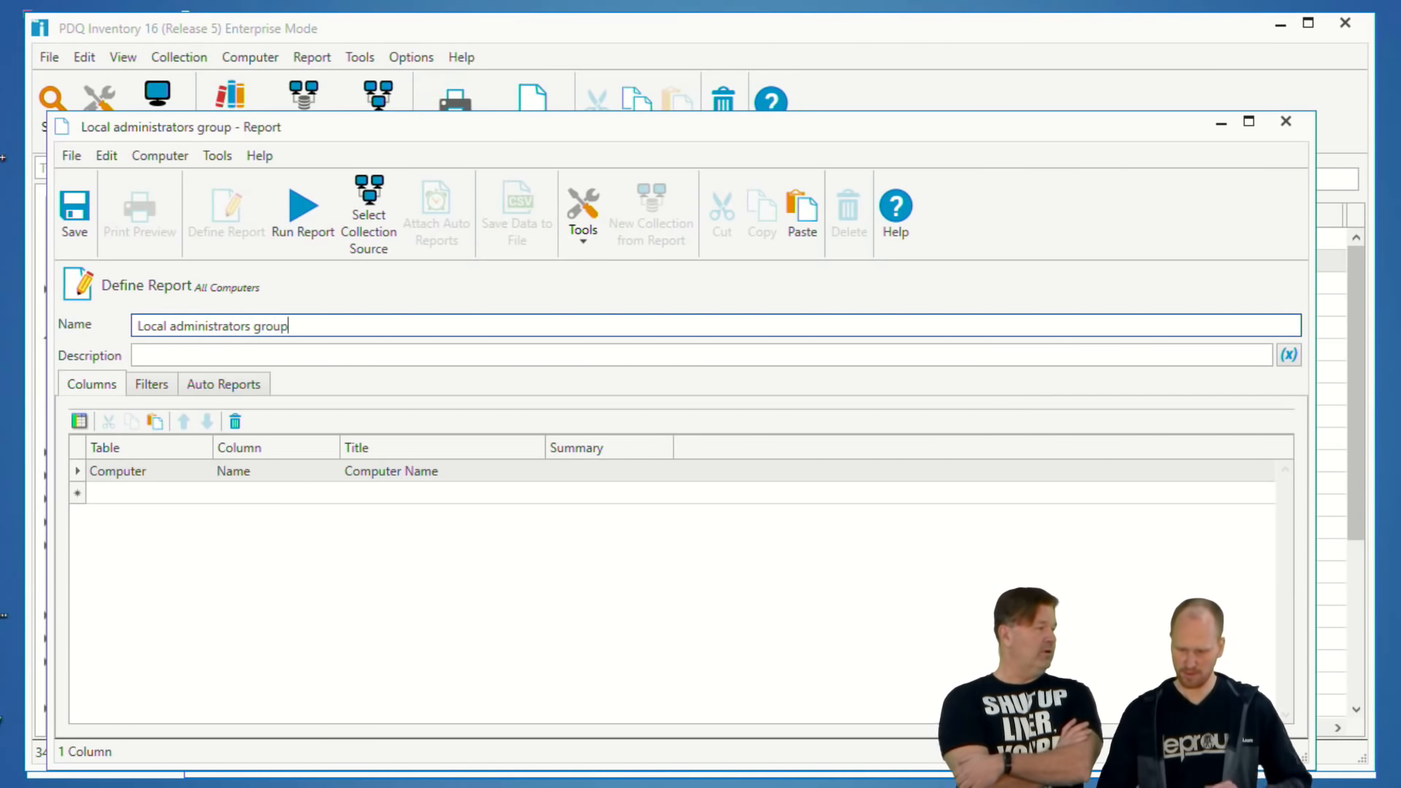
Add a report column for Domain from the Local Group Member table.
left_click(127, 491)
left_click(203, 494)
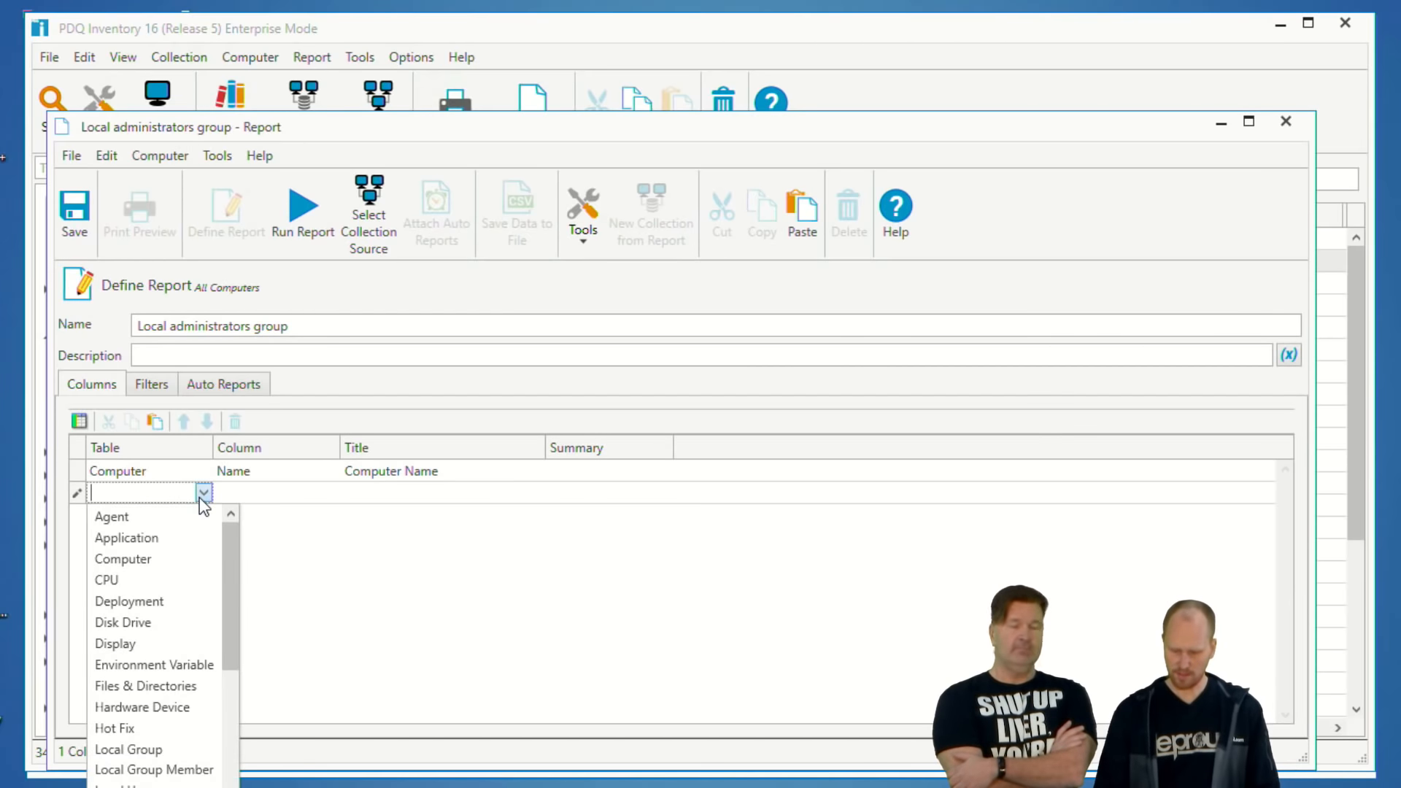
scroll(181, 683, "down", 1)
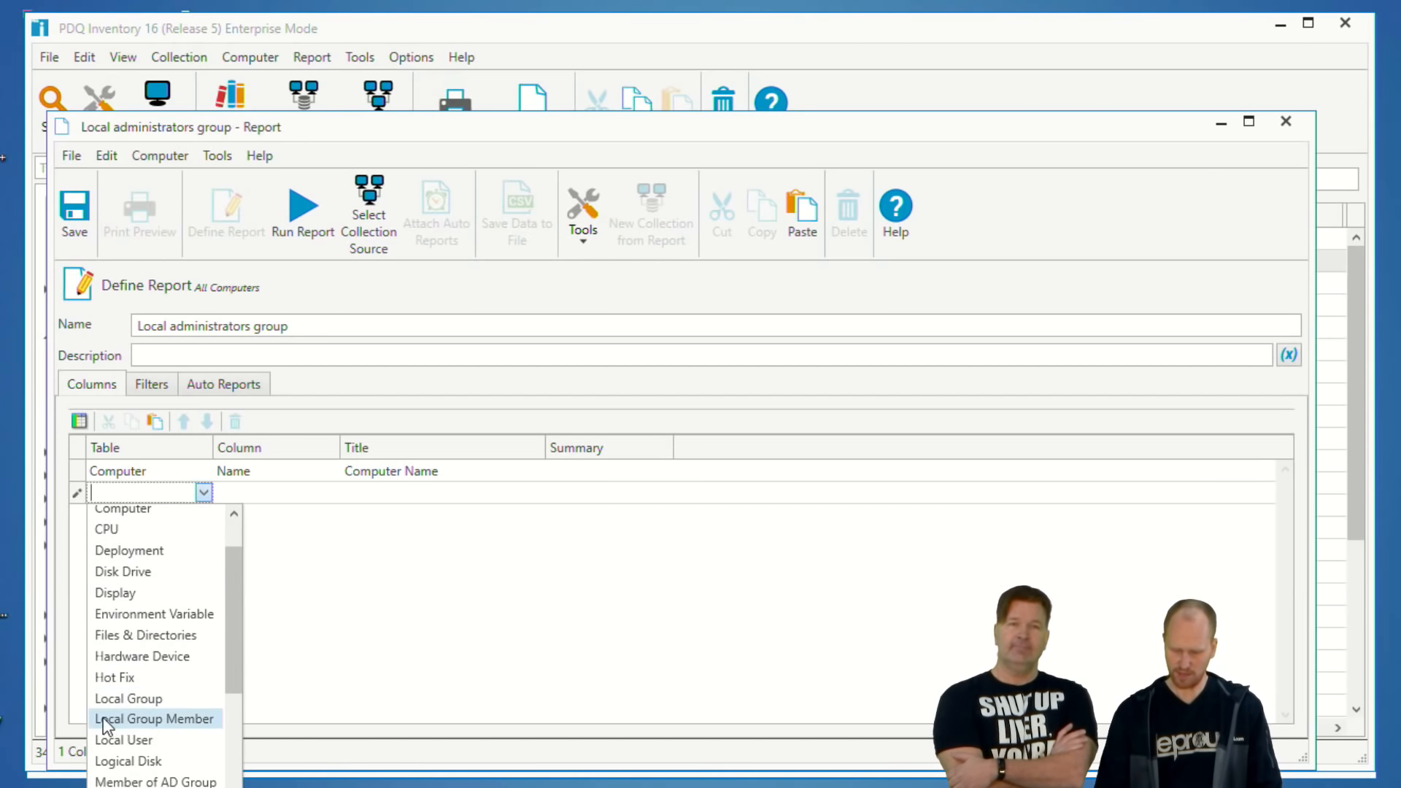
left_click(176, 719)
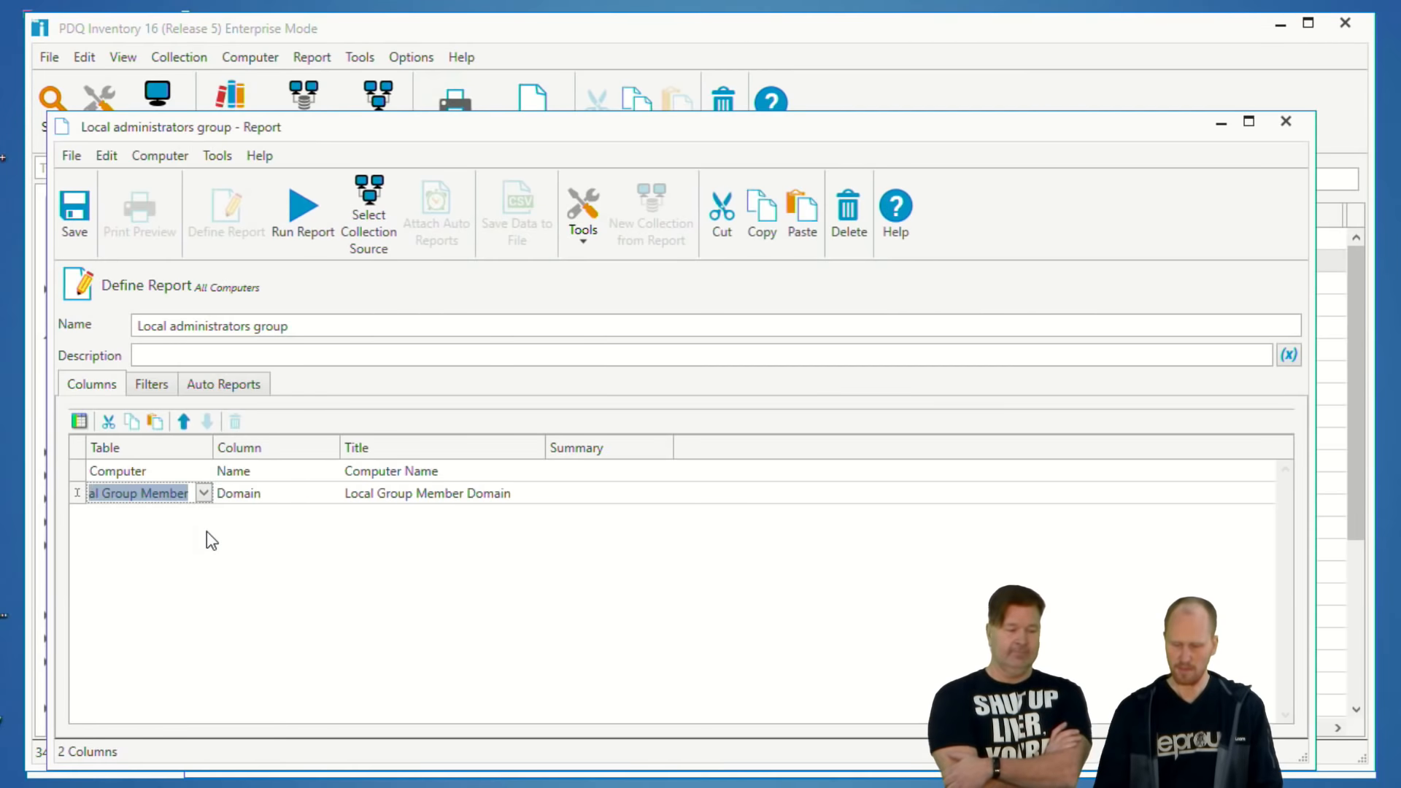
left_click(207, 531)
left_click(206, 499)
left_click(281, 492)
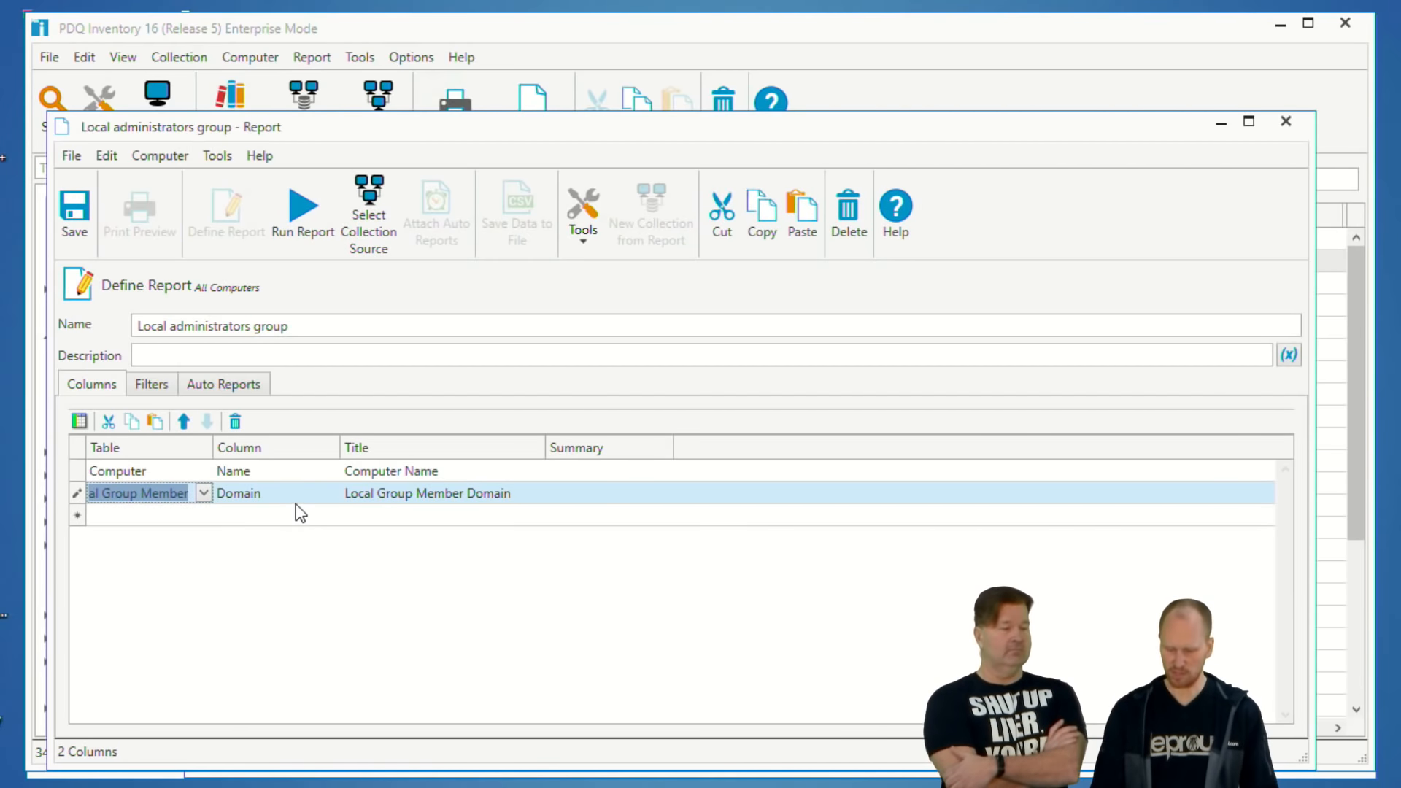
Add a second Local Group Member column to the report, showing Name.
left_click(297, 514)
left_click(184, 512)
left_click(203, 517)
left_click_drag(231, 568, 229, 618)
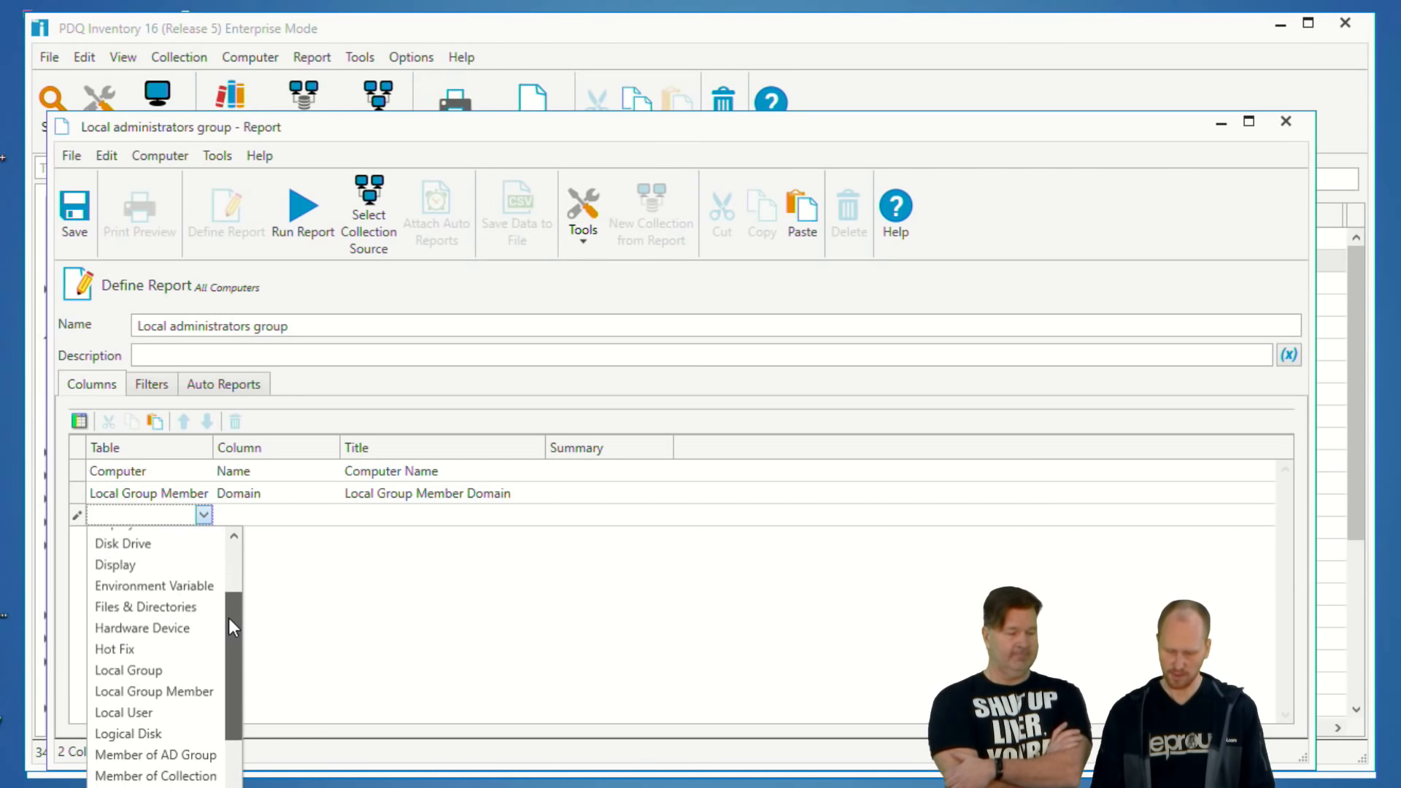
left_click(164, 693)
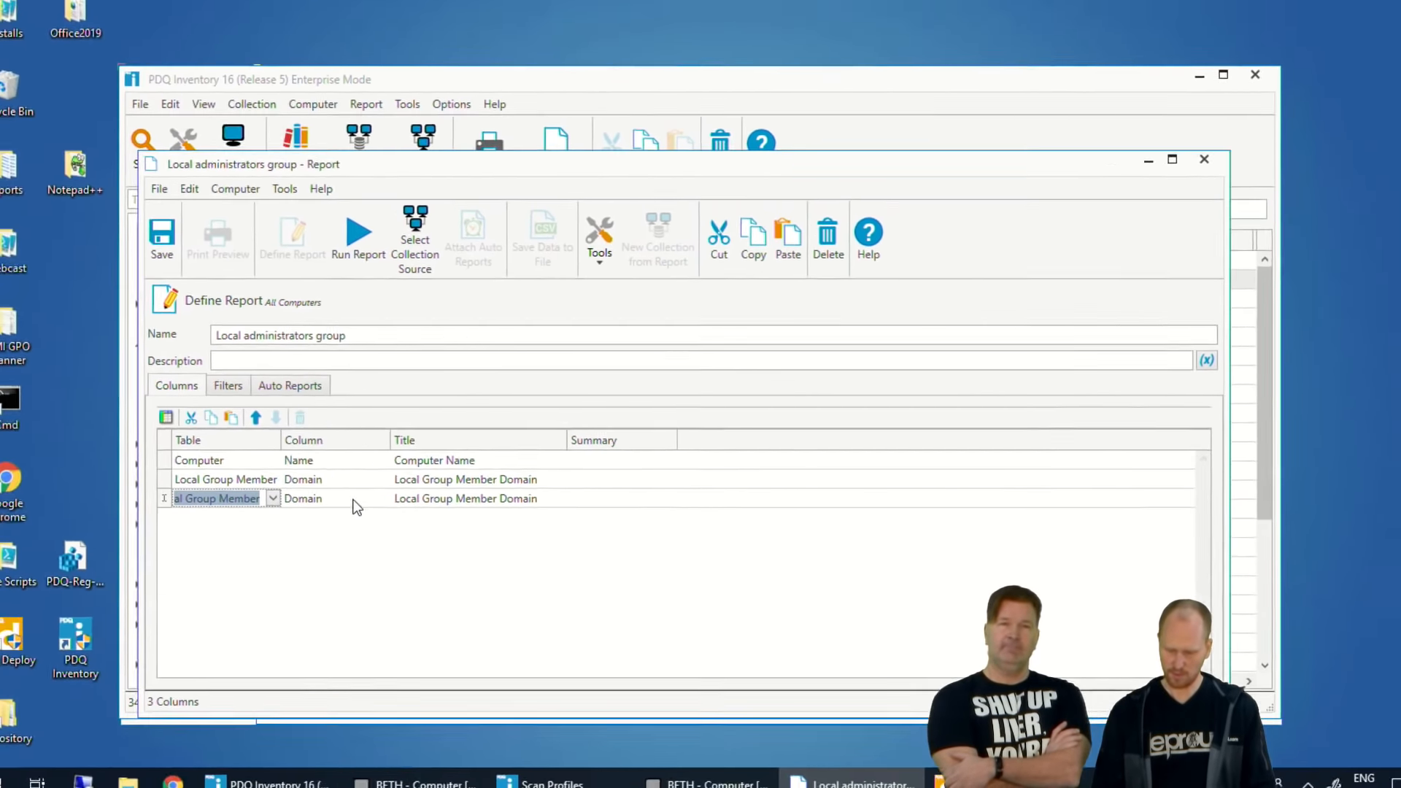
left_click(328, 515)
left_click(332, 517)
left_click(353, 565)
Add a third Local Group Member column to the report, showing Group.
left_click(277, 519)
left_click(283, 512)
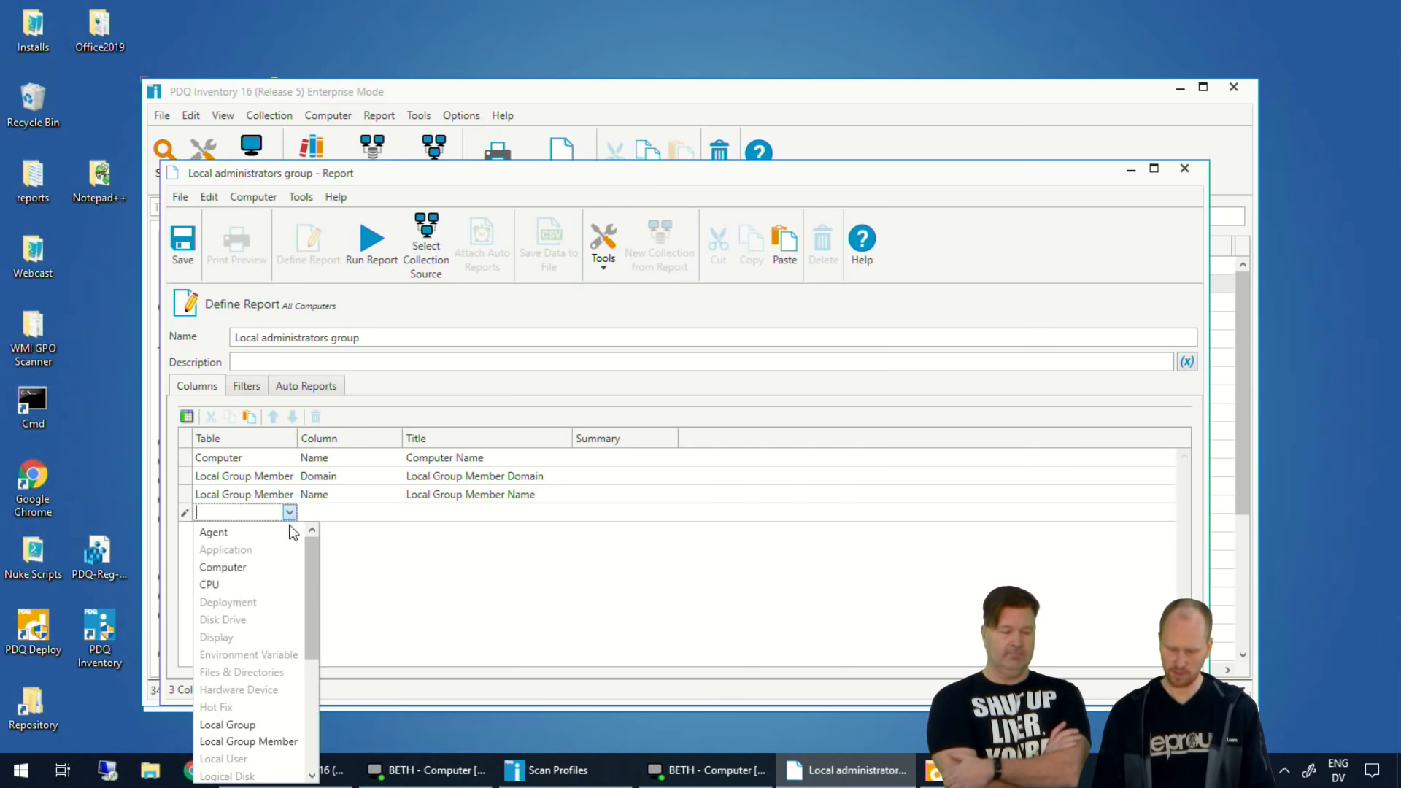
left_click(278, 739)
left_click(388, 513)
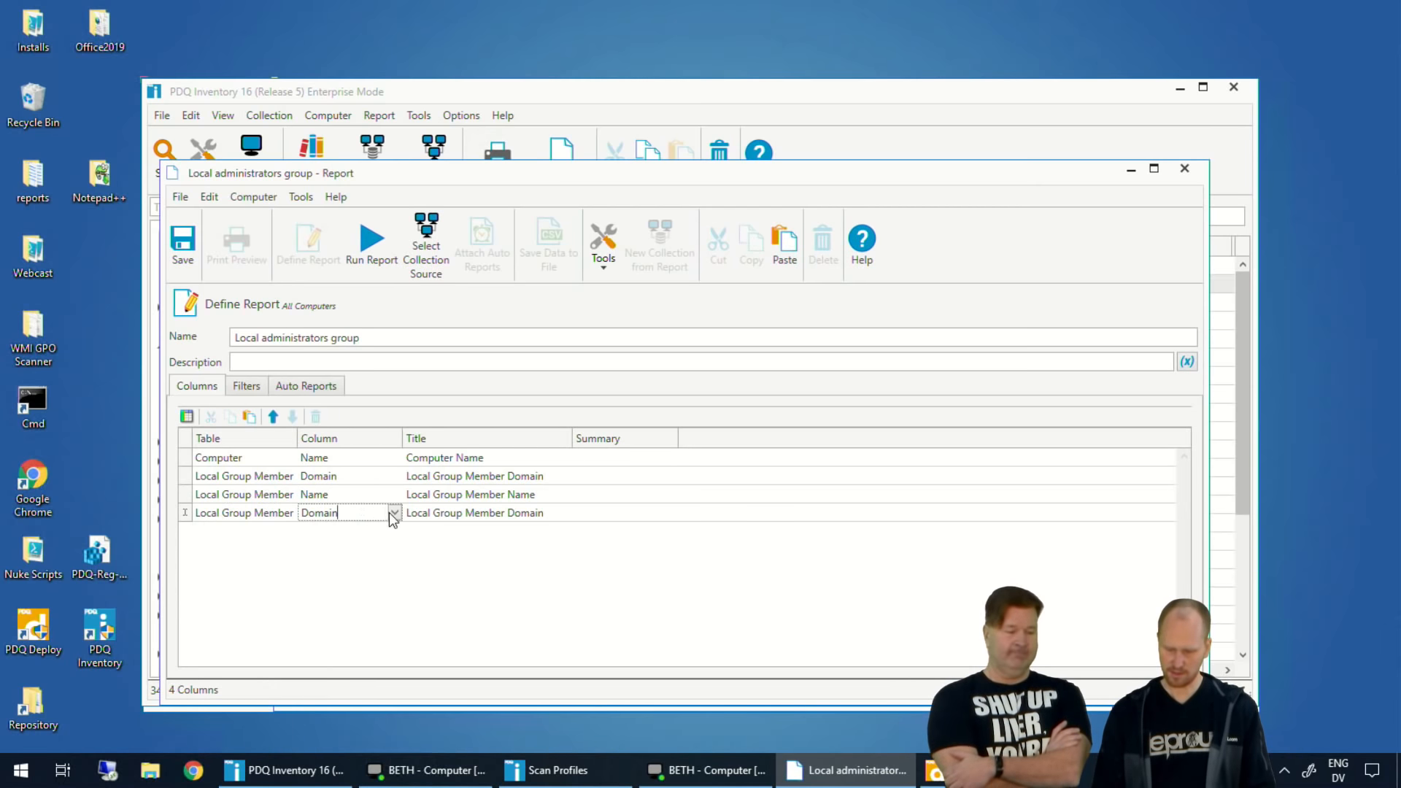
left_click(392, 514)
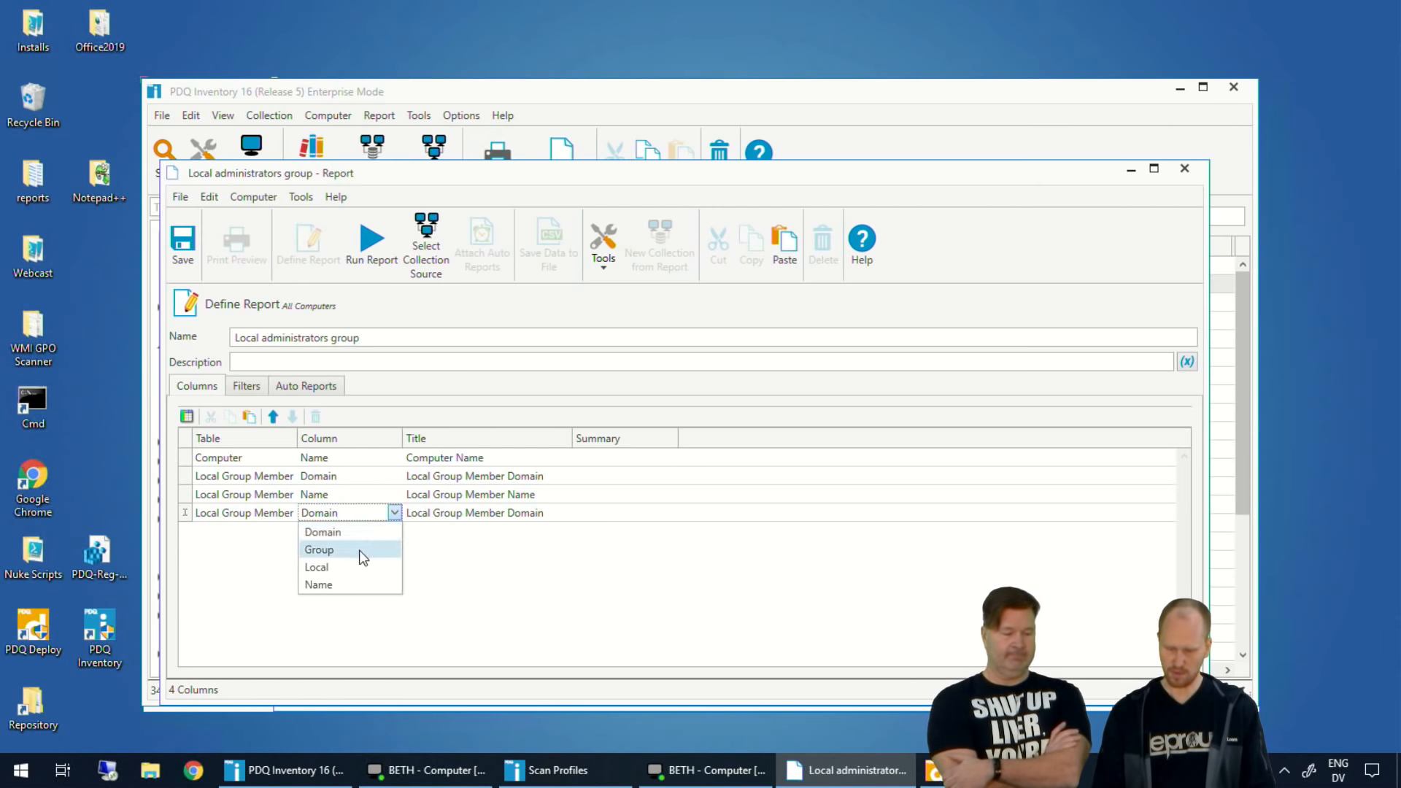
left_click(335, 547)
key("Return")
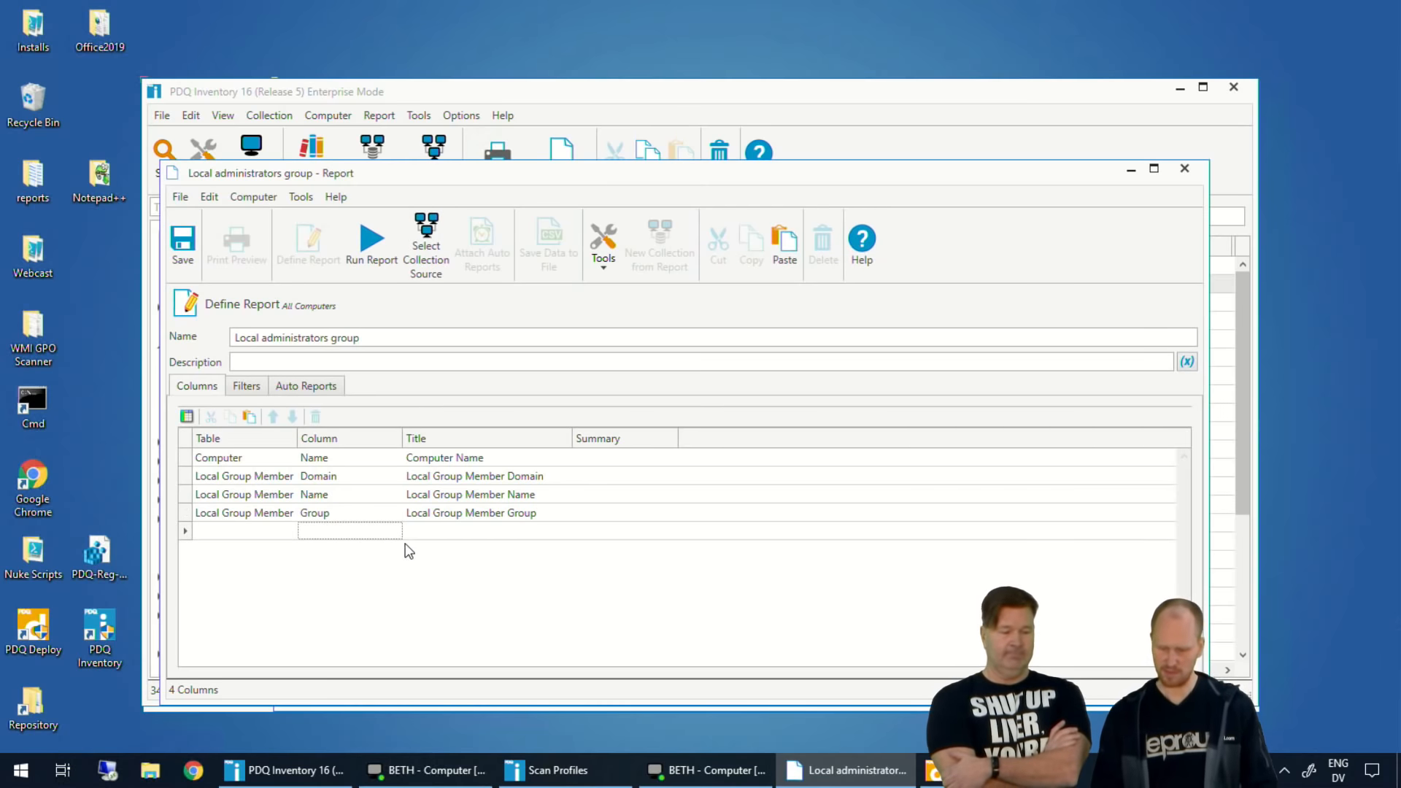
Add a value filter to the report based on the Local Group Member table.
left_click(247, 387)
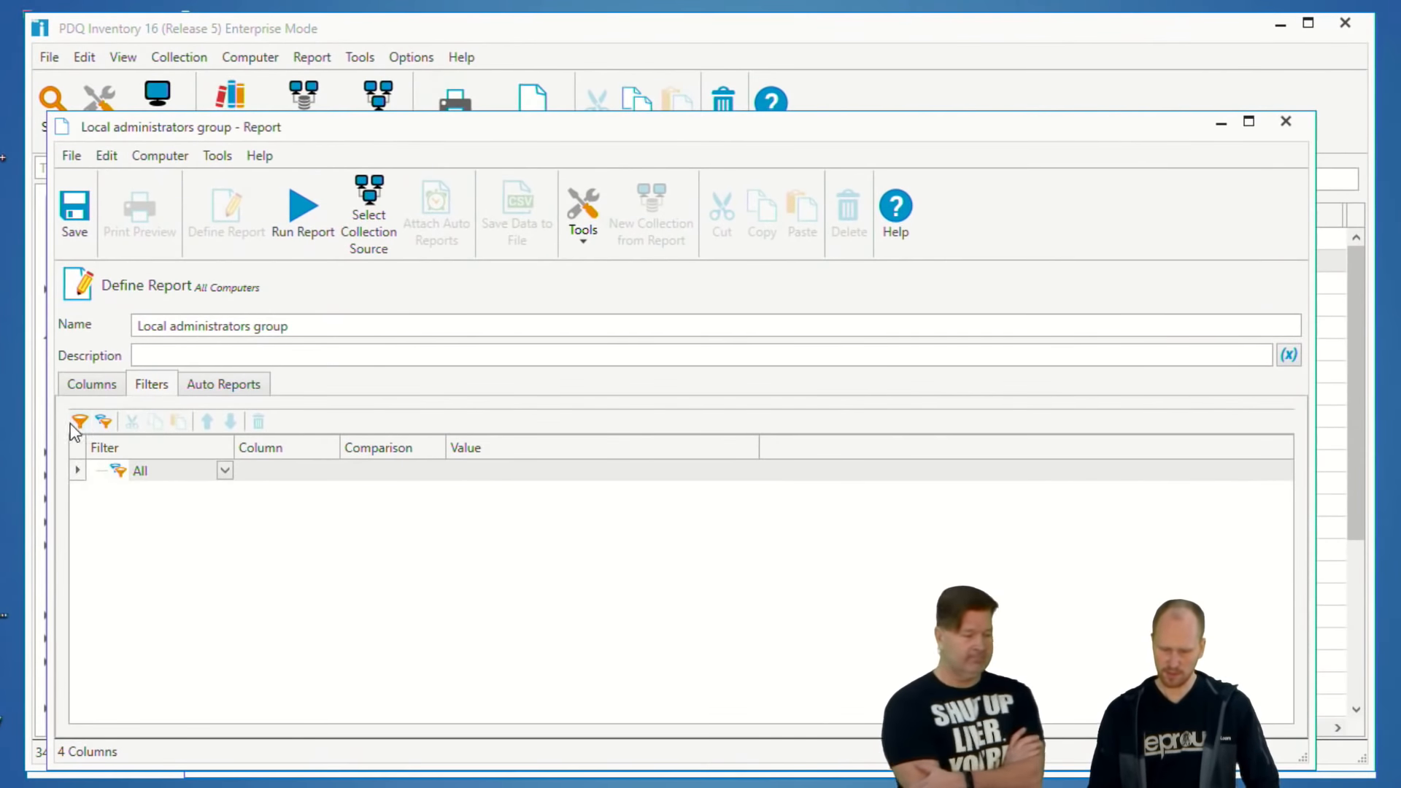
left_click(78, 421)
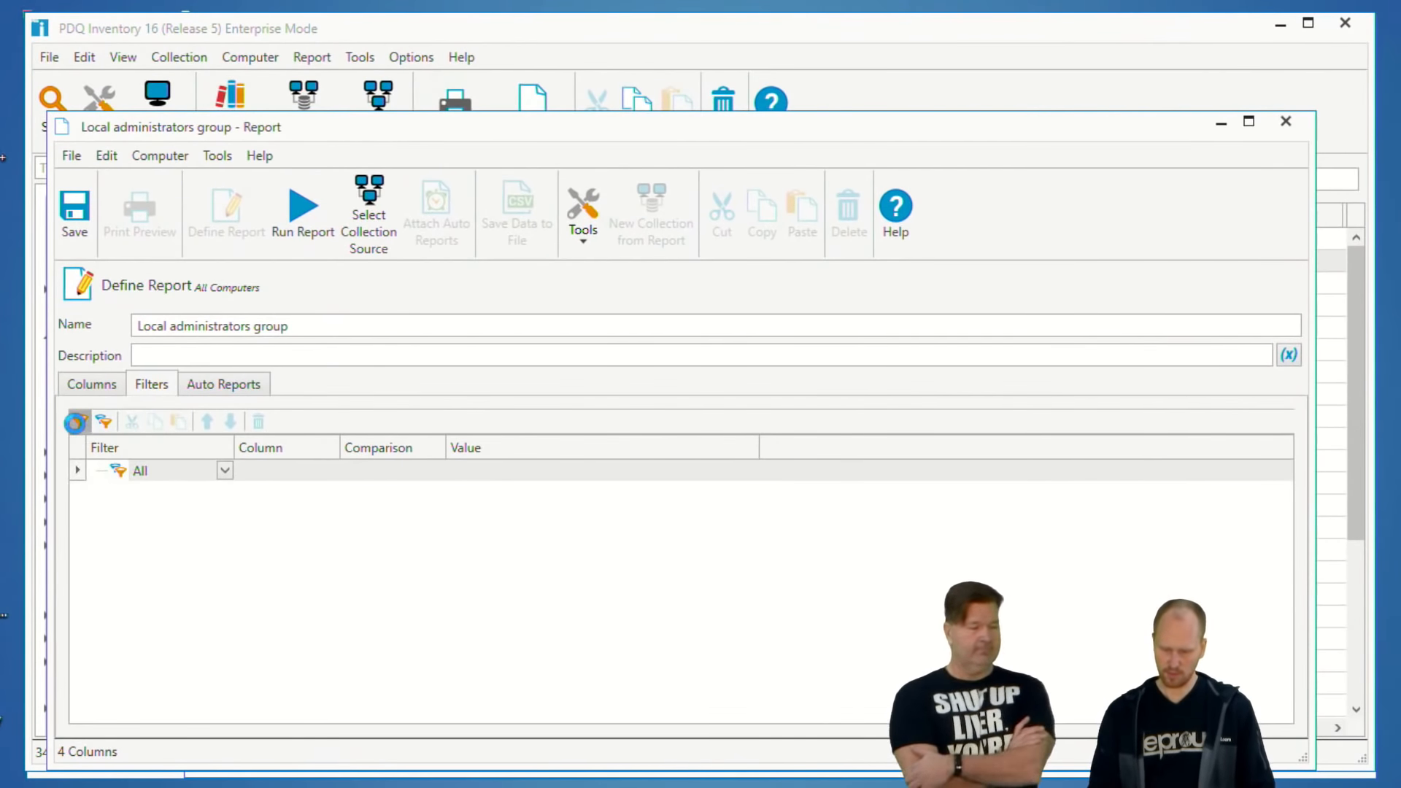
left_click(245, 493)
left_click(245, 493)
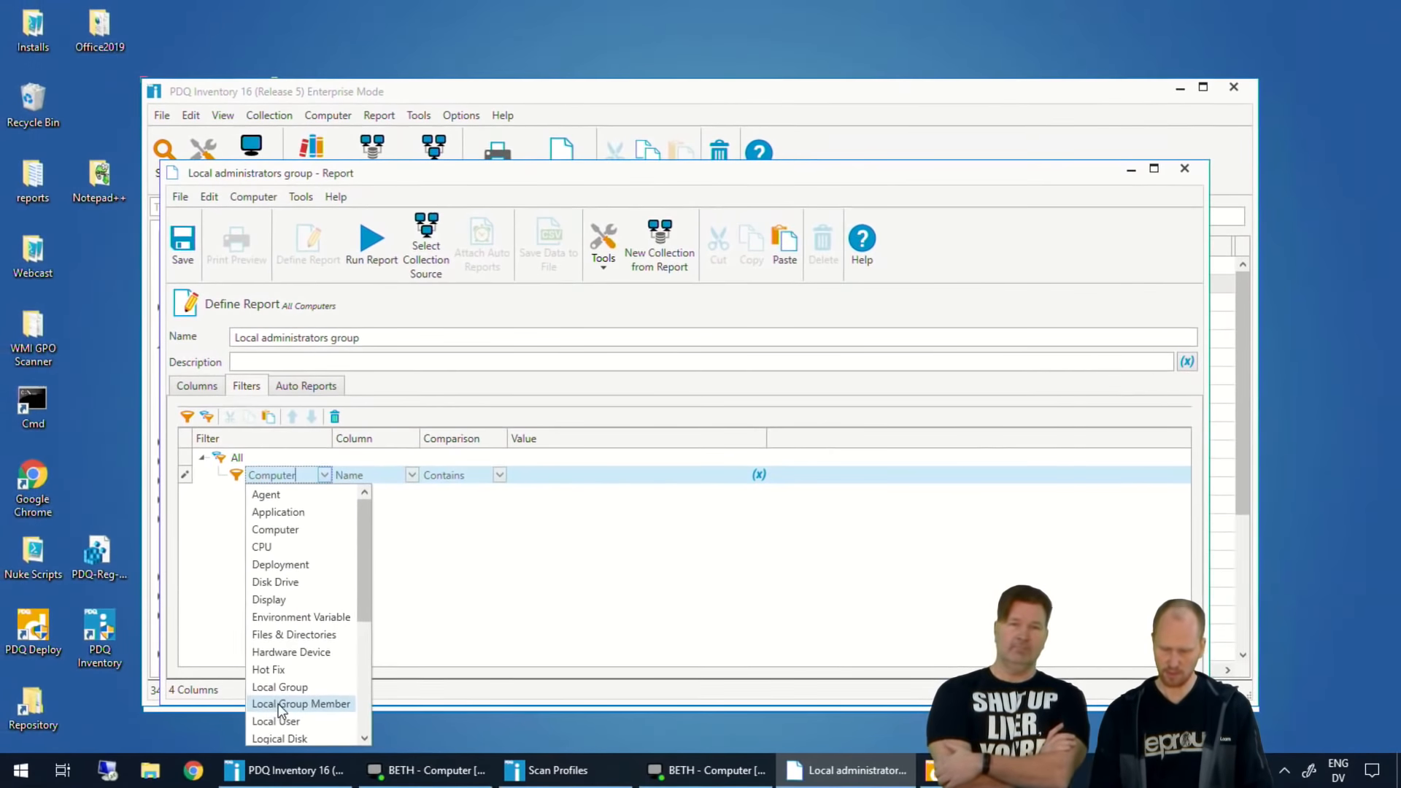
left_click(219, 747)
Check the report's column definitions and set the Local Group Member filter's column to Group.
left_click(445, 475)
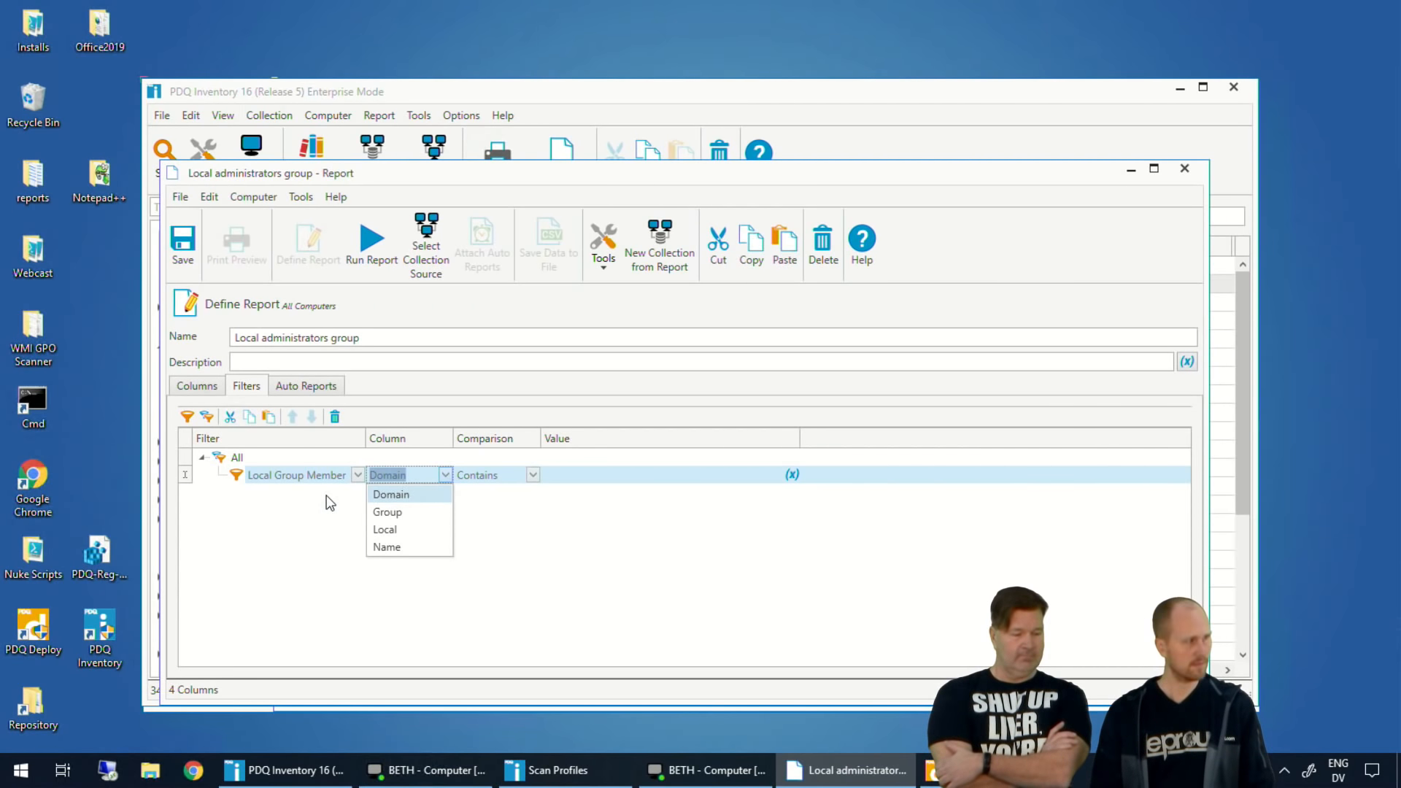
left_click(204, 385)
left_click(203, 385)
left_click(241, 385)
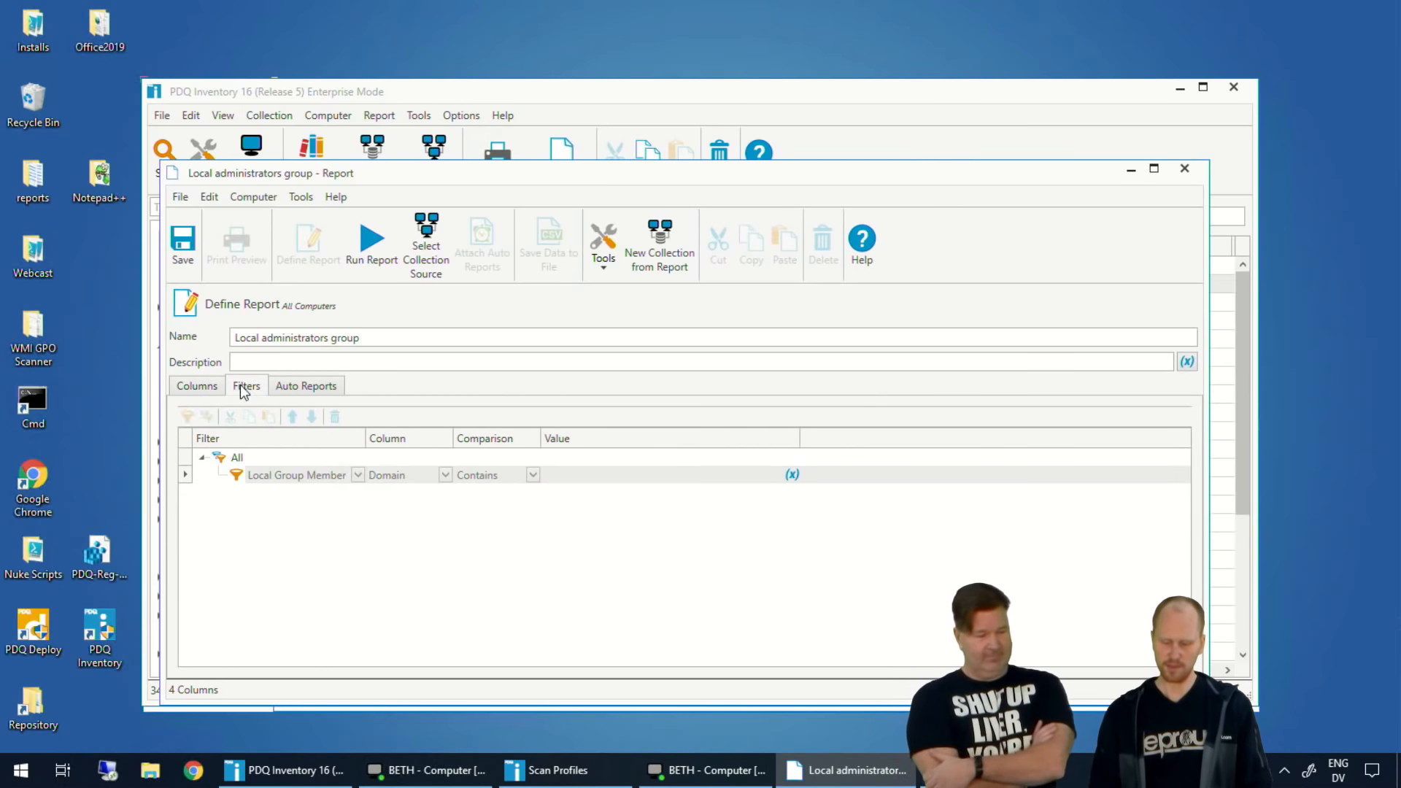
left_click(357, 478)
left_click(387, 487)
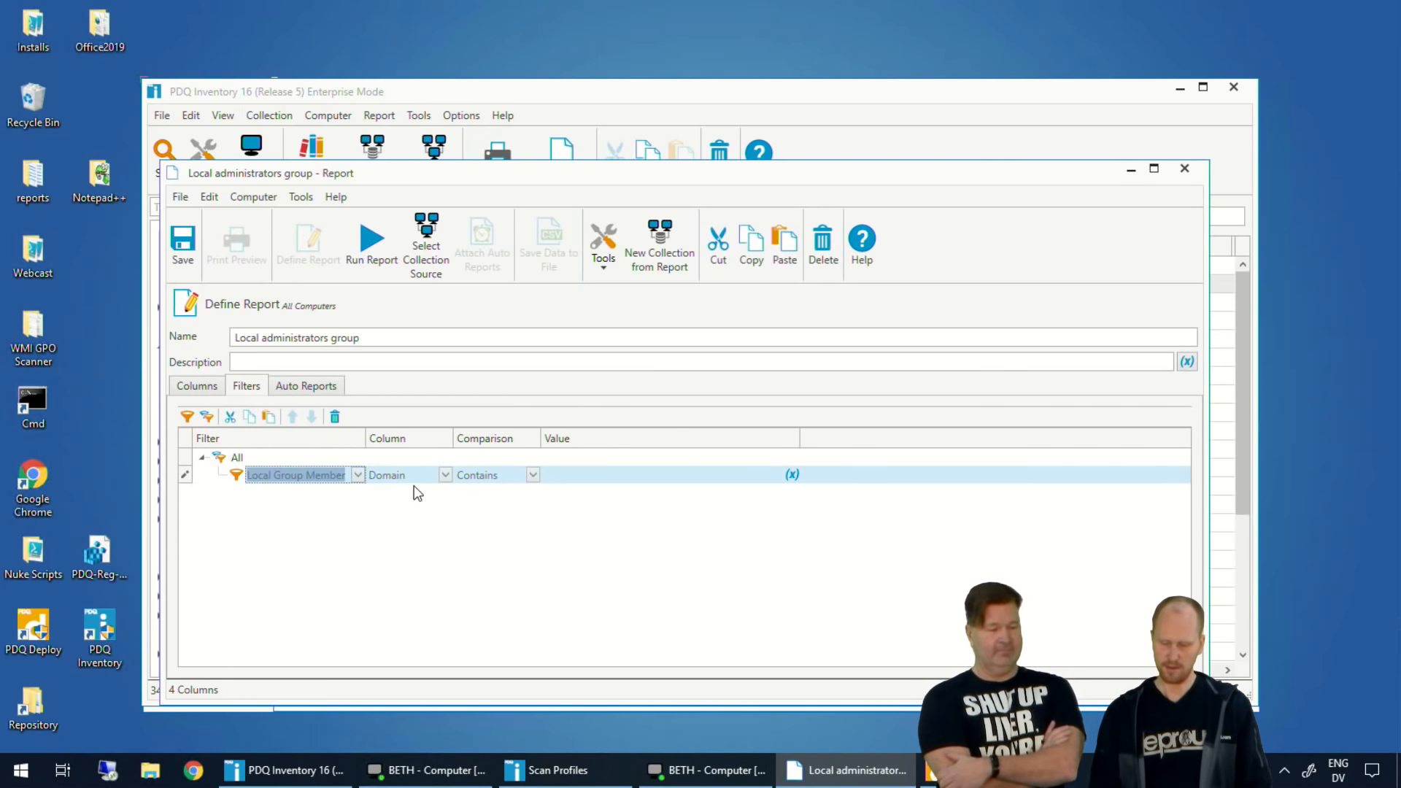
left_click(444, 476)
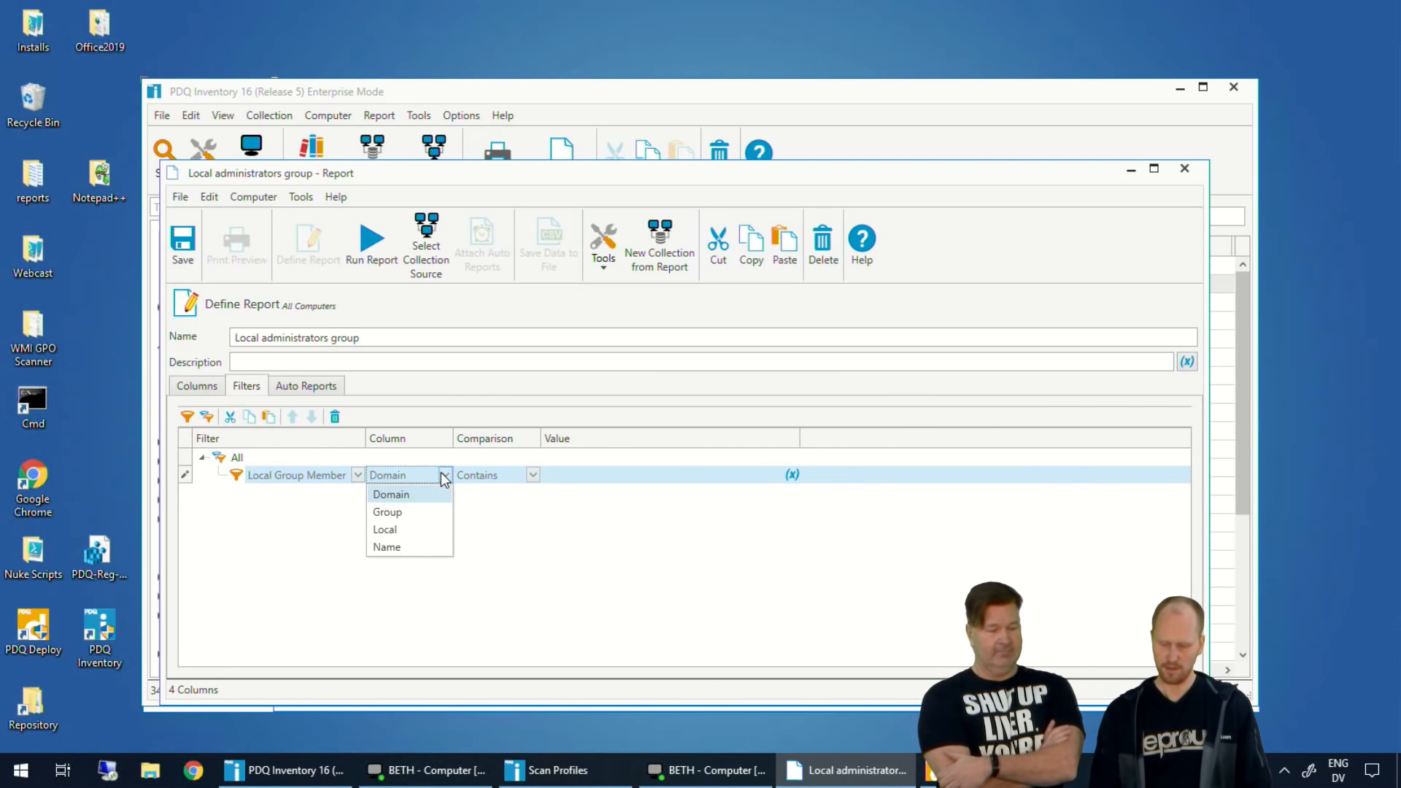
left_click(427, 512)
Enter Administrators as the value the Group filter must contain.
left_click(564, 478)
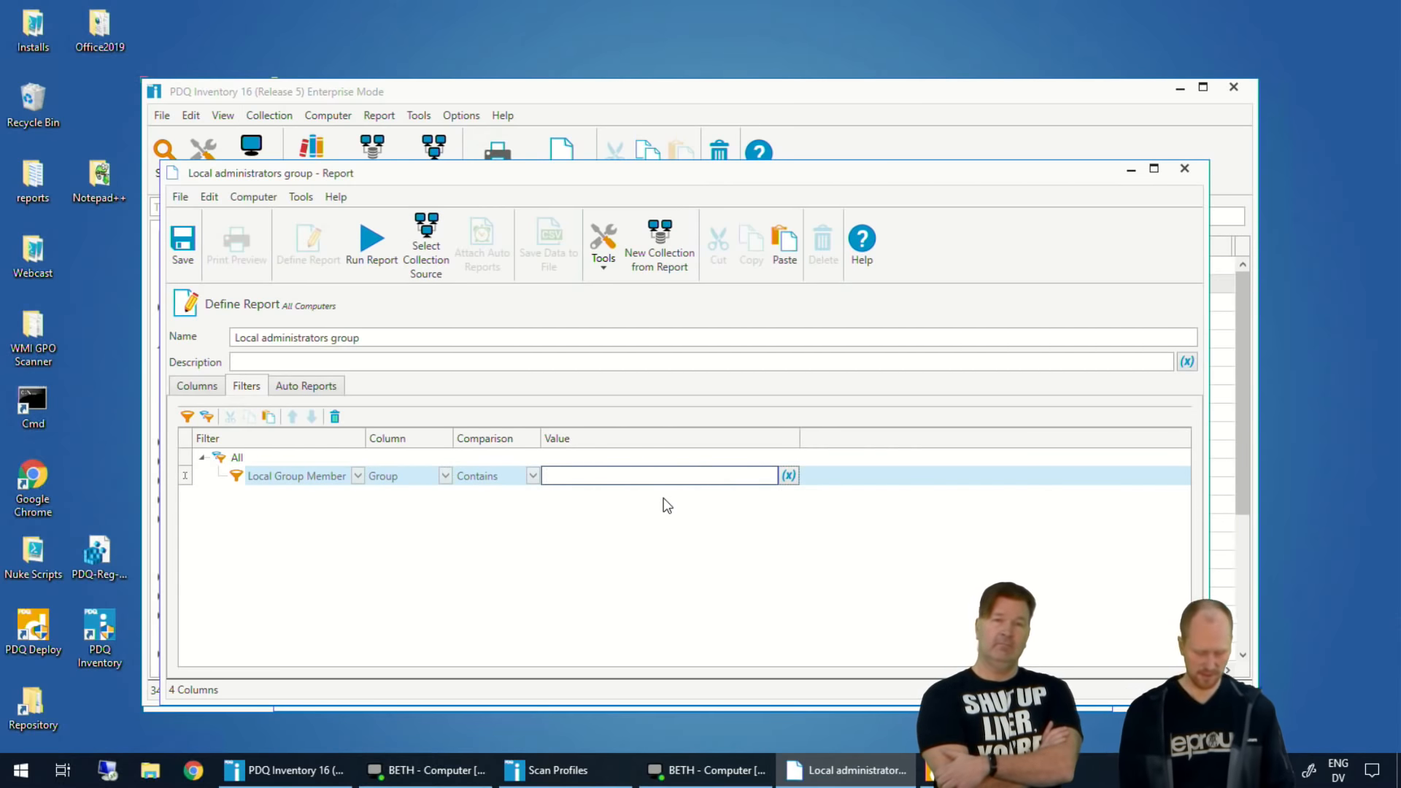
type("Administrator")
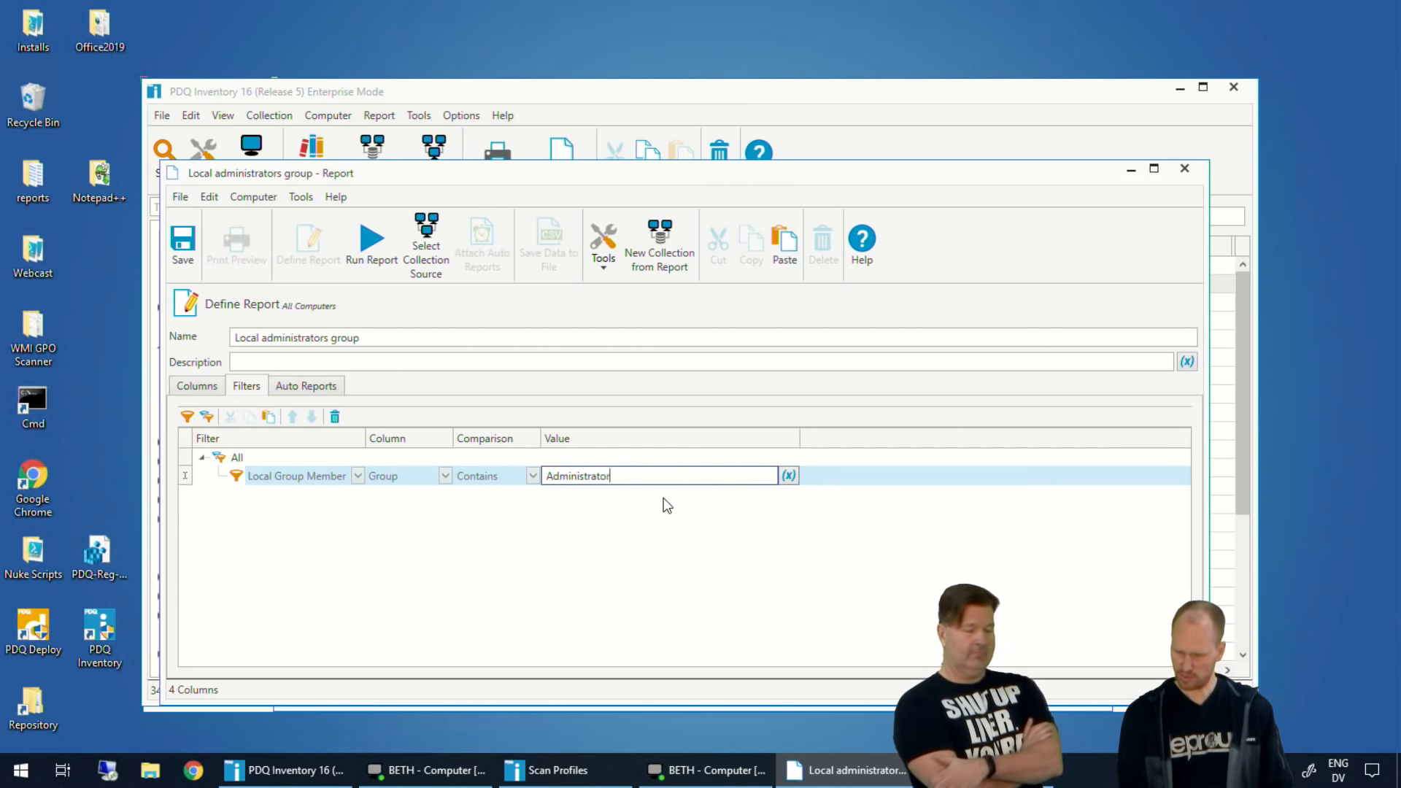
type("s")
left_click(663, 540)
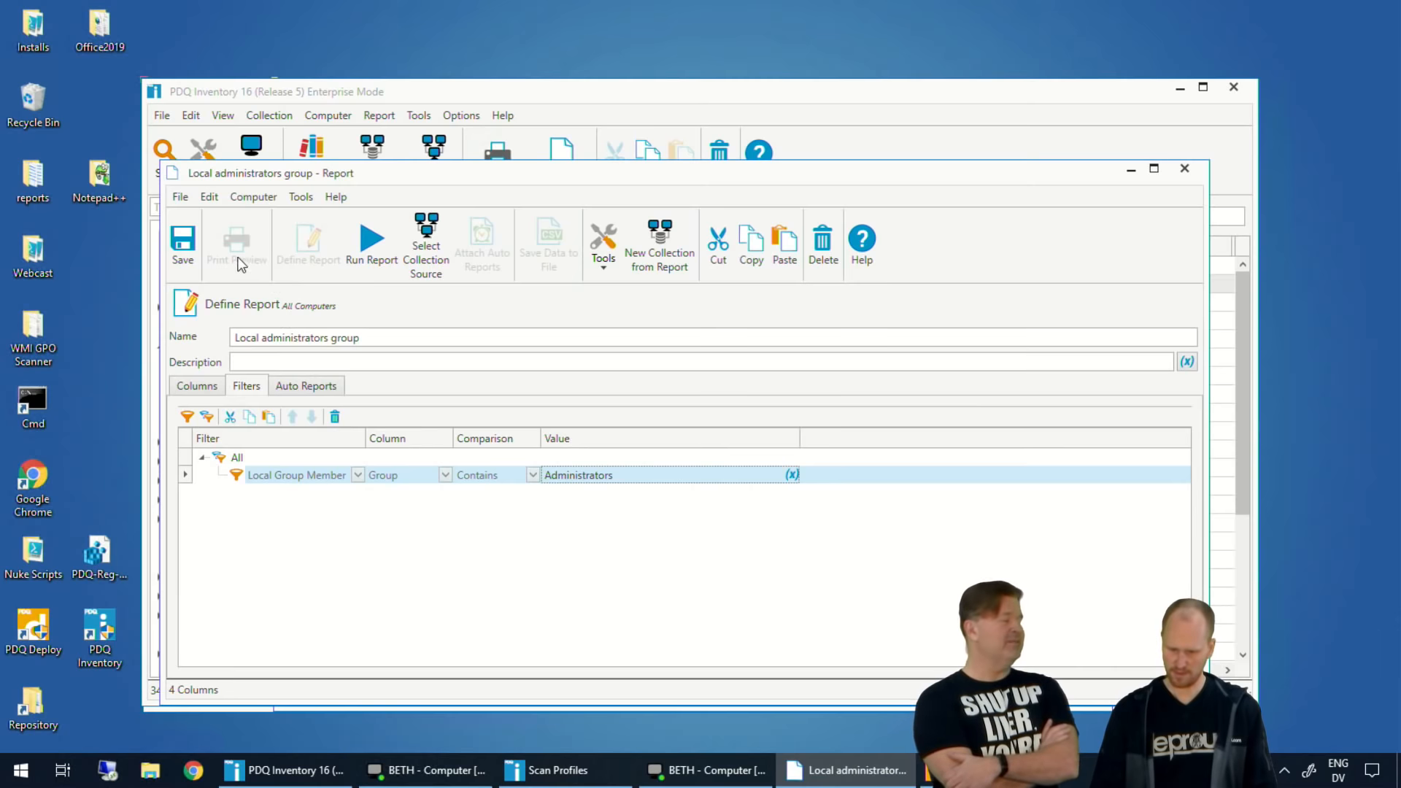
Save the Local administrators group report and run it against all computers.
left_click(191, 252)
left_click(372, 257)
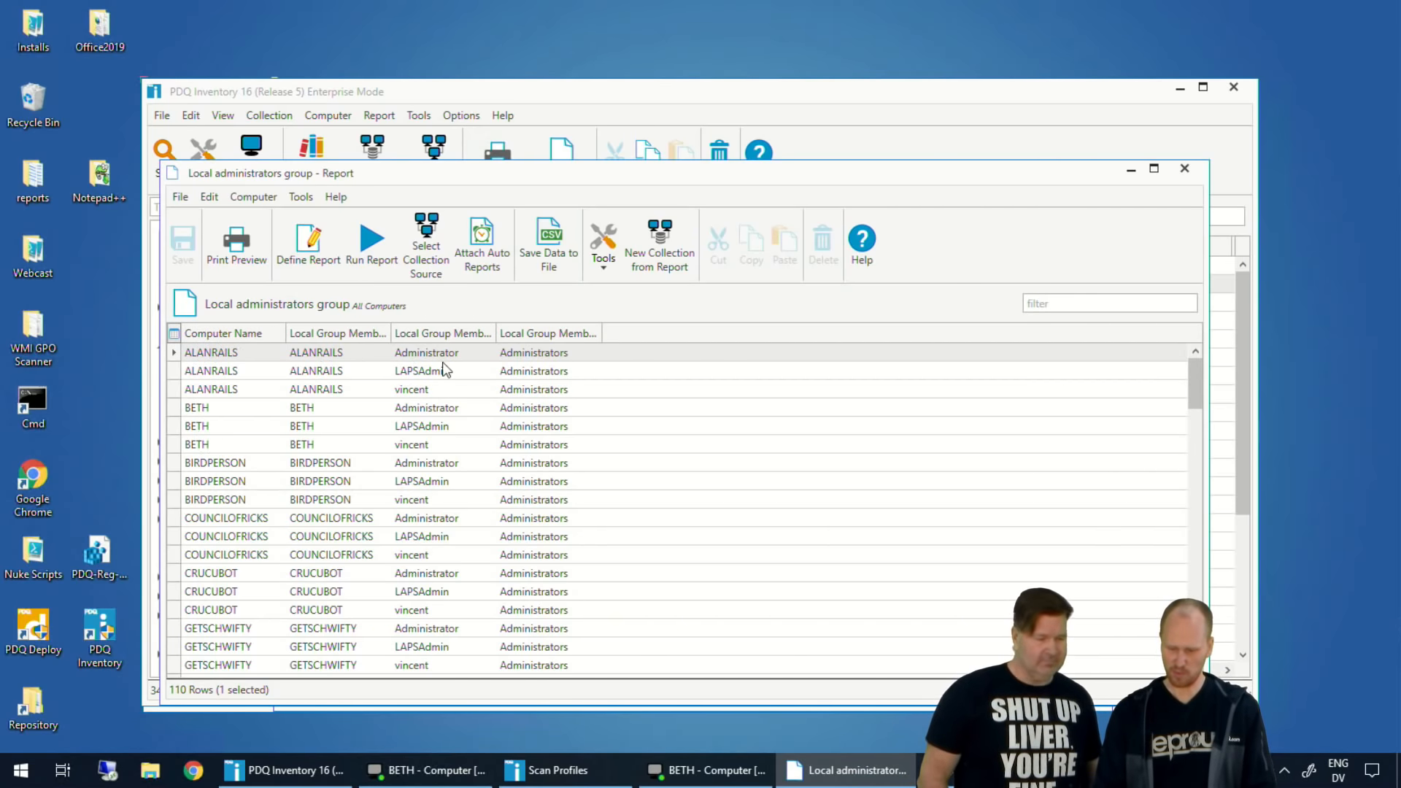
Group the report results by Computer Name, expand all groups, and review the members listed for ALANRAILS.
right_click(227, 335)
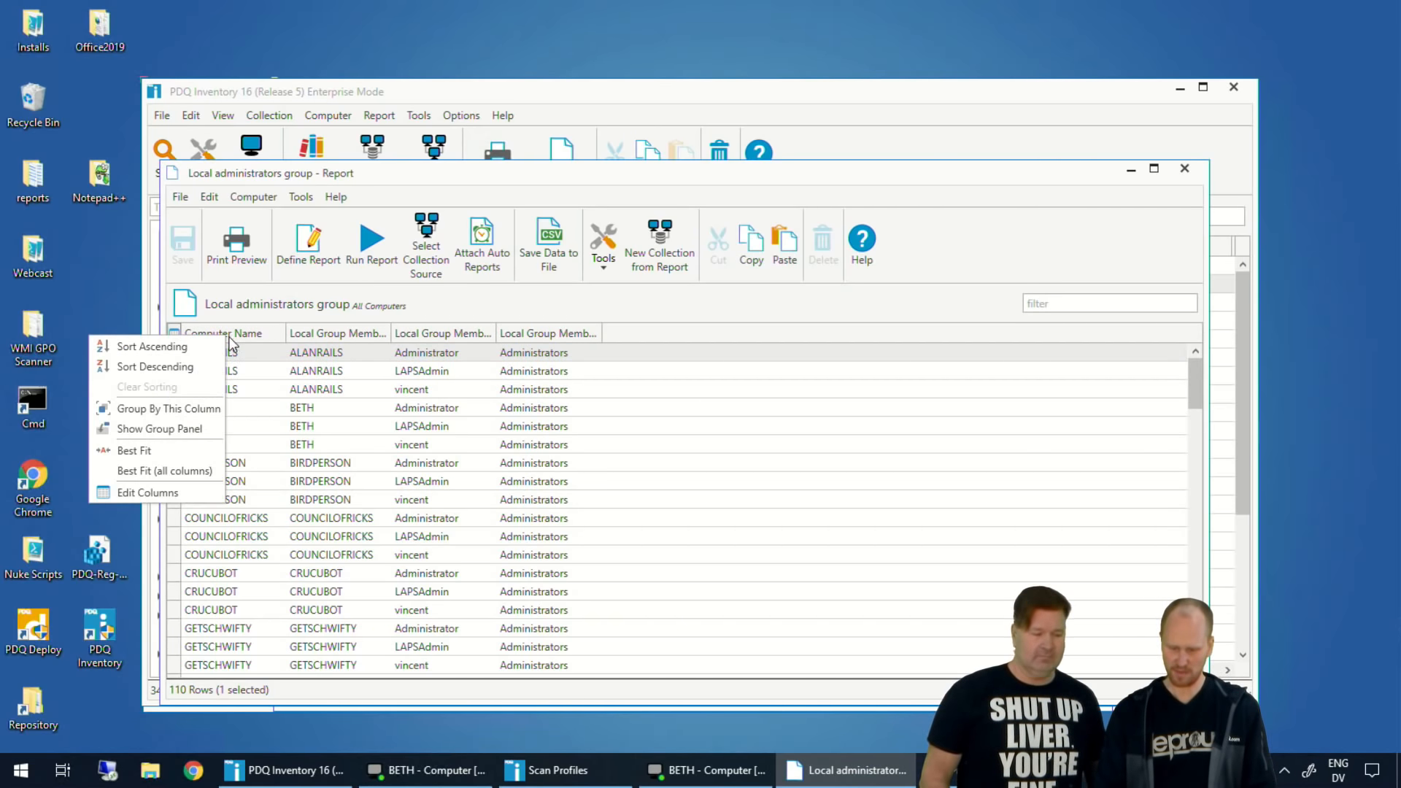
left_click(219, 405)
right_click(270, 372)
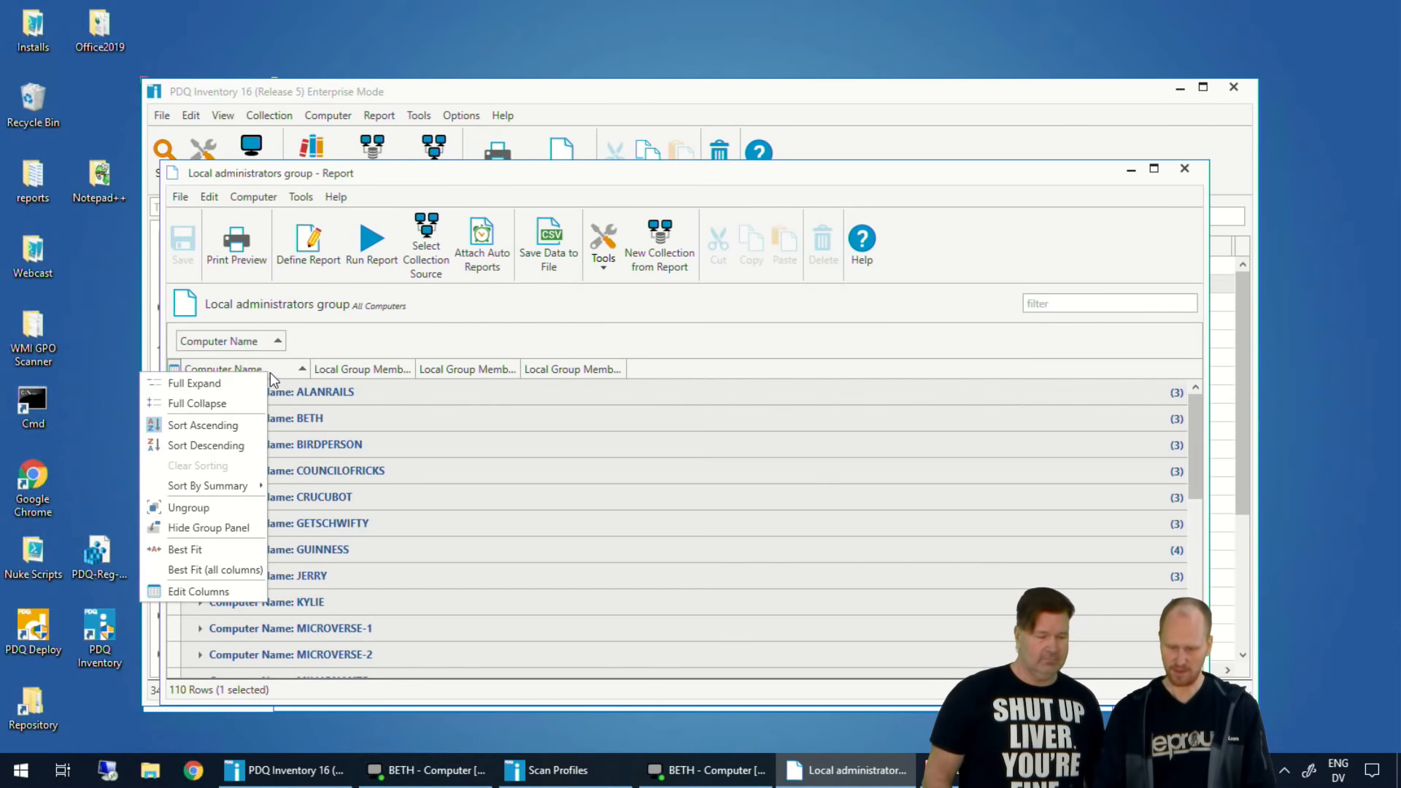
left_click(193, 383)
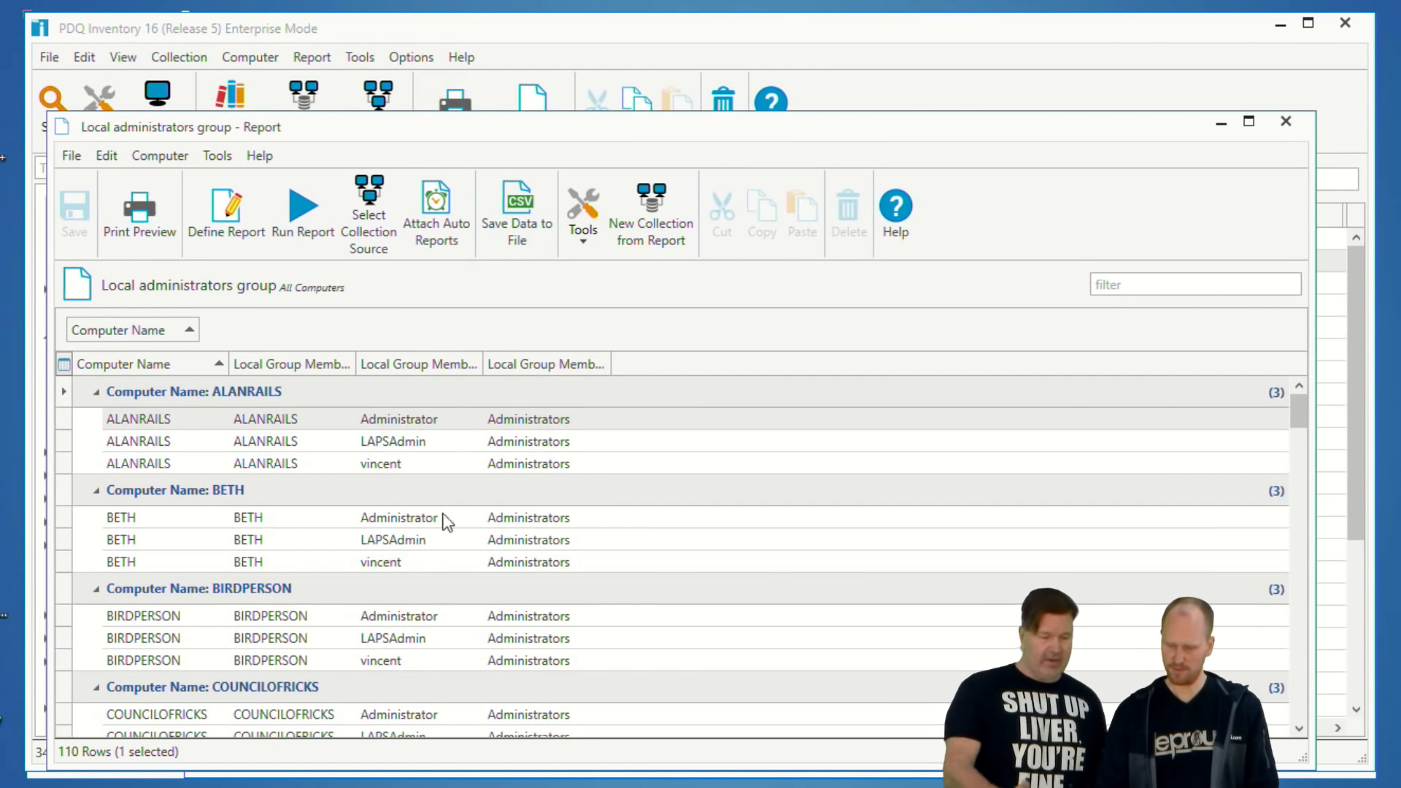
left_click(416, 447)
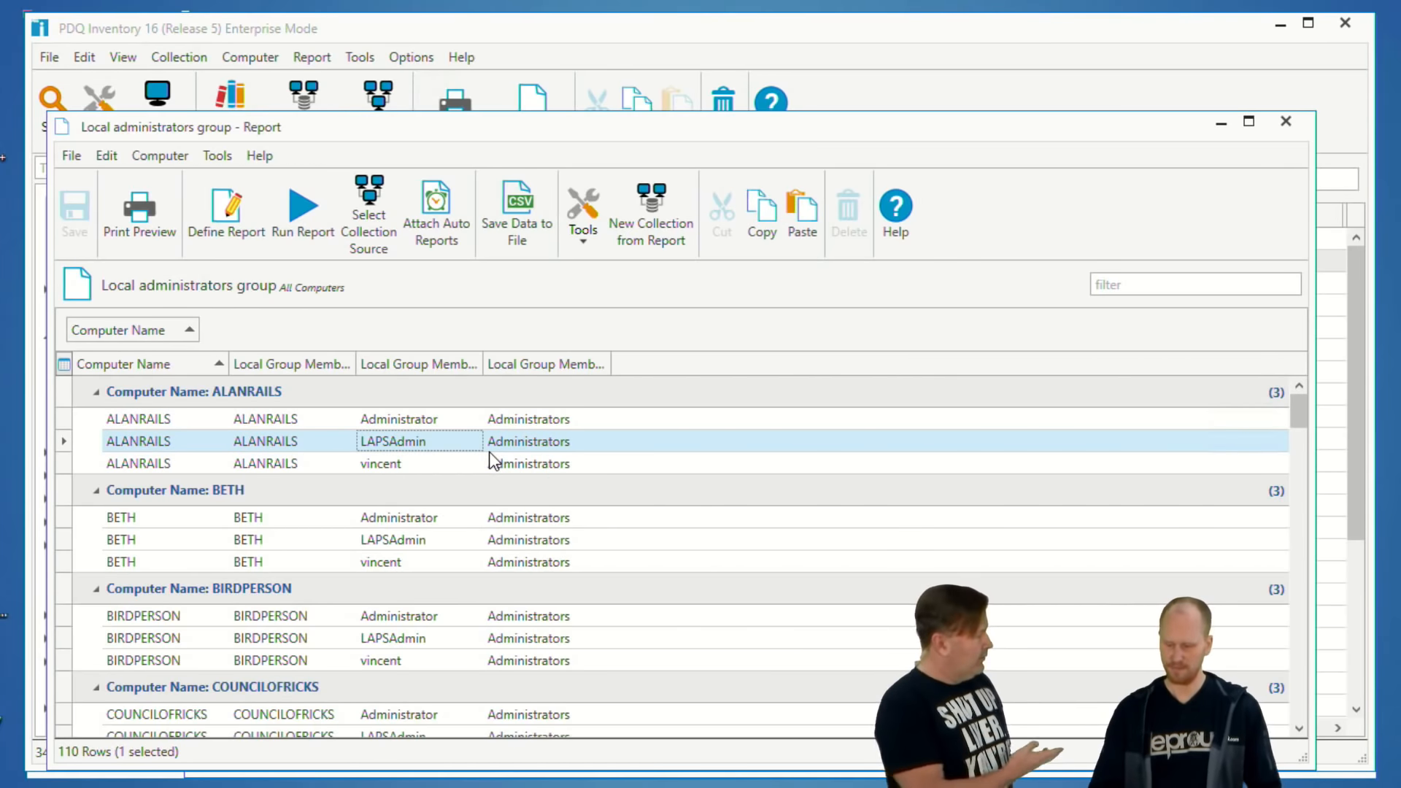
left_click(404, 421)
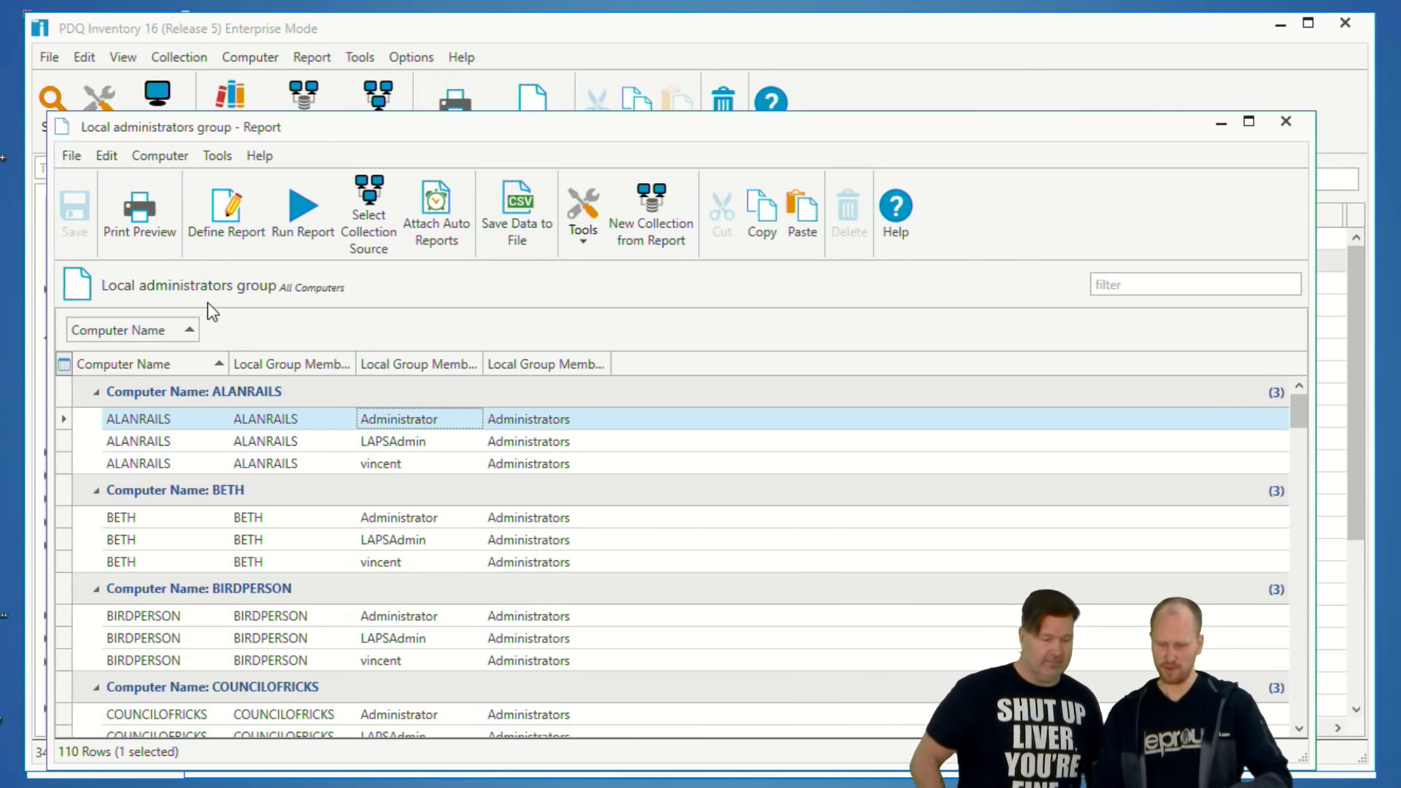
Reopen the report definition and add a nested group filter set to Not Any below the Local Group Member filter.
left_click(239, 231)
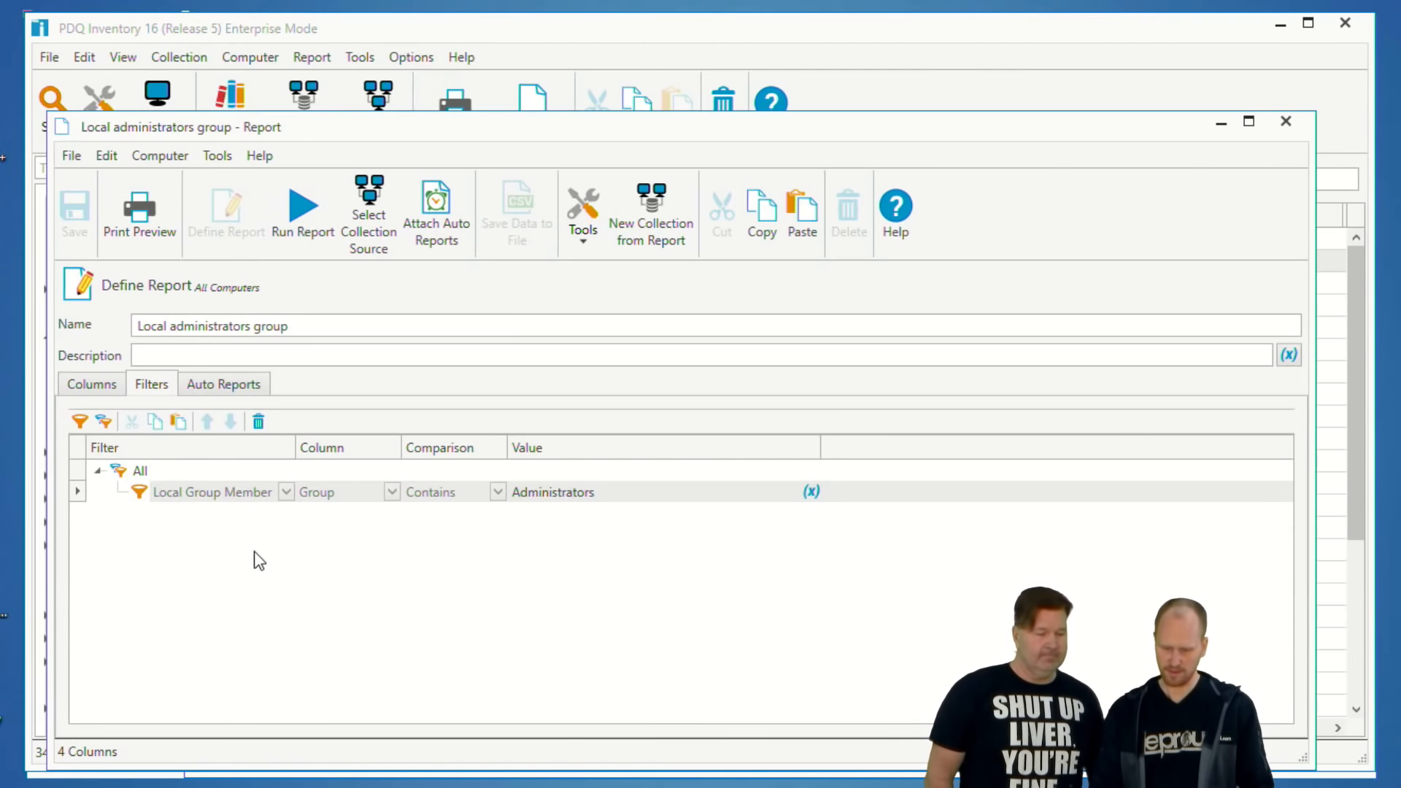
left_click(103, 421)
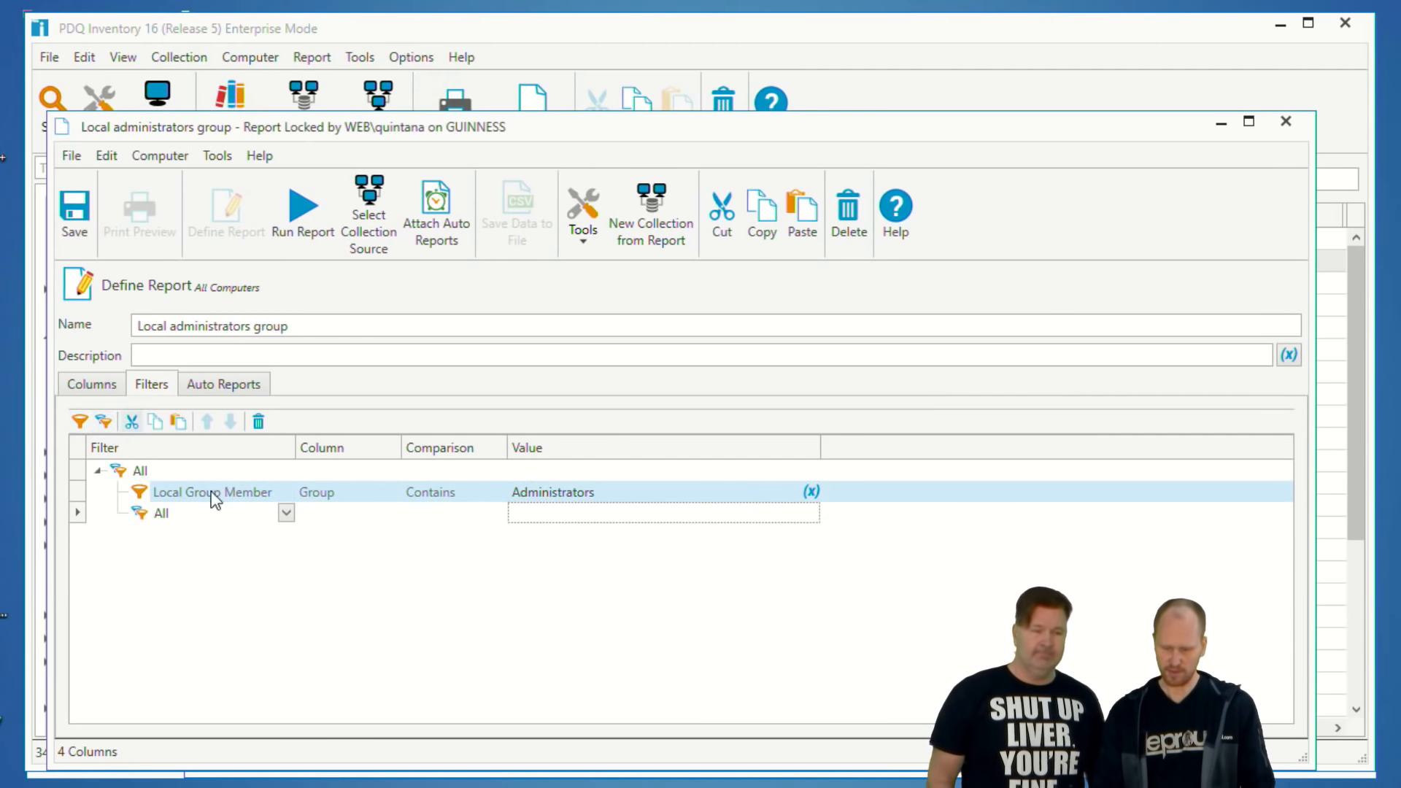
left_click(287, 513)
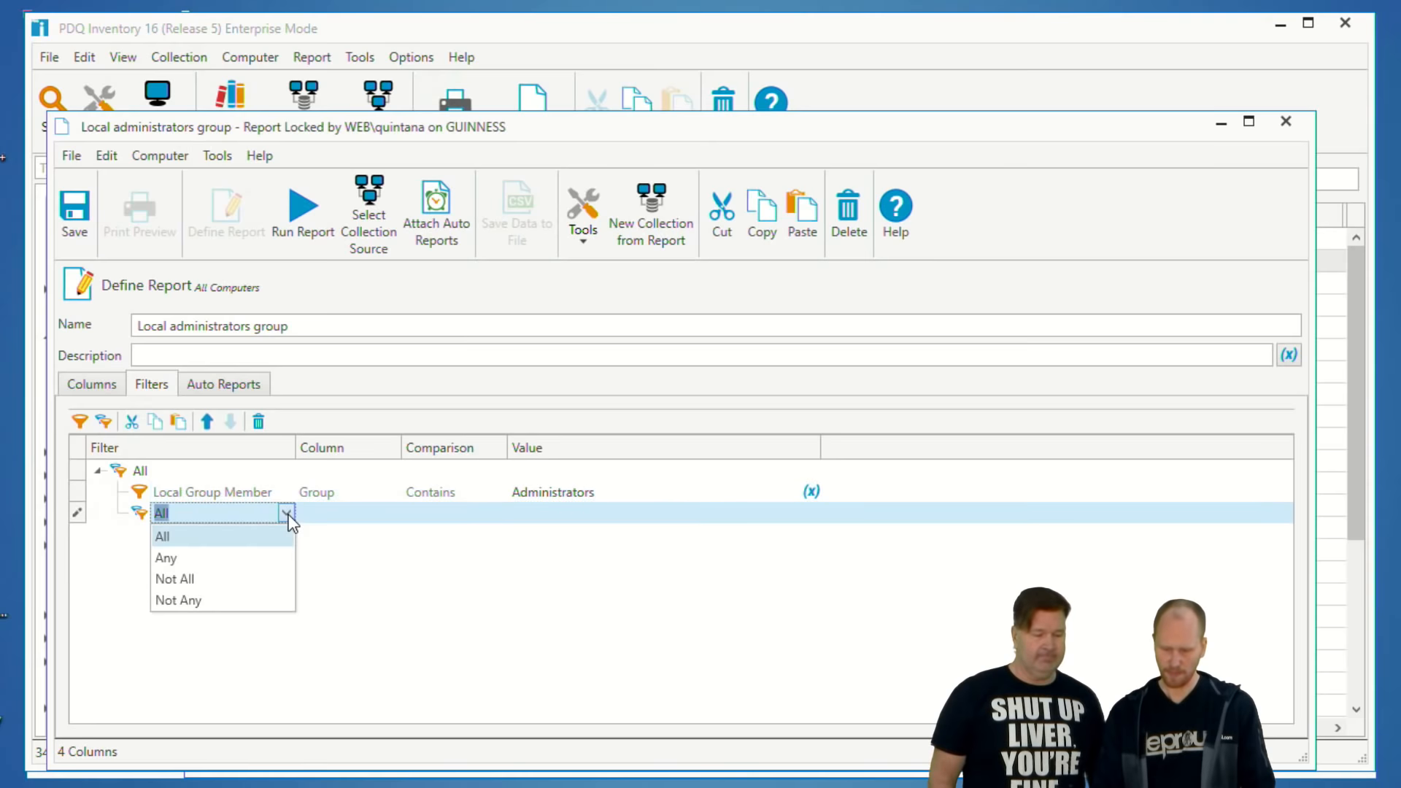
left_click(200, 598)
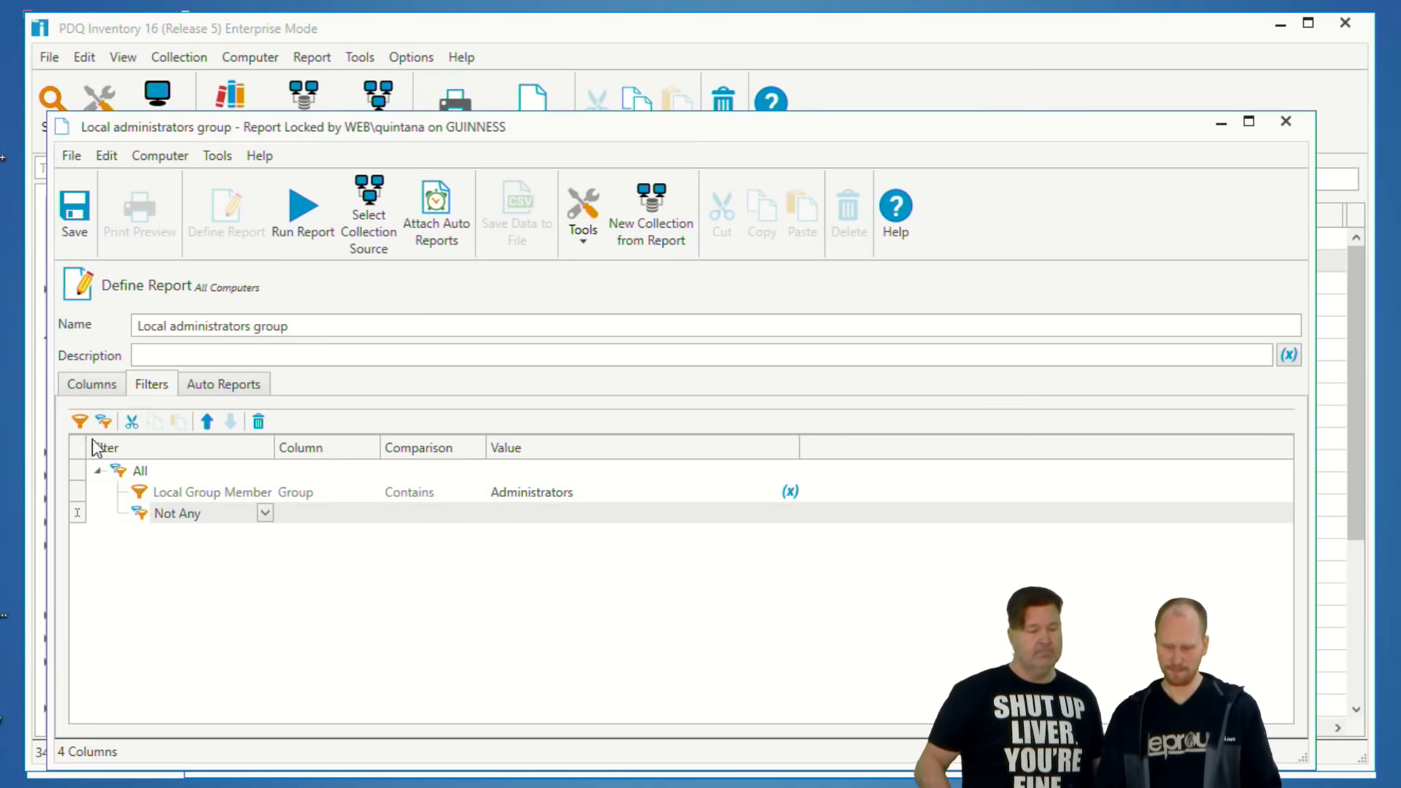
Add a value filter inside the Not Any group: Local Group Member, Name, Equals, Lapsadmin.
left_click(80, 422)
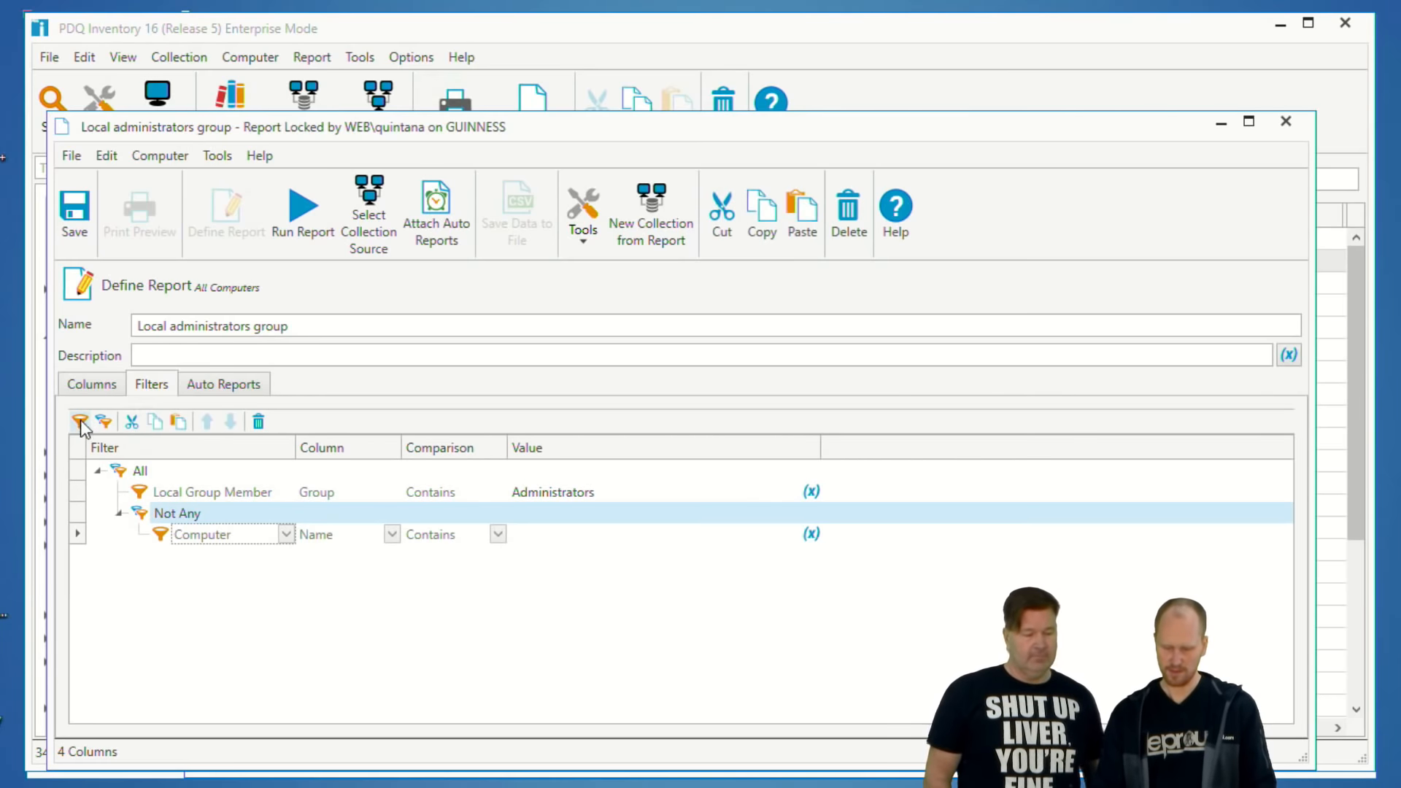
left_click(285, 534)
left_click(219, 785)
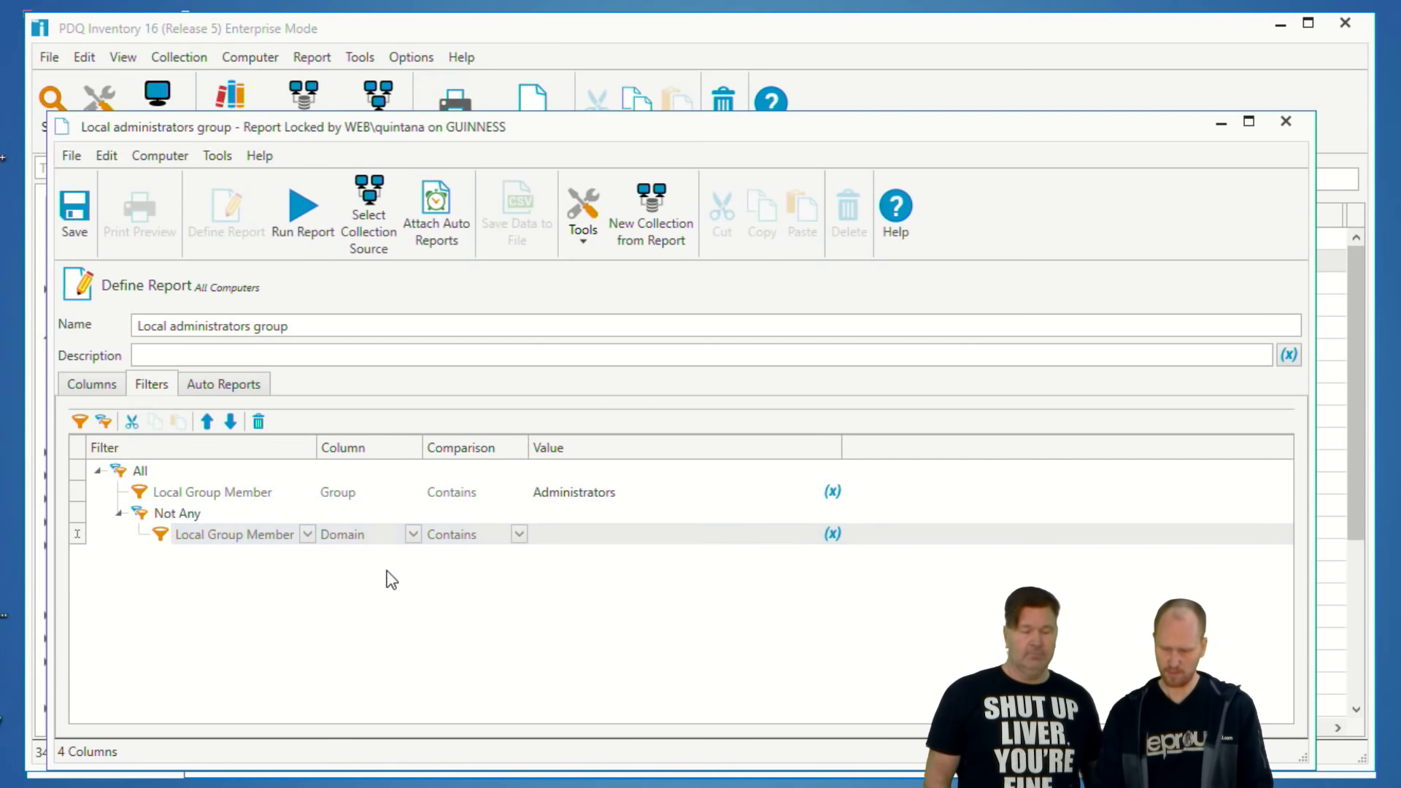
left_click(410, 538)
left_click(382, 622)
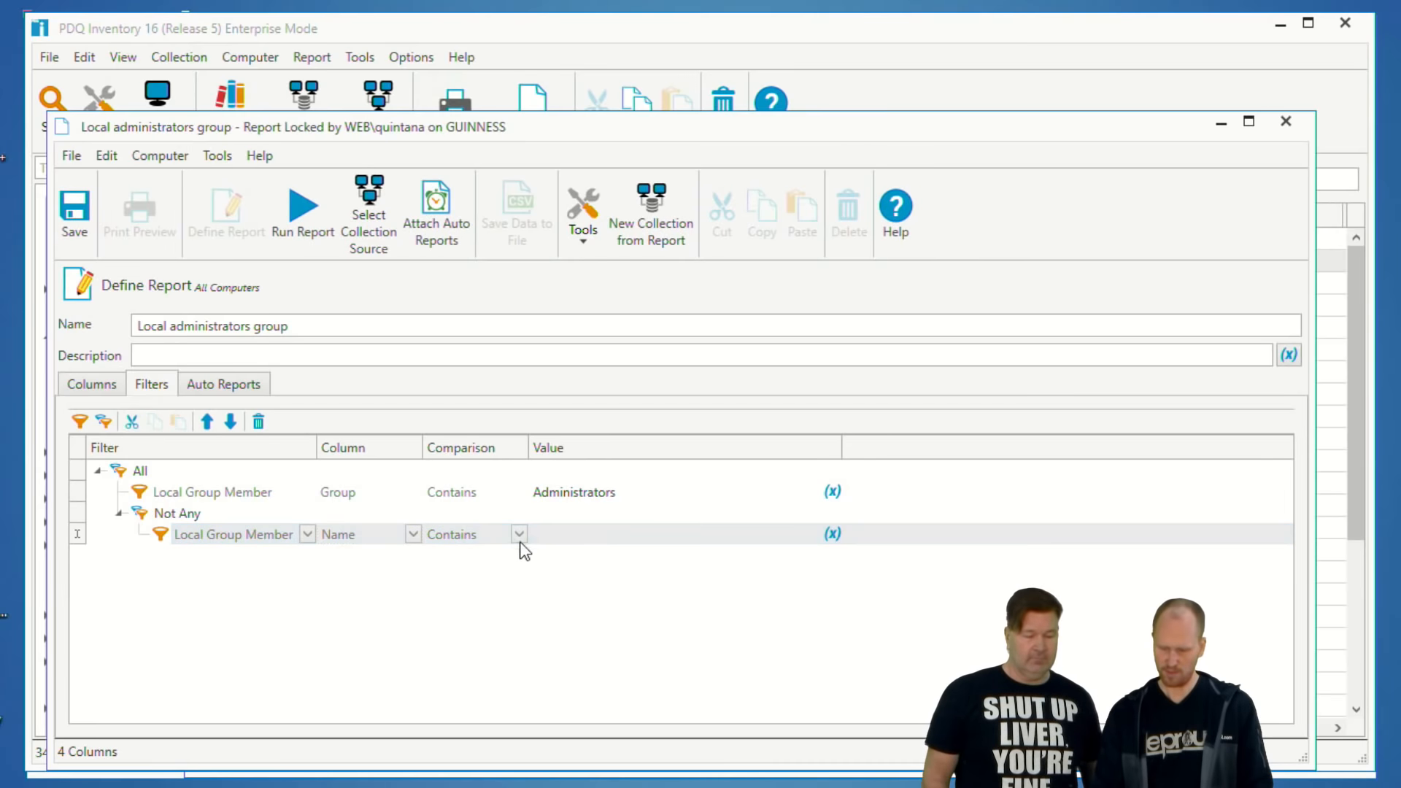
left_click(567, 534)
type("Lapsadmin")
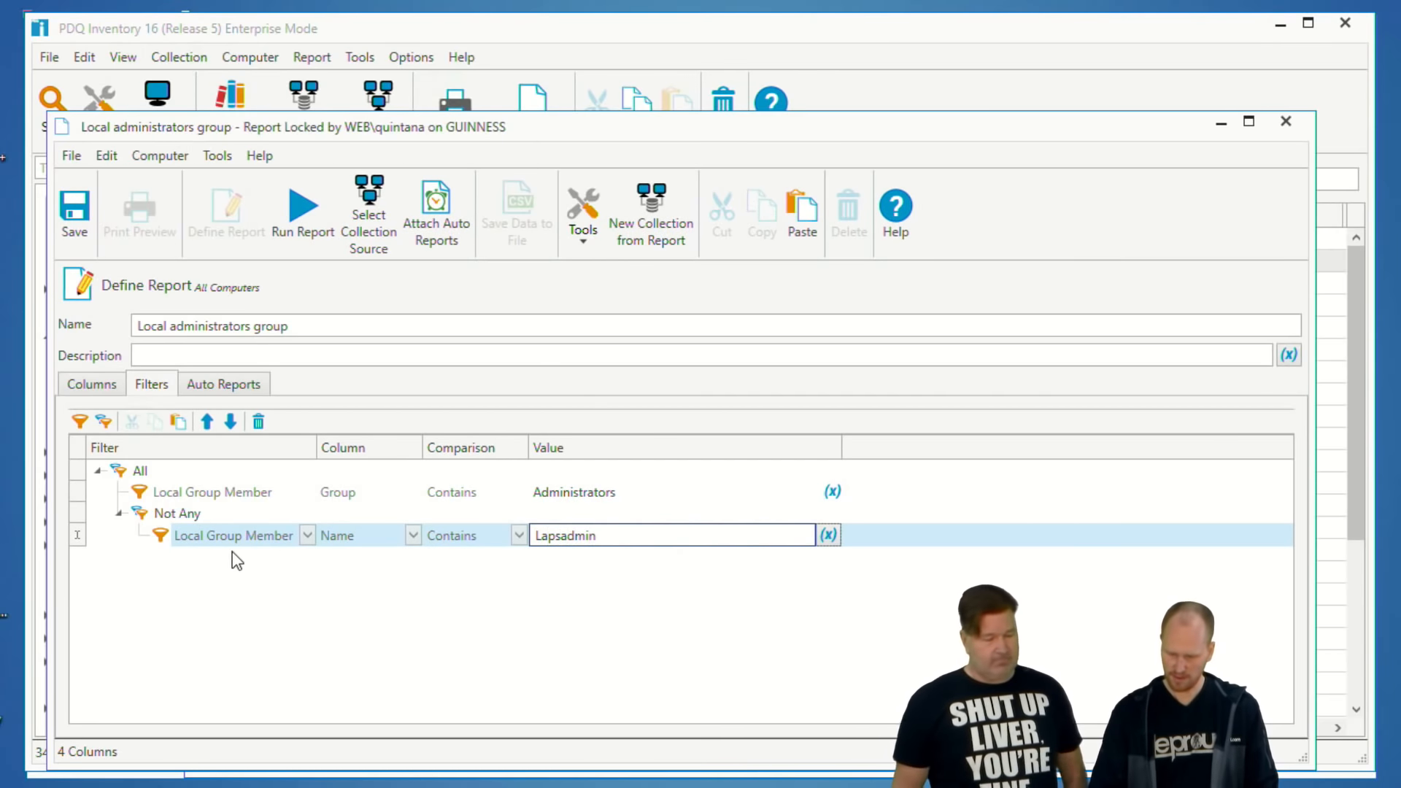
key("Return")
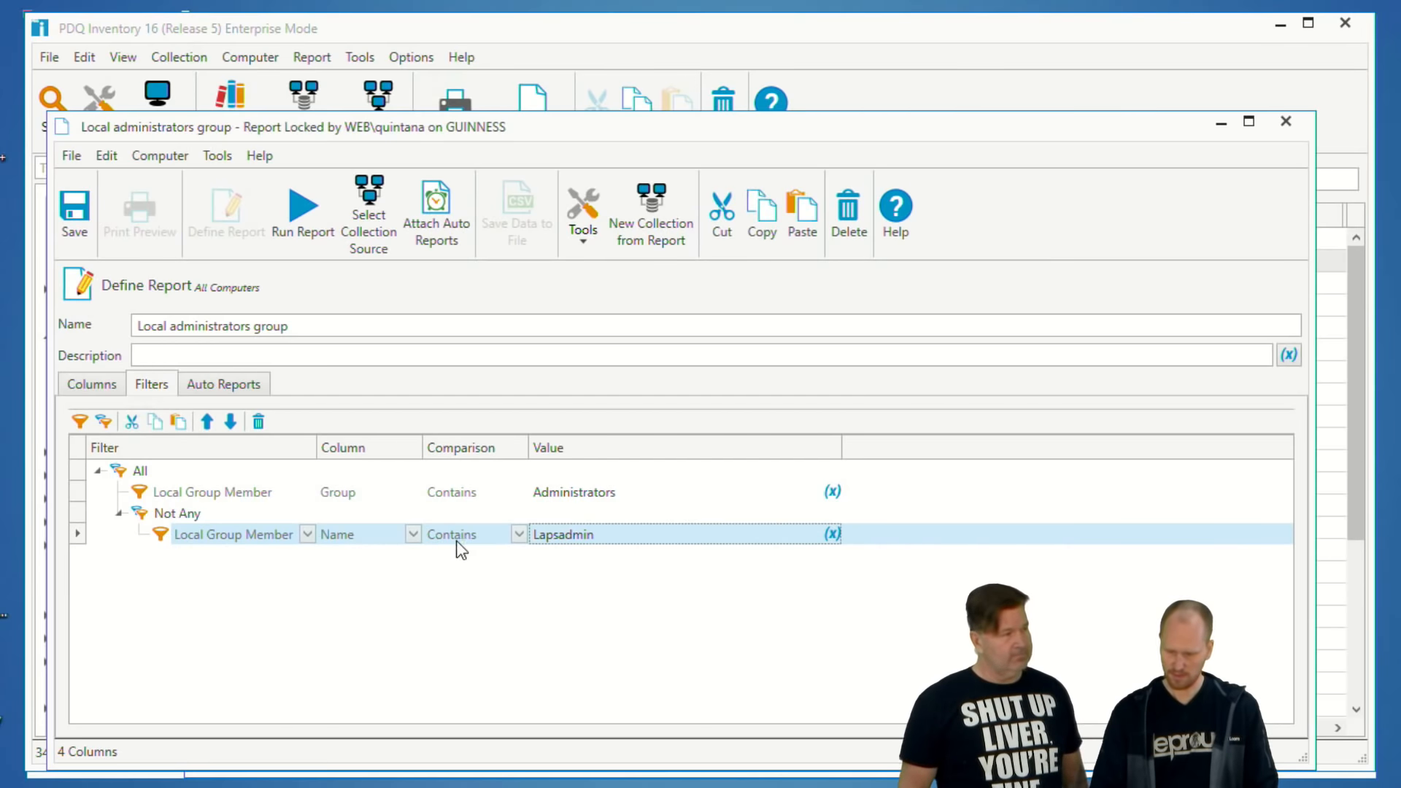
left_click(519, 535)
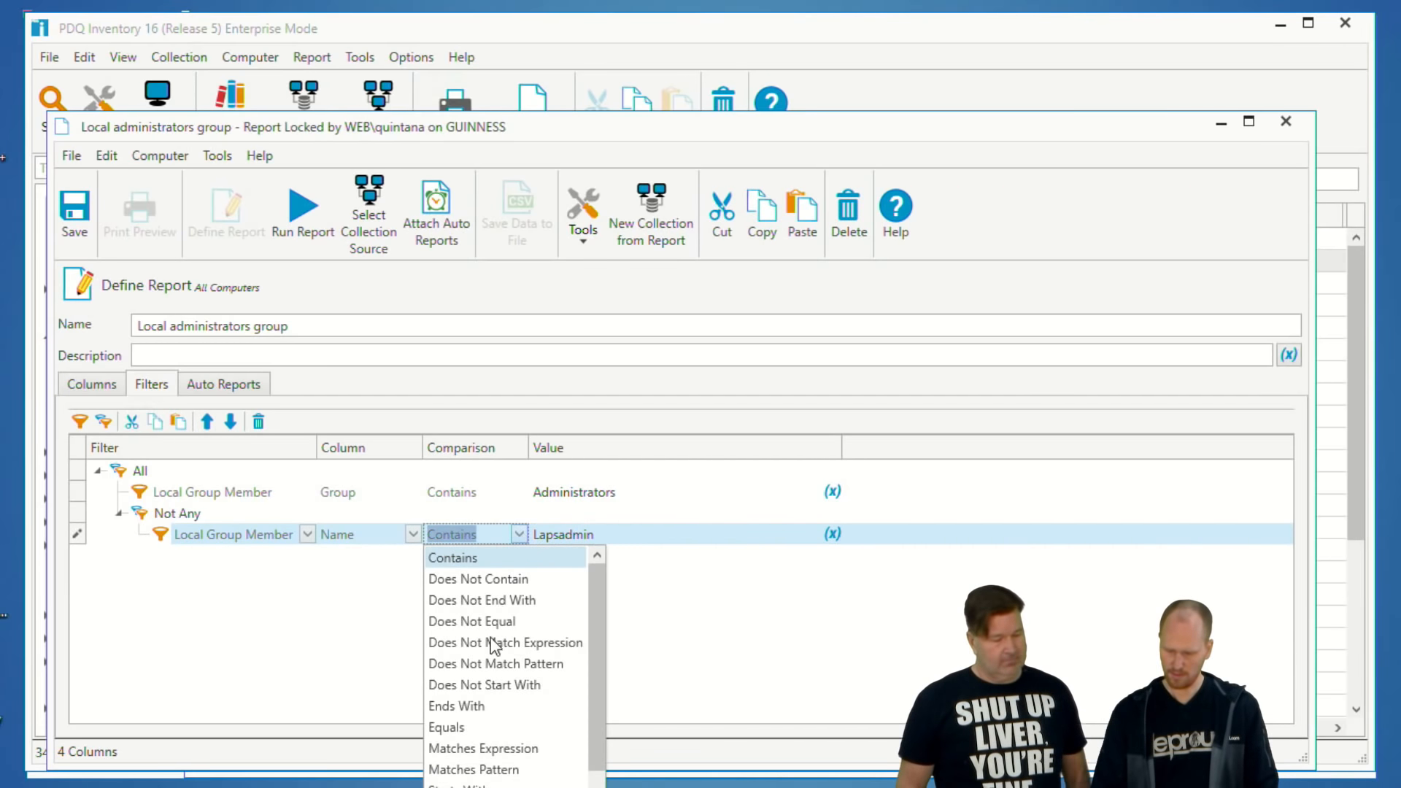
left_click(471, 728)
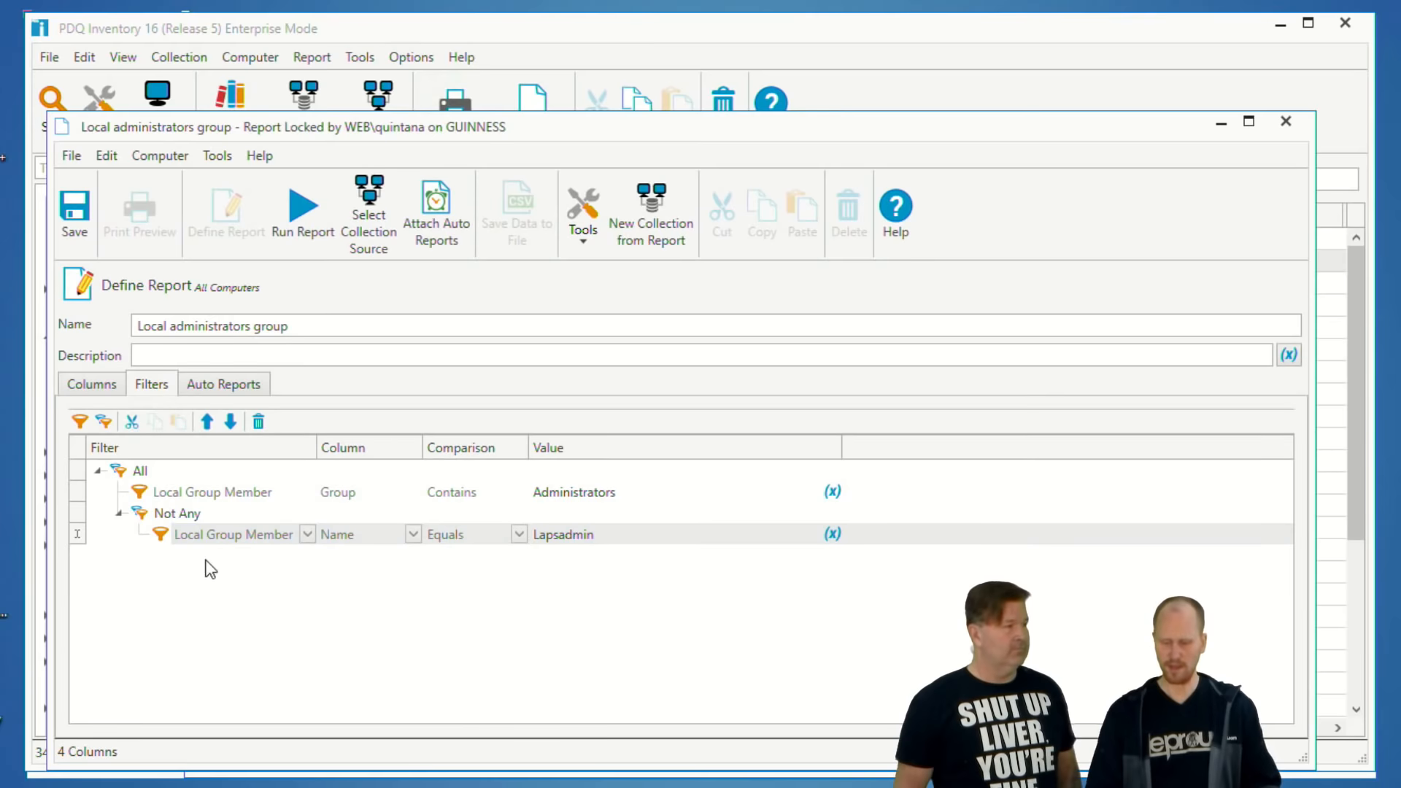
Add a second value filter to the Not Any group: Local Group Member, Name, Equals, Administrator.
left_click(79, 422)
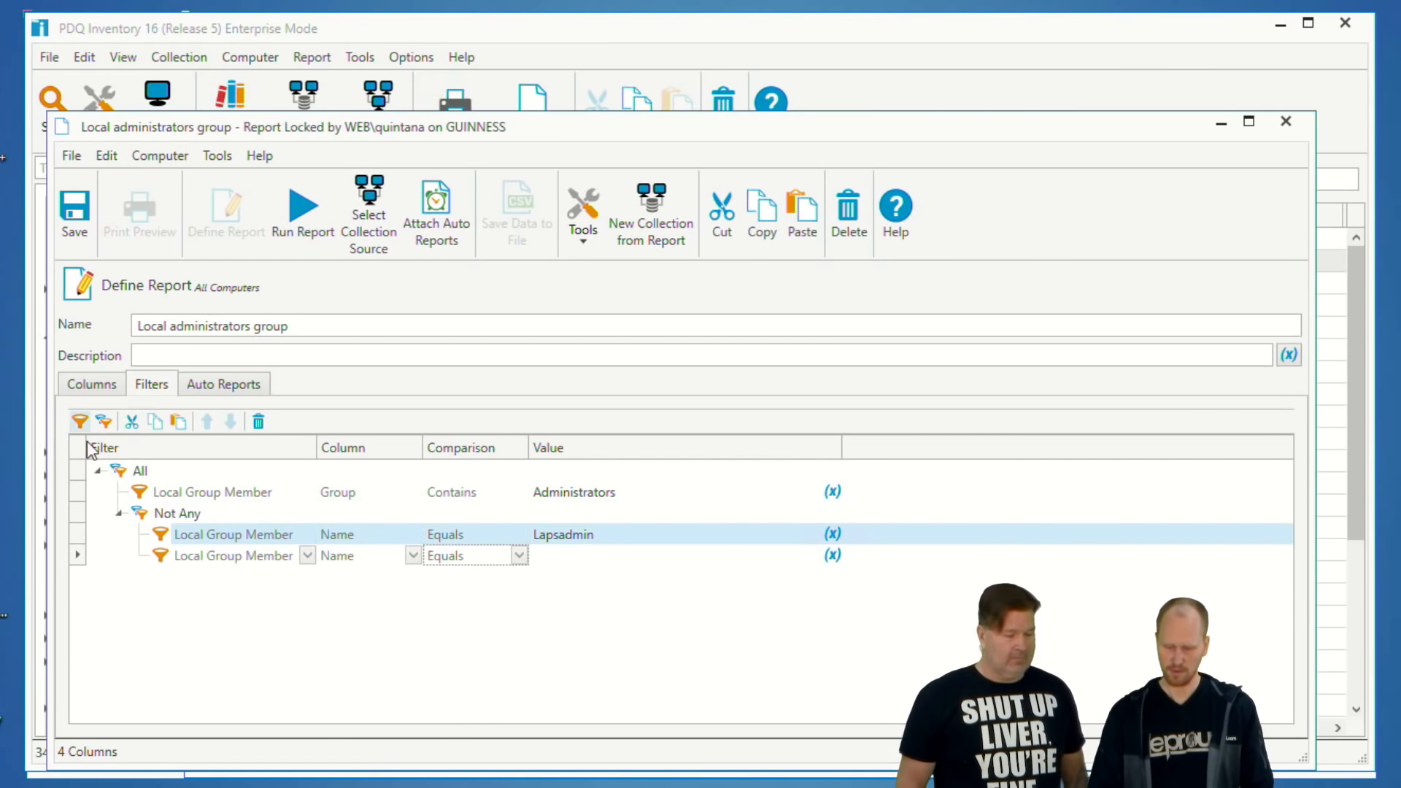
left_click(547, 555)
type("Ad")
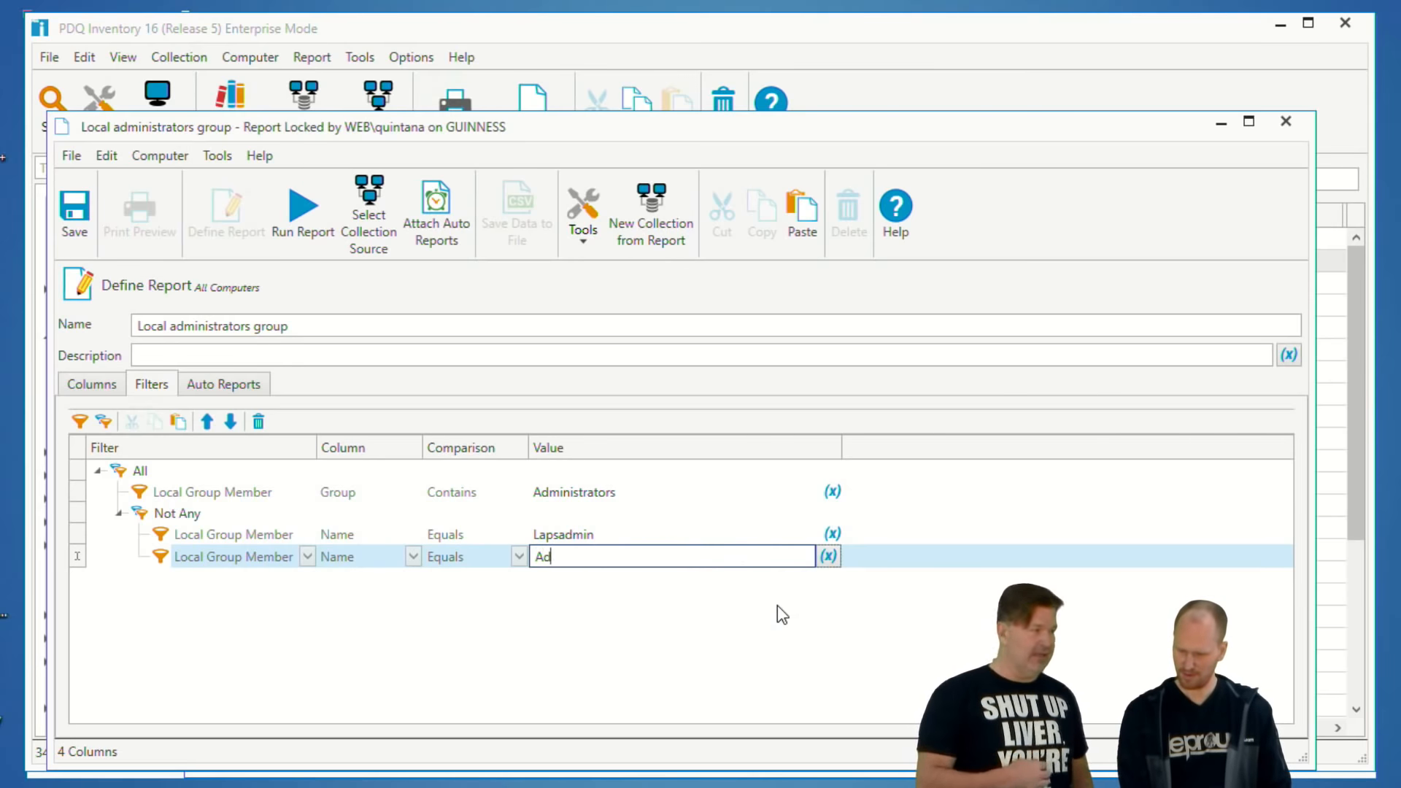
type("ministrator")
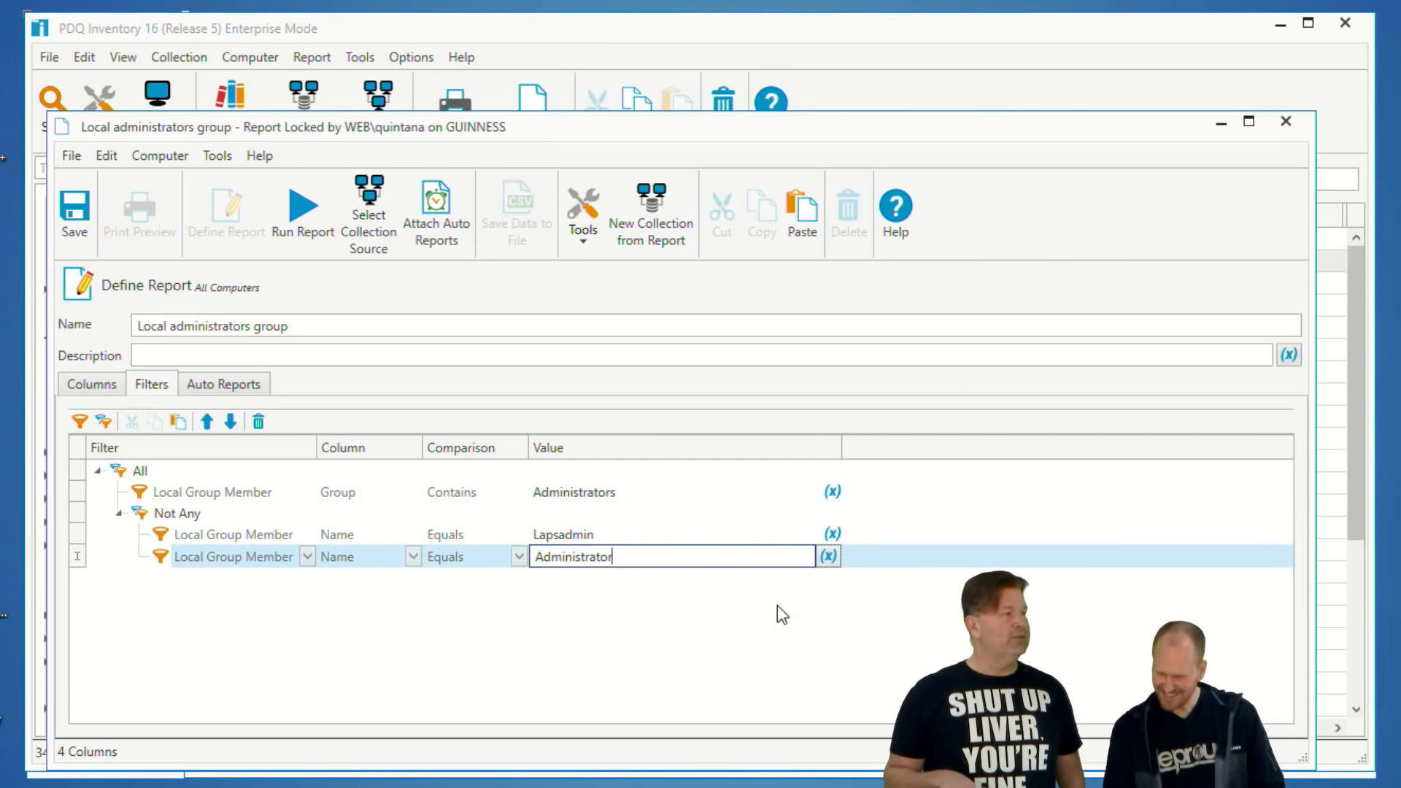
left_click(545, 664)
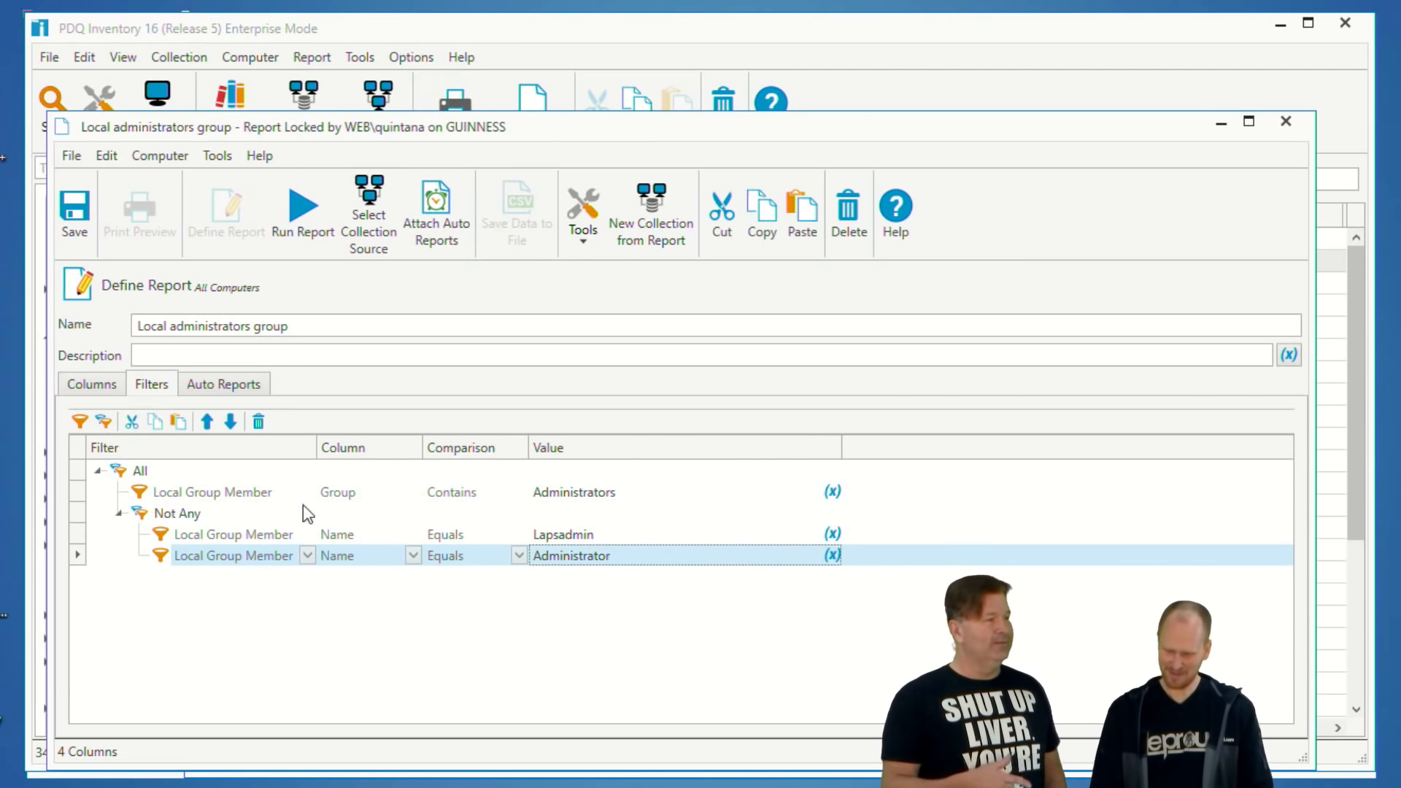
Save the Local administrators group report, run it, and recheck its filter definition before rerunning it.
left_click(75, 217)
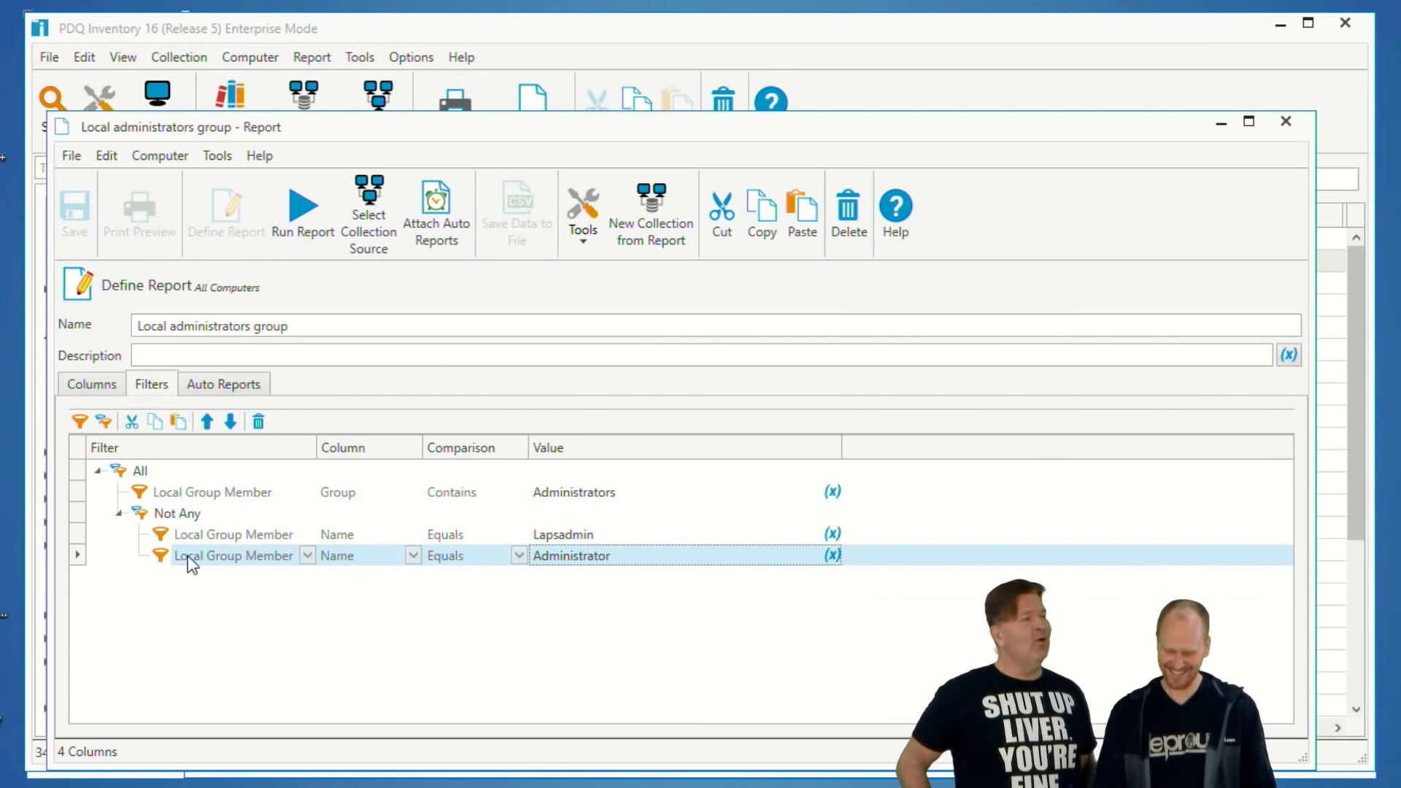
left_click(304, 237)
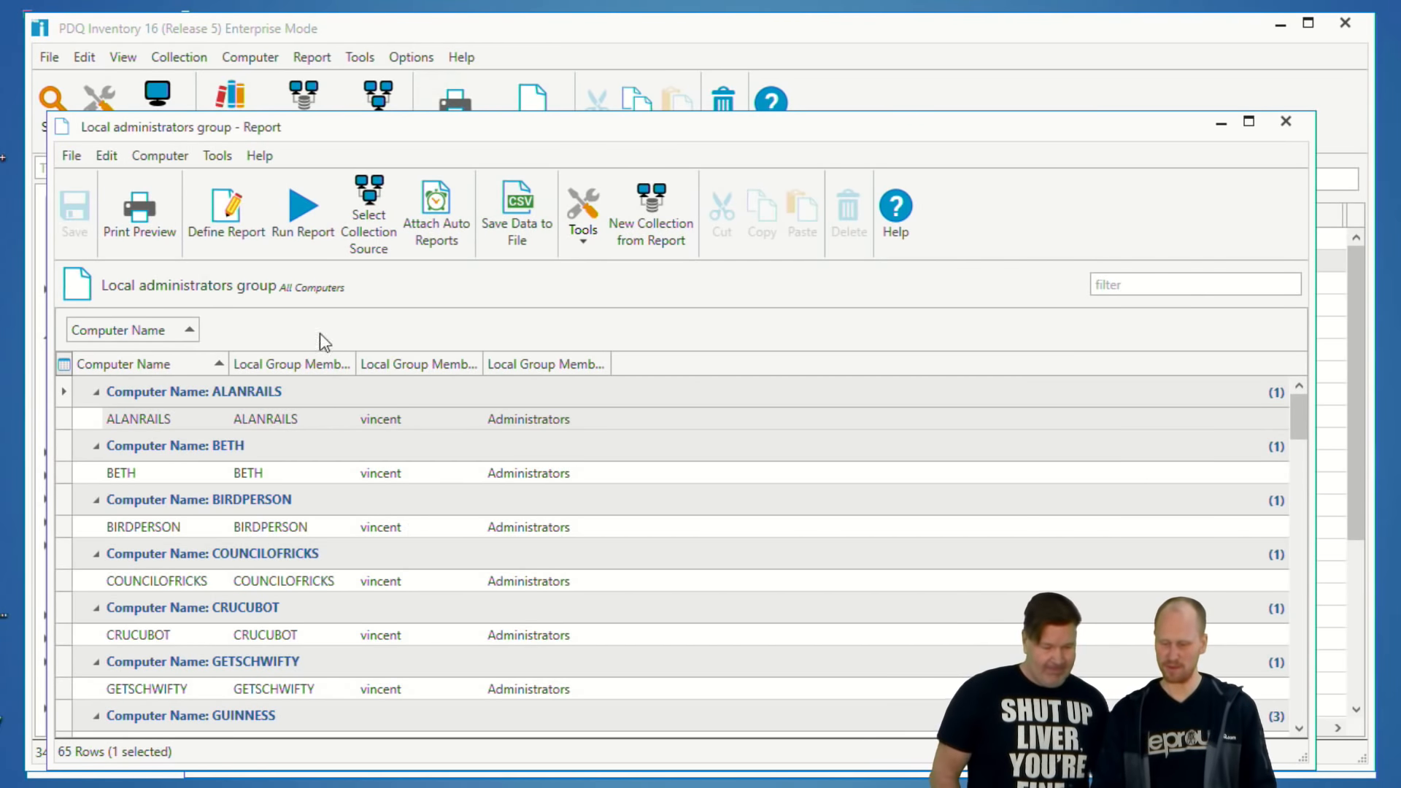
left_click(232, 218)
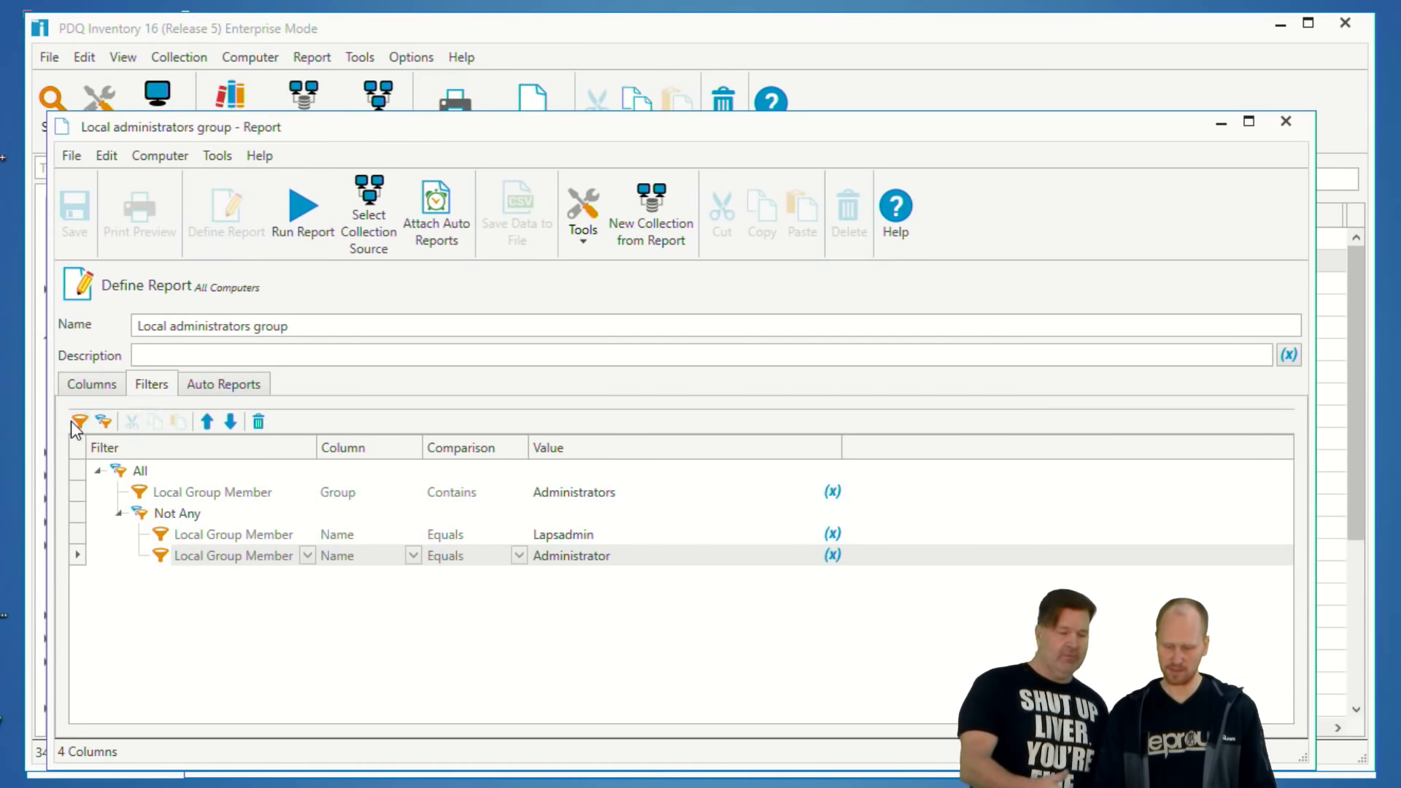
left_click(303, 219)
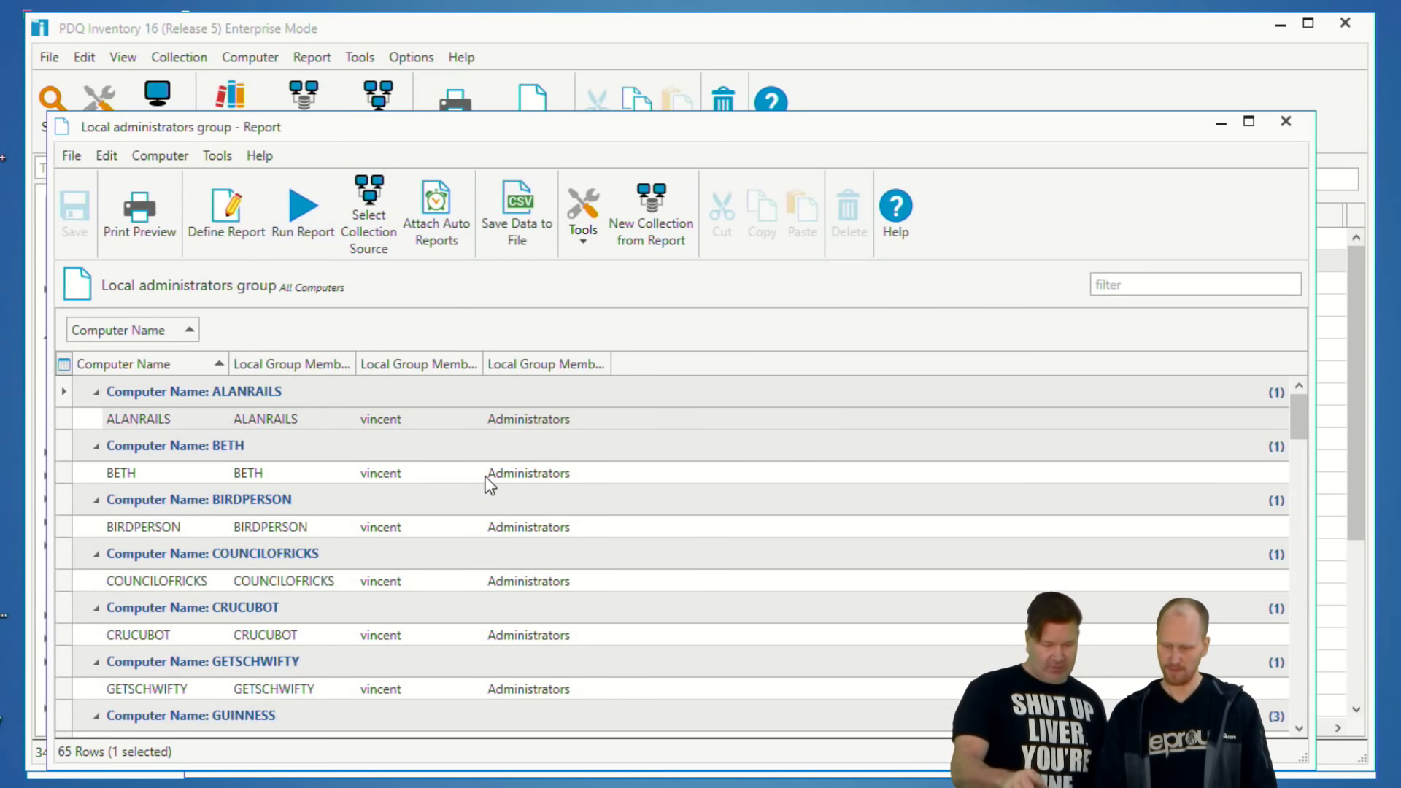
Examine the filtered results for unexpected local administrators, particularly the members listed under GUINNESS.
scroll(486, 486, "down", 3)
scroll(484, 486, "down", 1)
scroll(487, 487, "up", 1)
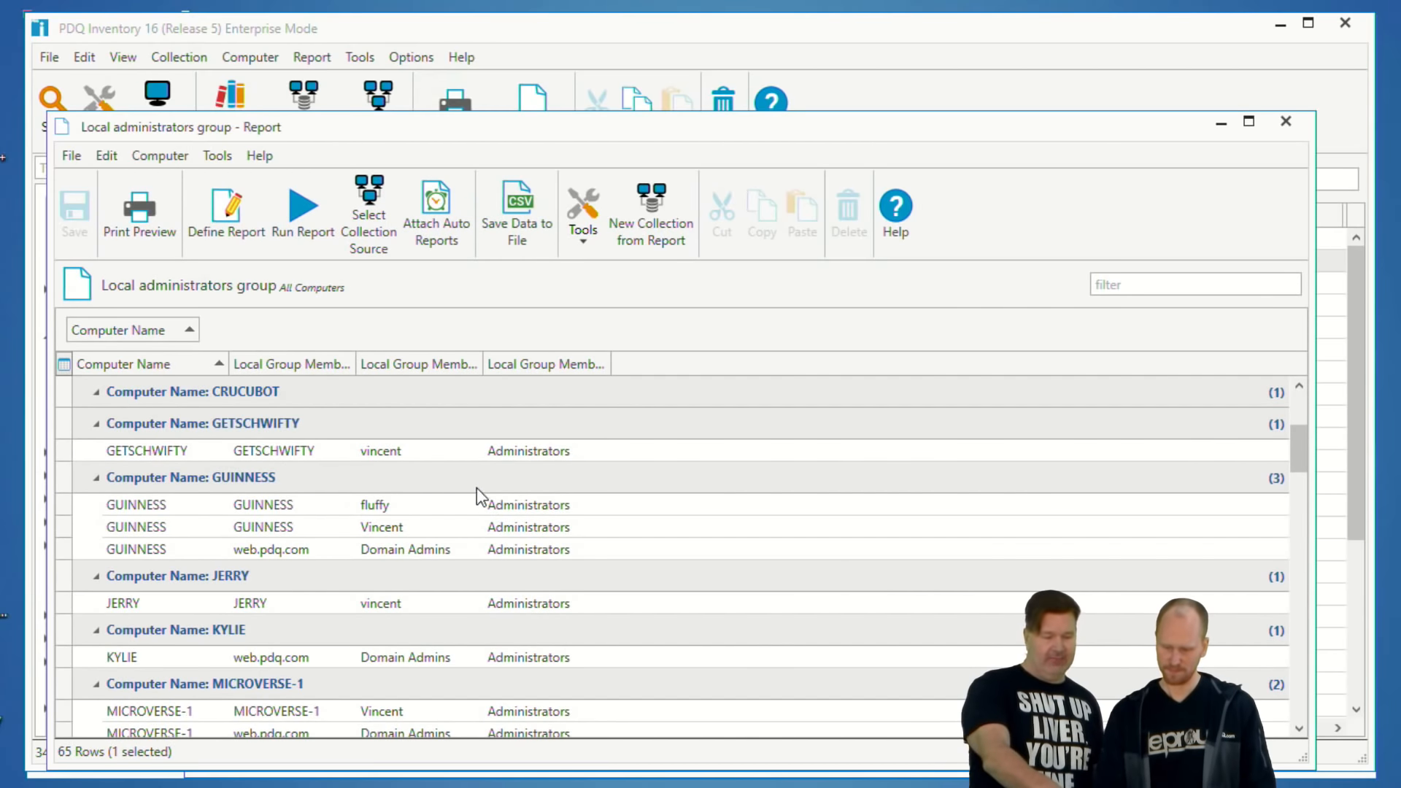
left_click(401, 503)
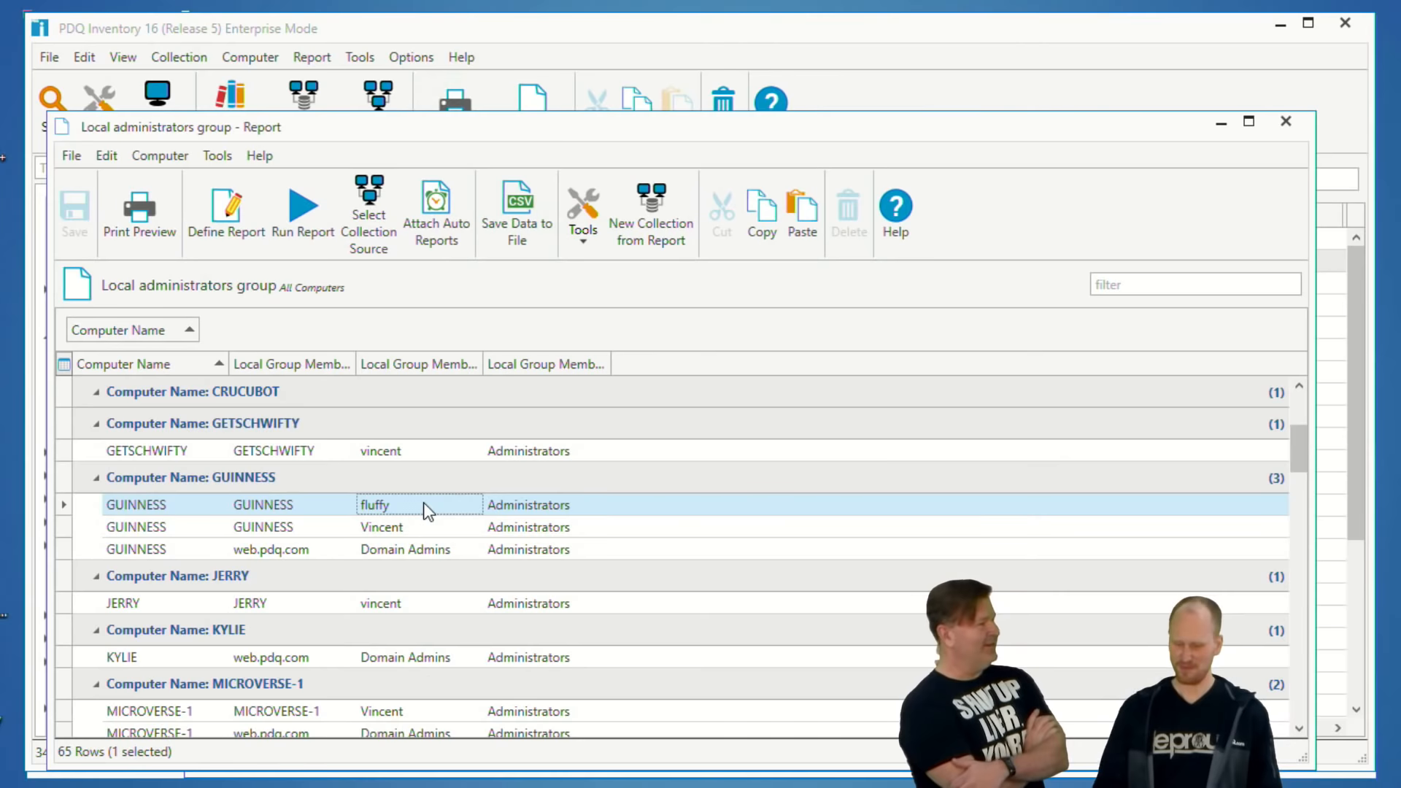
left_click(387, 527)
left_click(399, 504)
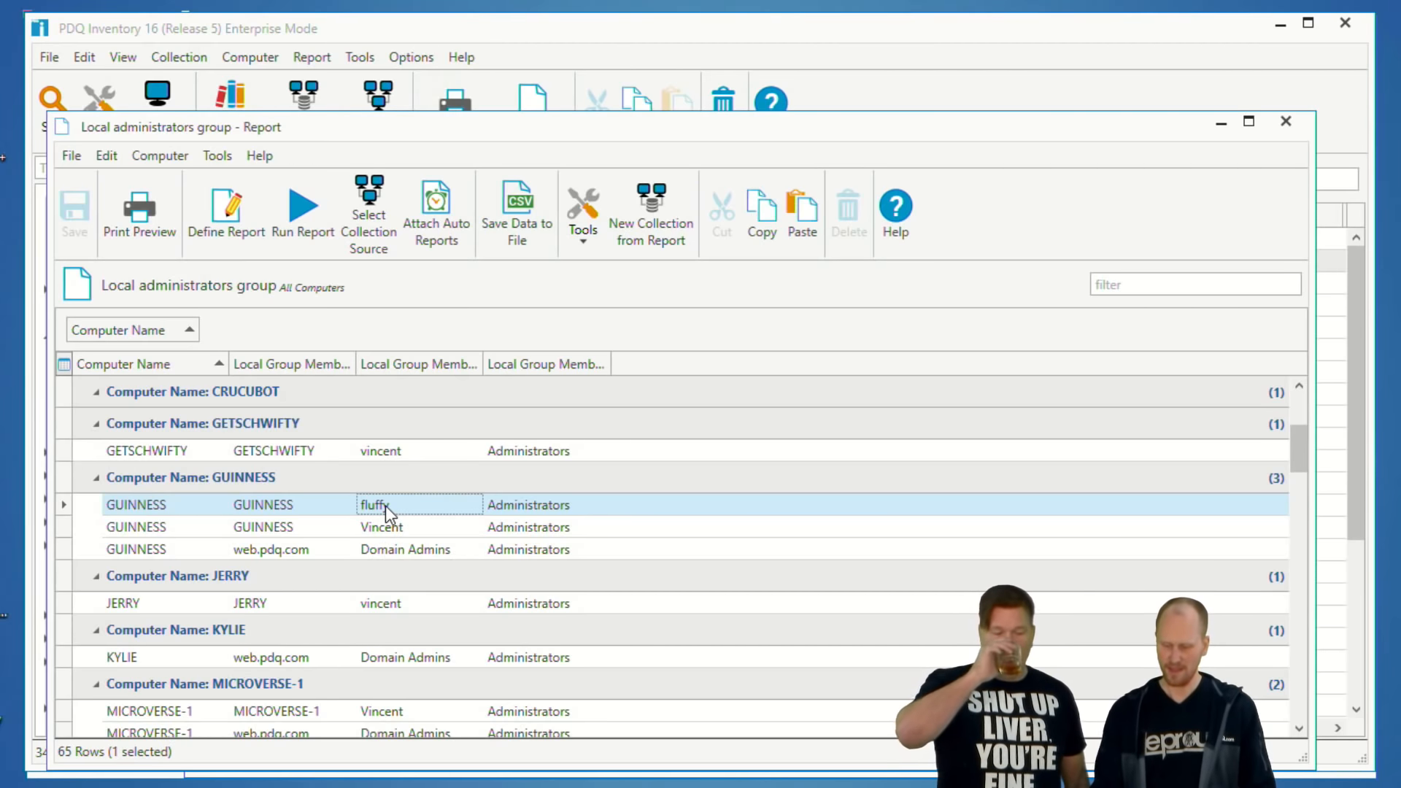
scroll(415, 527, "down", 3)
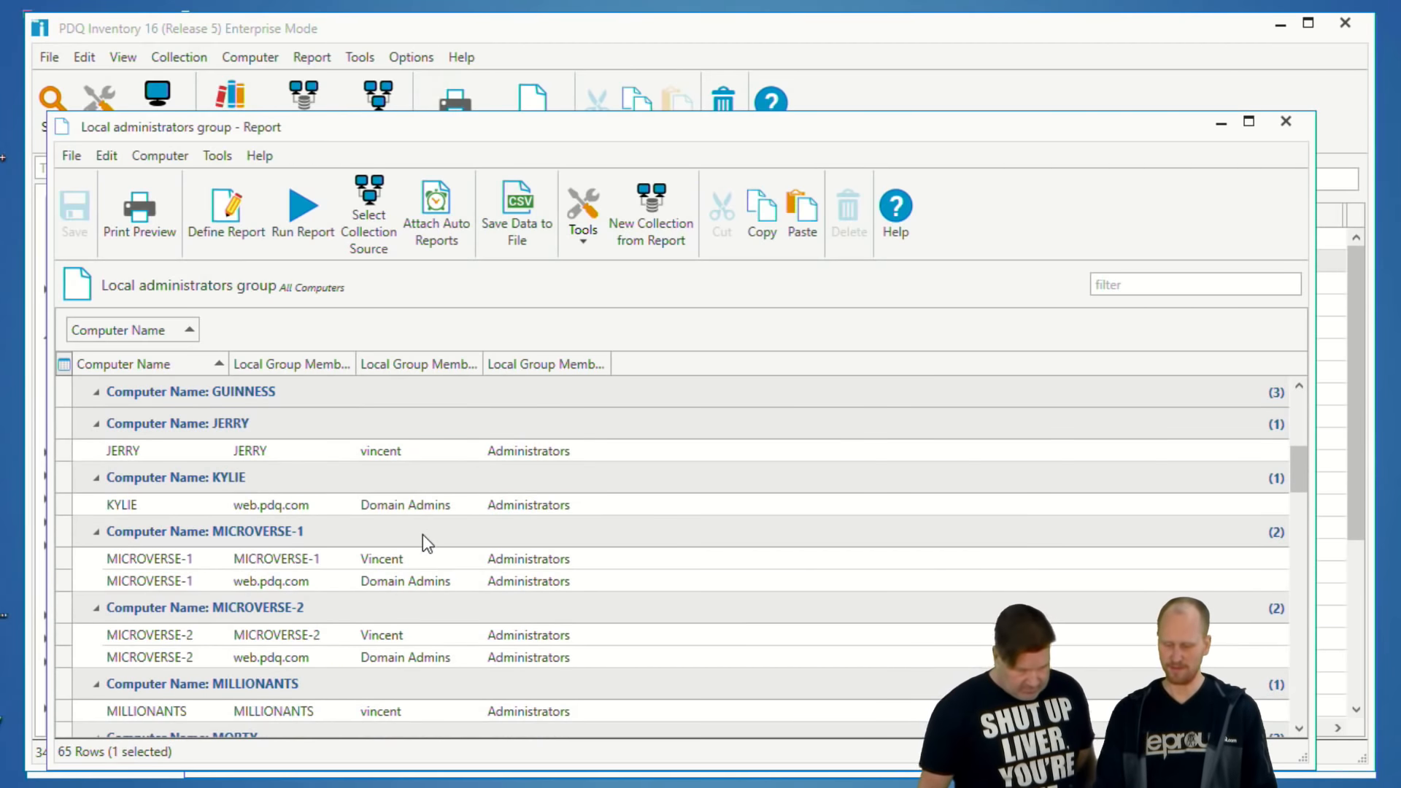
scroll(422, 534, "up", 3)
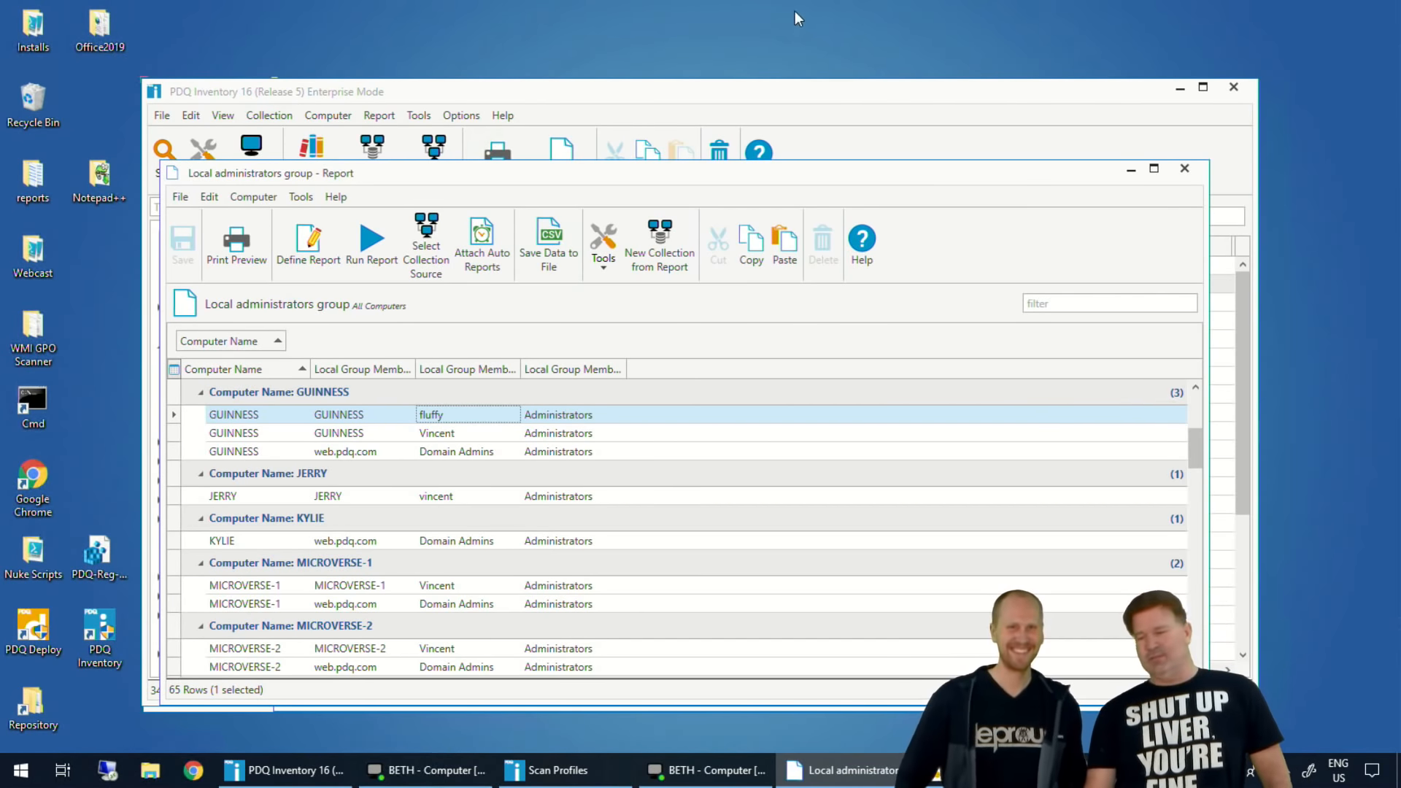
Close the report window, search Windows for regedit, and switch to the Registry Editor.
left_click(1184, 169)
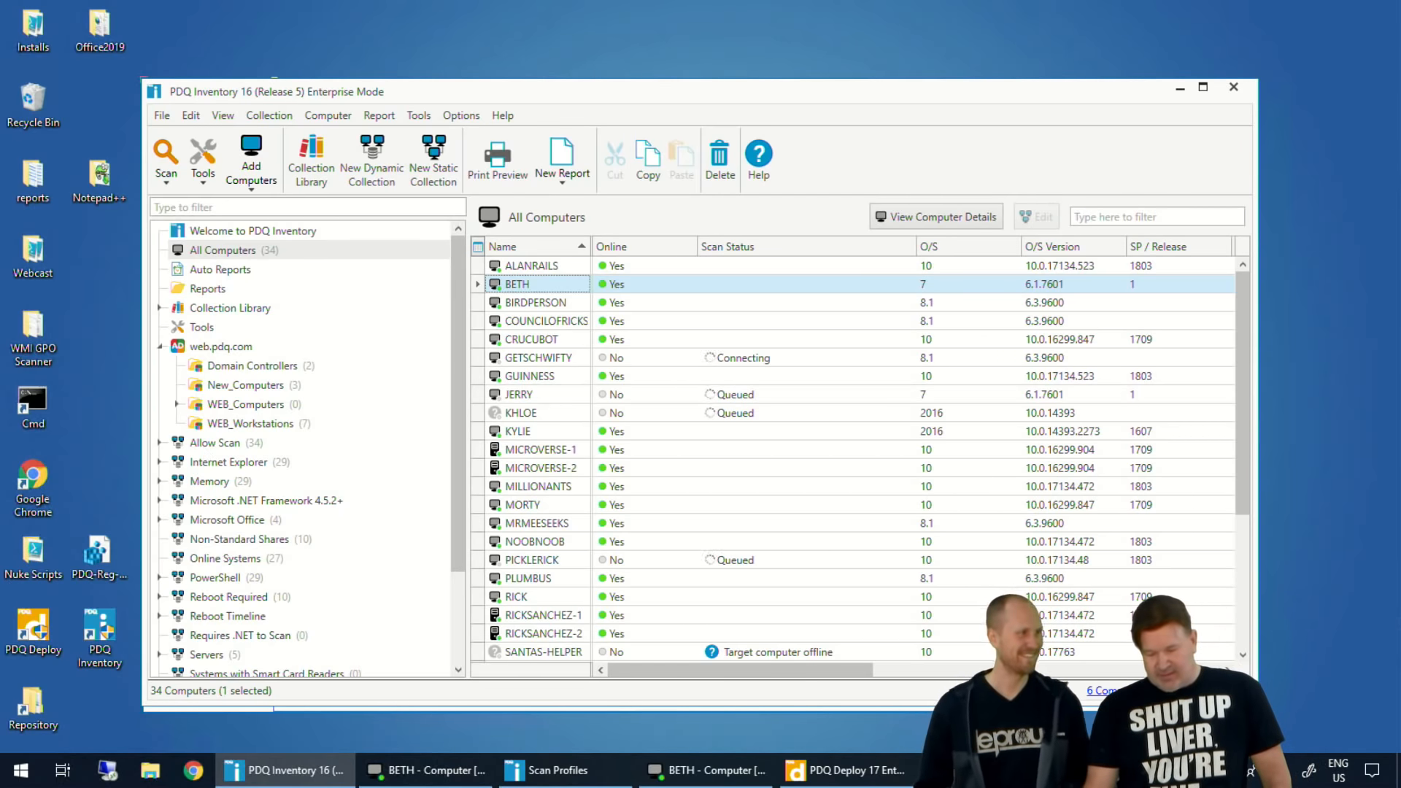
left_click(20, 770)
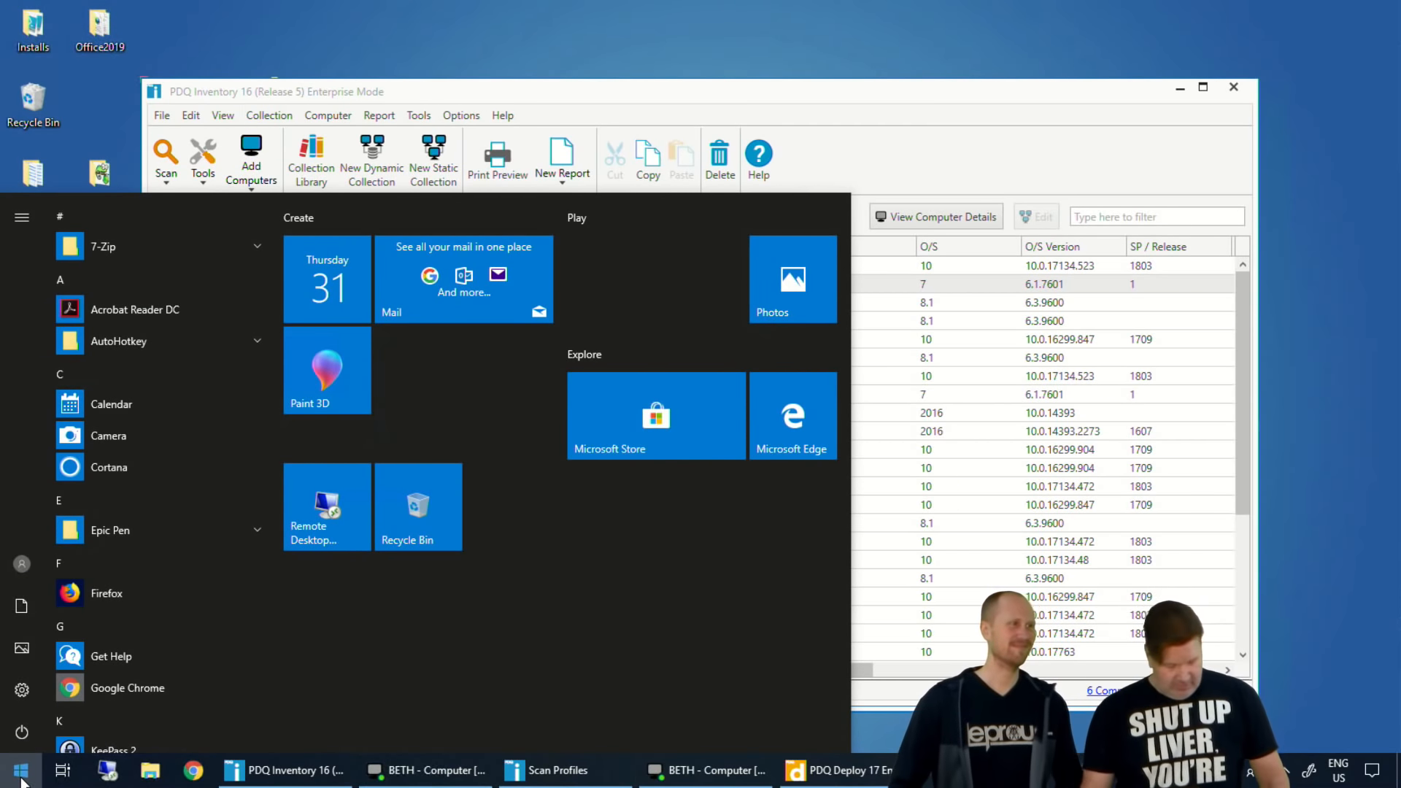
type("reg")
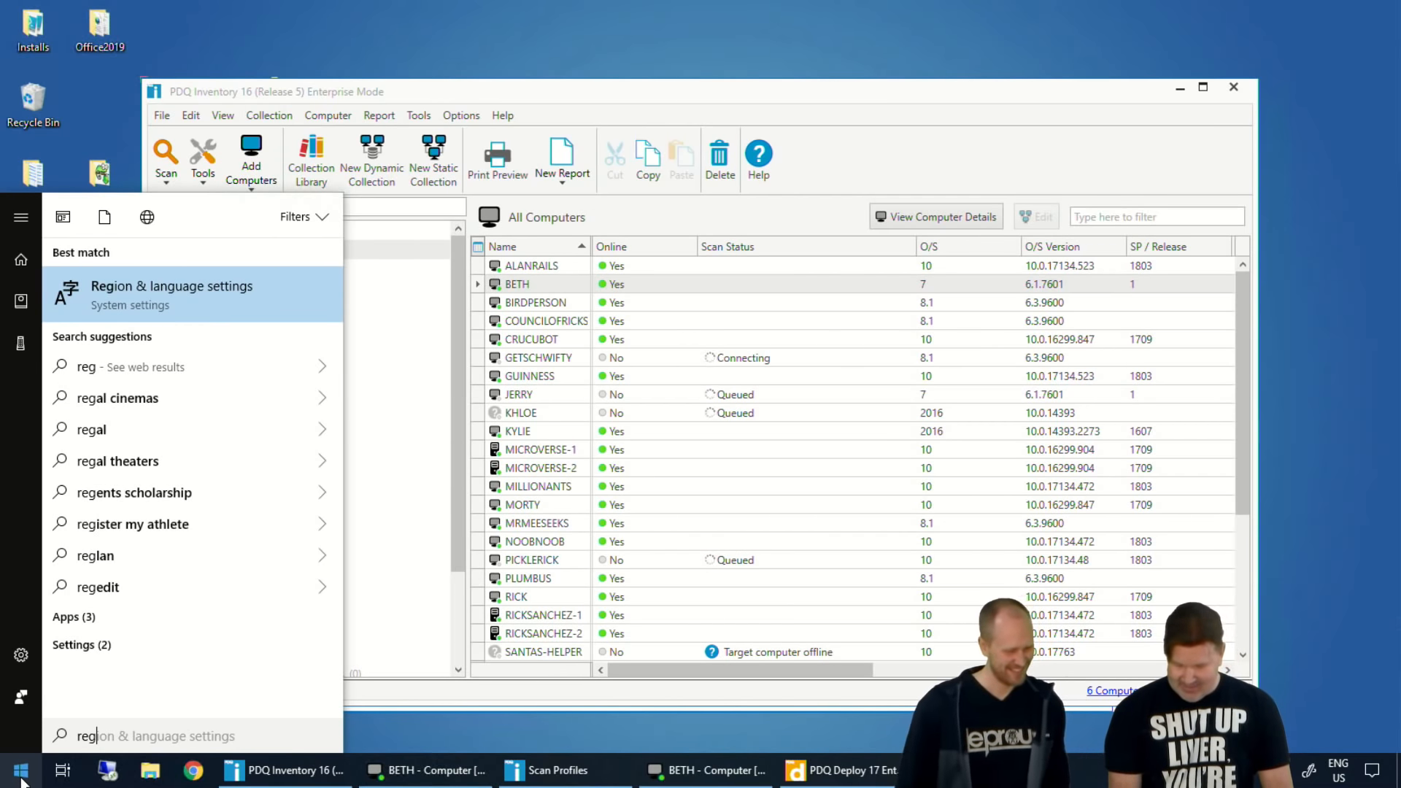
type("edit")
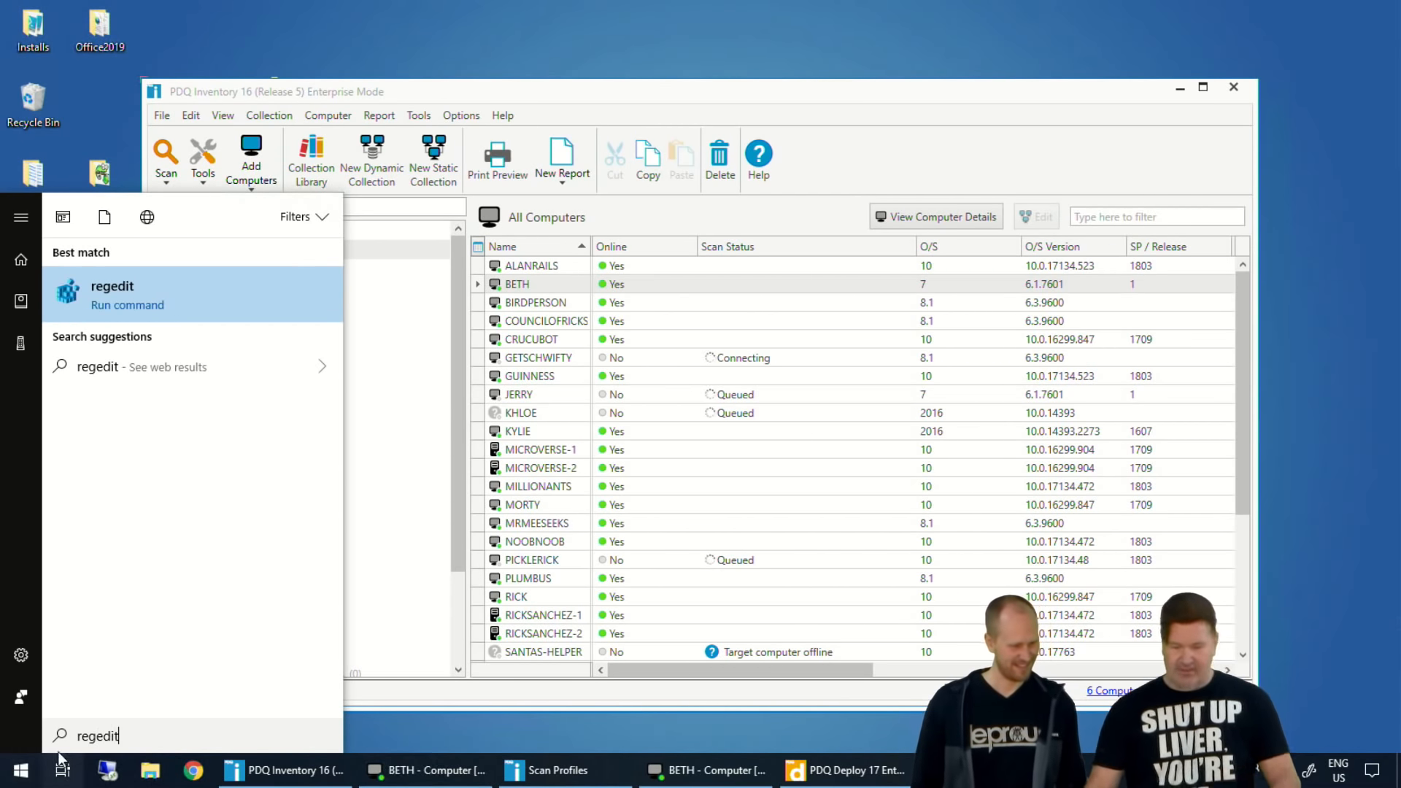
left_click(123, 289)
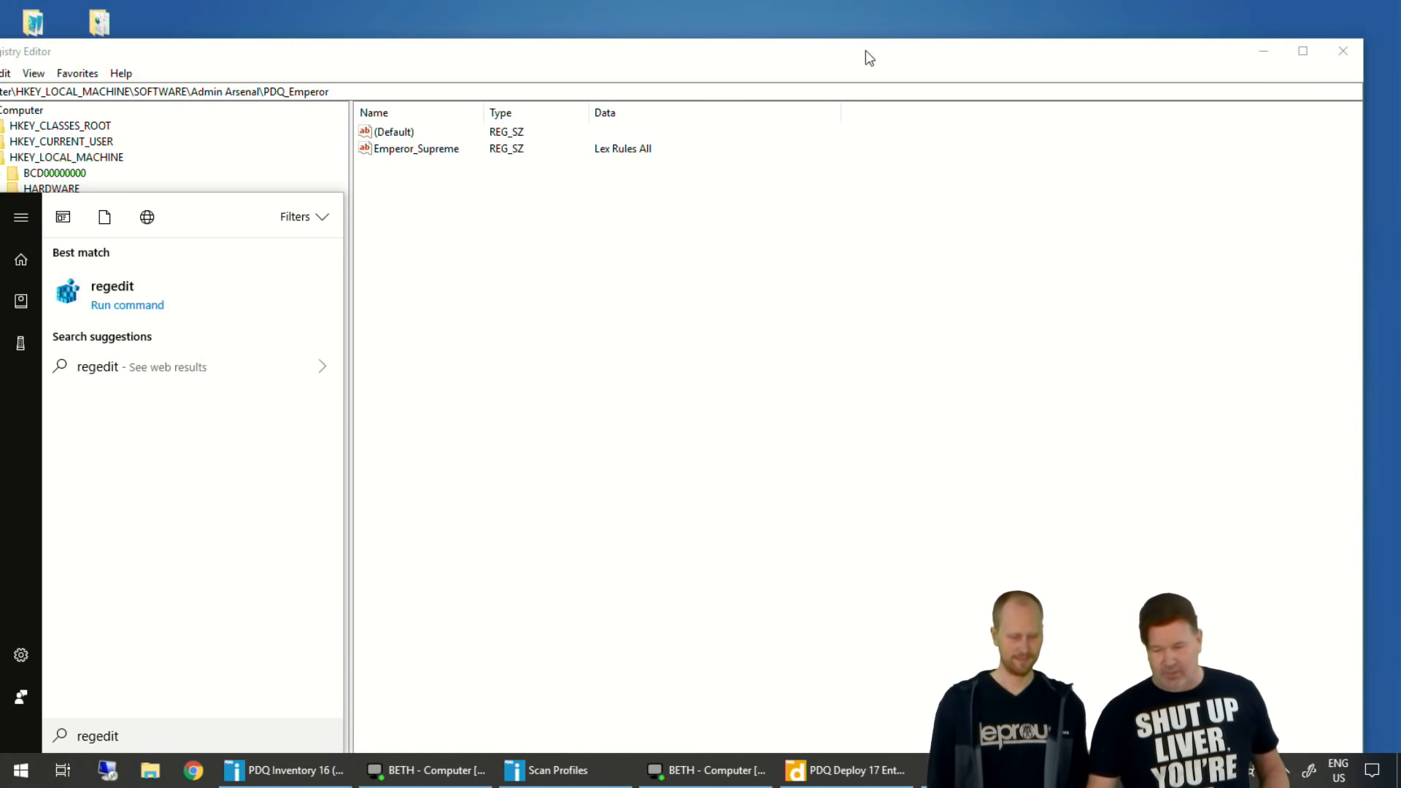
left_click(656, 60)
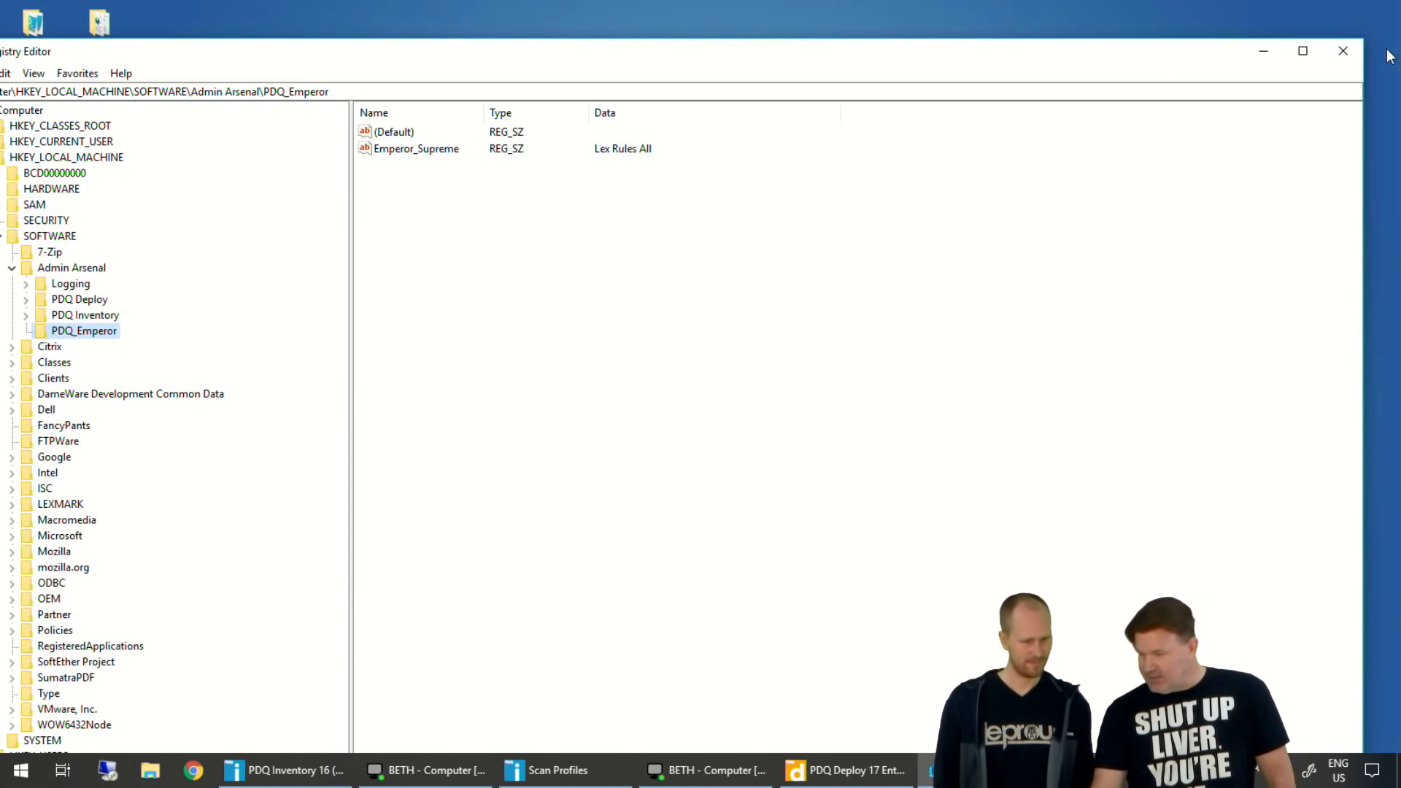
Resize and reposition the Registry Editor window, view the export options for the PDQ_Emperor key, and cancel the export.
left_click_drag(1363, 39, 936, 158)
left_click_drag(741, 182, 948, 68)
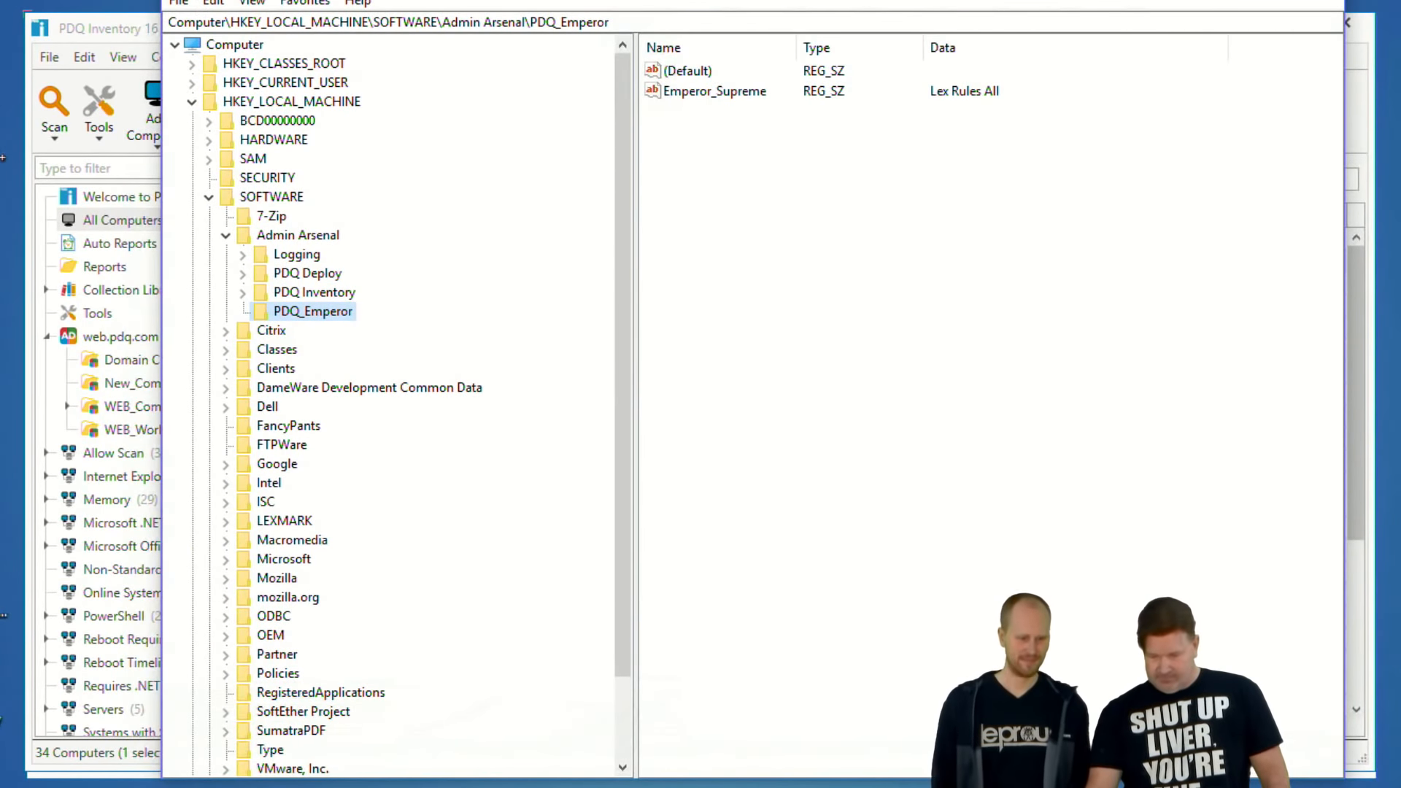
left_click_drag(333, 0, 295, 38)
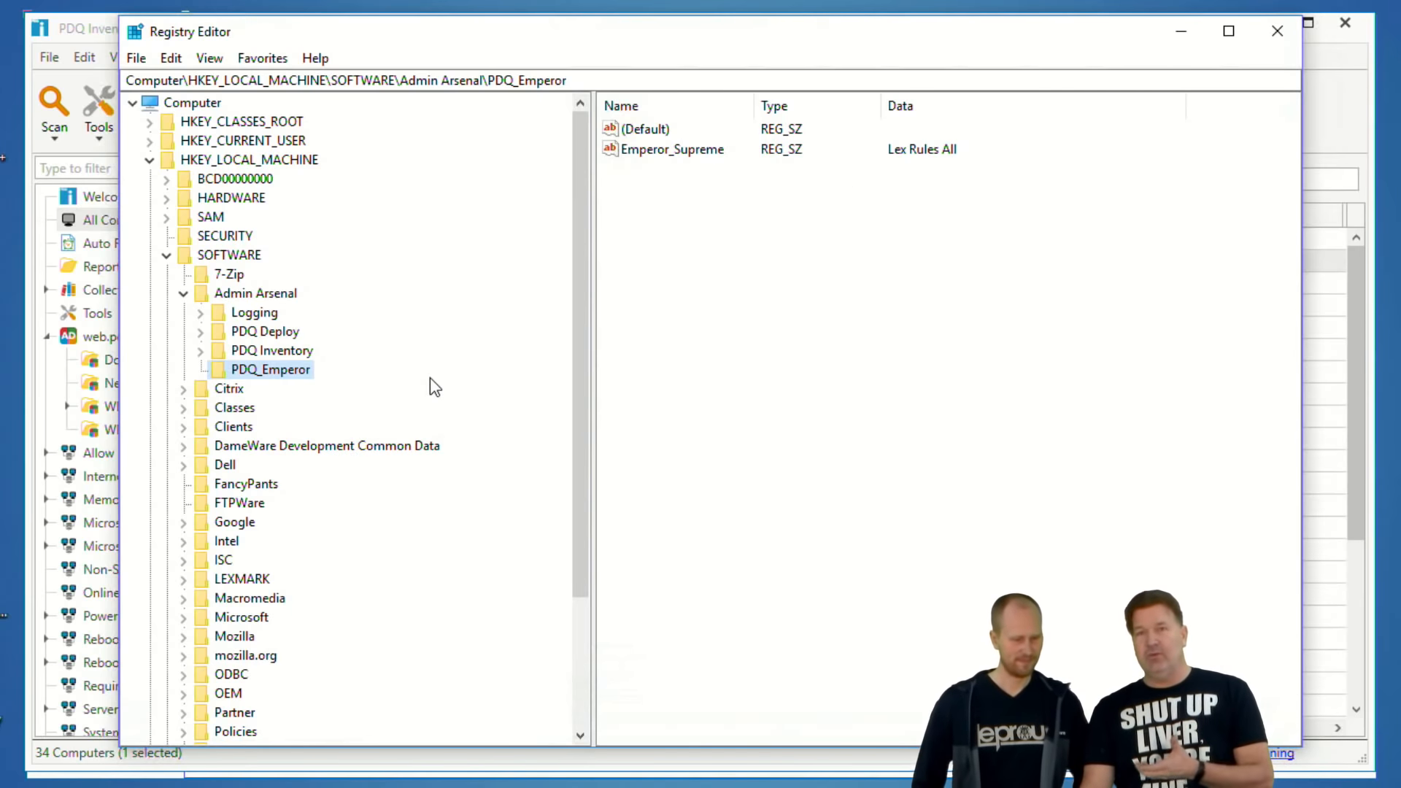
right_click(264, 370)
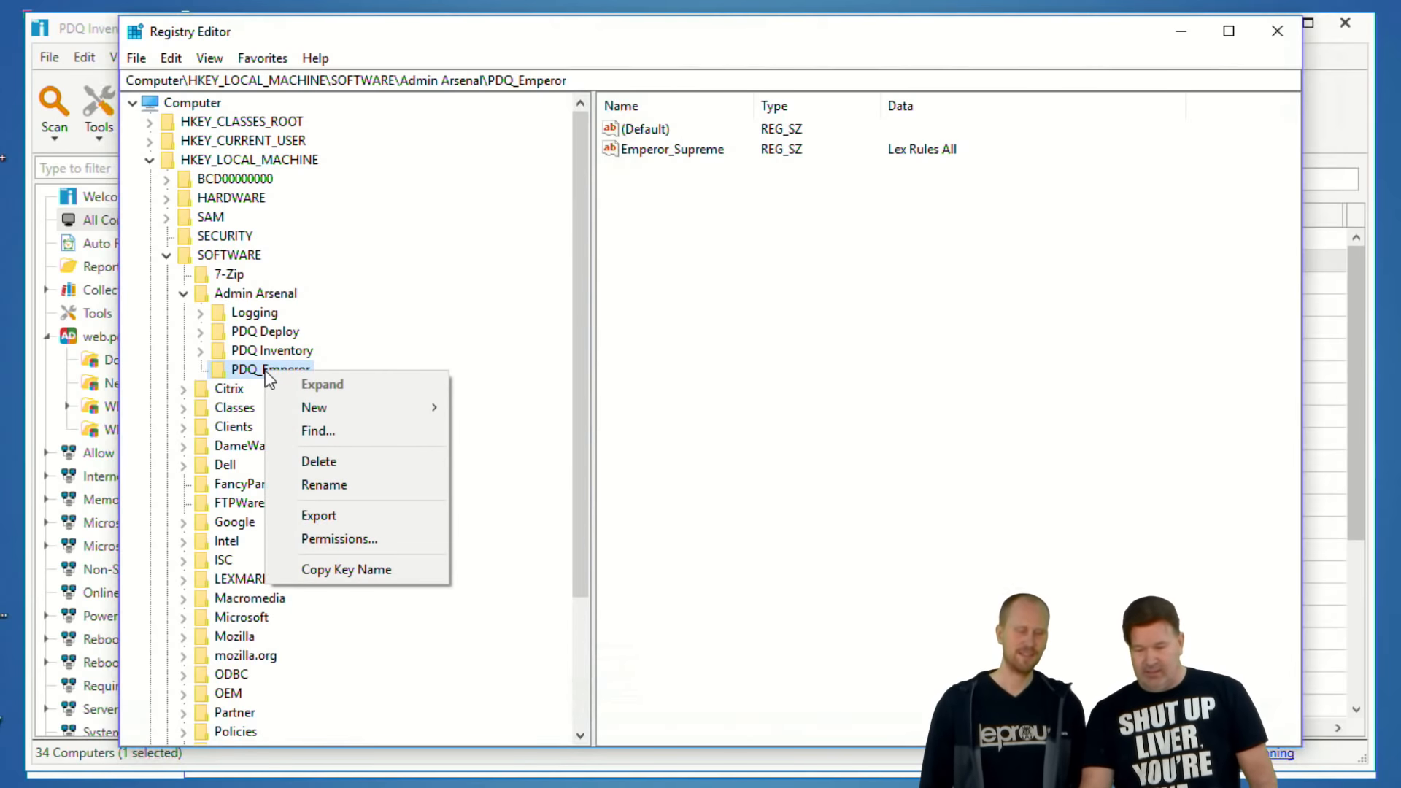
left_click(346, 515)
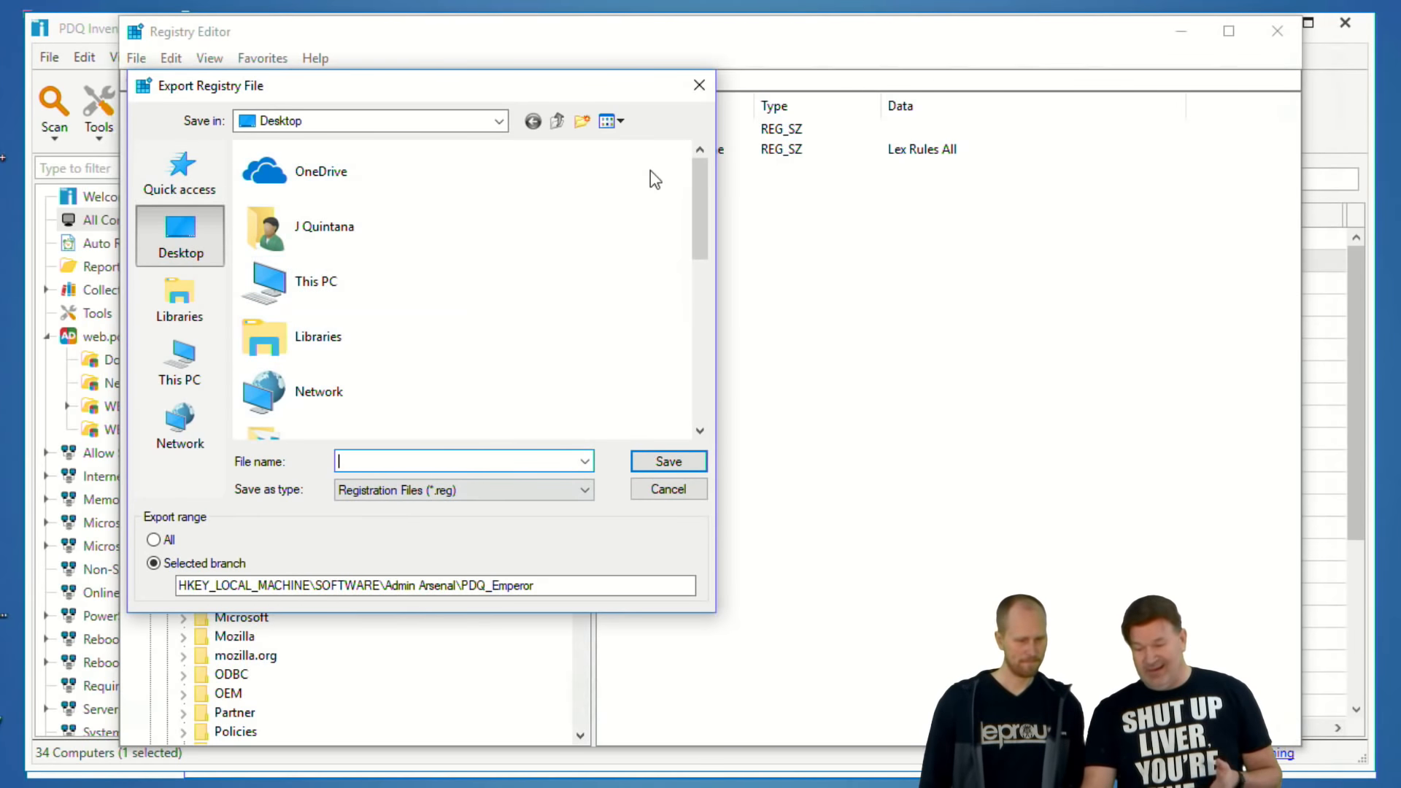
left_click(699, 85)
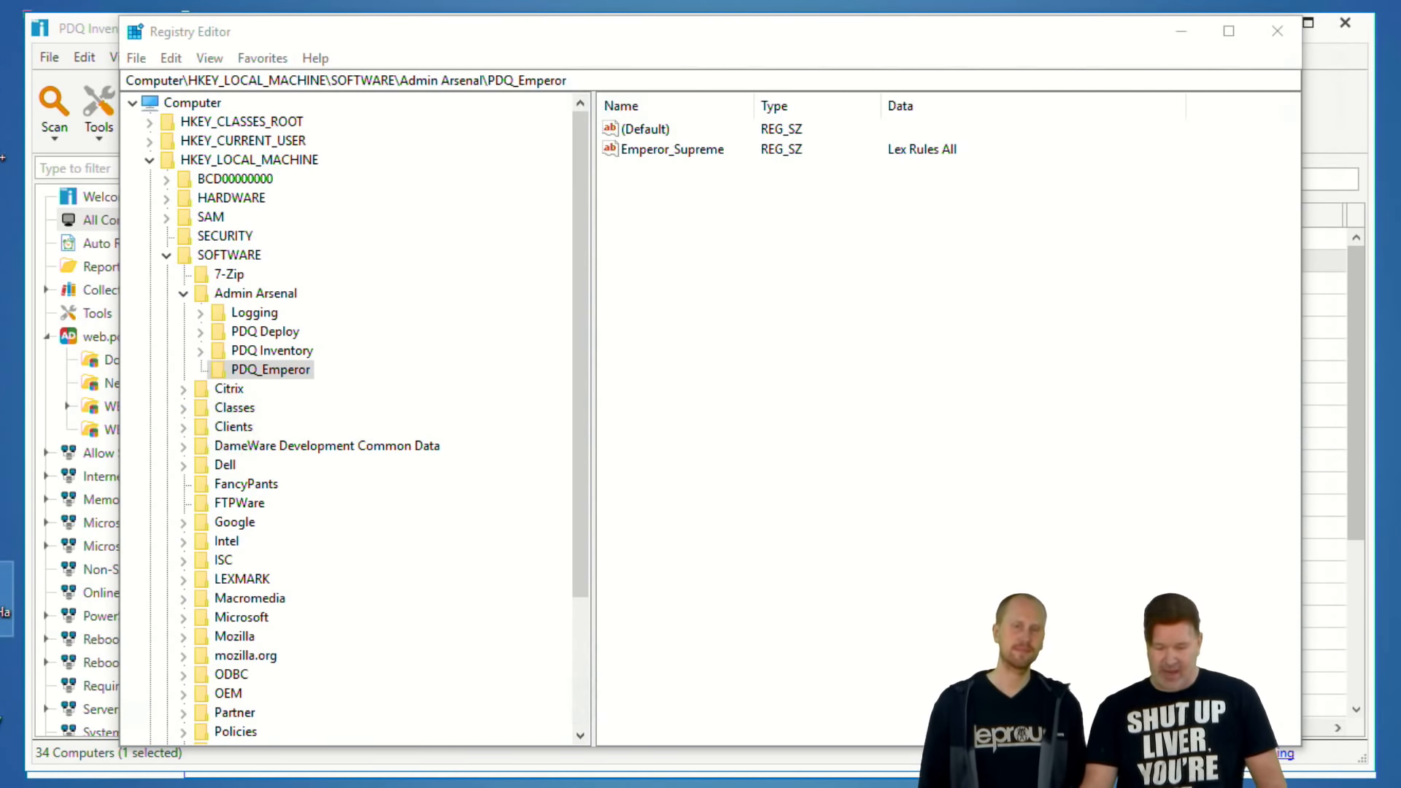
Open the desktop file PDQ-Reg-Hack.reg in Notepad++, review its registry entries, and dismiss the editor.
right_click(3, 592)
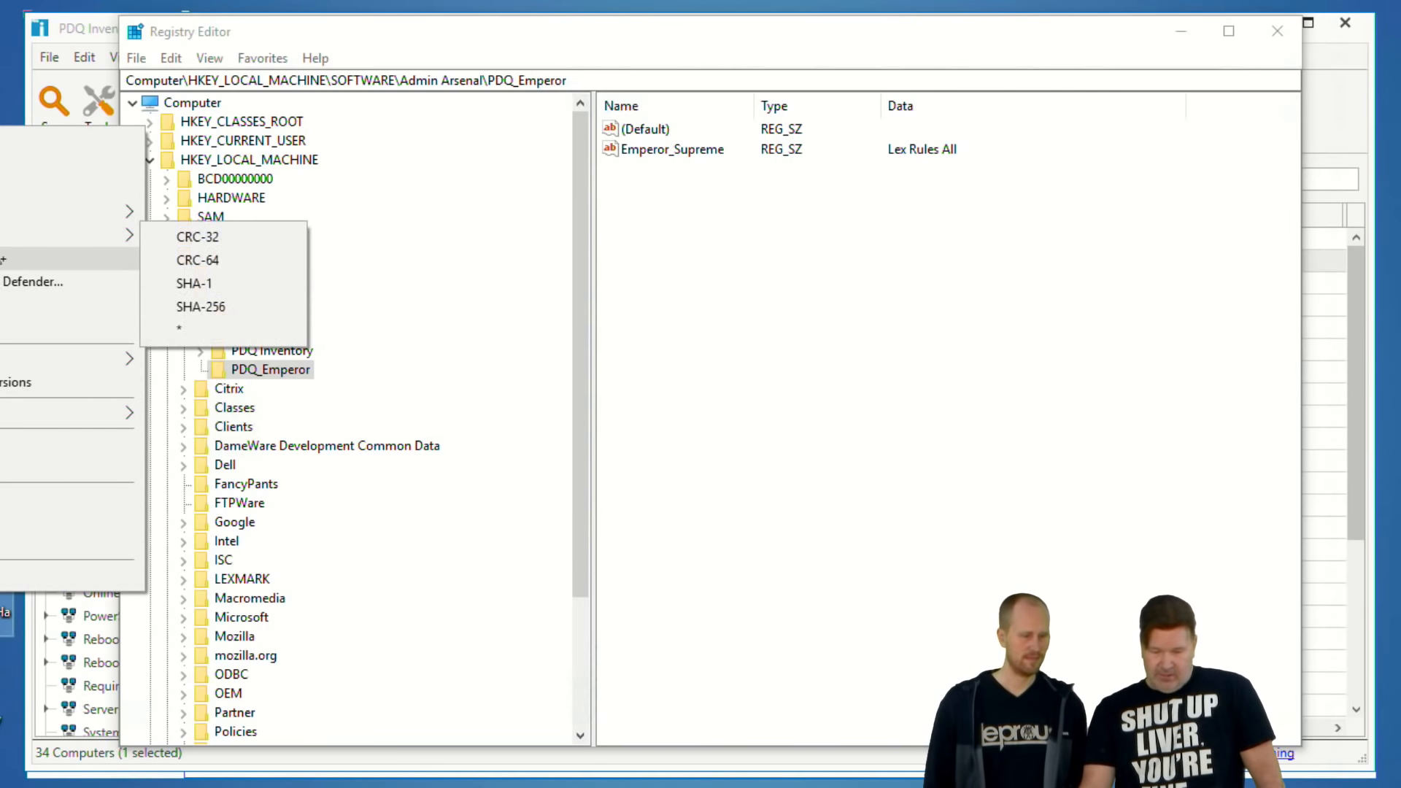
left_click(3, 263)
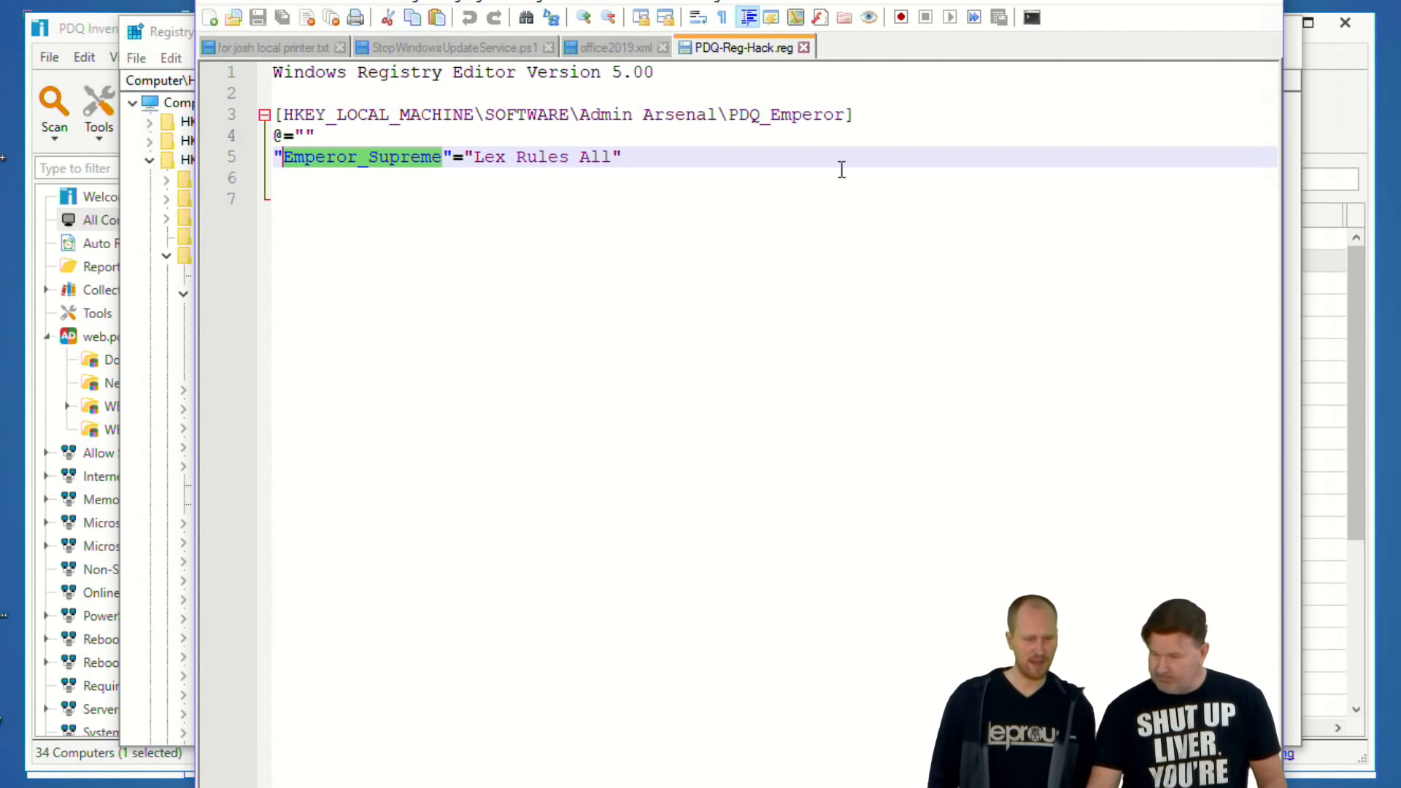
left_click(1258, 1)
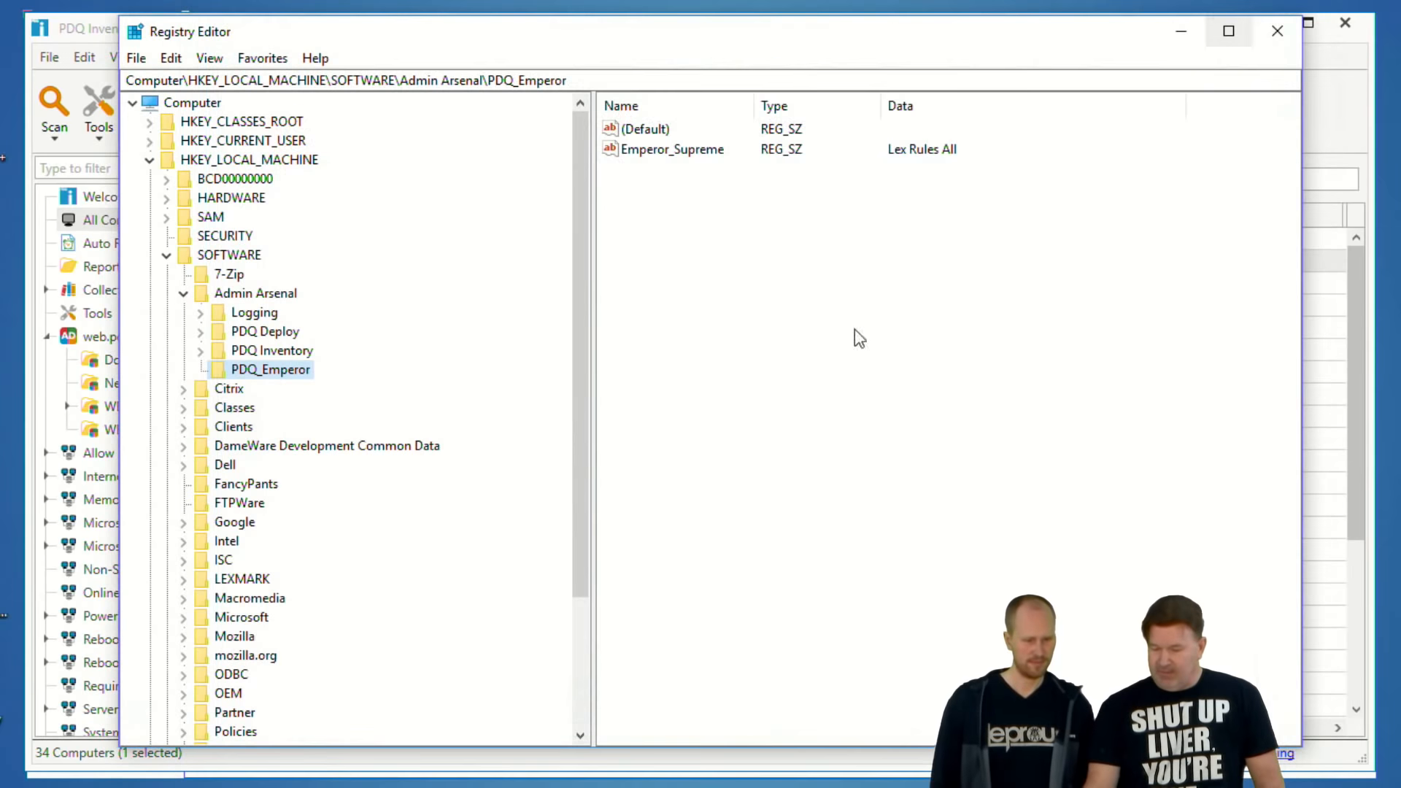
Switch to PDQ Deploy and create a new package named Emperor.
left_click(544, 787)
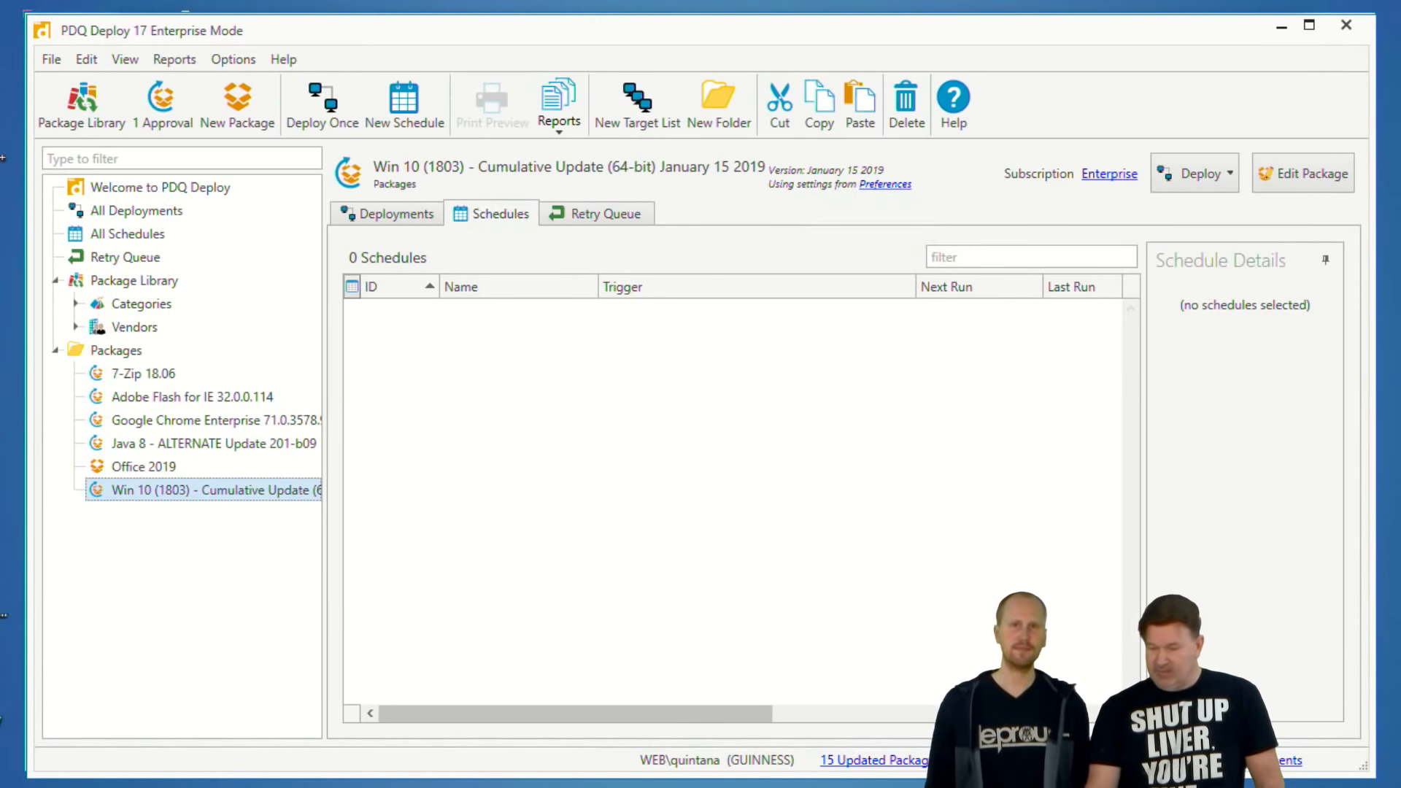
left_click(241, 117)
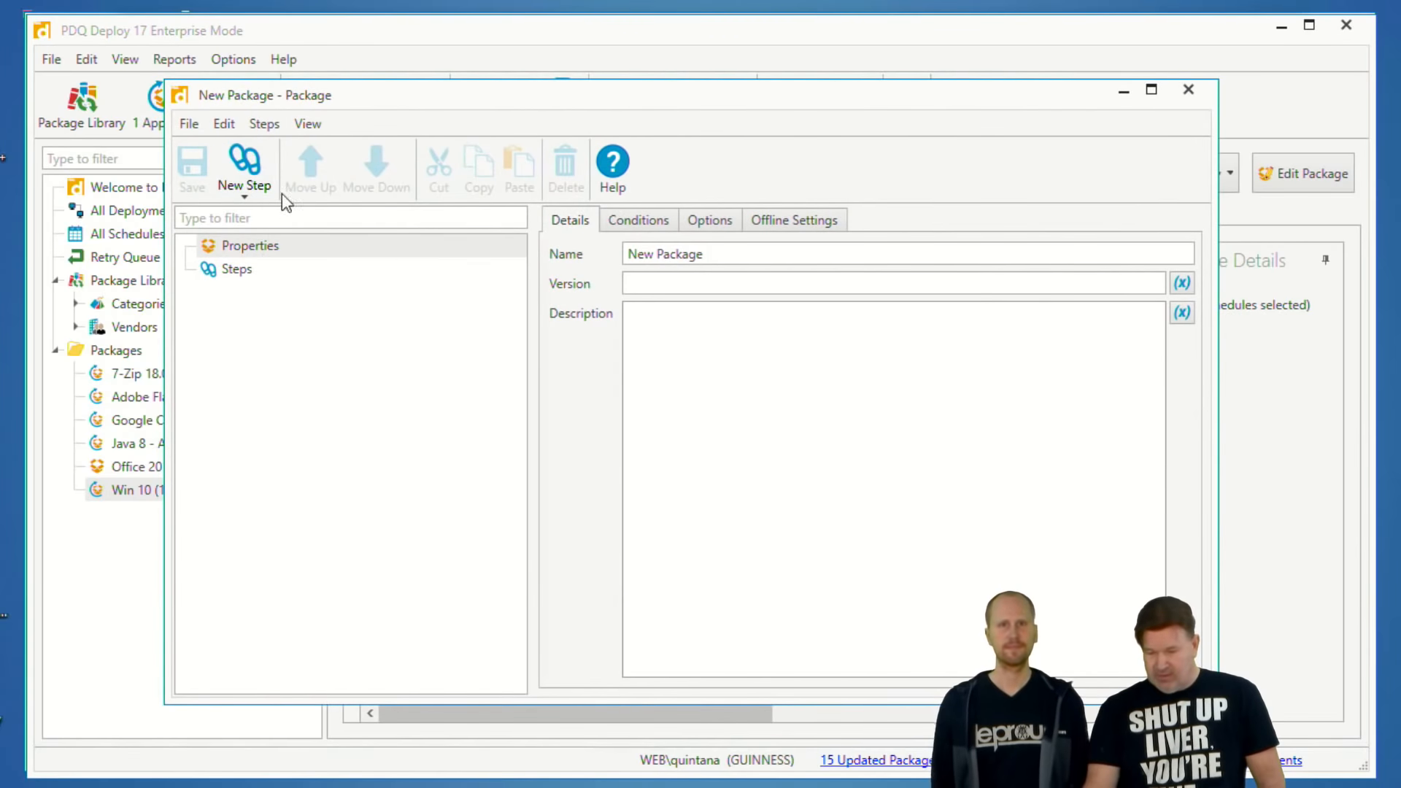
left_click(241, 174)
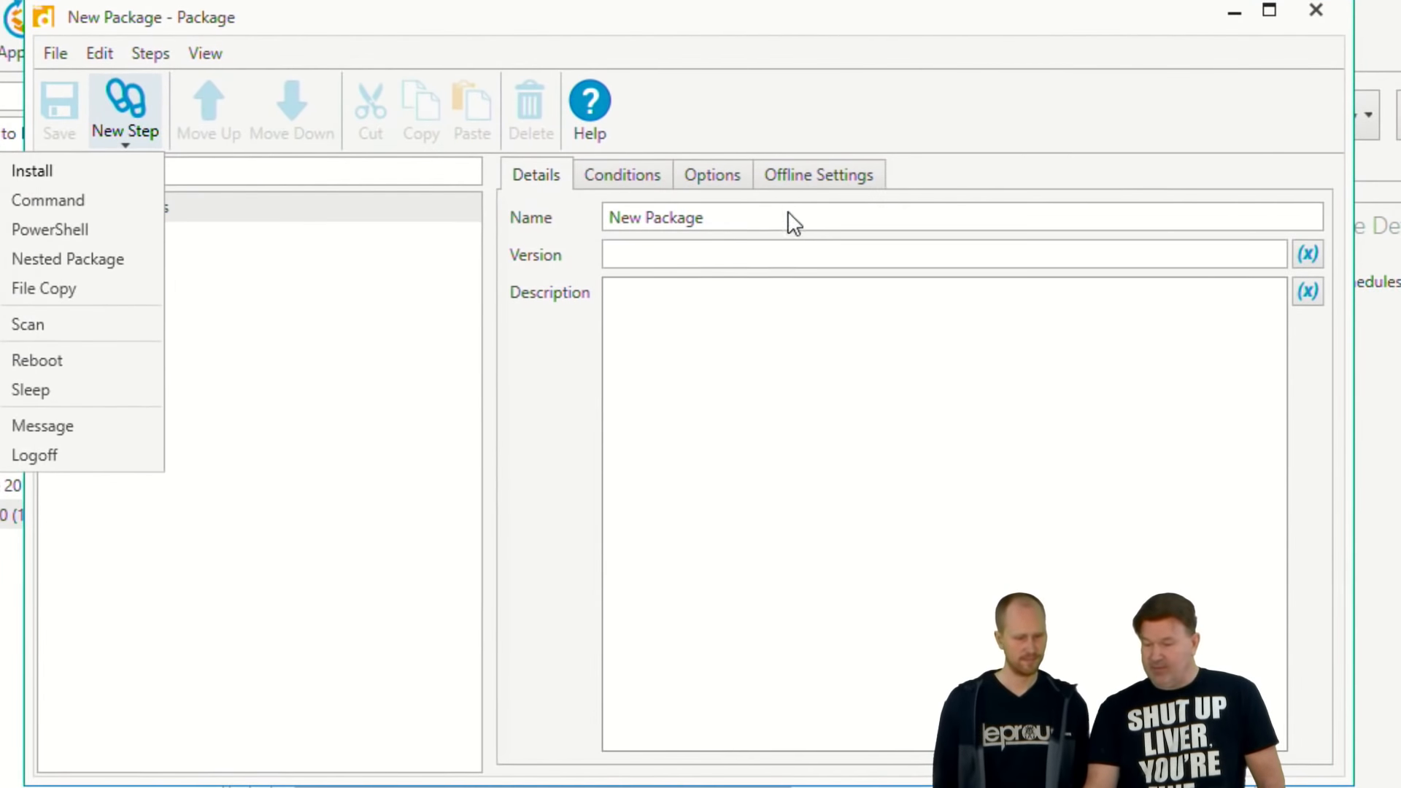
left_click(794, 222)
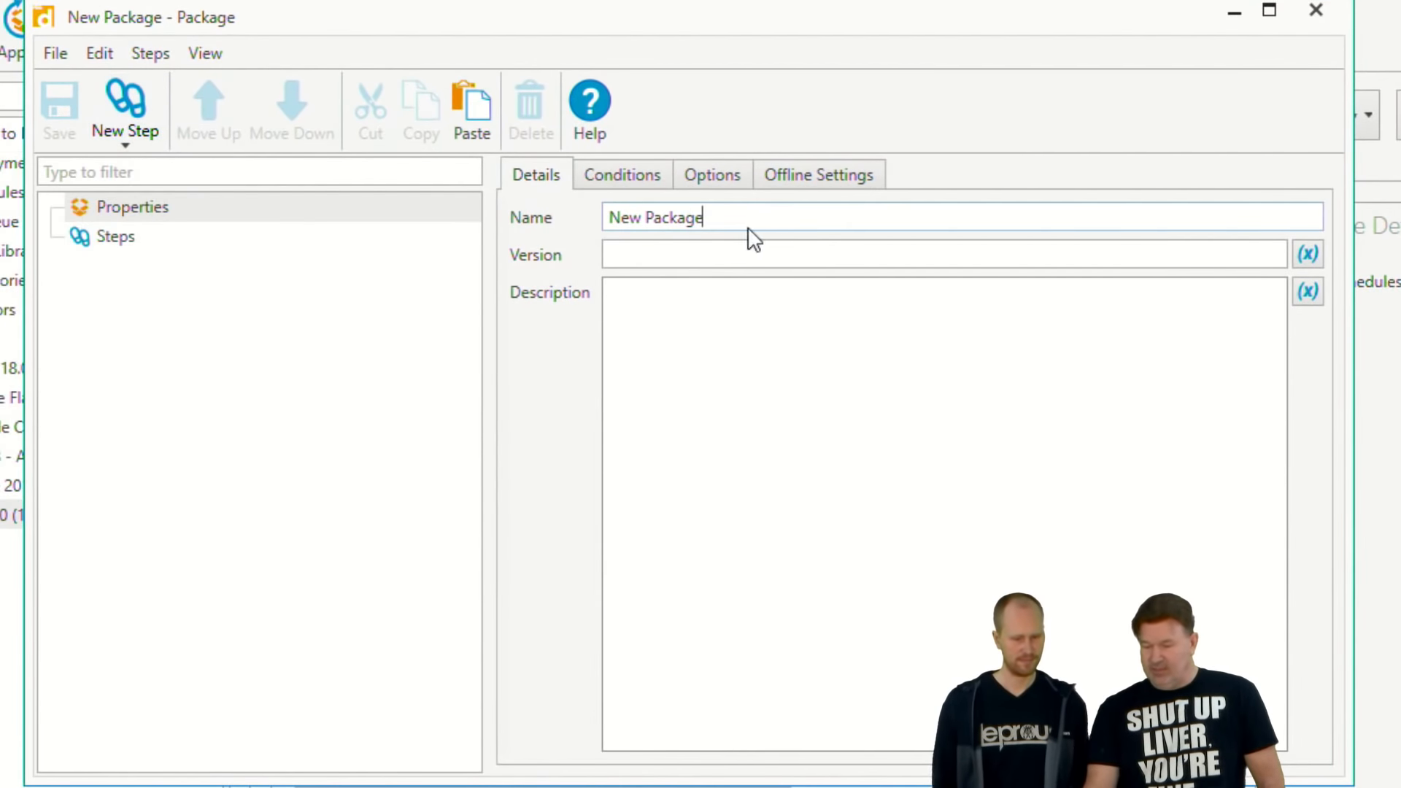
left_click_drag(700, 218, 582, 219)
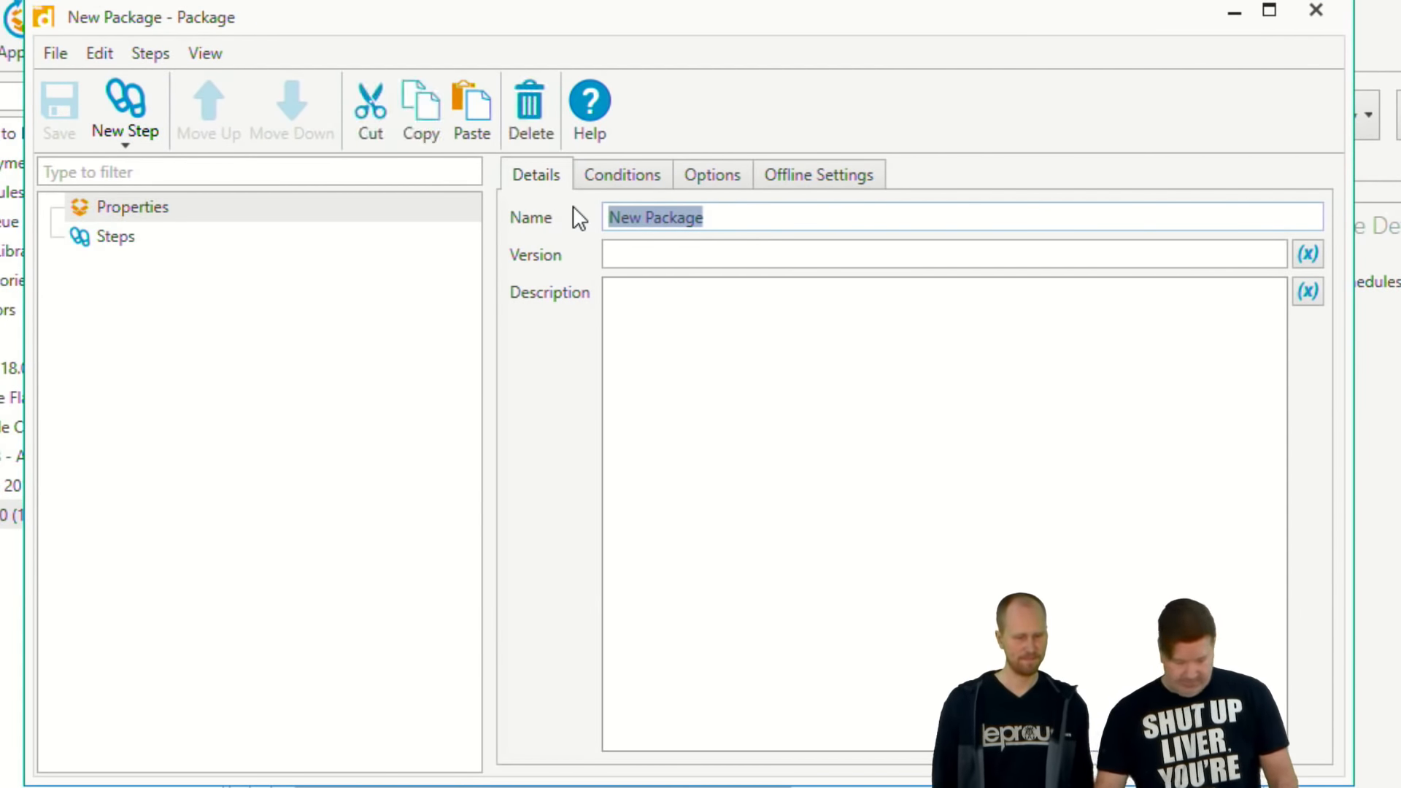
type("Emprer")
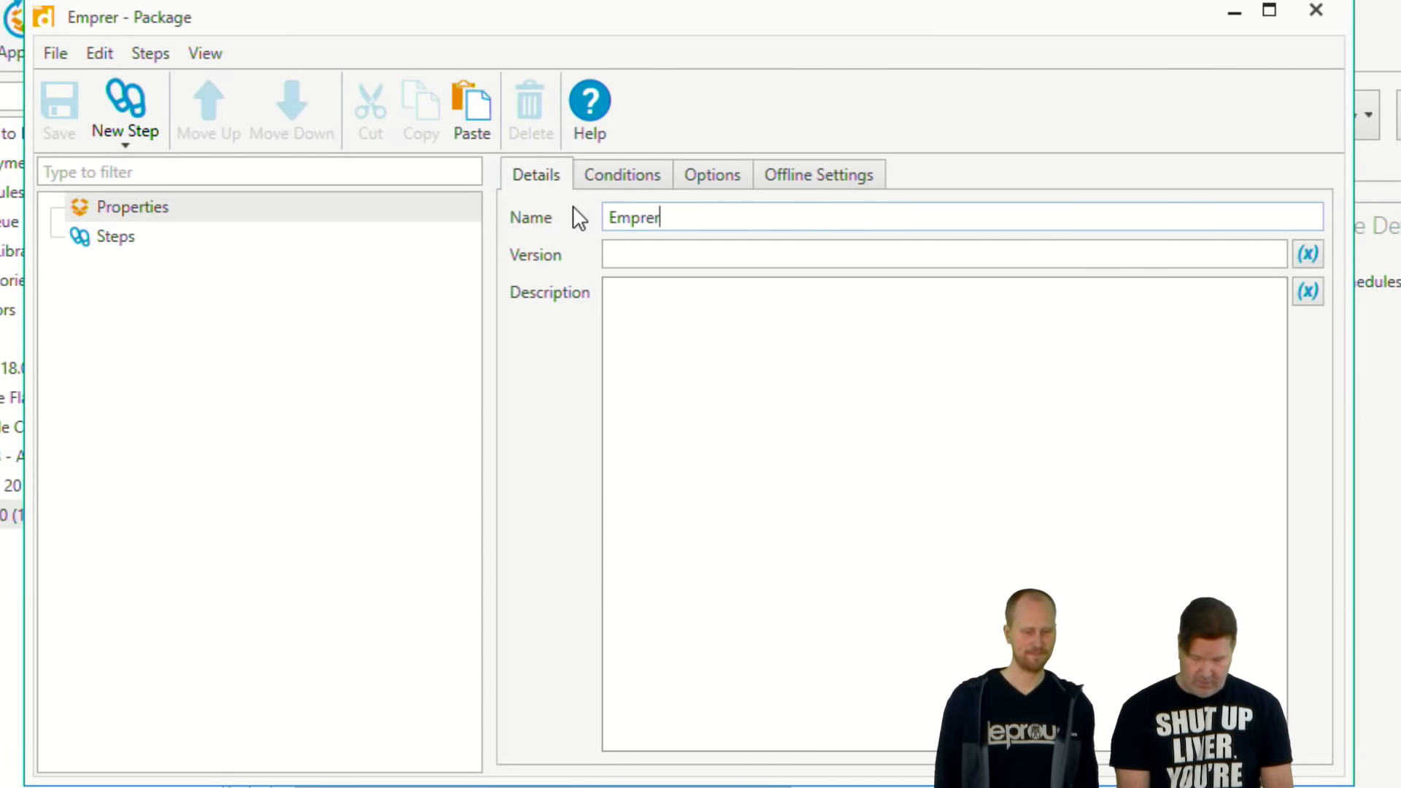
type("or")
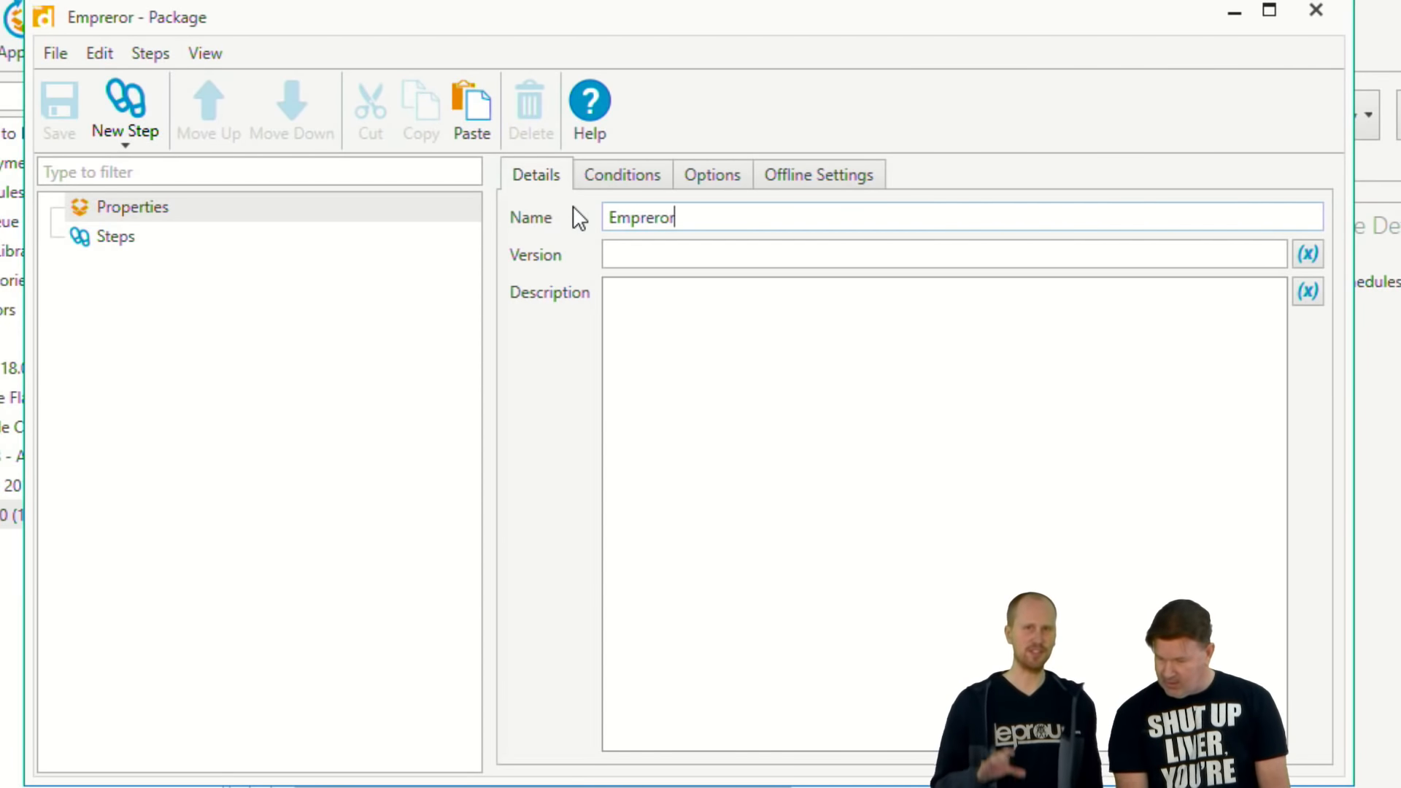
key("BackSpace")
key("BackSpace")
key("BackSpace")
key("BackSpace")
key("BackSpace")
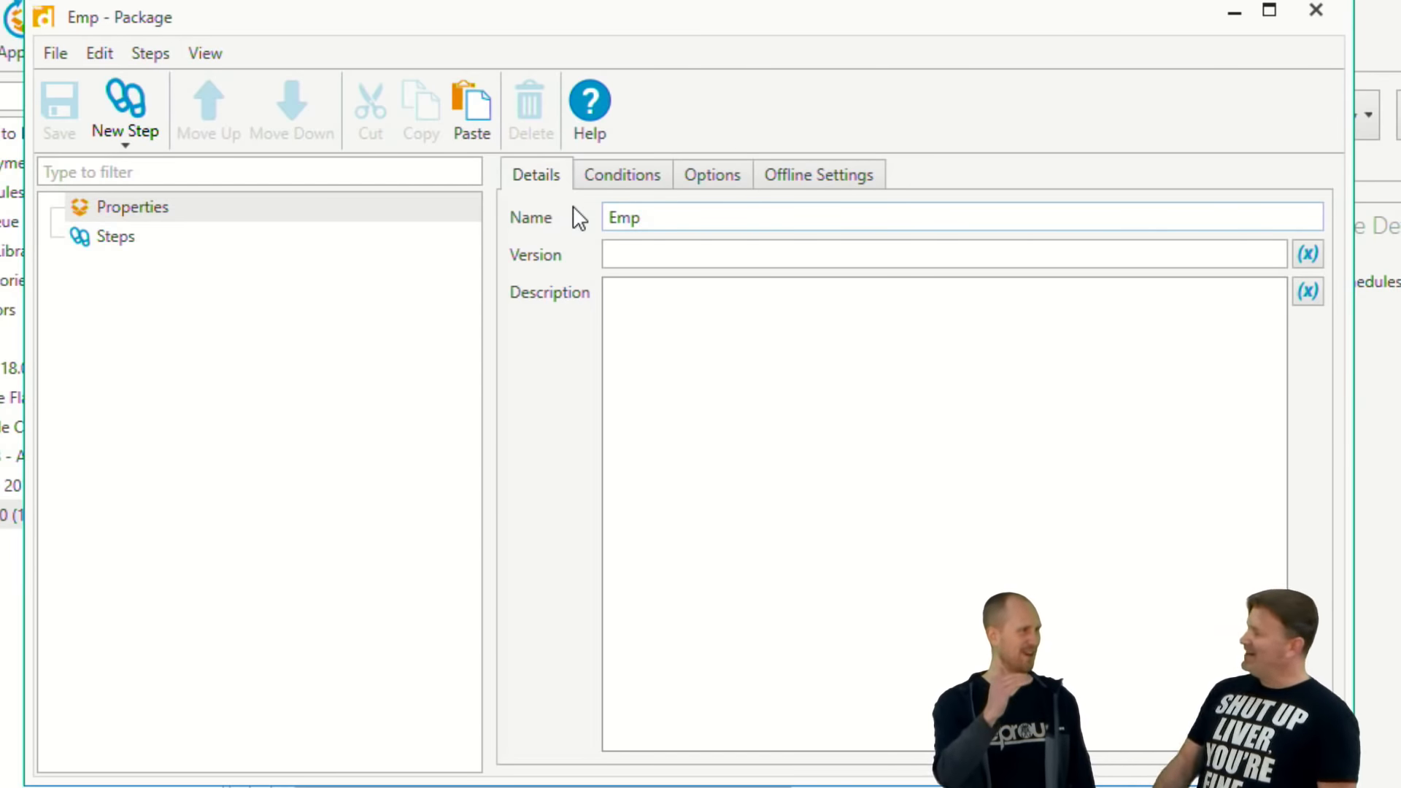
type("eror")
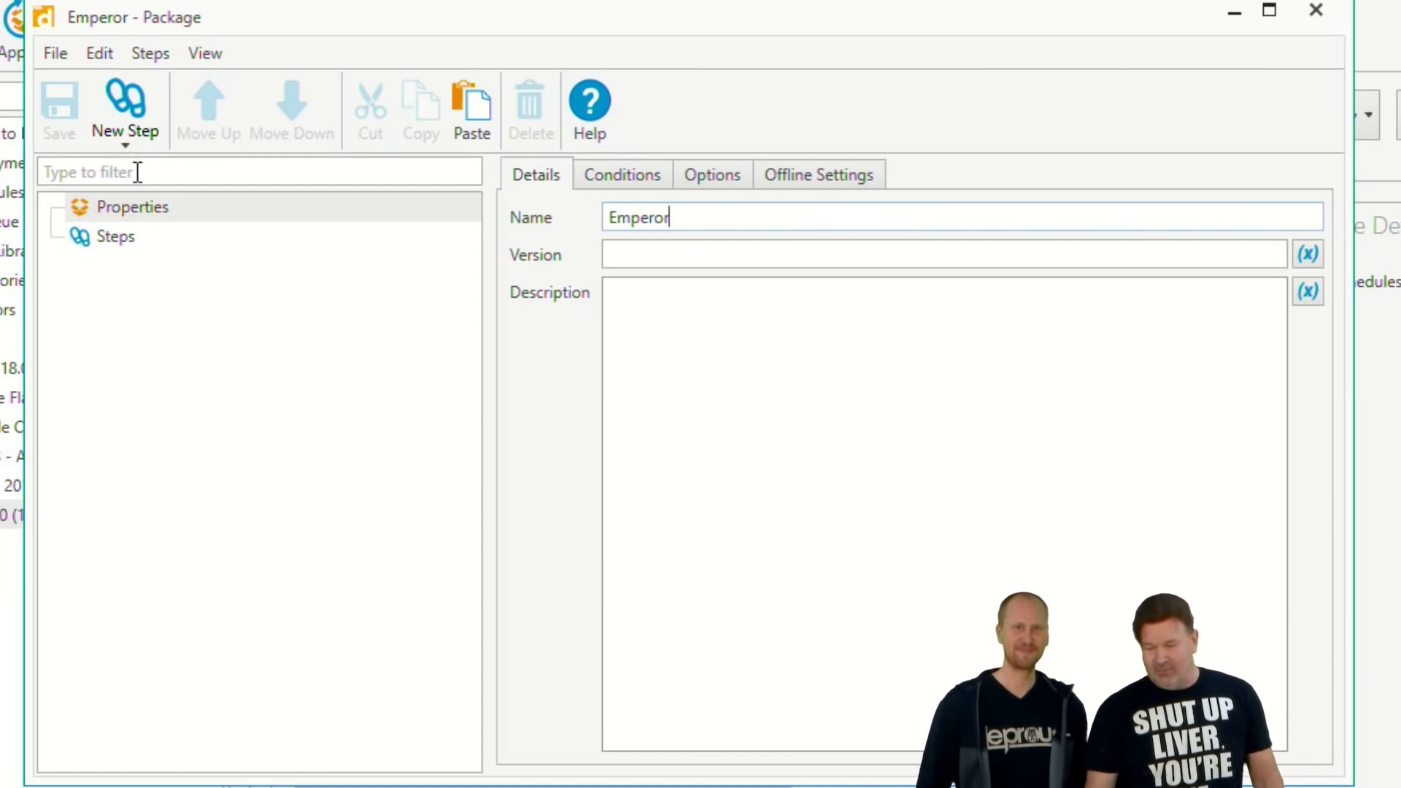
Add an Install step using PDQ-Reg-Hack.reg from the desktop as its install file, then save and close the package.
left_click(118, 240)
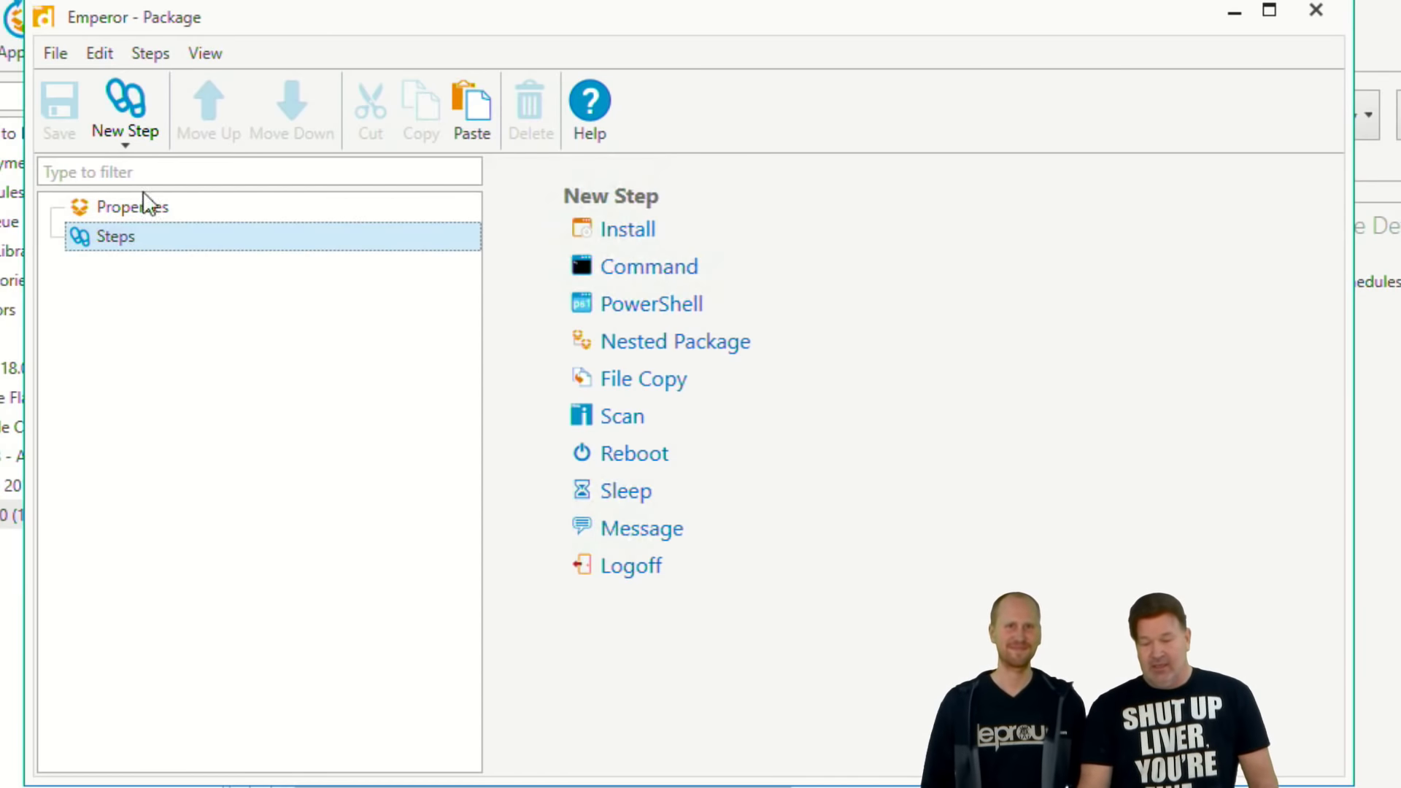
left_click(143, 130)
left_click(65, 171)
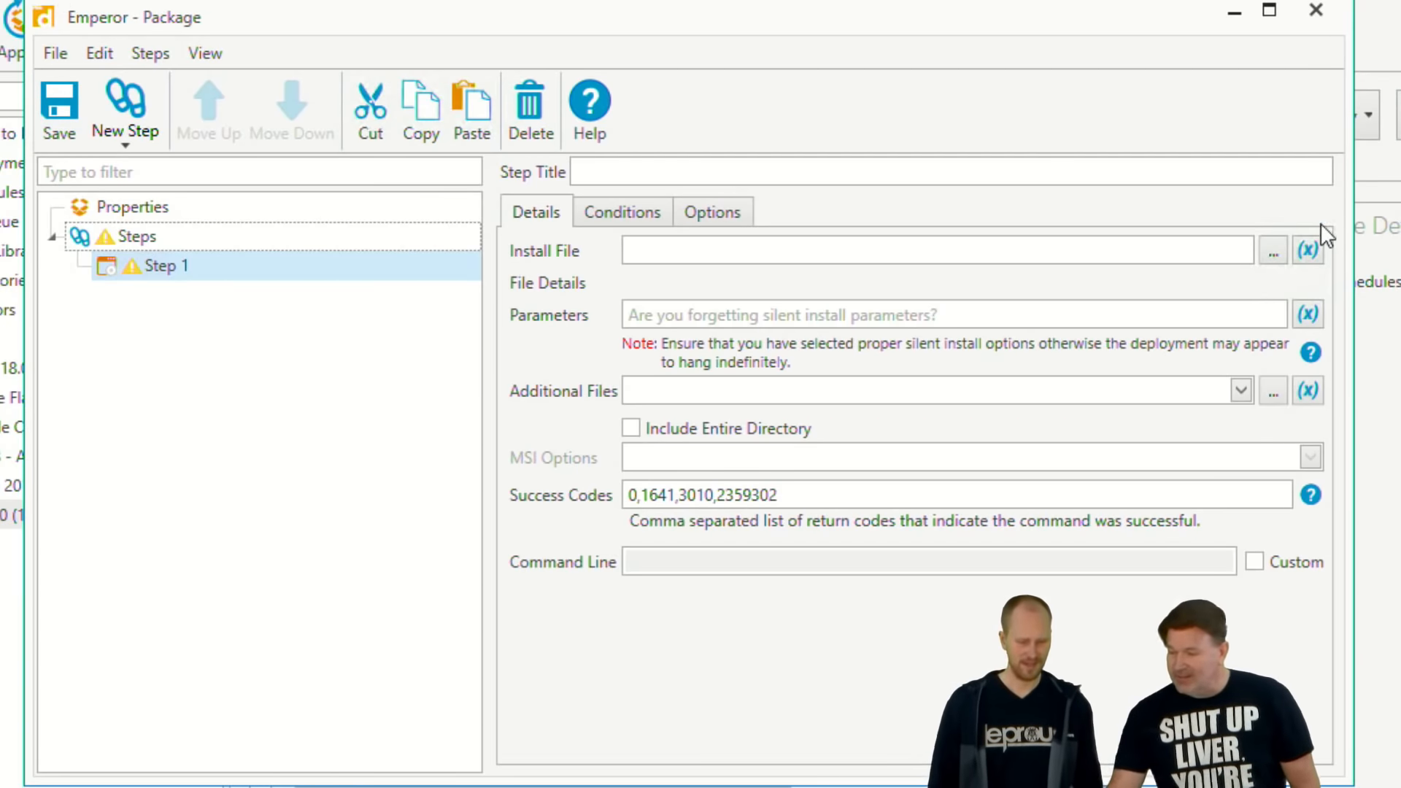
left_click(1271, 252)
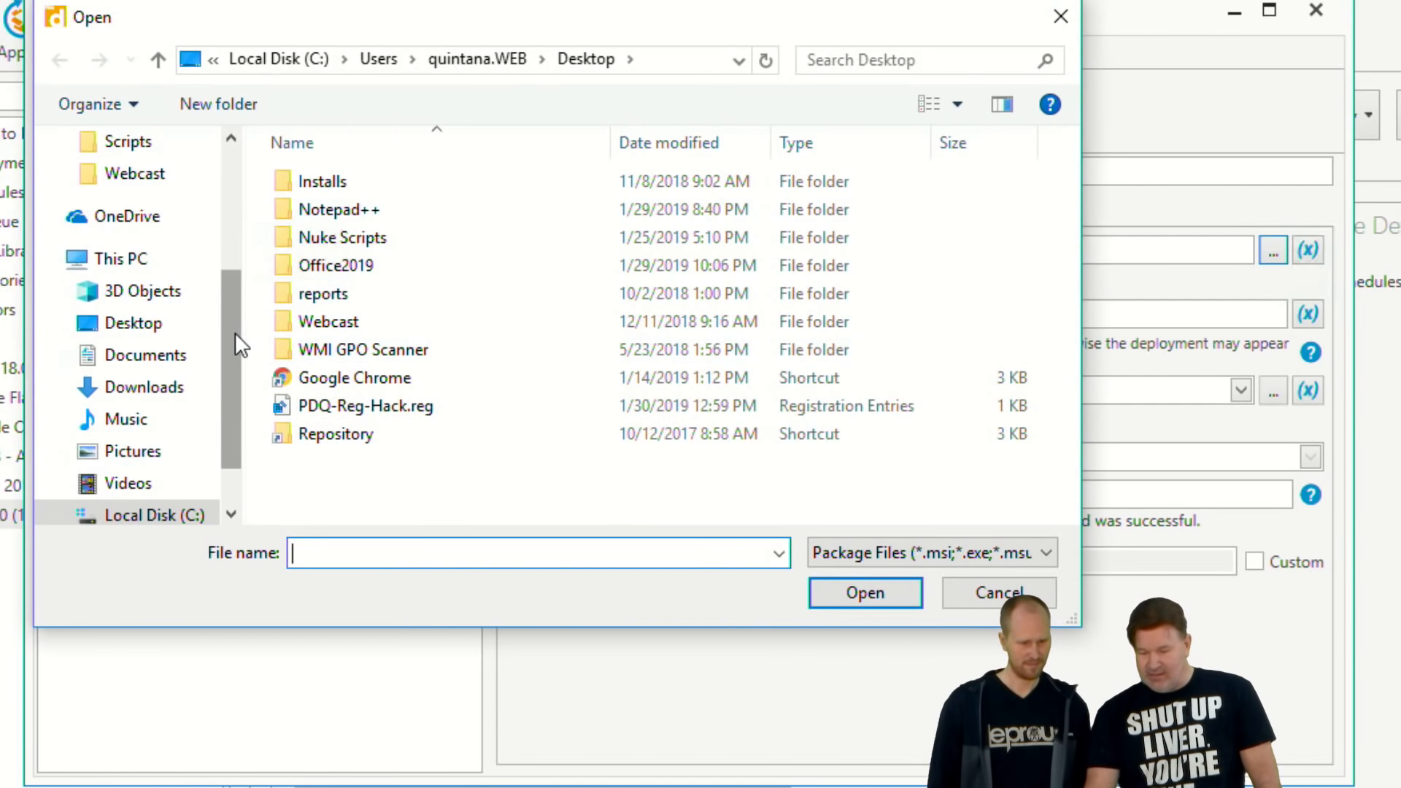
left_click(159, 337)
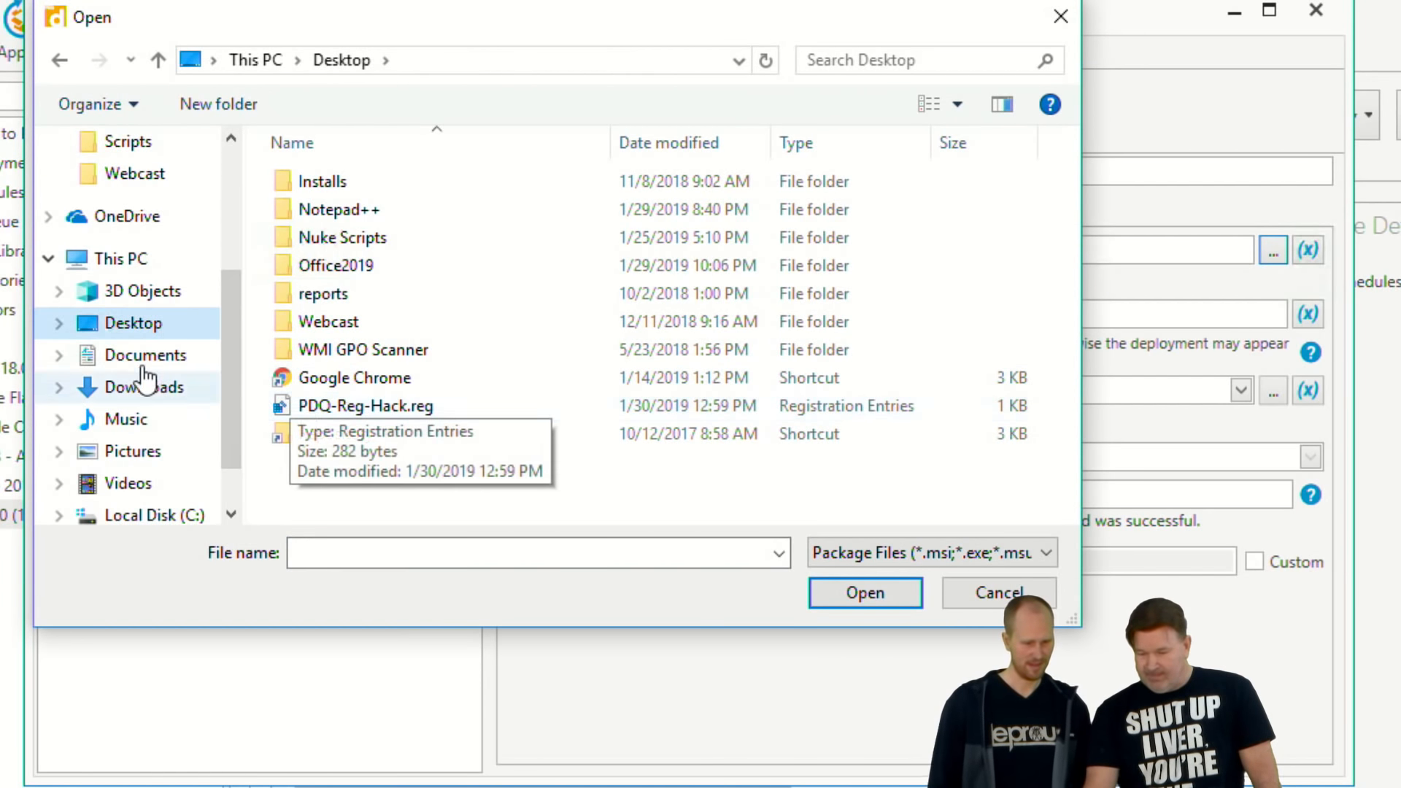
left_click(135, 325)
left_click(376, 408)
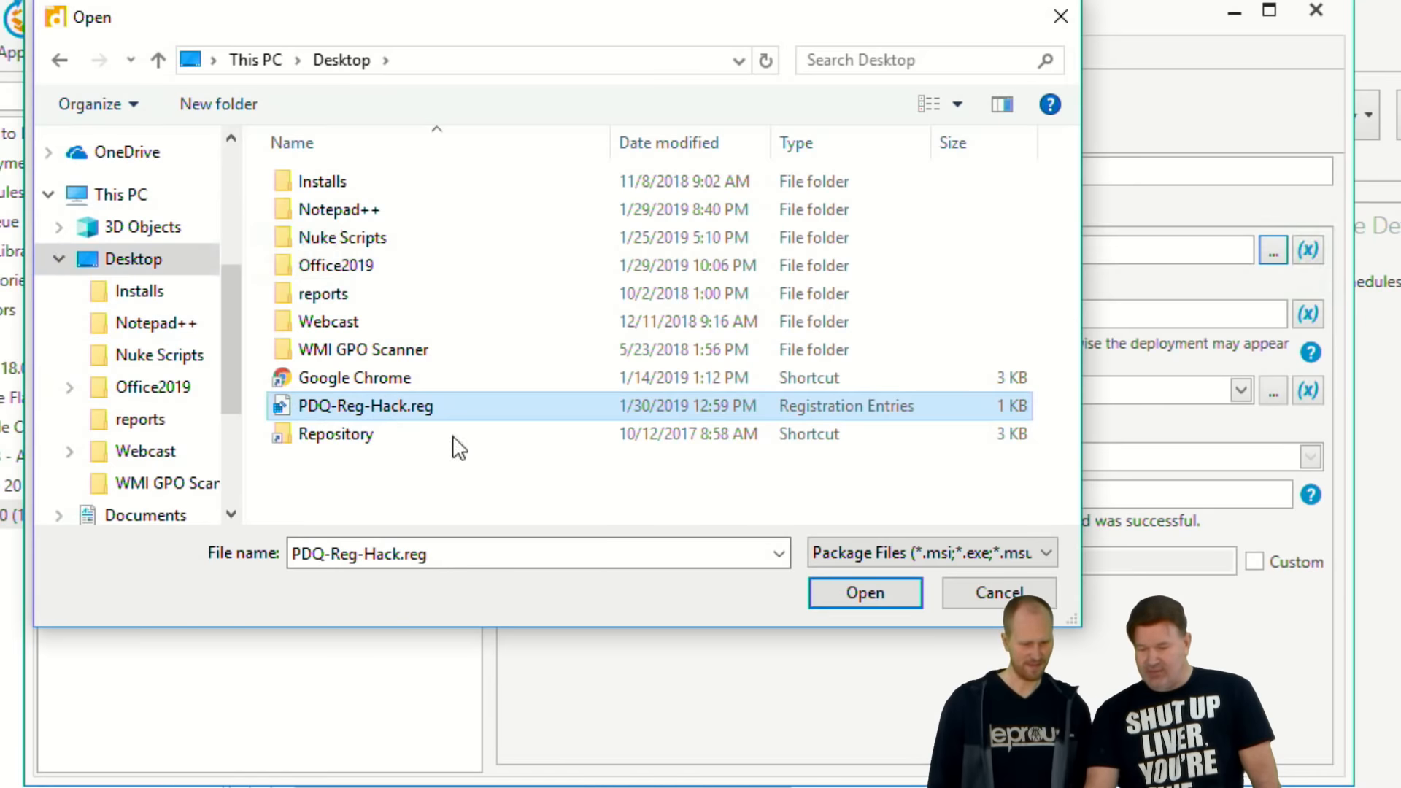
left_click(886, 597)
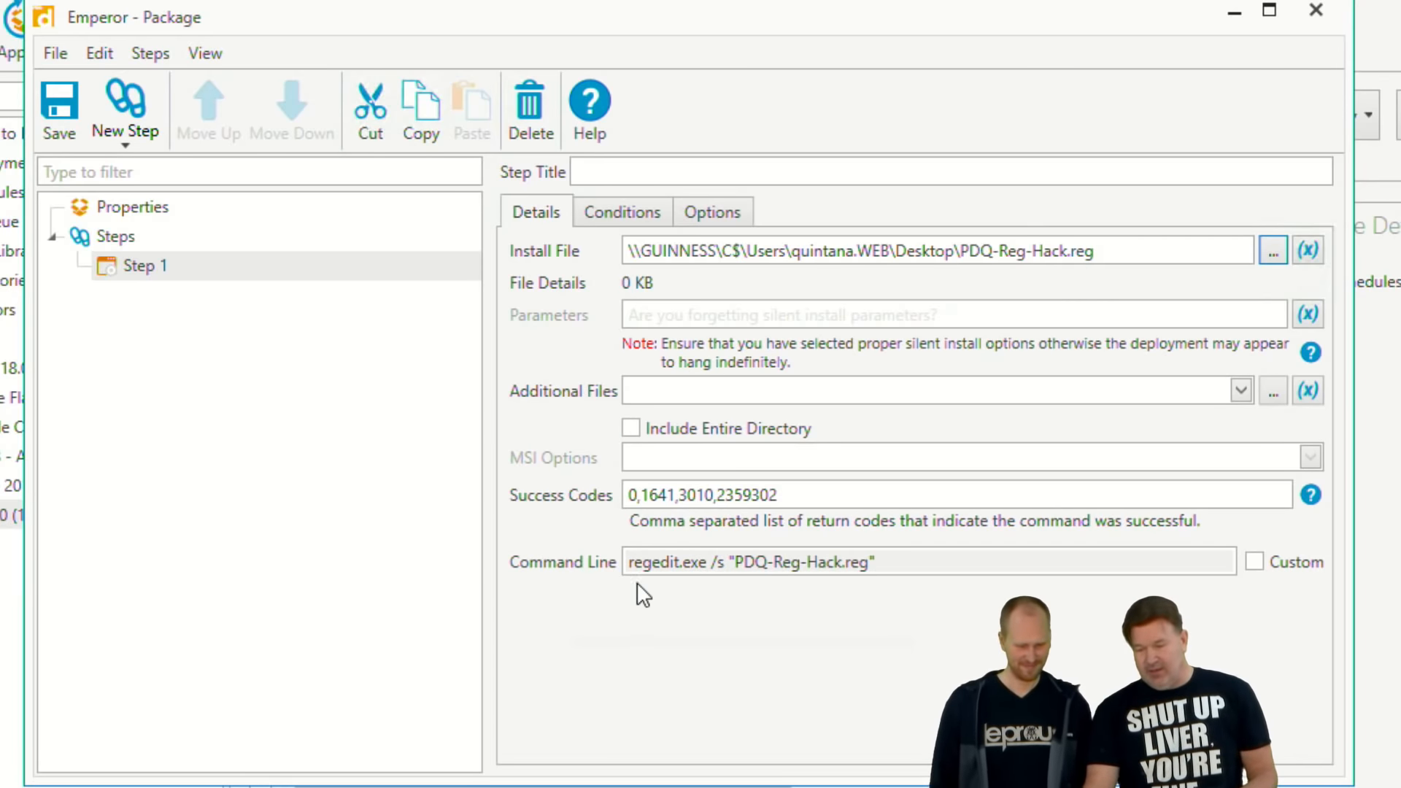
left_click(63, 112)
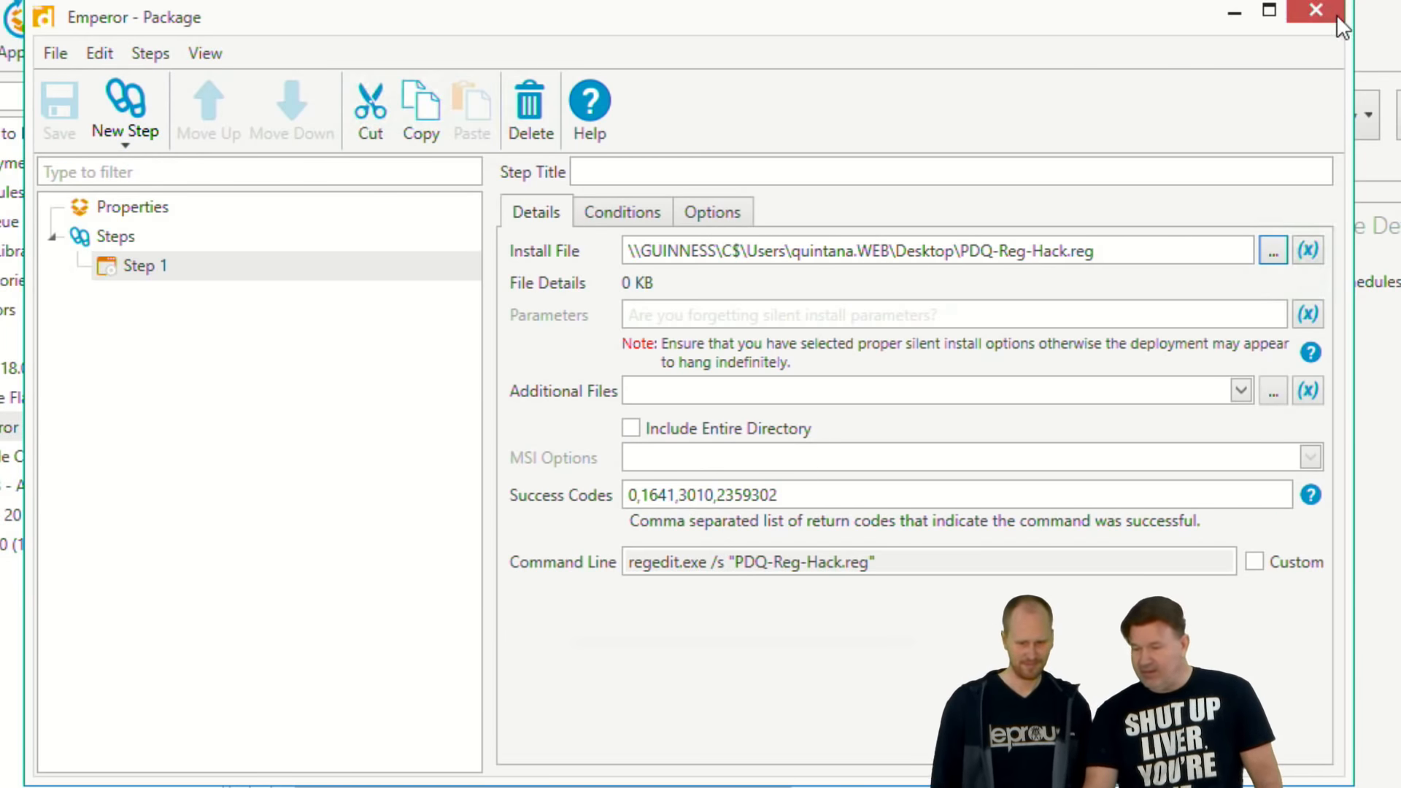
left_click(1338, 17)
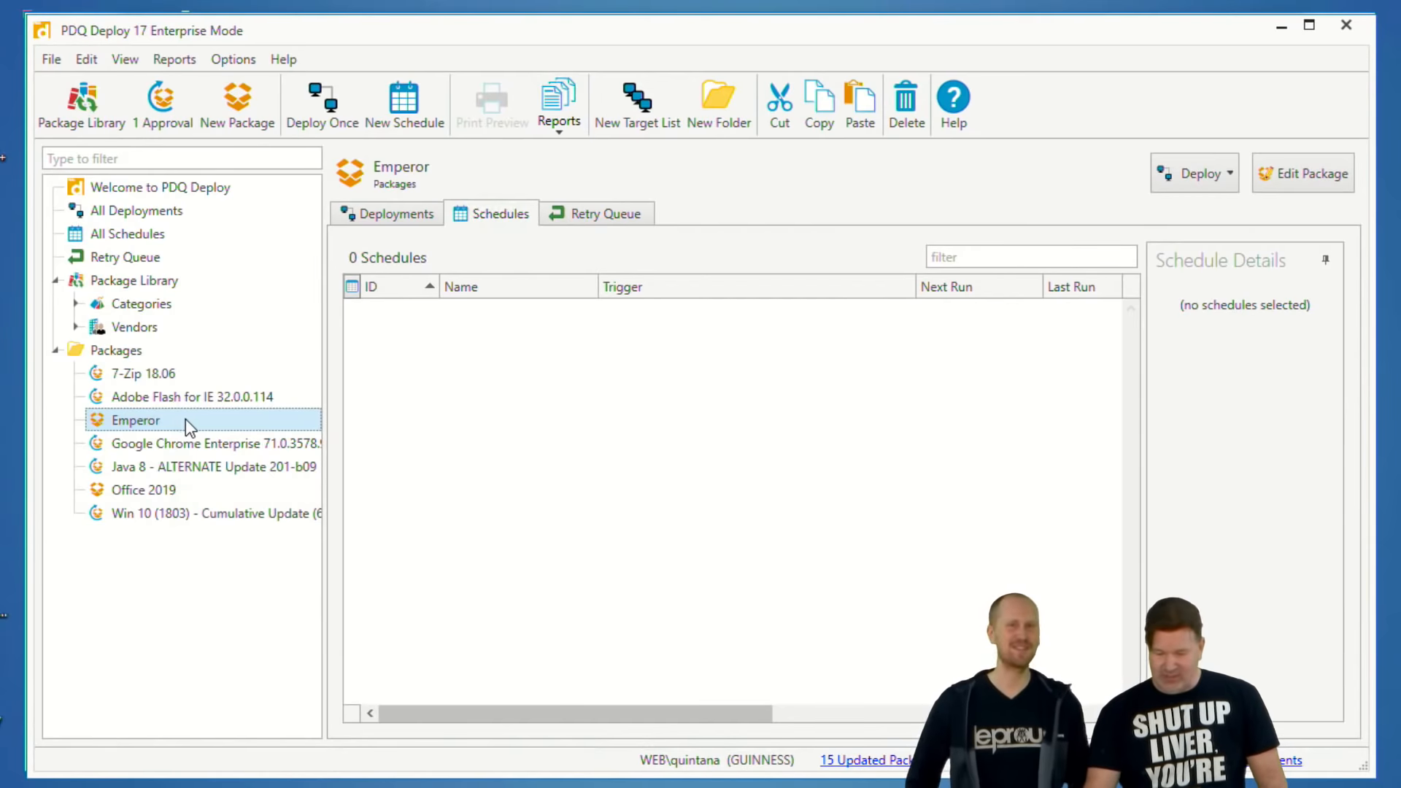
Start a one-time deployment of the Emperor package and browse PDQ Inventory for its targets.
right_click(185, 418)
left_click(26, 63)
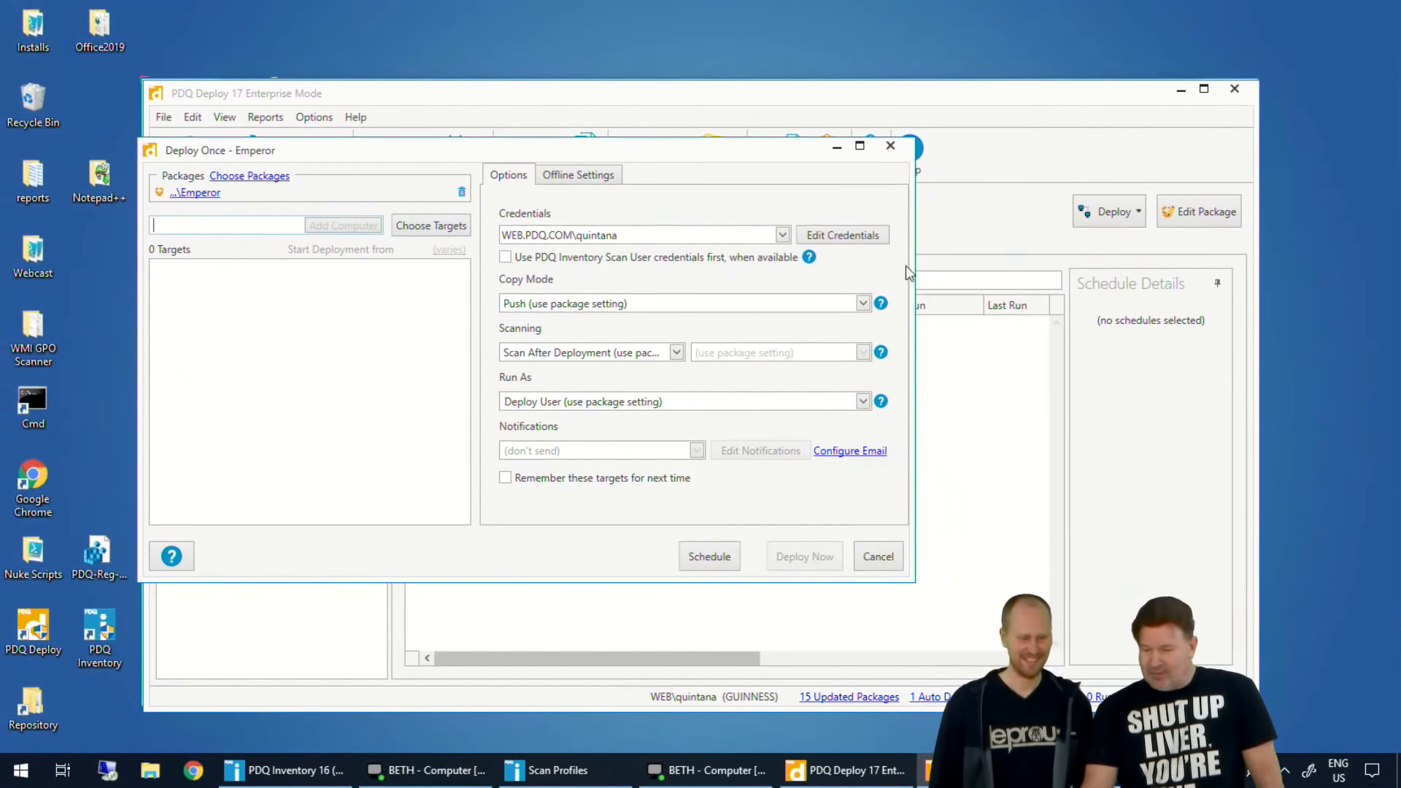
left_click(462, 228)
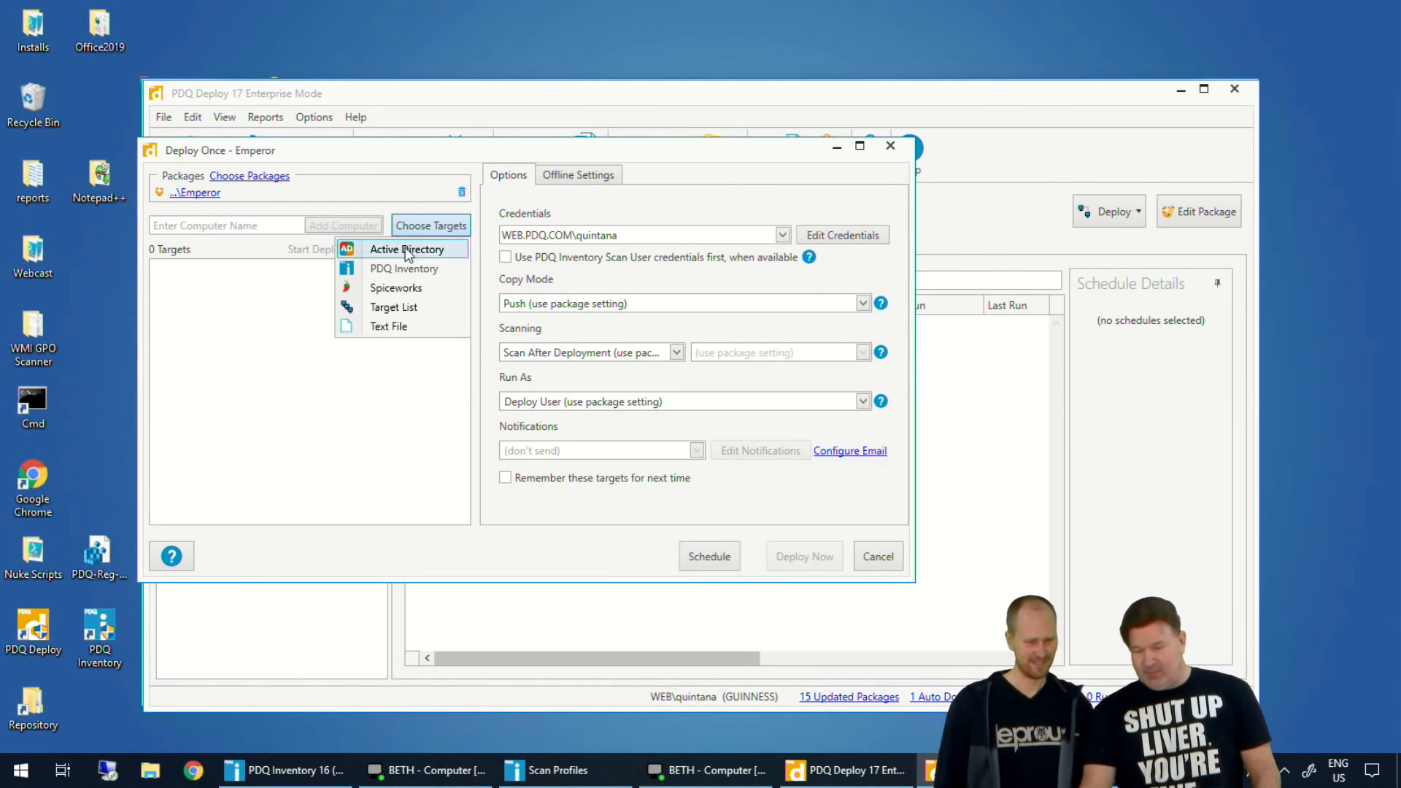
left_click(388, 264)
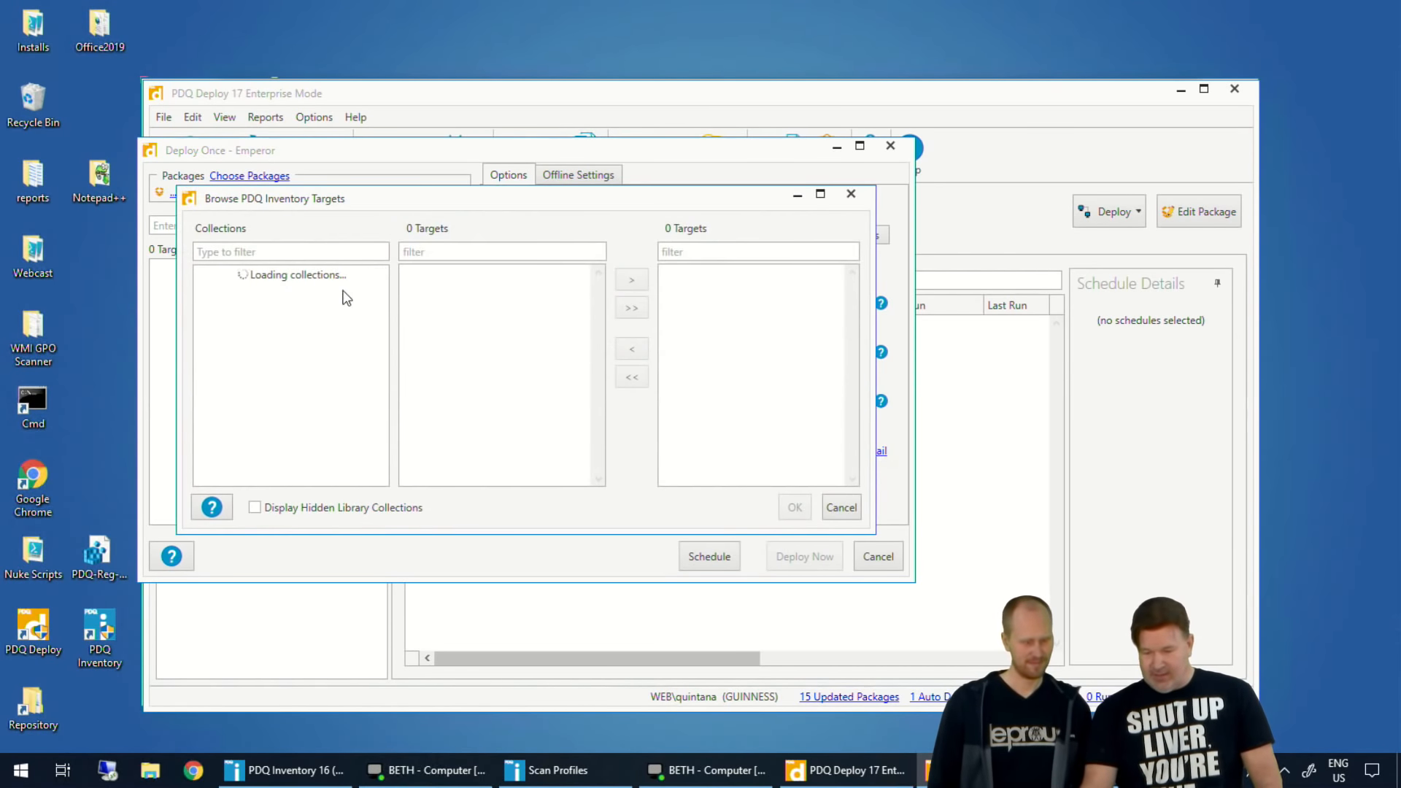
left_click_drag(758, 205, 743, 262)
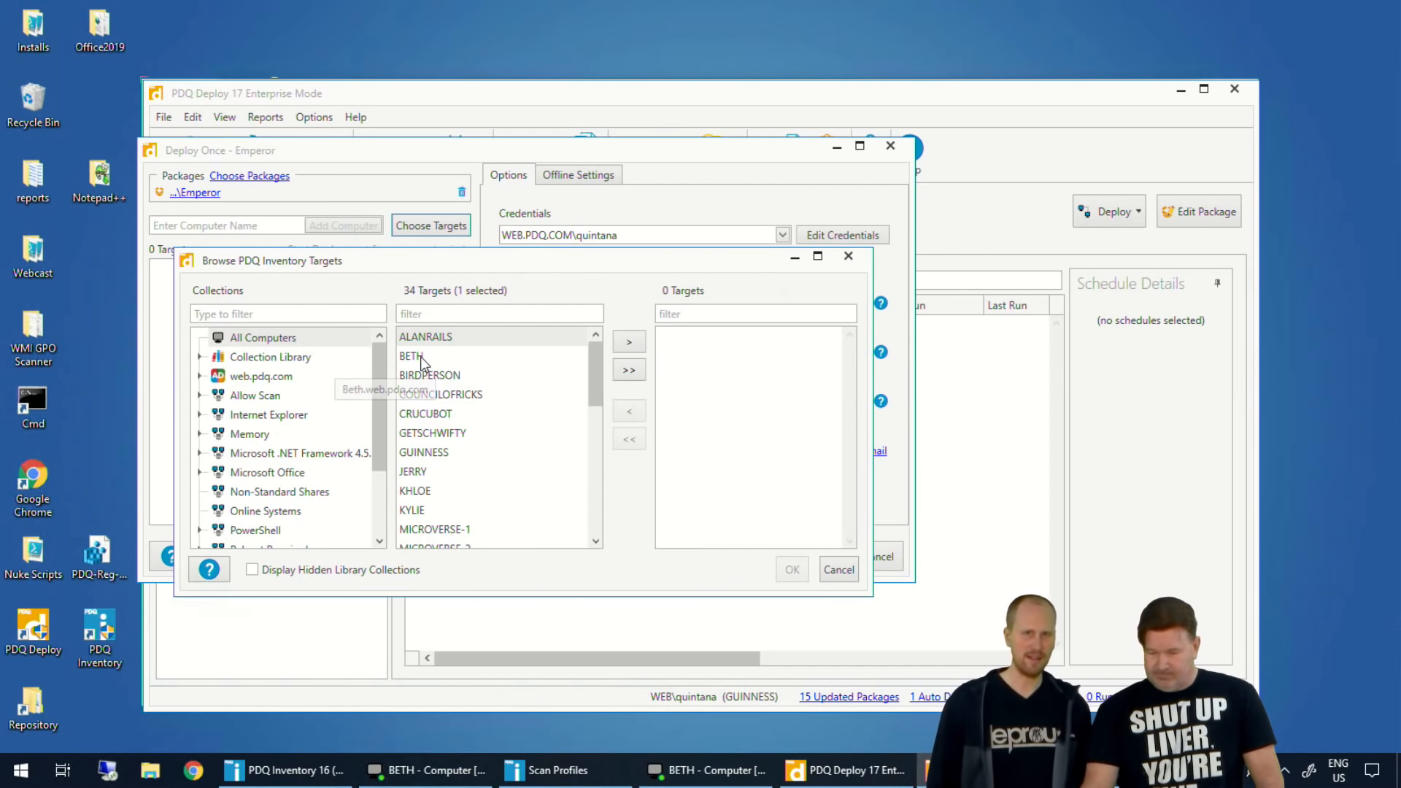
Add BETH, BIRDPERSON, COUNCILOFRICKS, CRUCUBOT and GUINNESS as targets and deploy the Emperor package immediately.
left_click(420, 356)
left_click(429, 376, "ctrl")
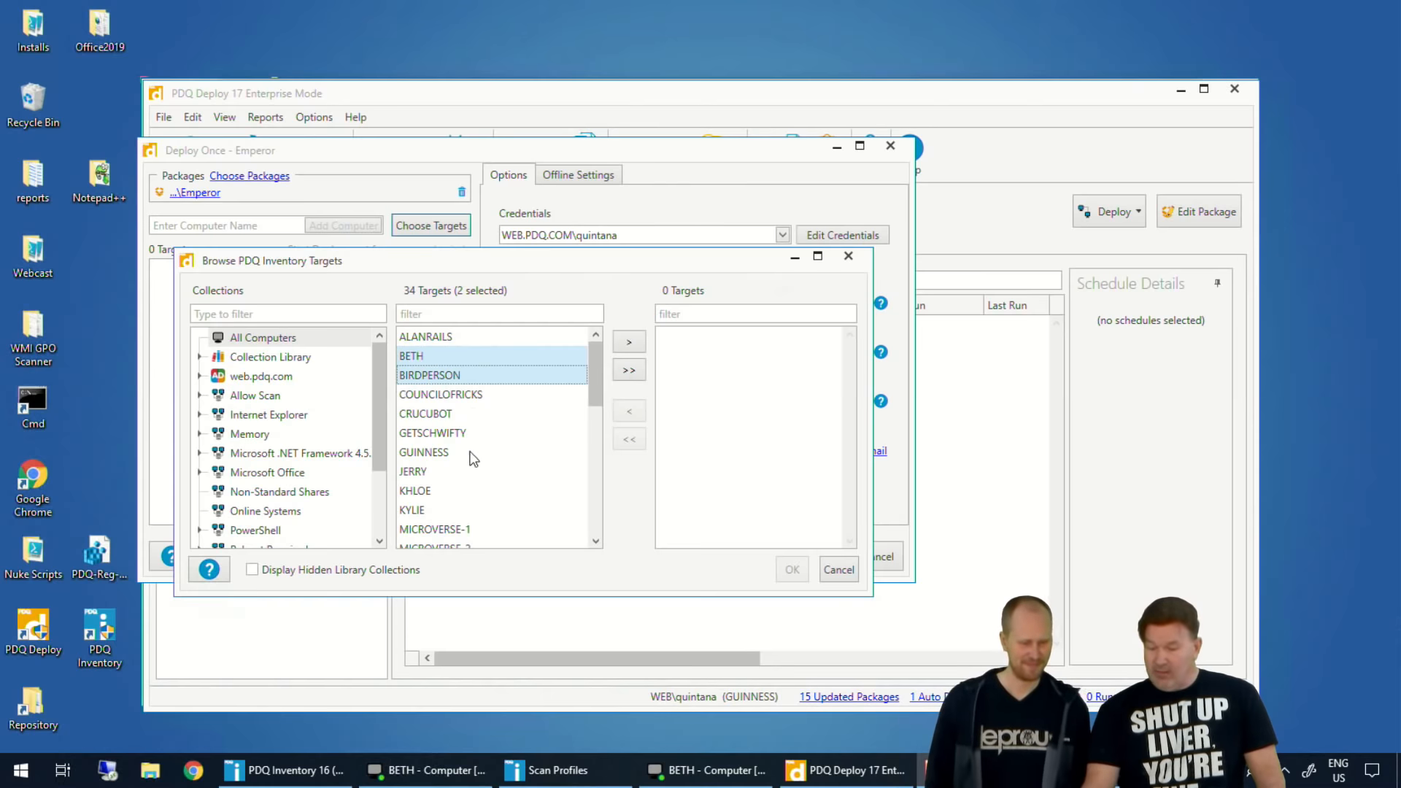
left_click(423, 452, "ctrl")
left_click(426, 415, "ctrl")
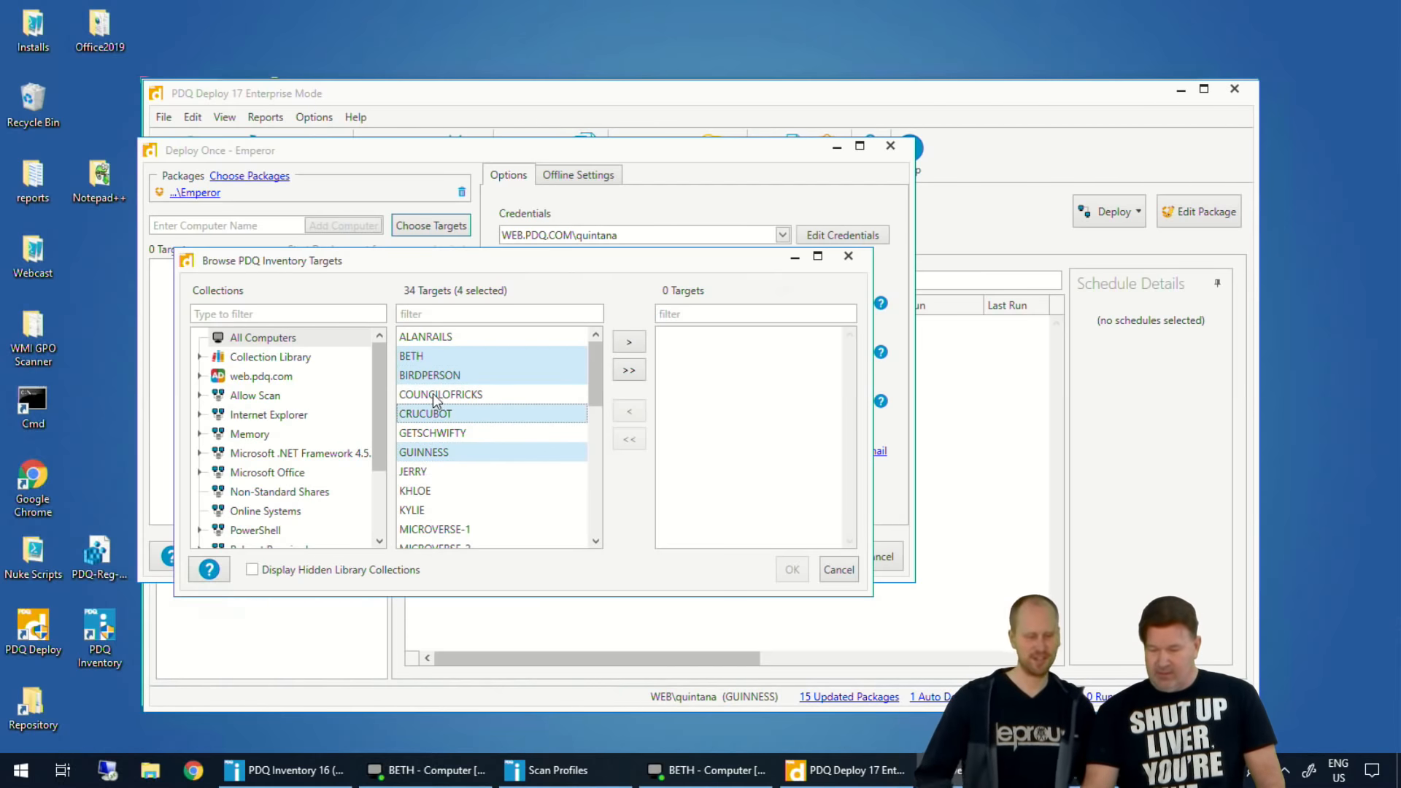
left_click(529, 376, "ctrl")
left_click(430, 376, "ctrl")
left_click(441, 394, "ctrl")
left_click(629, 342)
left_click(788, 569)
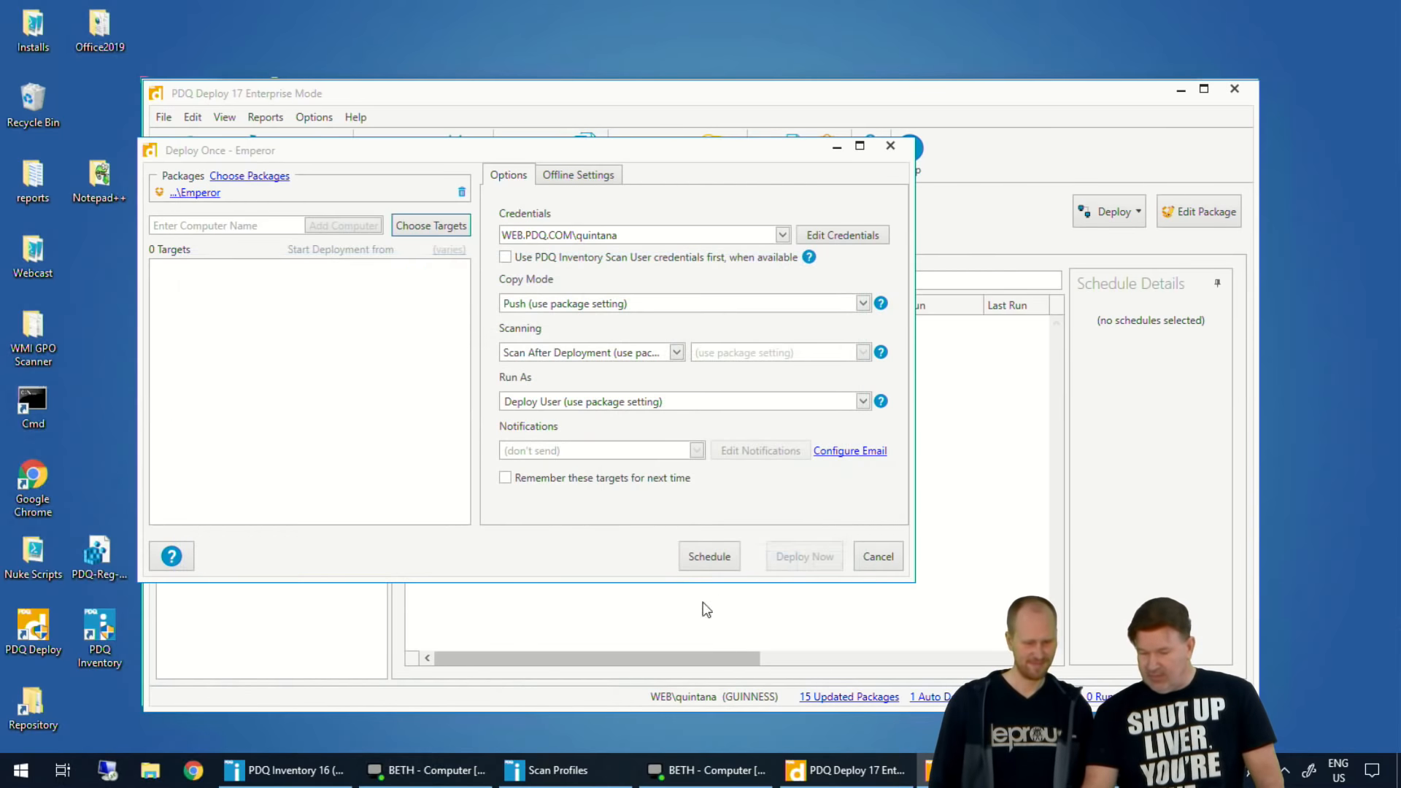
left_click(802, 556)
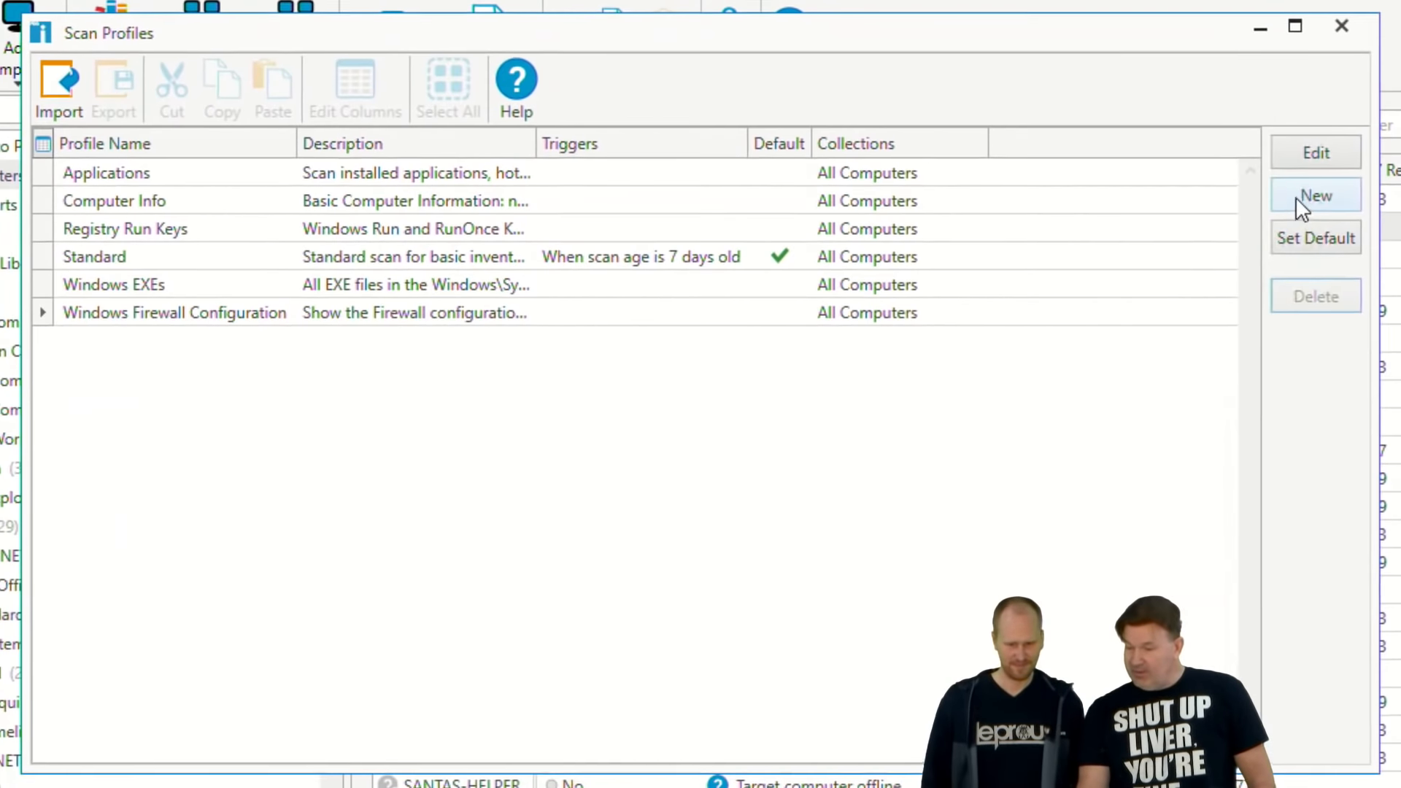
Create a new scan profile named Emperor Lex.
left_click(1298, 196)
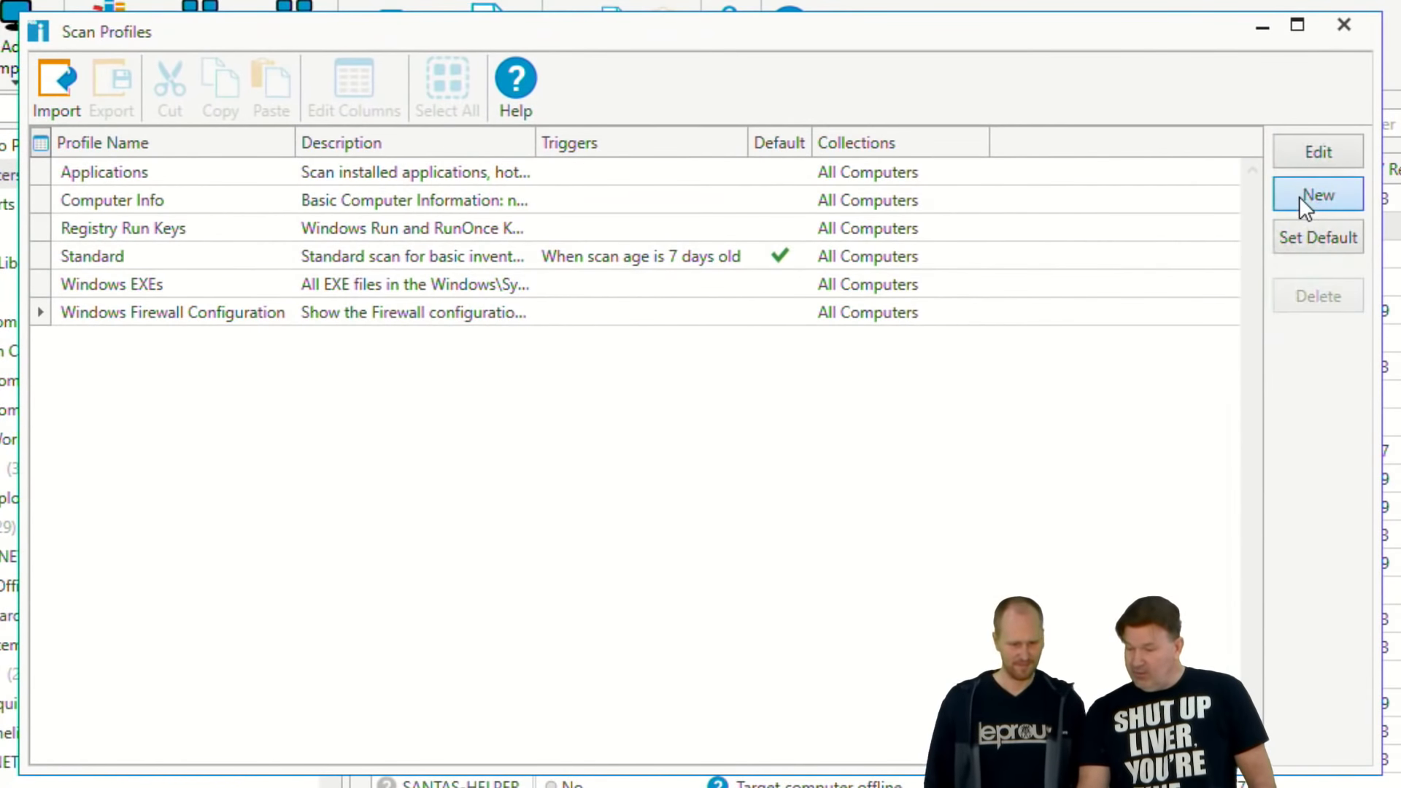
left_click(499, 200)
left_click_drag(426, 198, 318, 201)
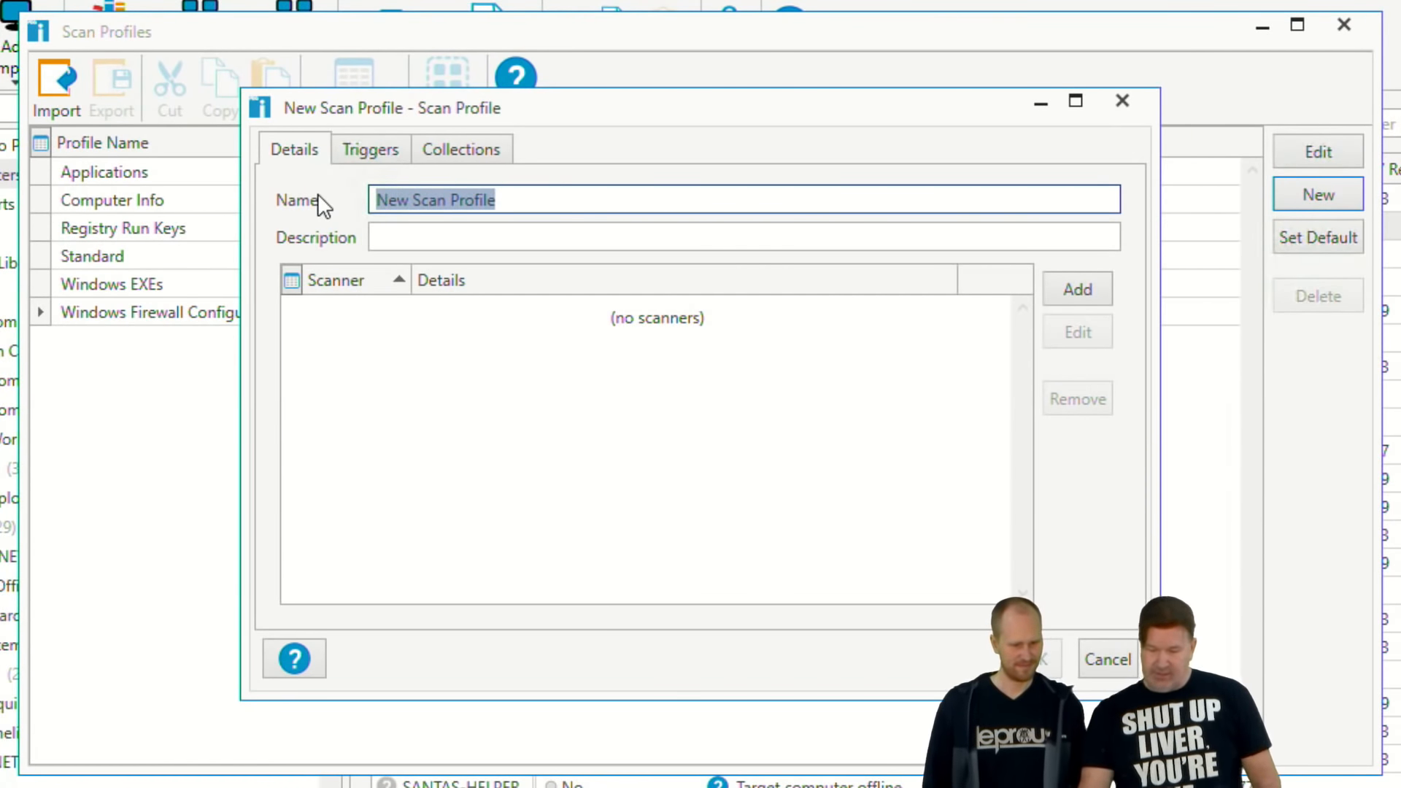
type("Emp")
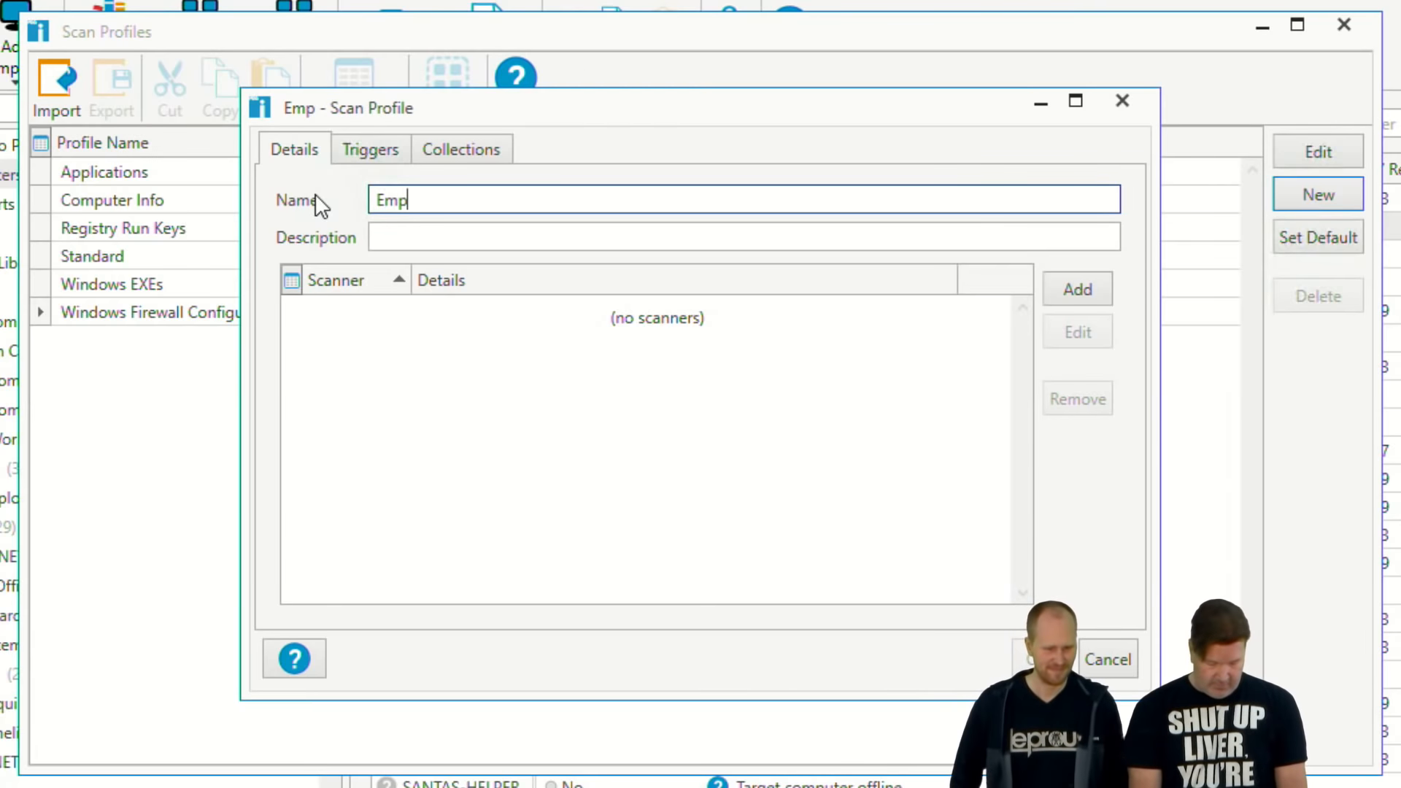
type("eror Lex")
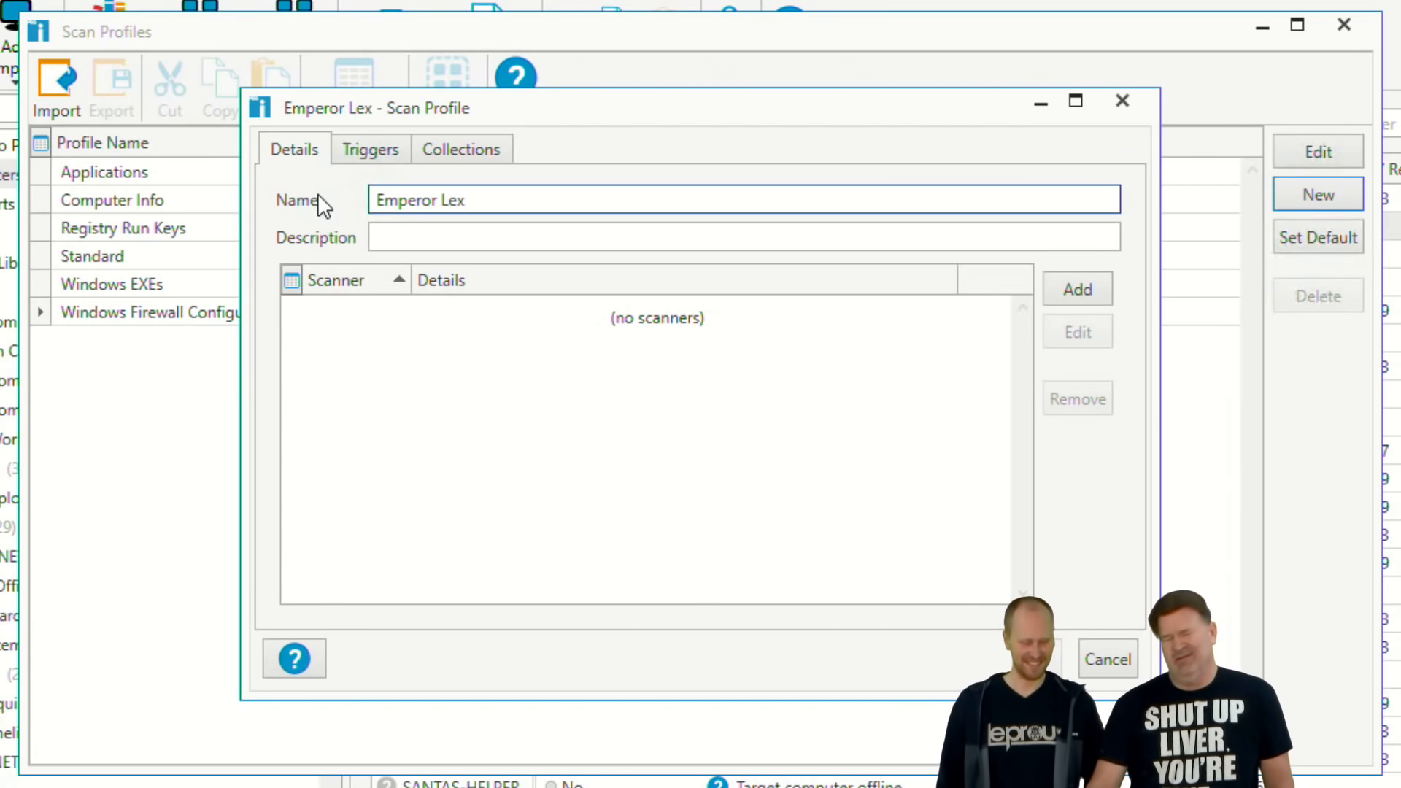
Add a Registry scanner with HKEY_LOCAL_MACHINE include pattern SOFTWARE\Admin Arsenal\PDQ_Emperor\Emperor_Supreme, save the profile and close Scan Profiles.
left_click(1081, 298)
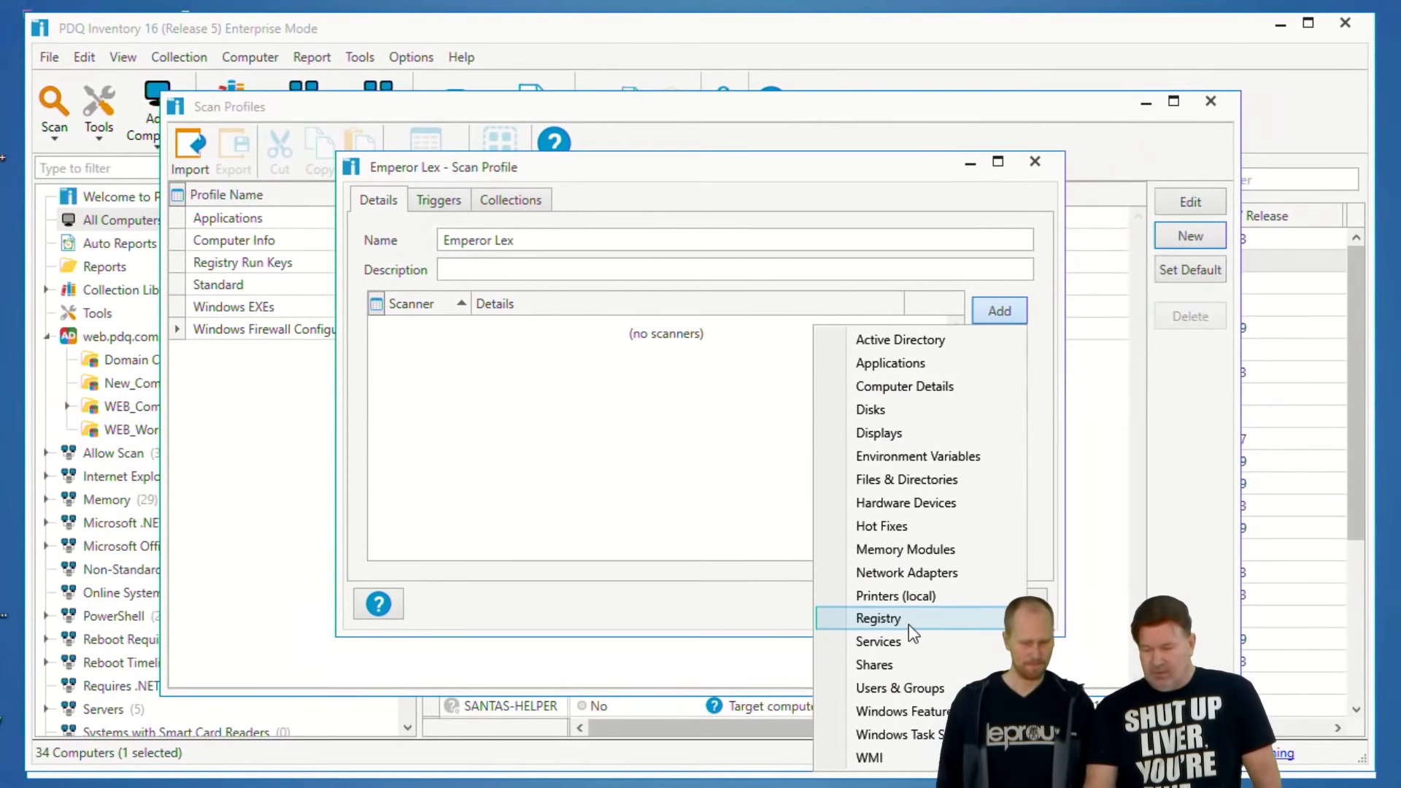
left_click(948, 677)
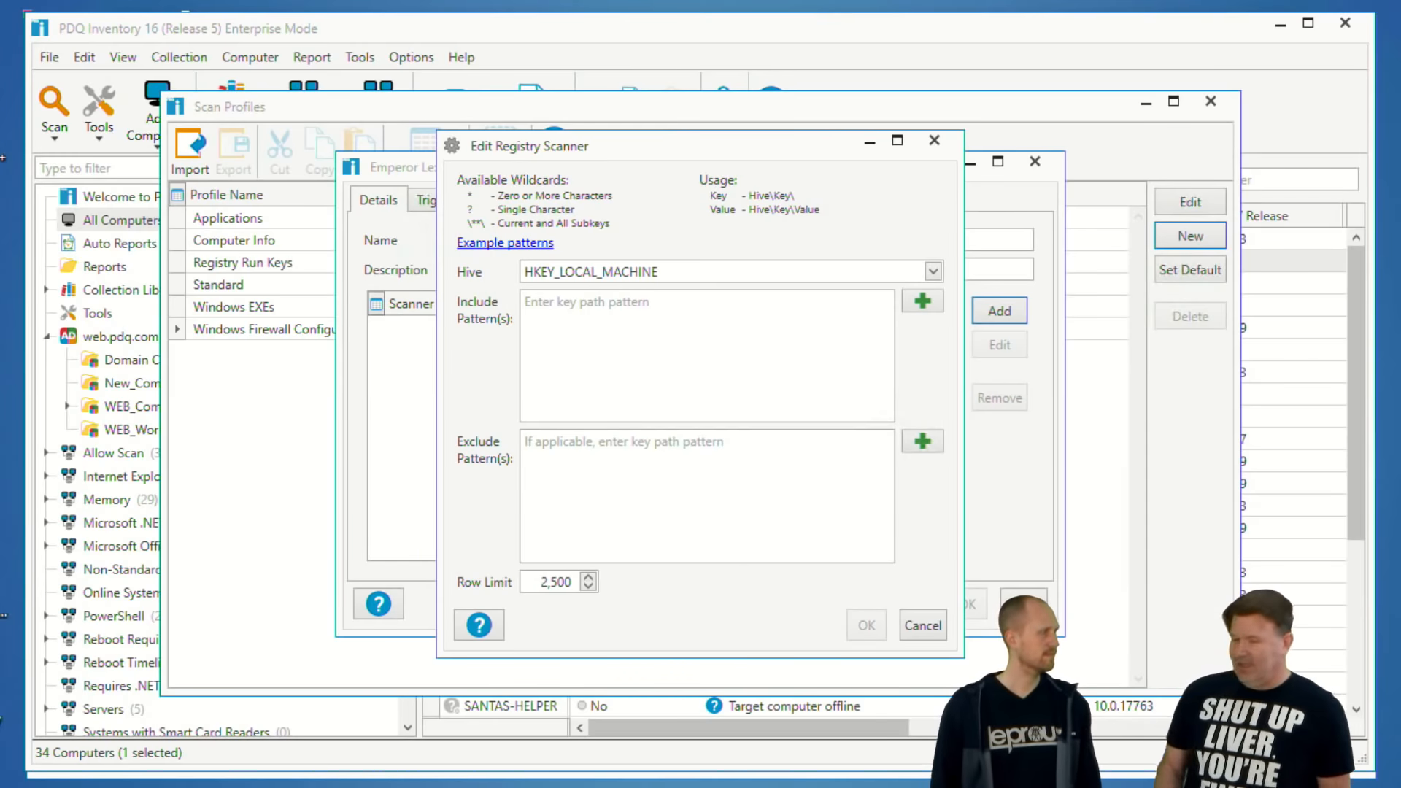
left_click(574, 322)
type("SOFTWARE\\Admin Arsenal\\PDQ_Emperor\\Emperor_Supreme")
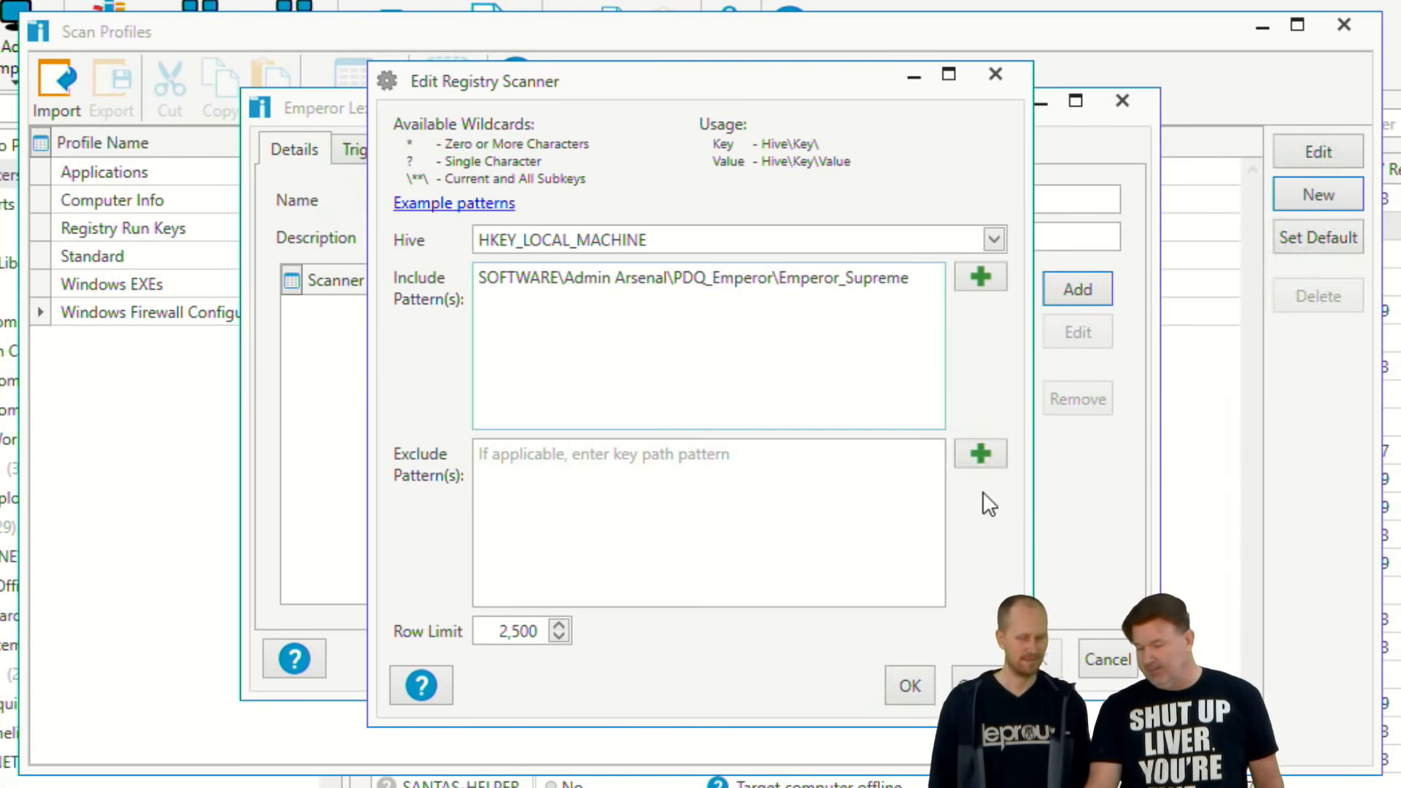
left_click(910, 686)
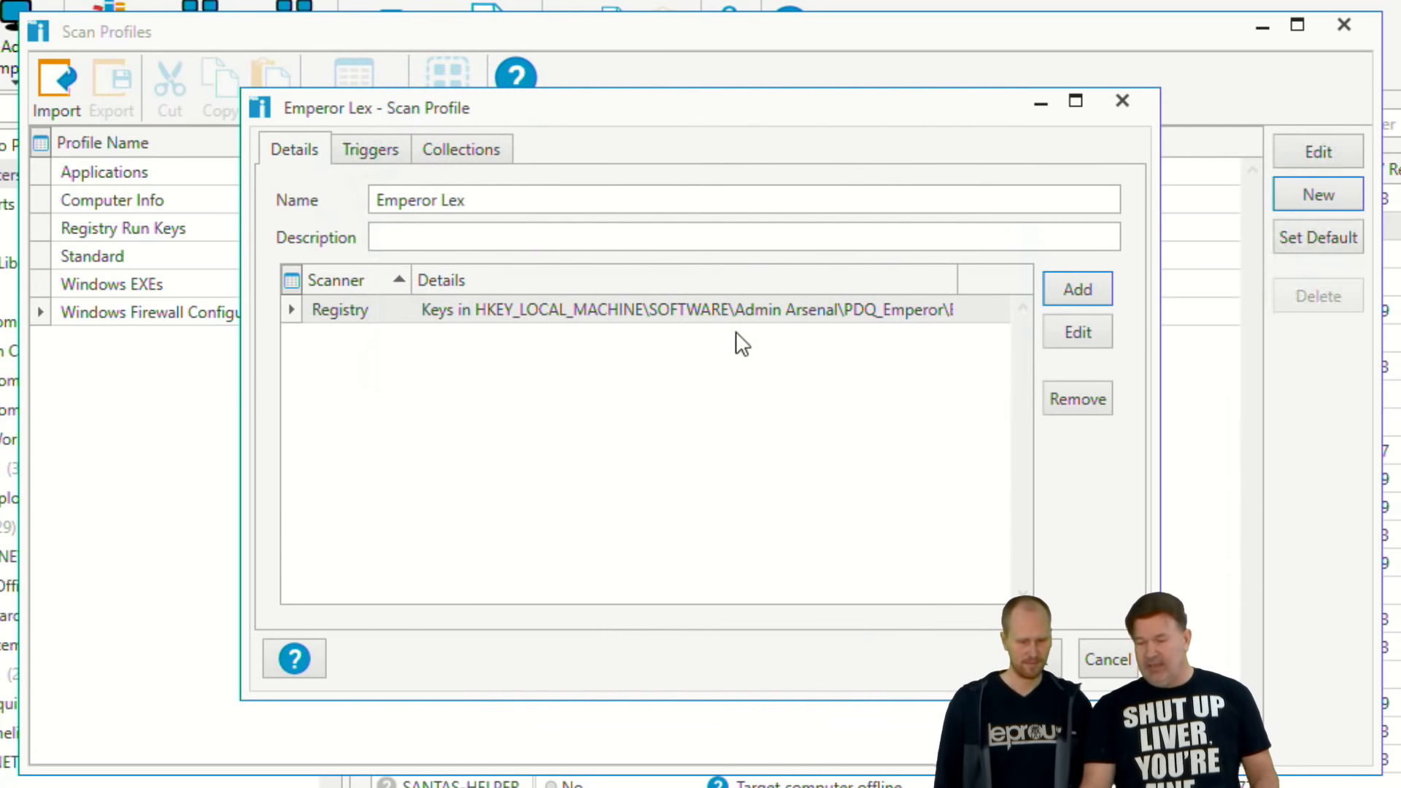
left_click(1069, 334)
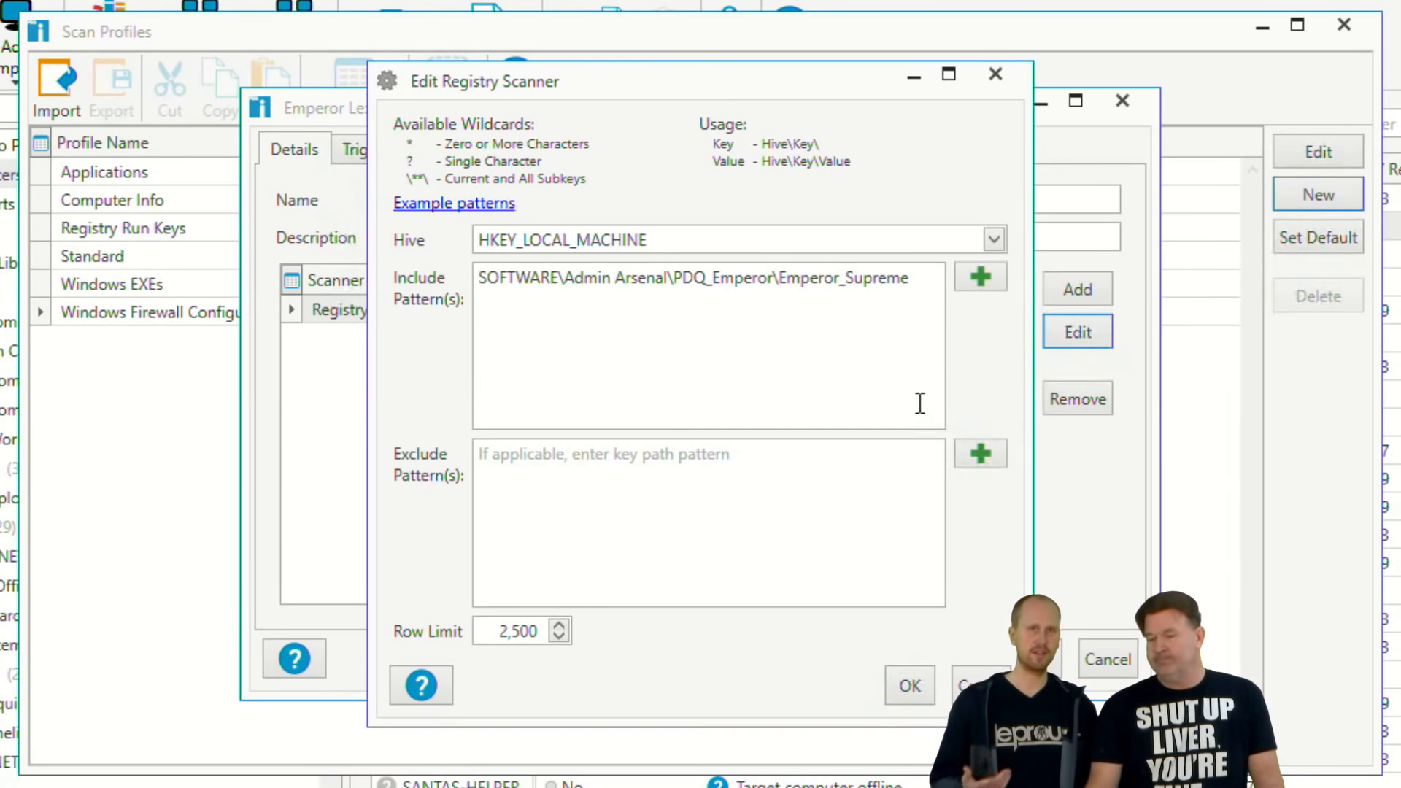
left_click(913, 683)
left_click(1028, 658)
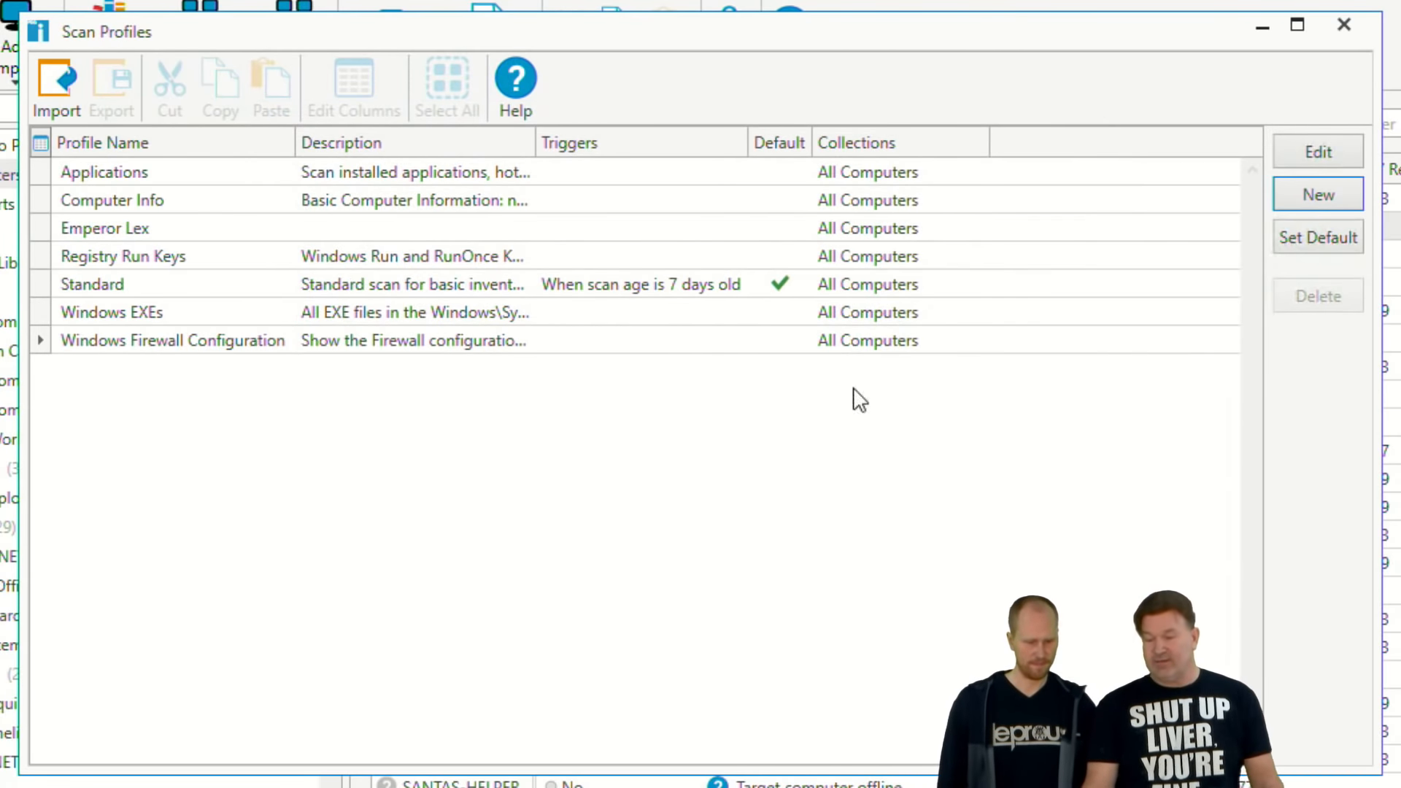
left_click(1343, 26)
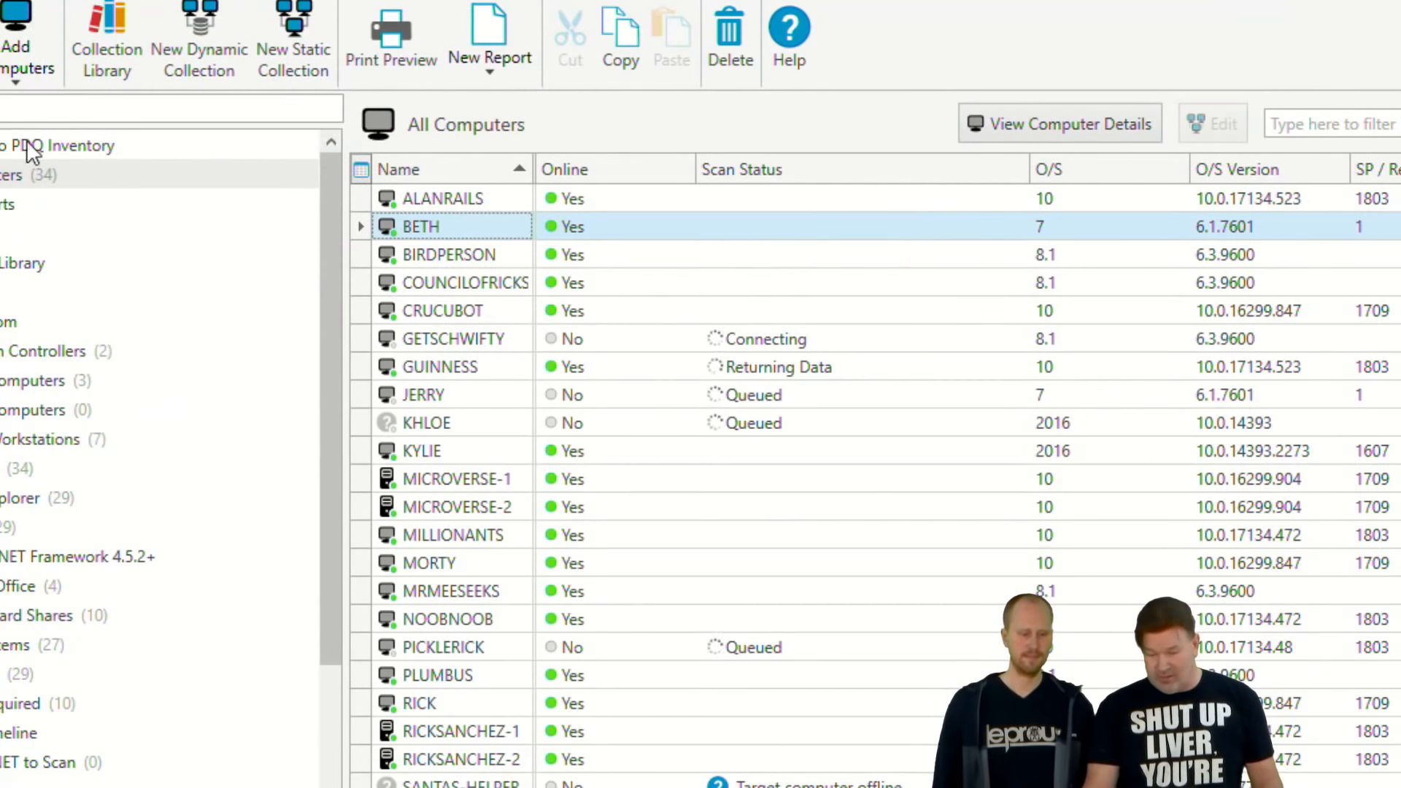
Scan the computers from ALANRAILS through KYLIE with the Emperor Lex scan profile.
left_click(452, 197)
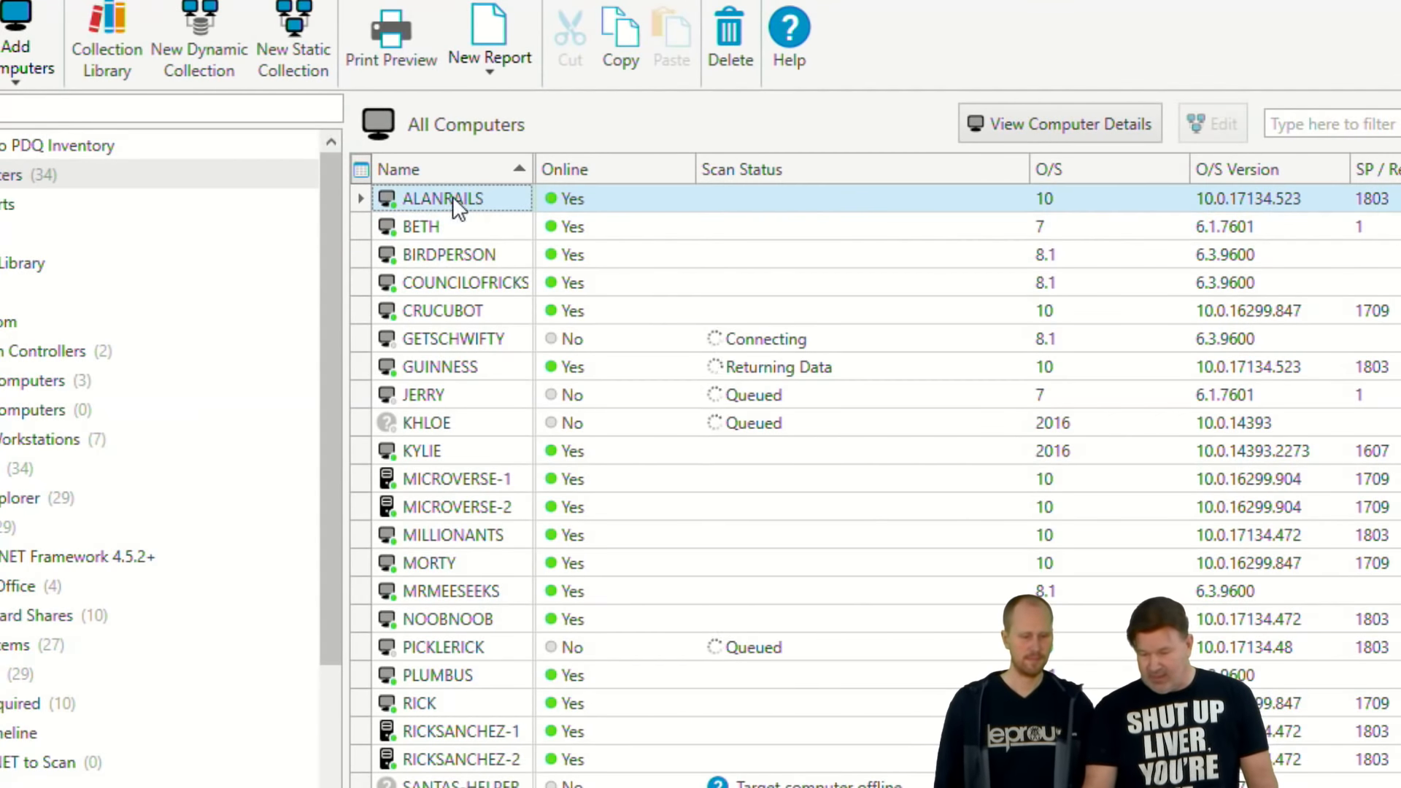
left_click(464, 452, "shift")
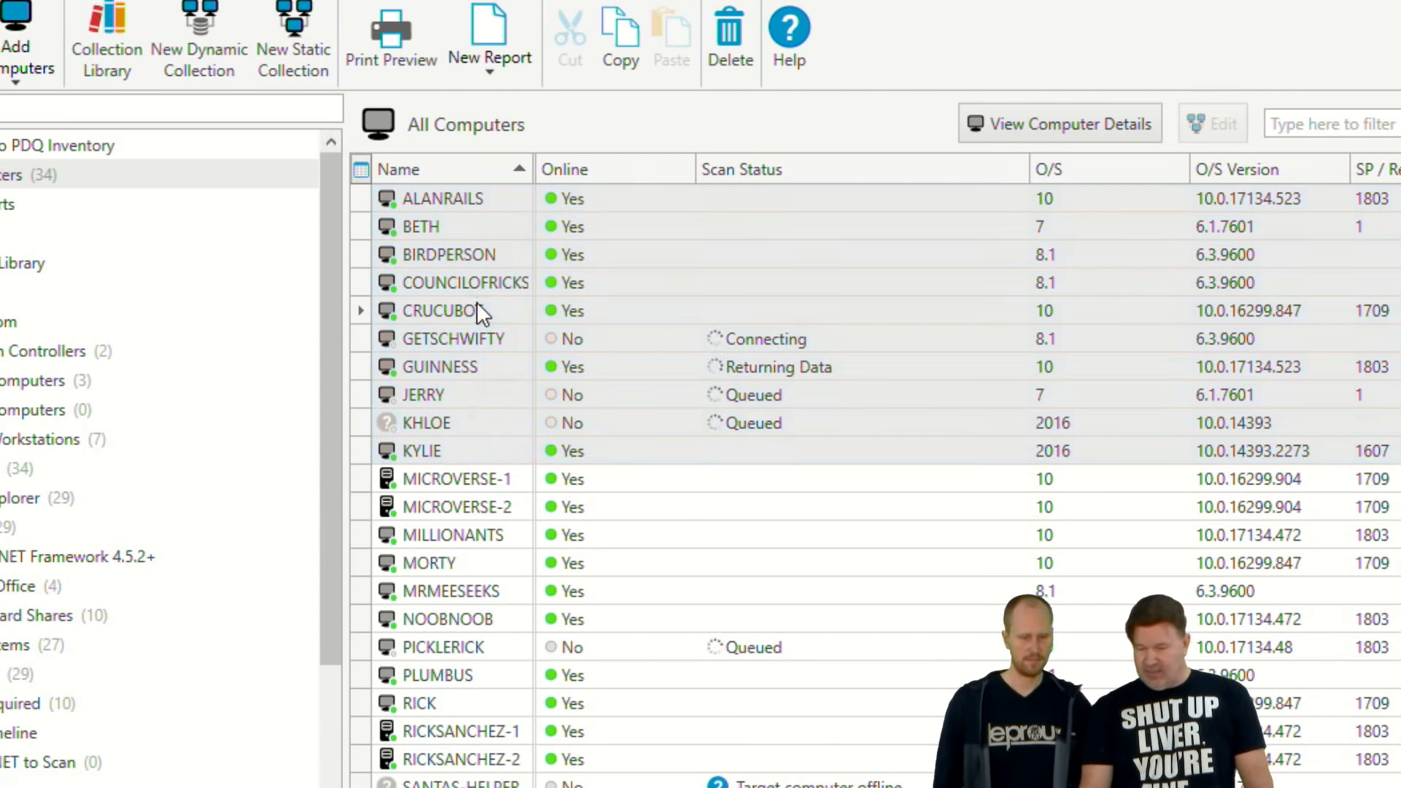
right_click(477, 302)
mouse_move(306, 347)
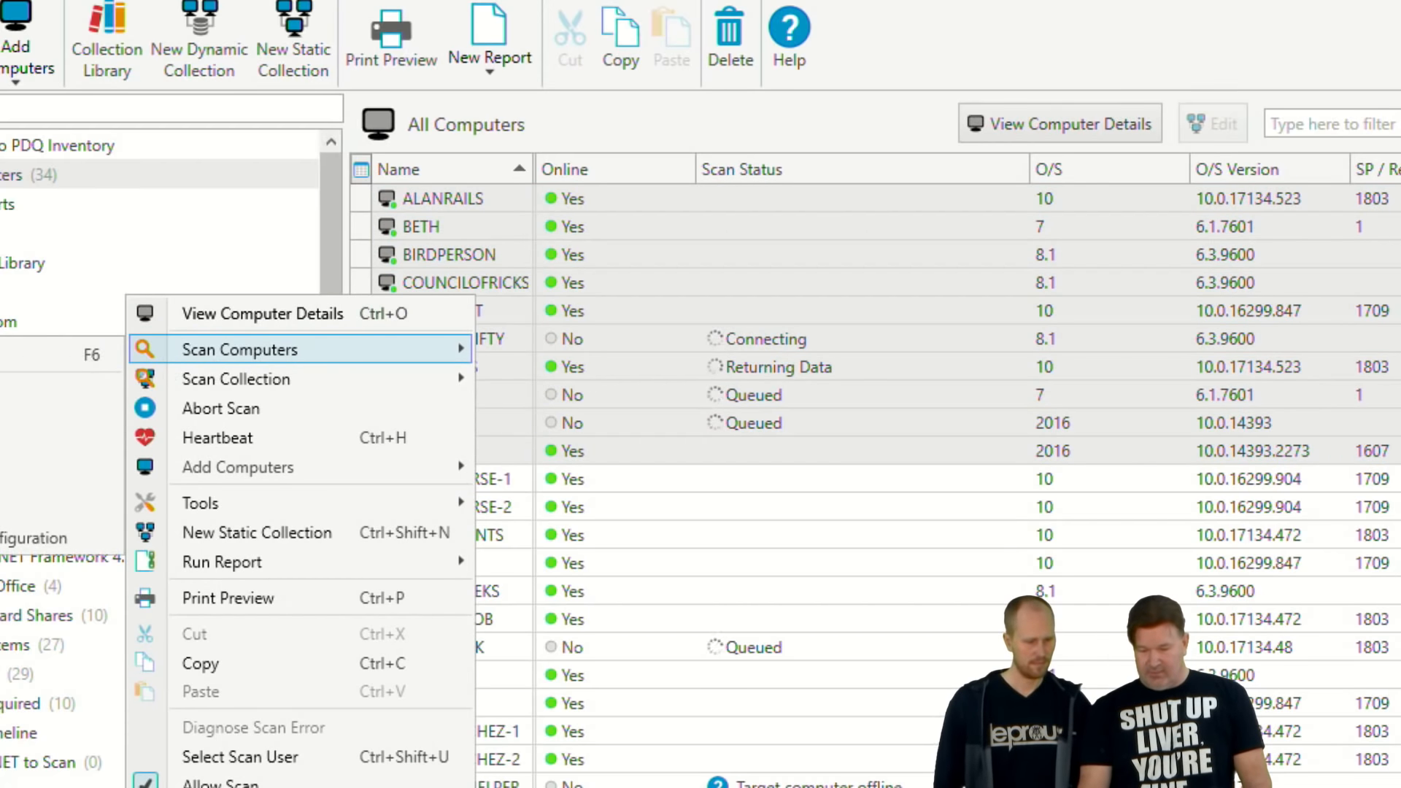
left_click(29, 449)
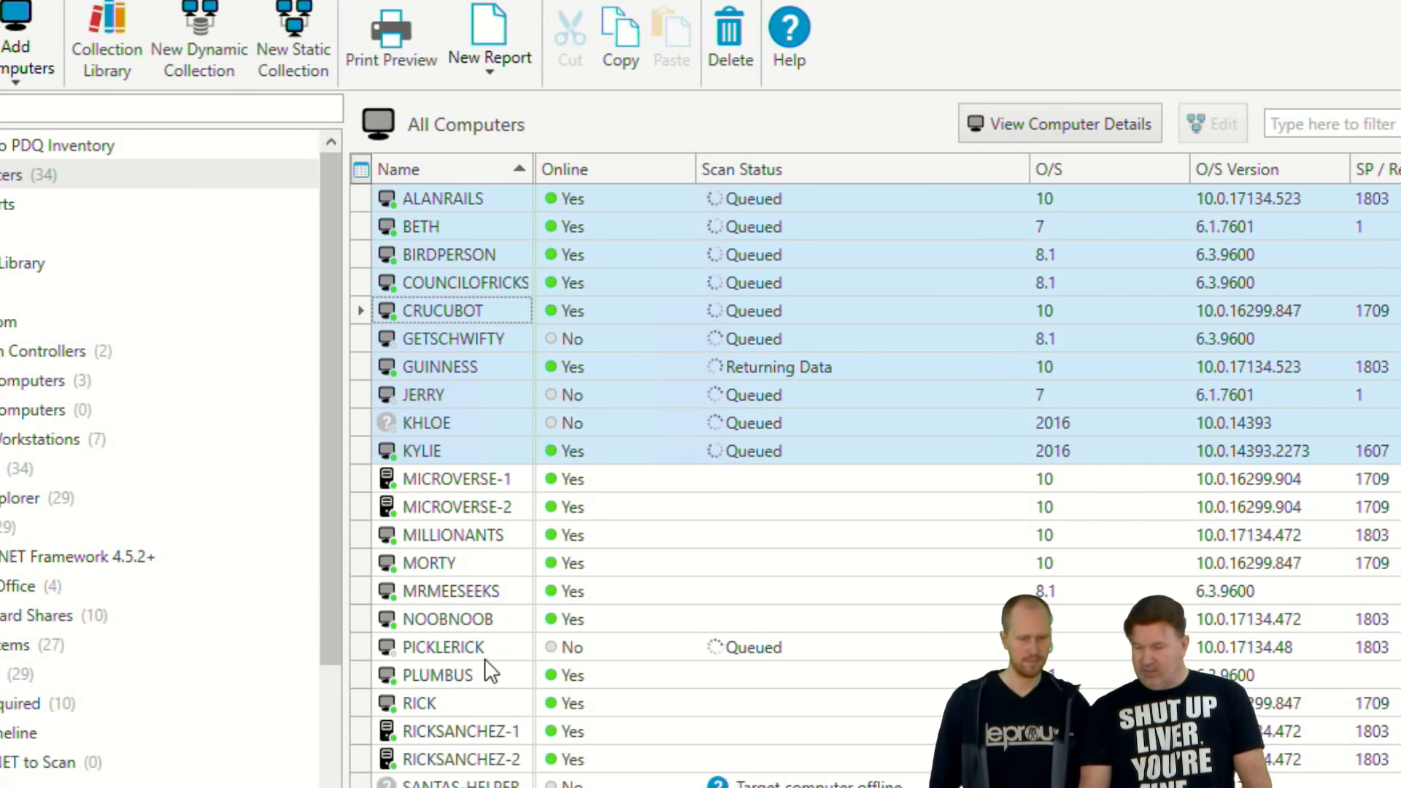
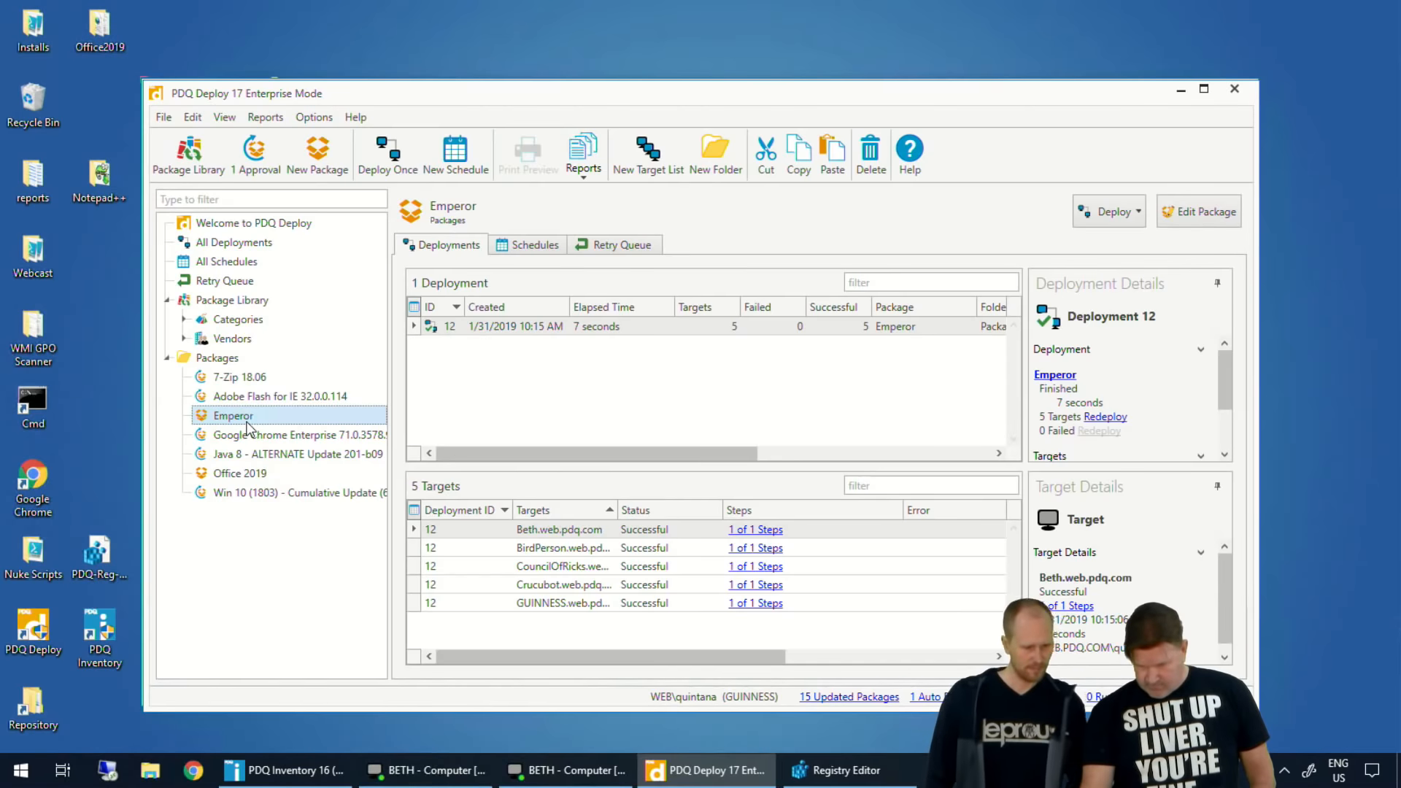
Review the step settings of the Emperor package in PDQ Deploy and set the package's Scanning option to Do Not Scan.
left_click(650, 276)
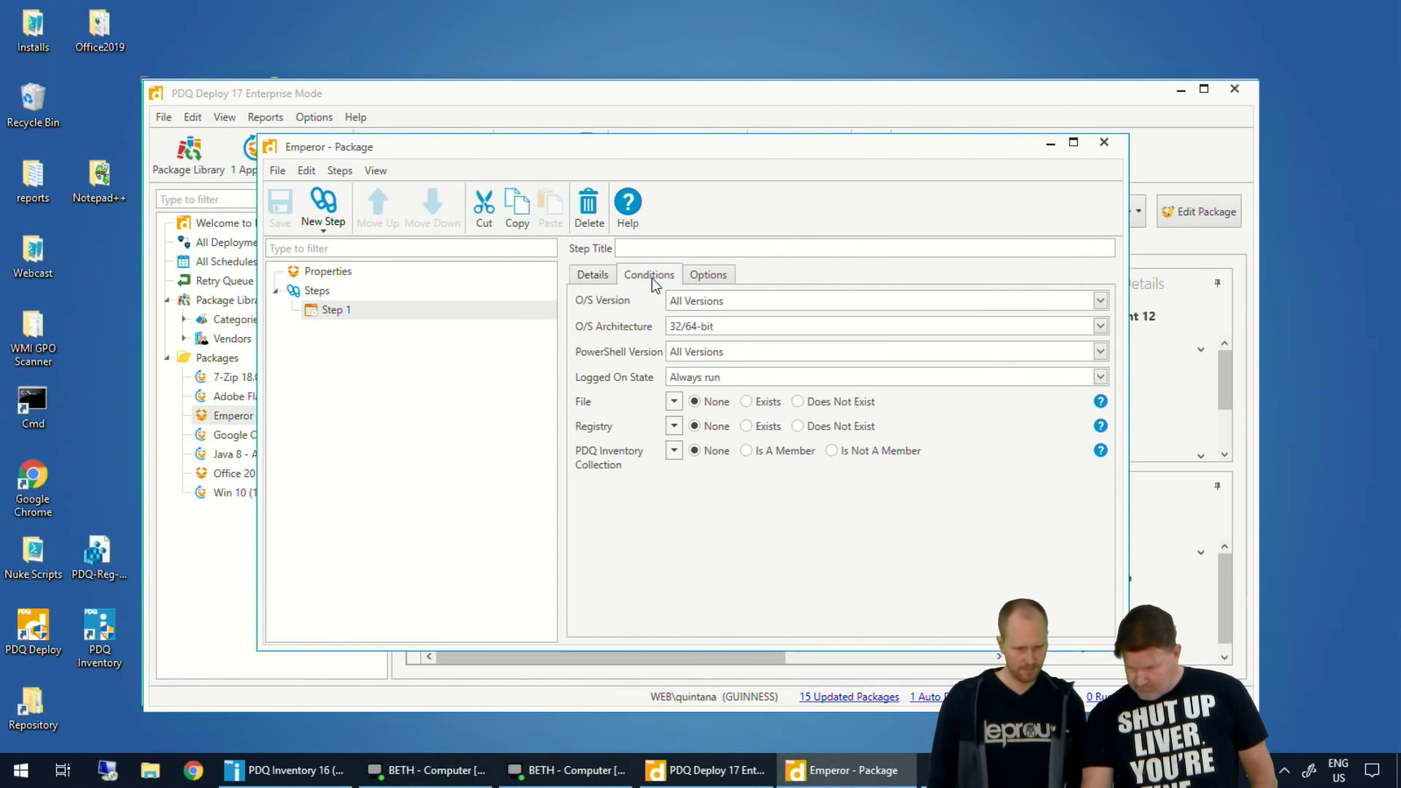
left_click(704, 278)
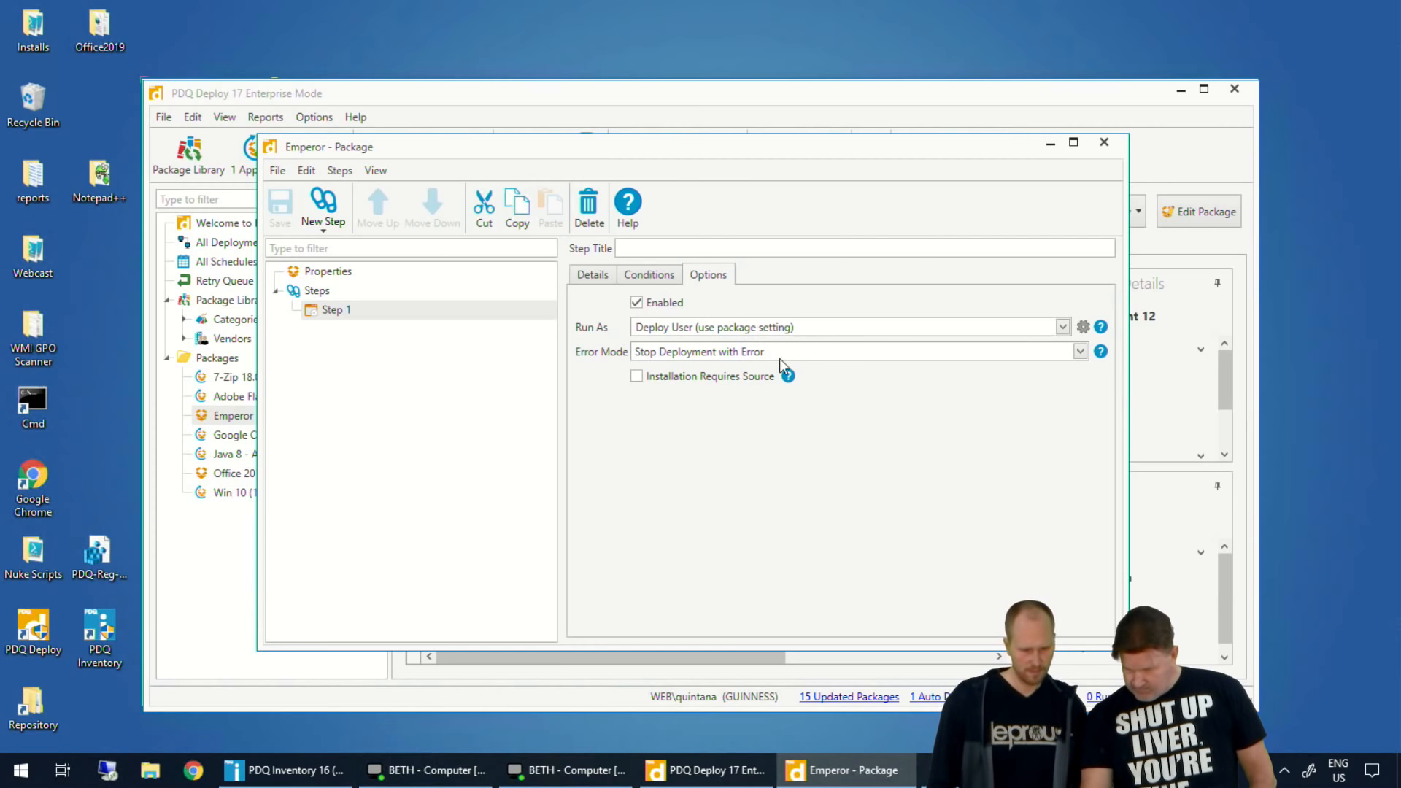
left_click(594, 277)
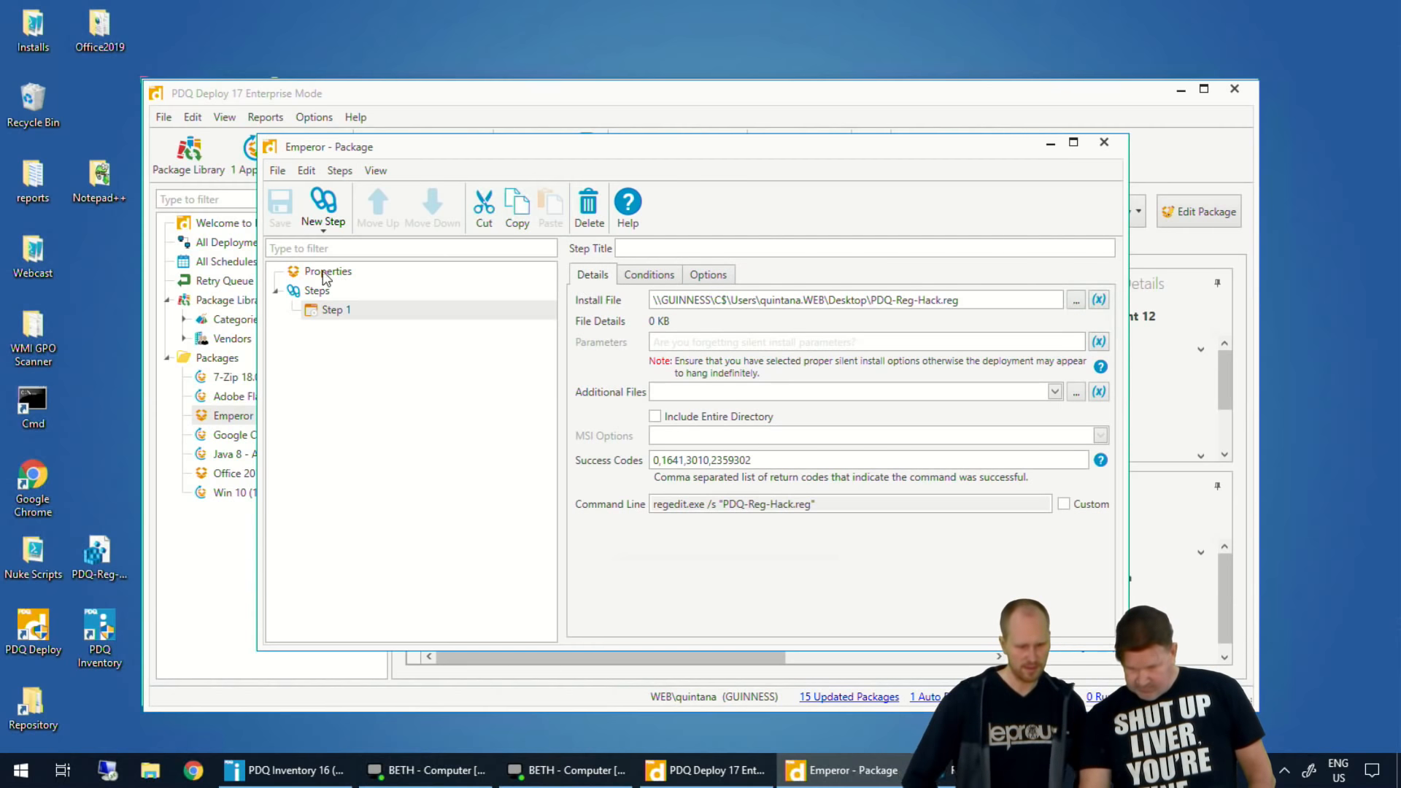
left_click(375, 275)
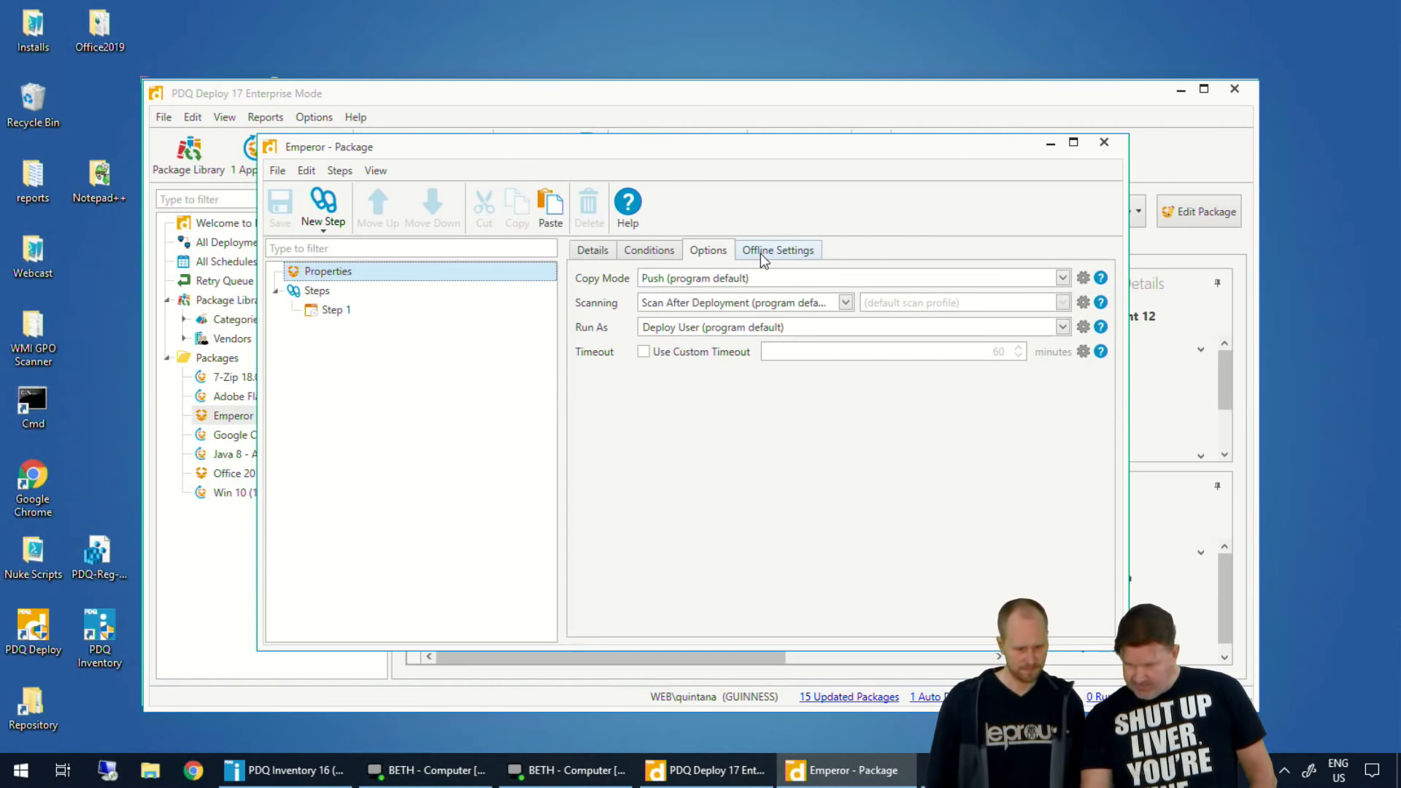
left_click(807, 309)
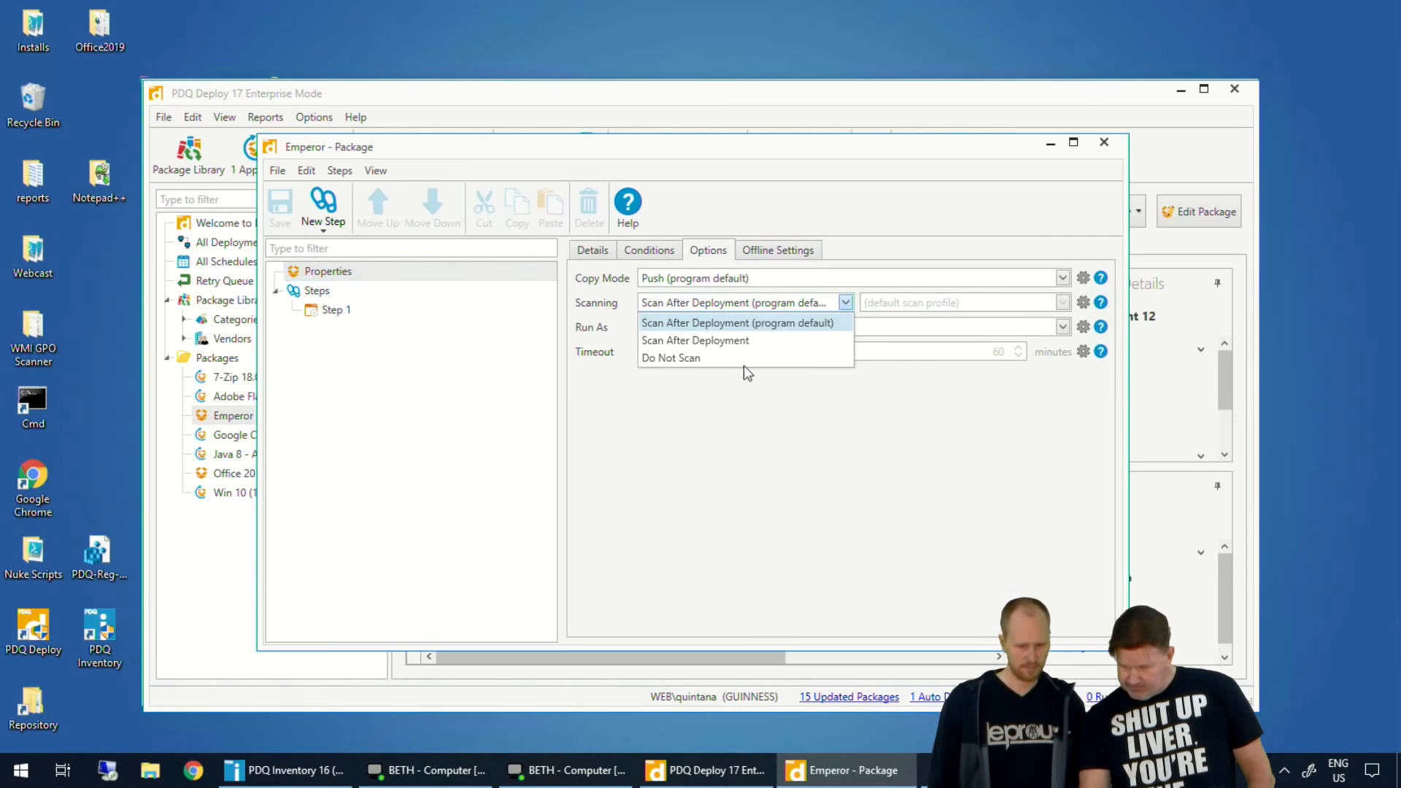
left_click(704, 361)
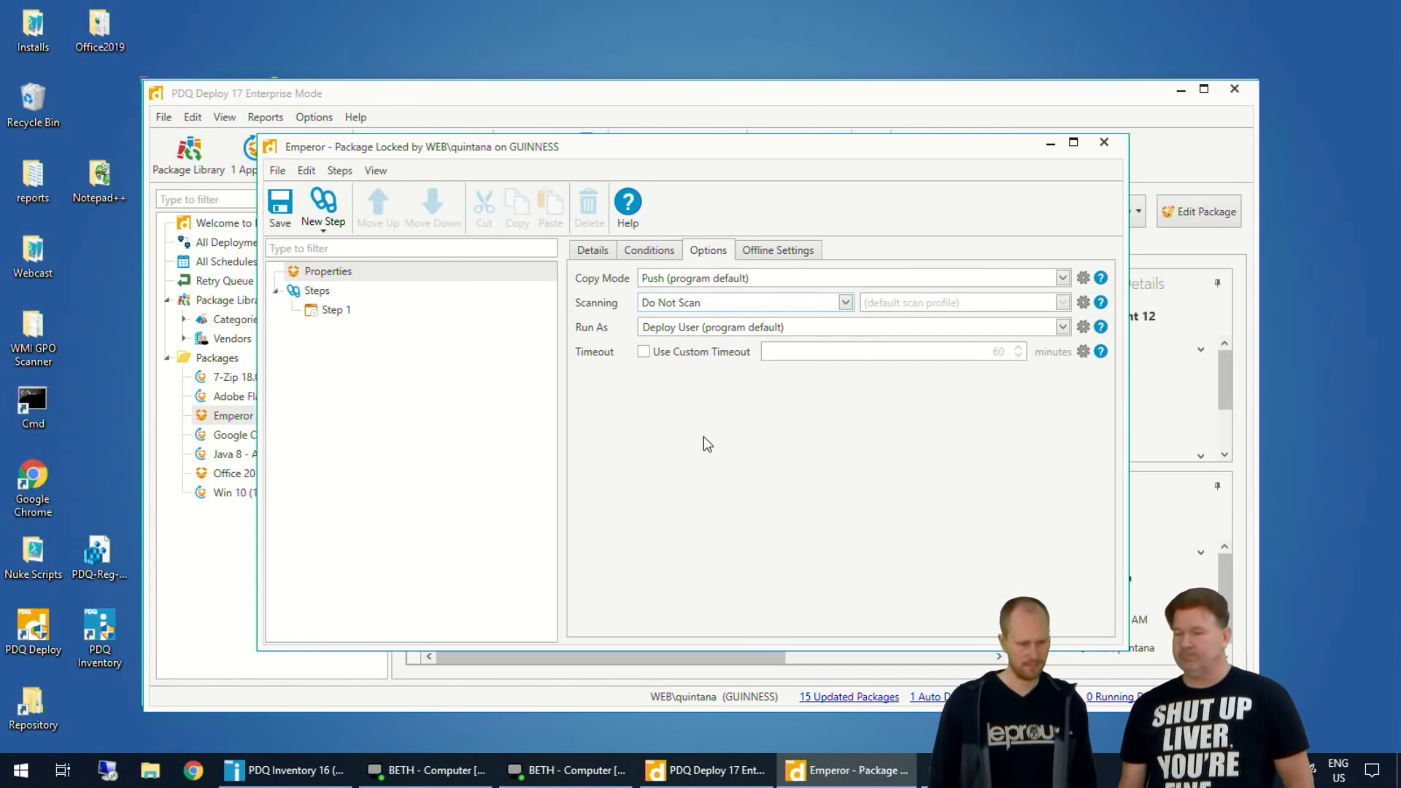
Add a Scan step after Step 1 of the Emperor package, check its available scan profiles, and close the package.
left_click(356, 293)
left_click(346, 312)
left_click(320, 232)
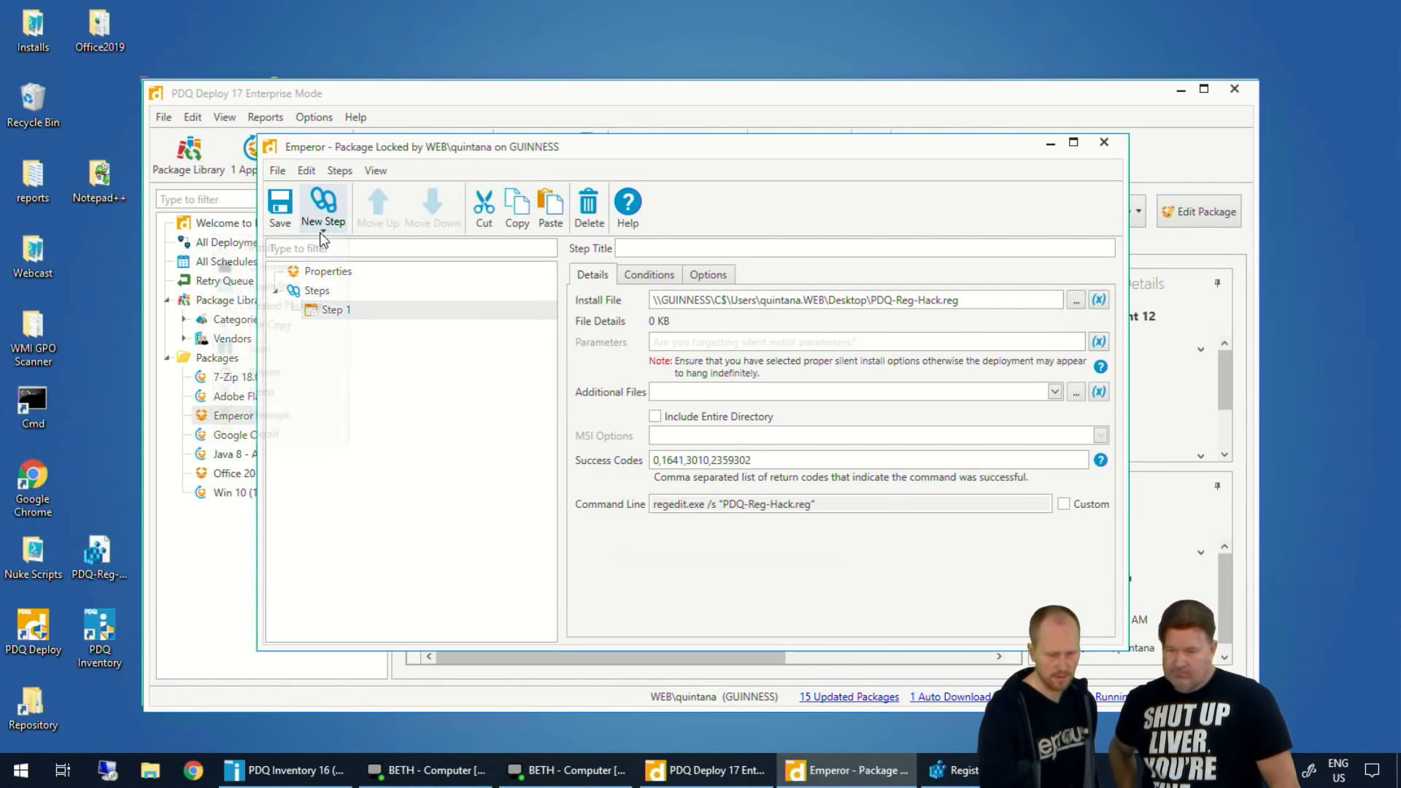
left_click(276, 348)
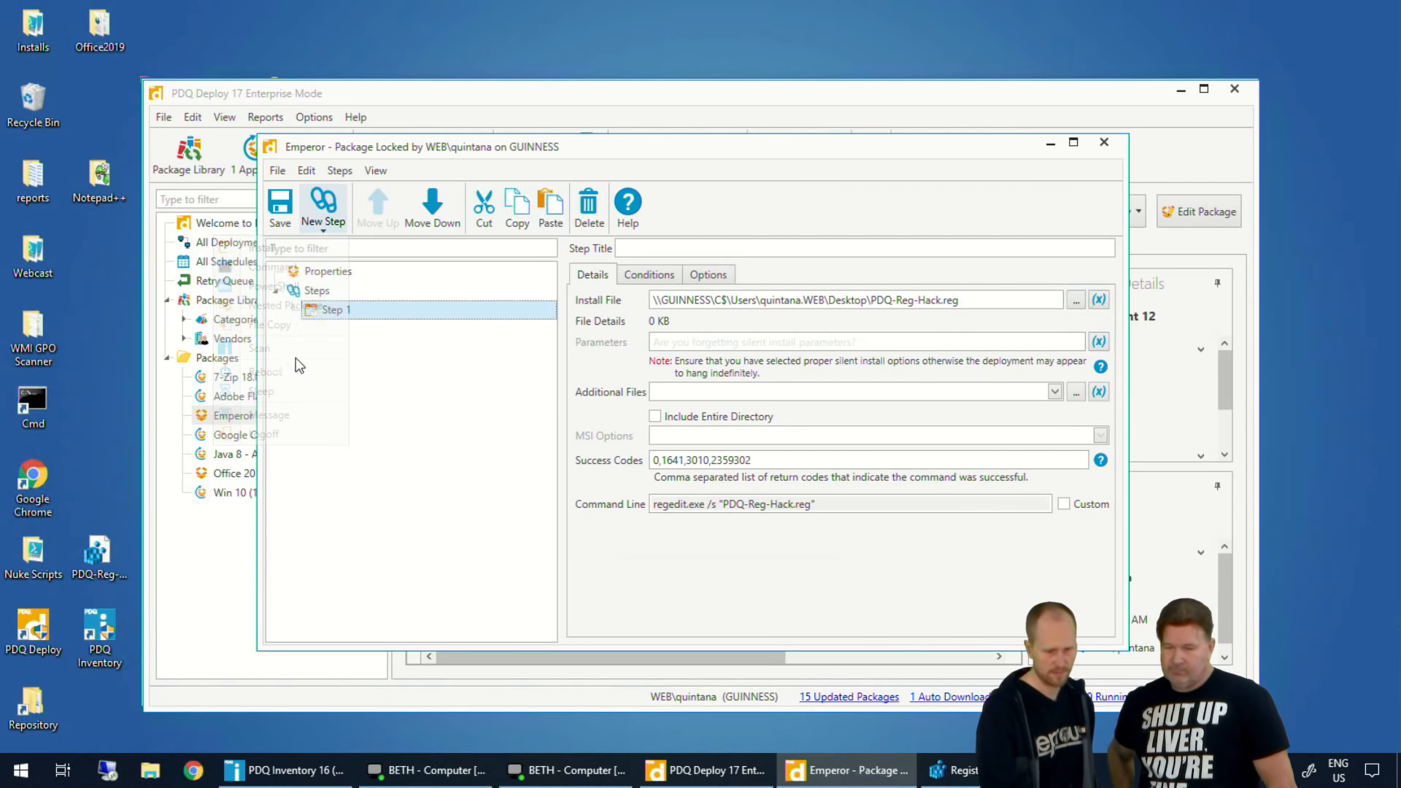
left_click(361, 334)
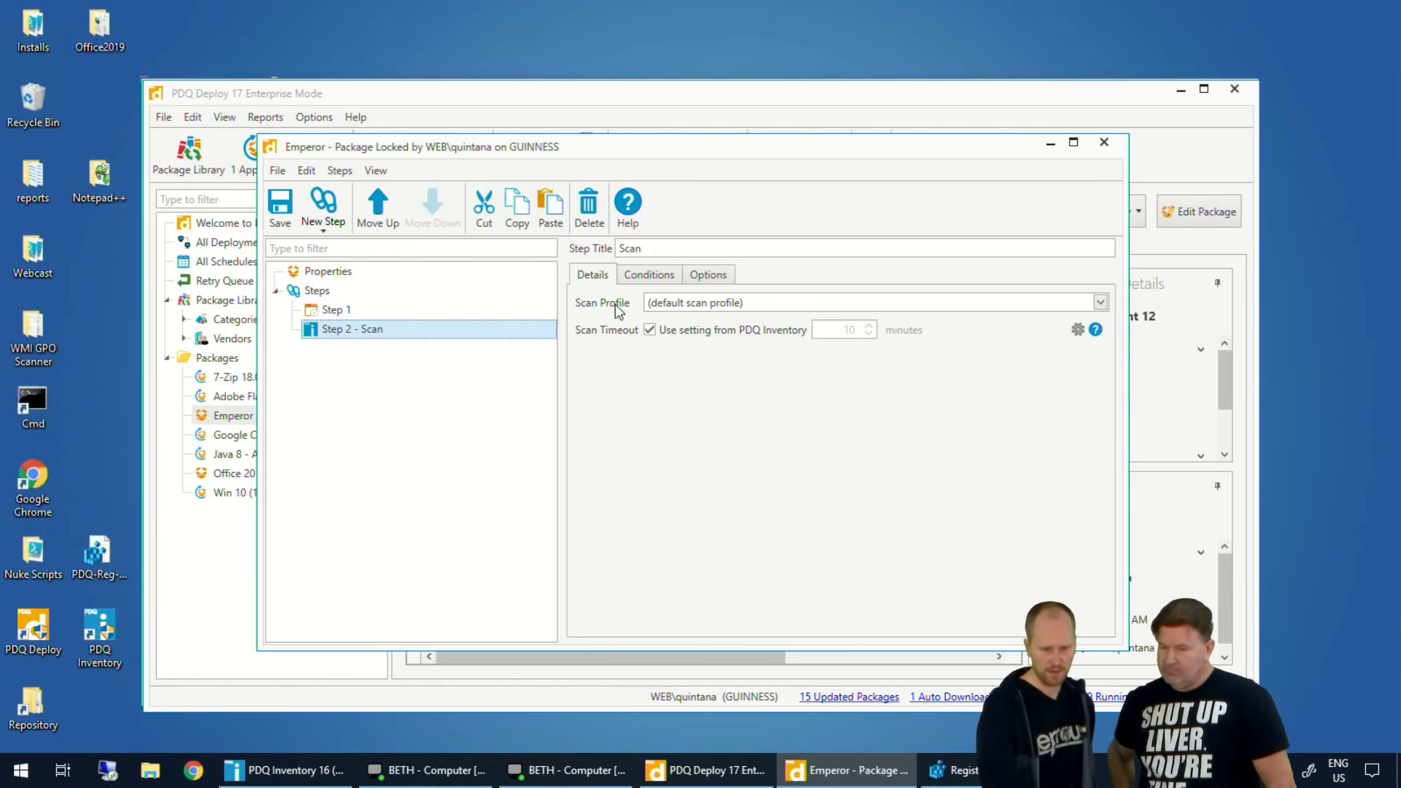
left_click(725, 302)
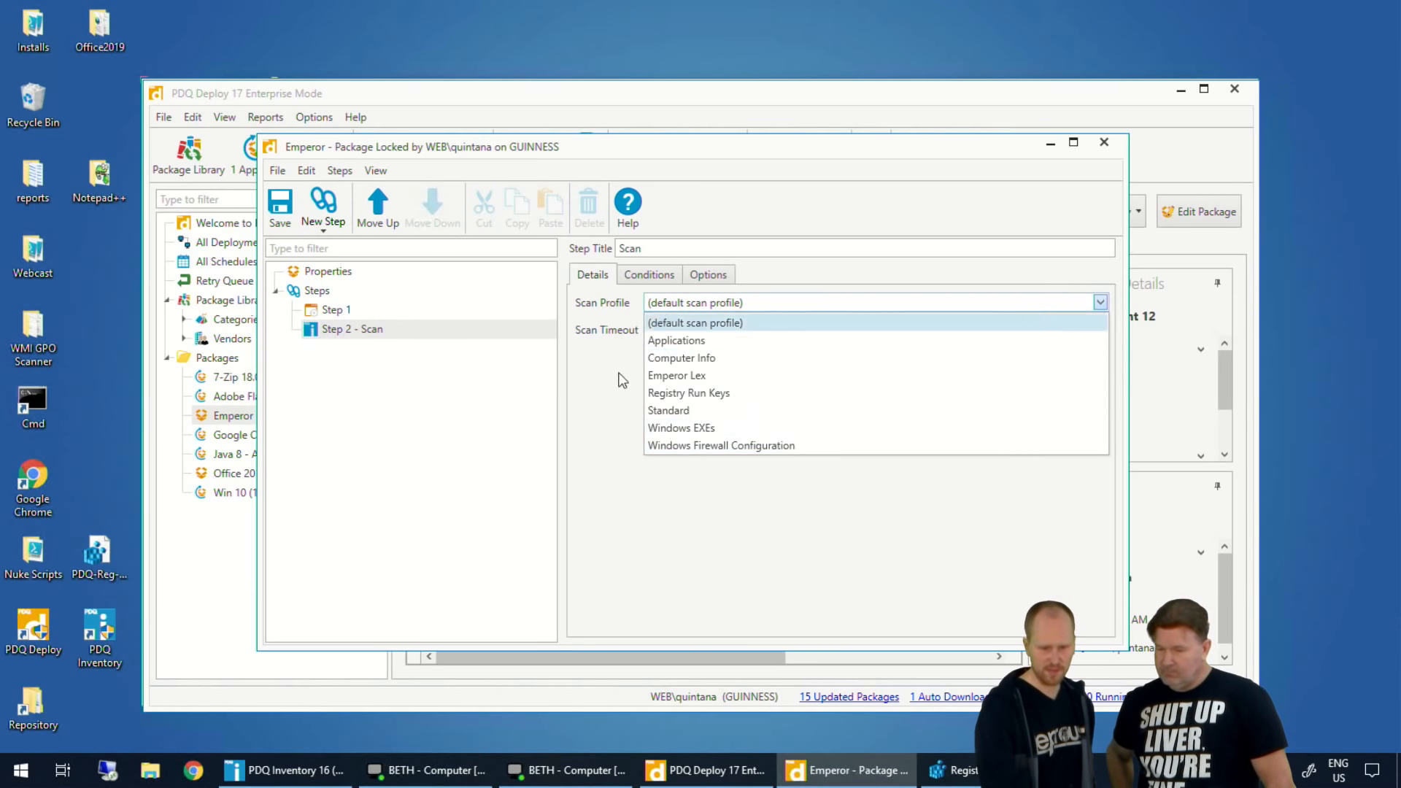
left_click(607, 383)
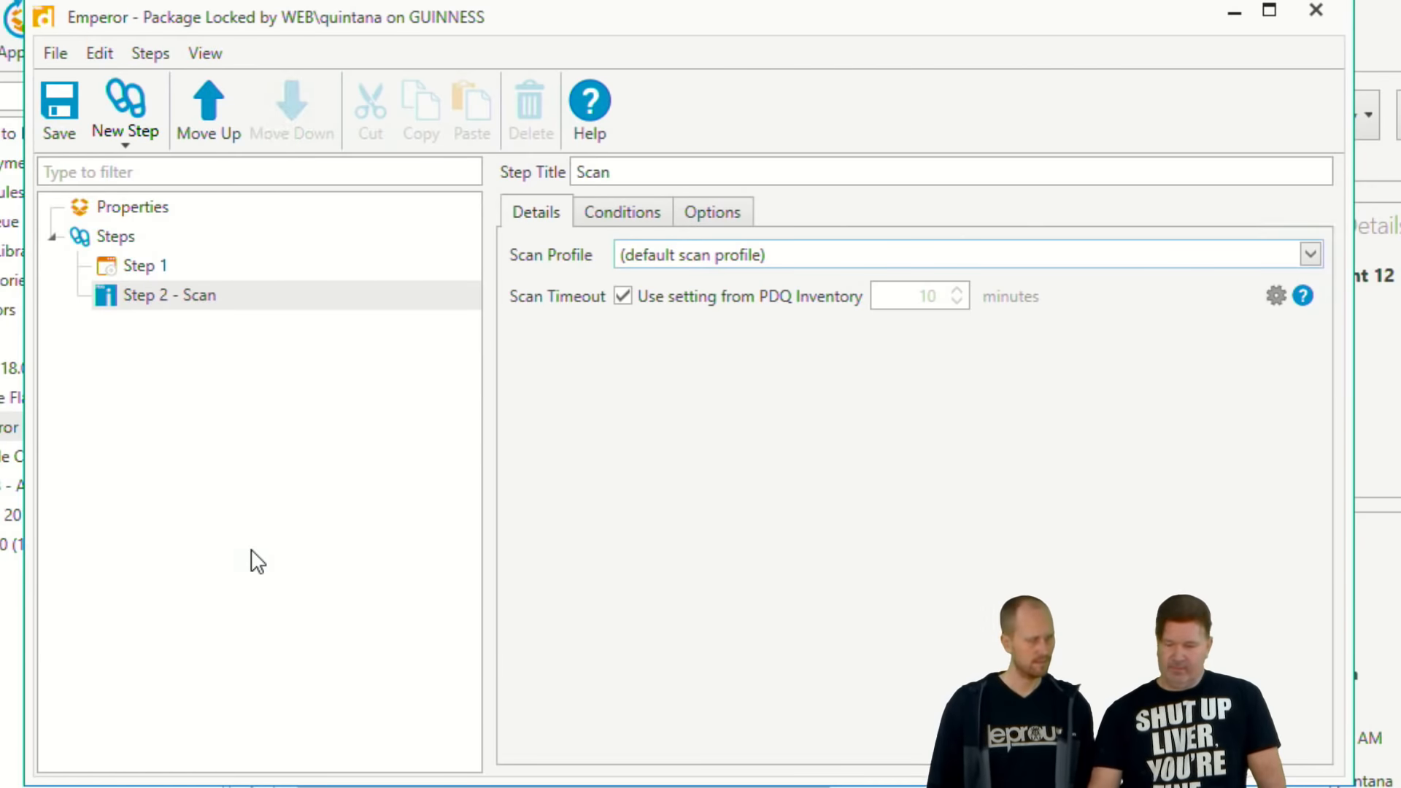
left_click(1317, 16)
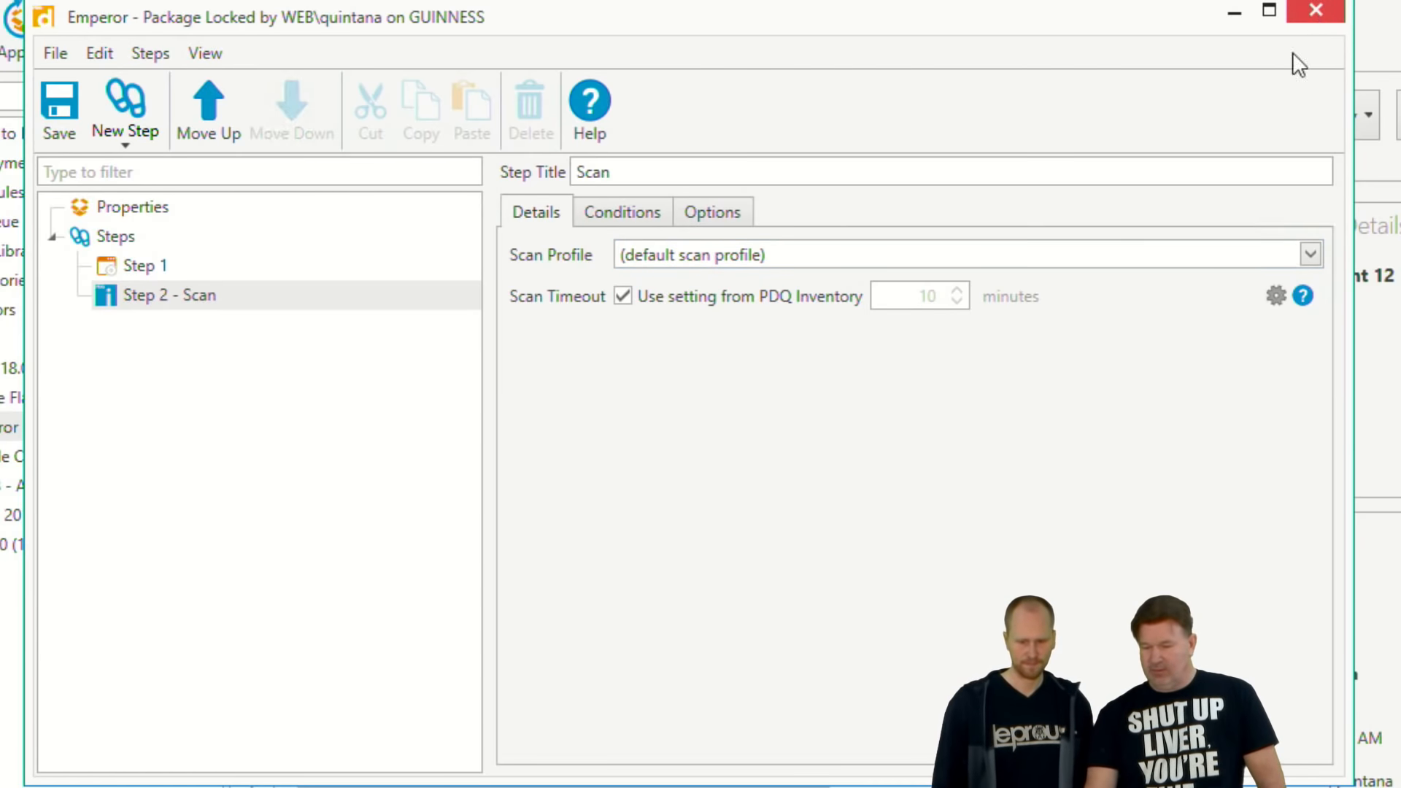
left_click(598, 457)
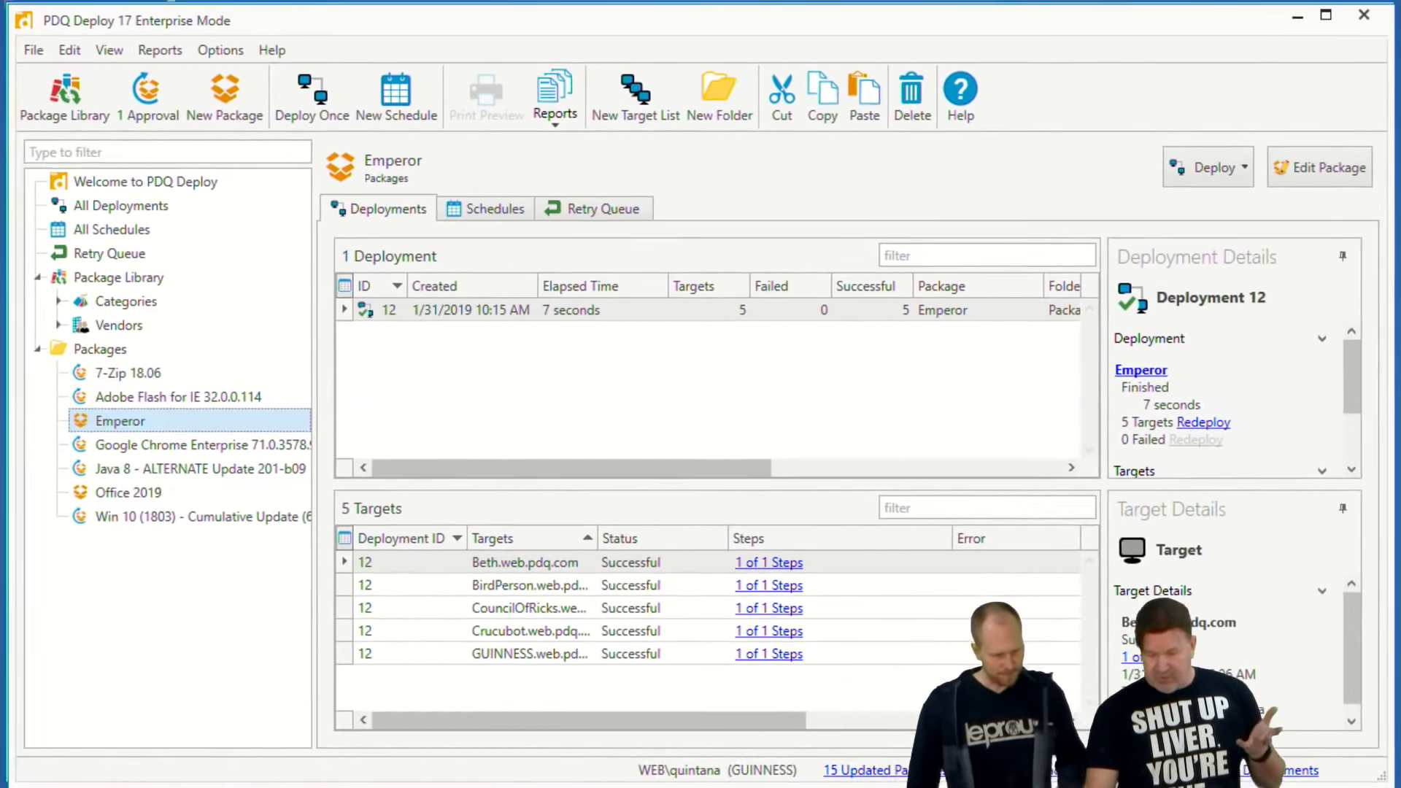
Switch to PDQ Inventory and start a new dynamic collection named Emperor.
mouse_move(370, 786)
left_click(369, 751)
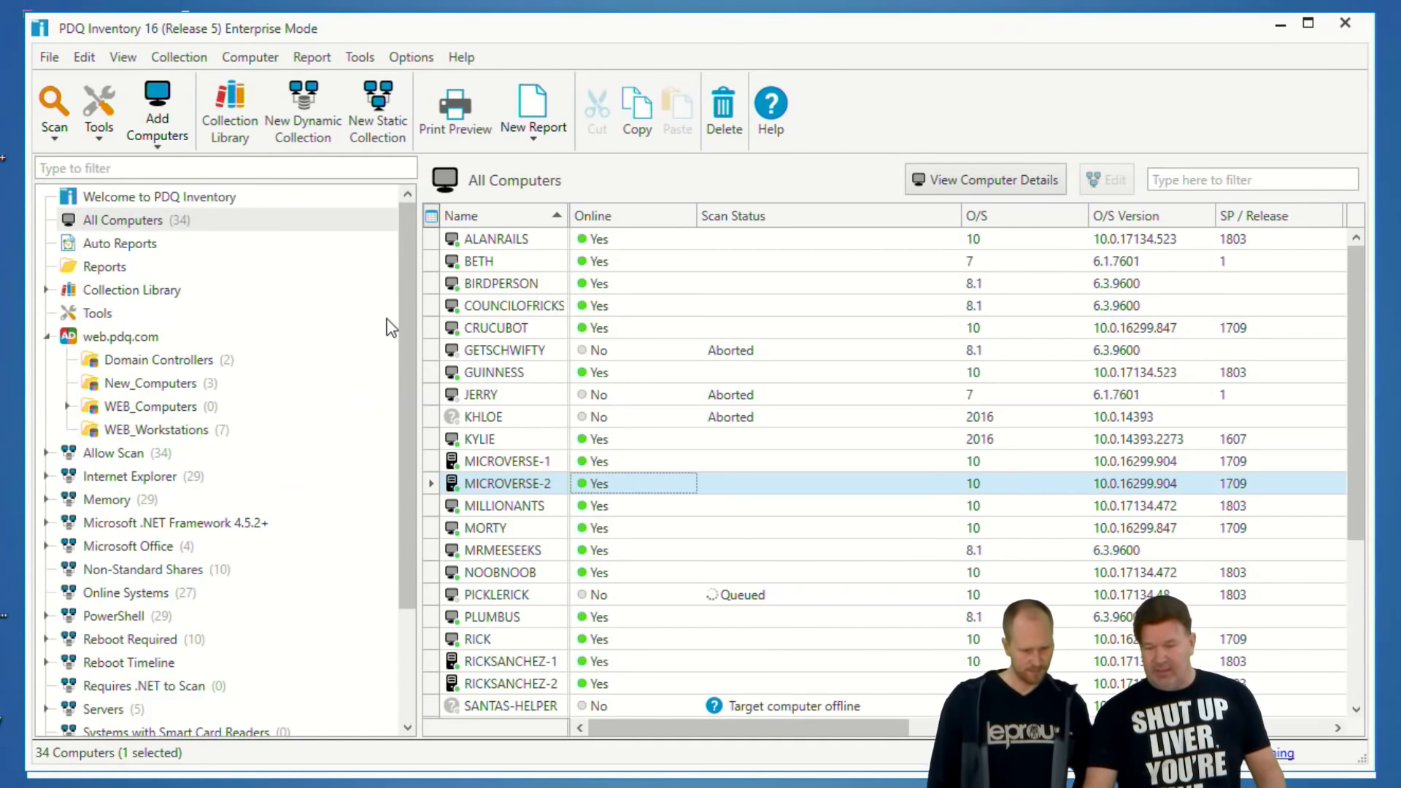
left_click(295, 118)
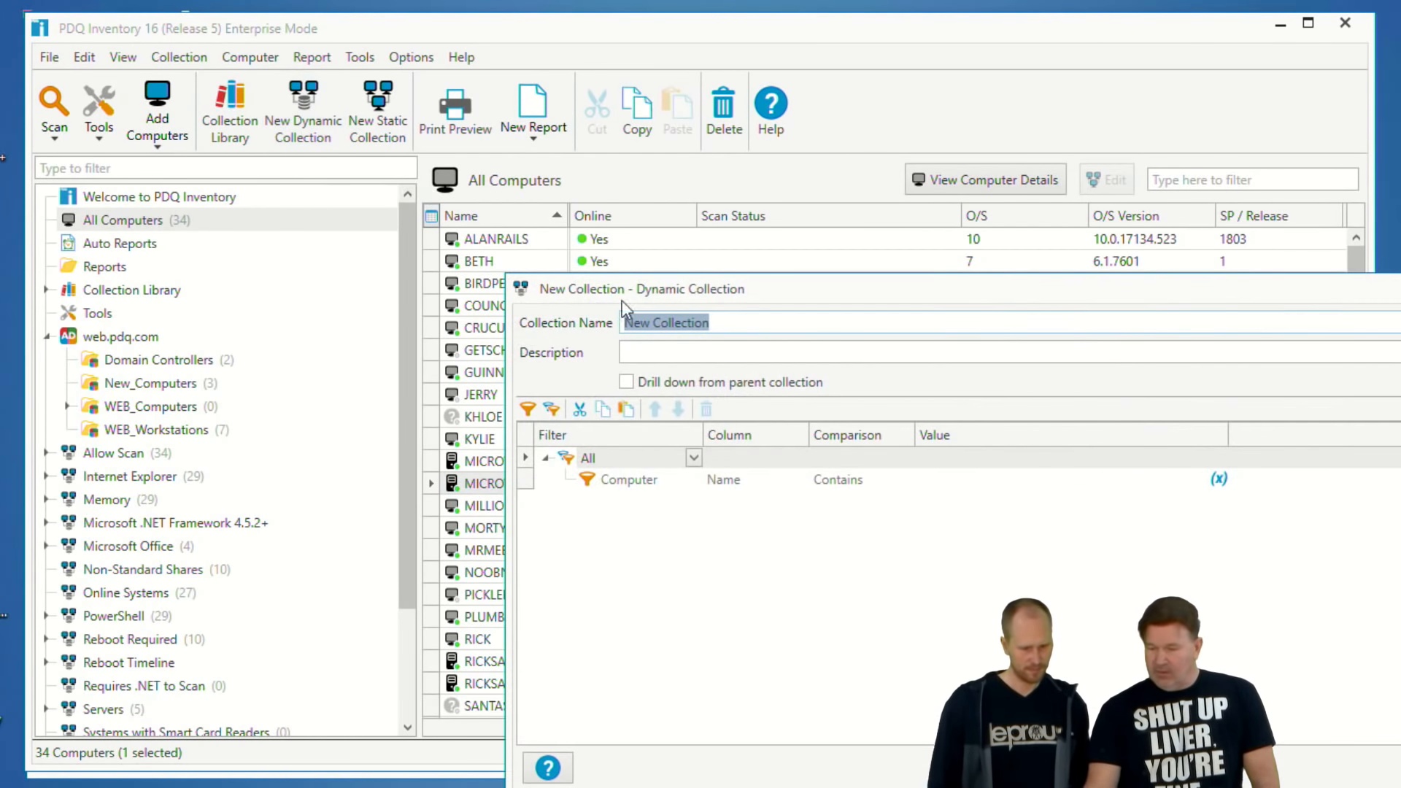
left_click_drag(705, 288, 562, 241)
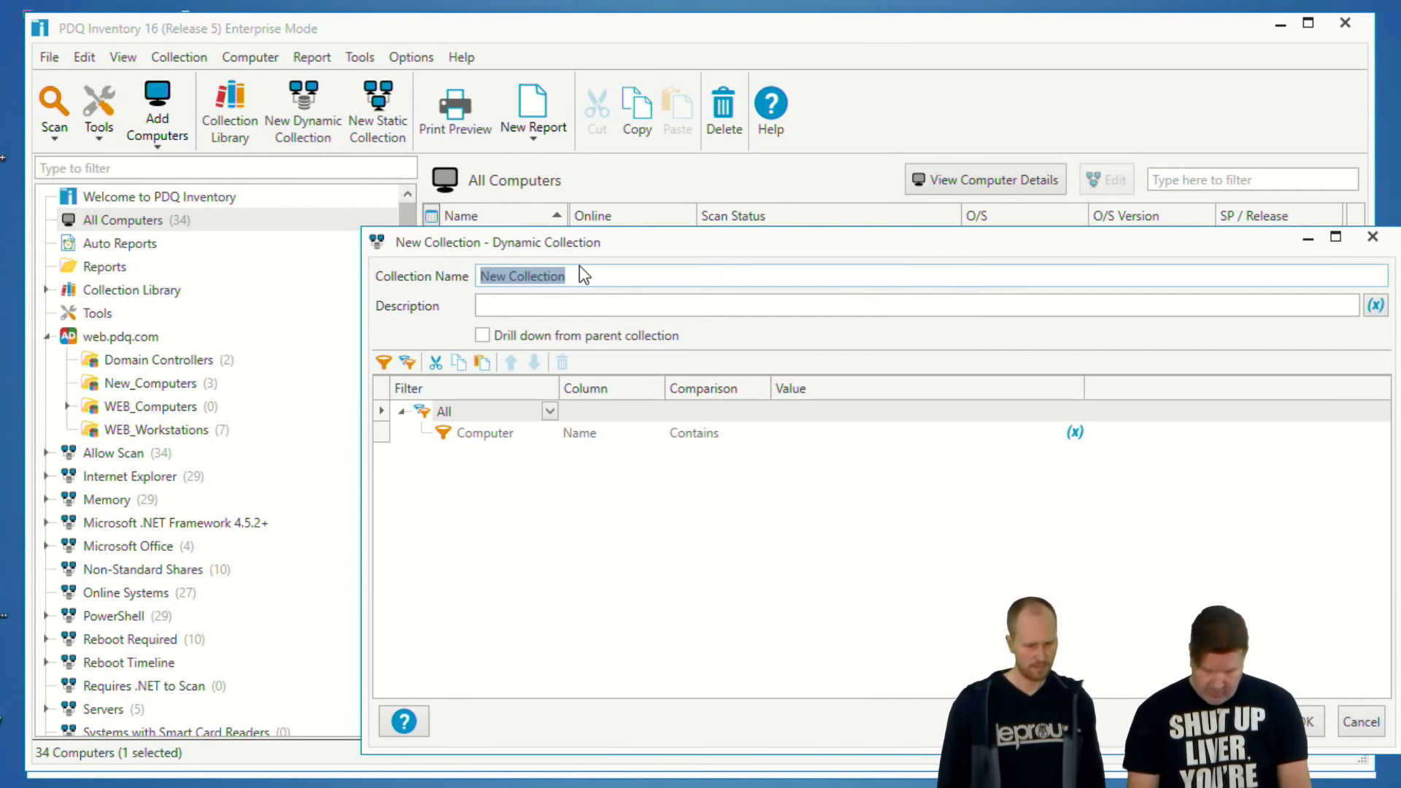
type("Emperor")
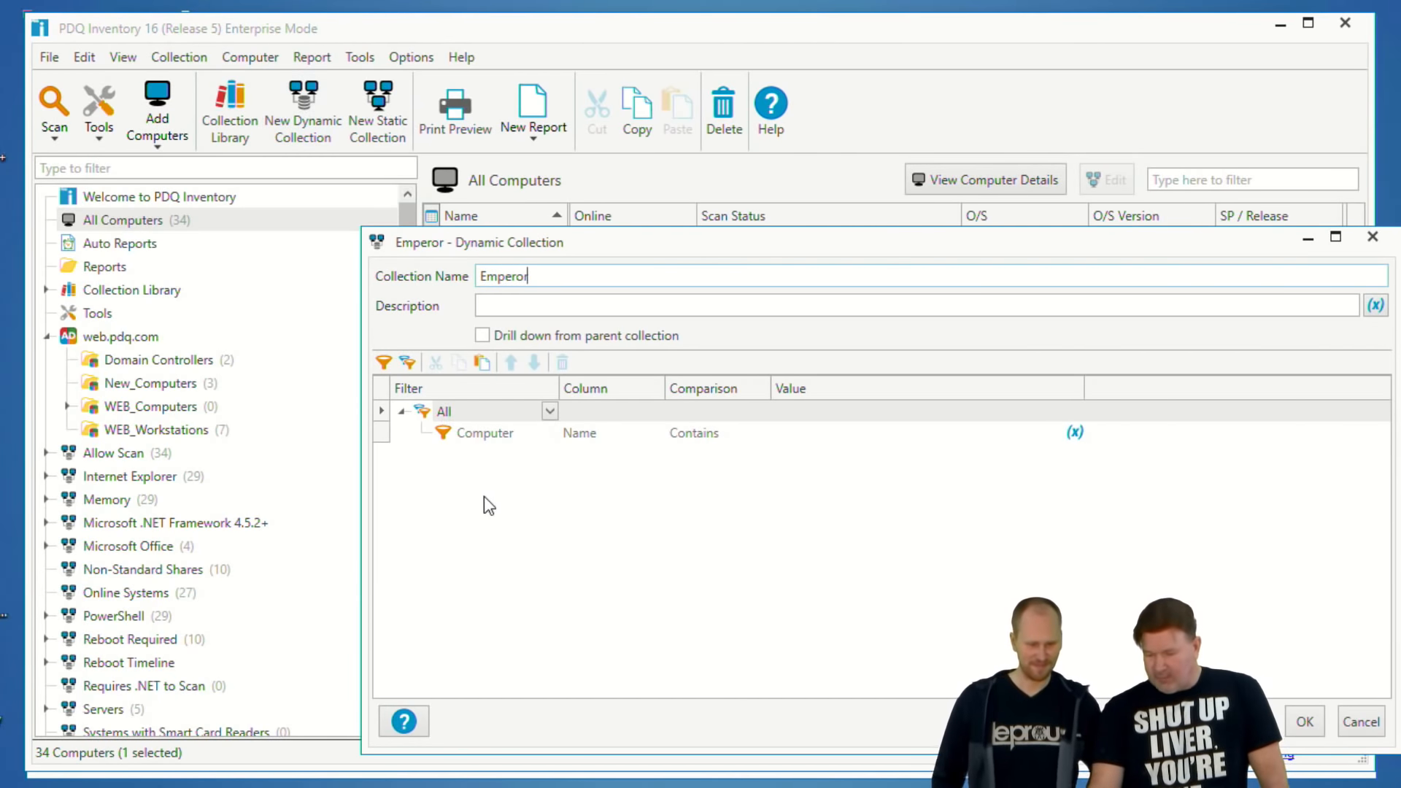
Open BETH's computer details and view its scanned registry values.
left_click(886, 136)
double_click(523, 260)
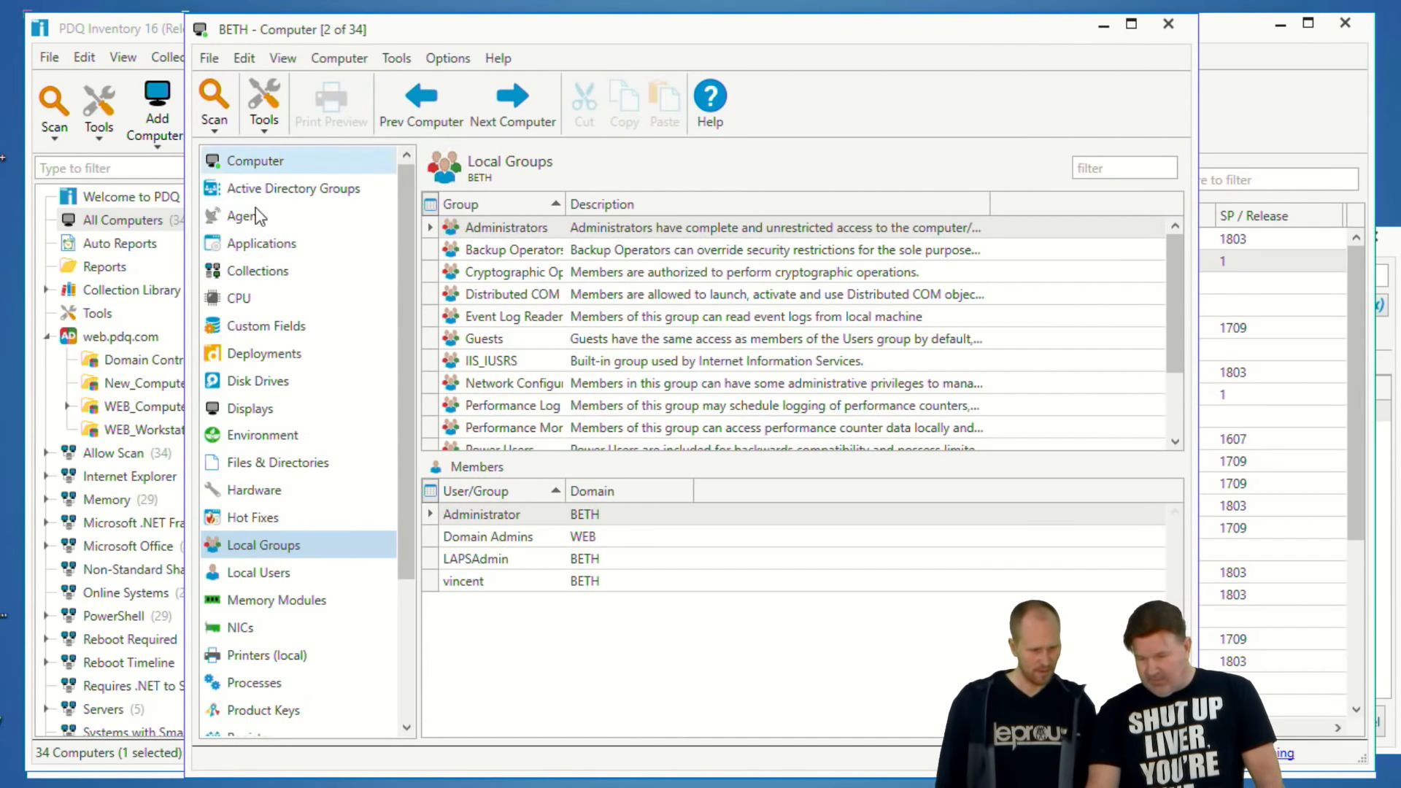
scroll(256, 247, "down", 3)
left_click(250, 573)
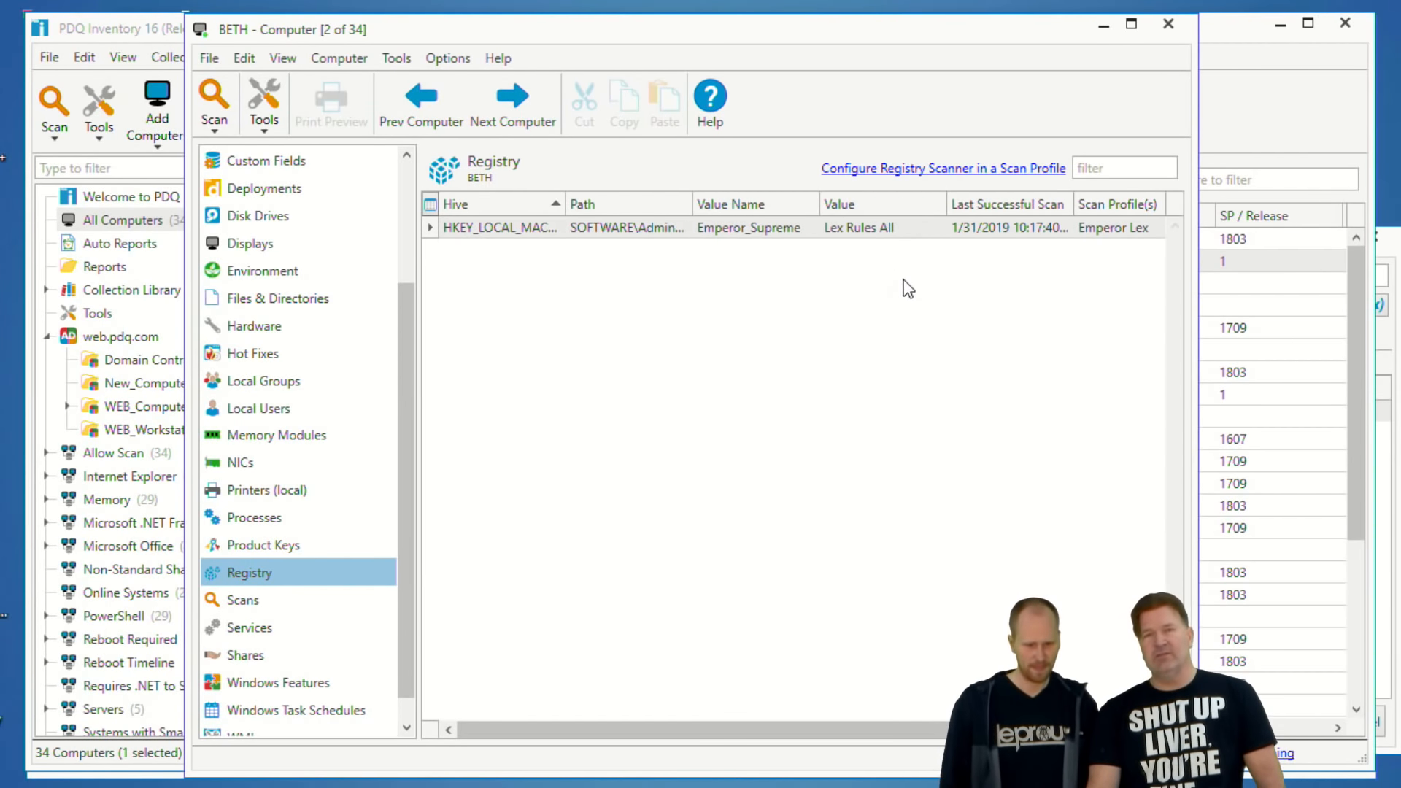
Close BETH's details and save the Emperor dynamic collection with the filter Registry, Value Name, Contains, Lex.
left_click(1168, 32)
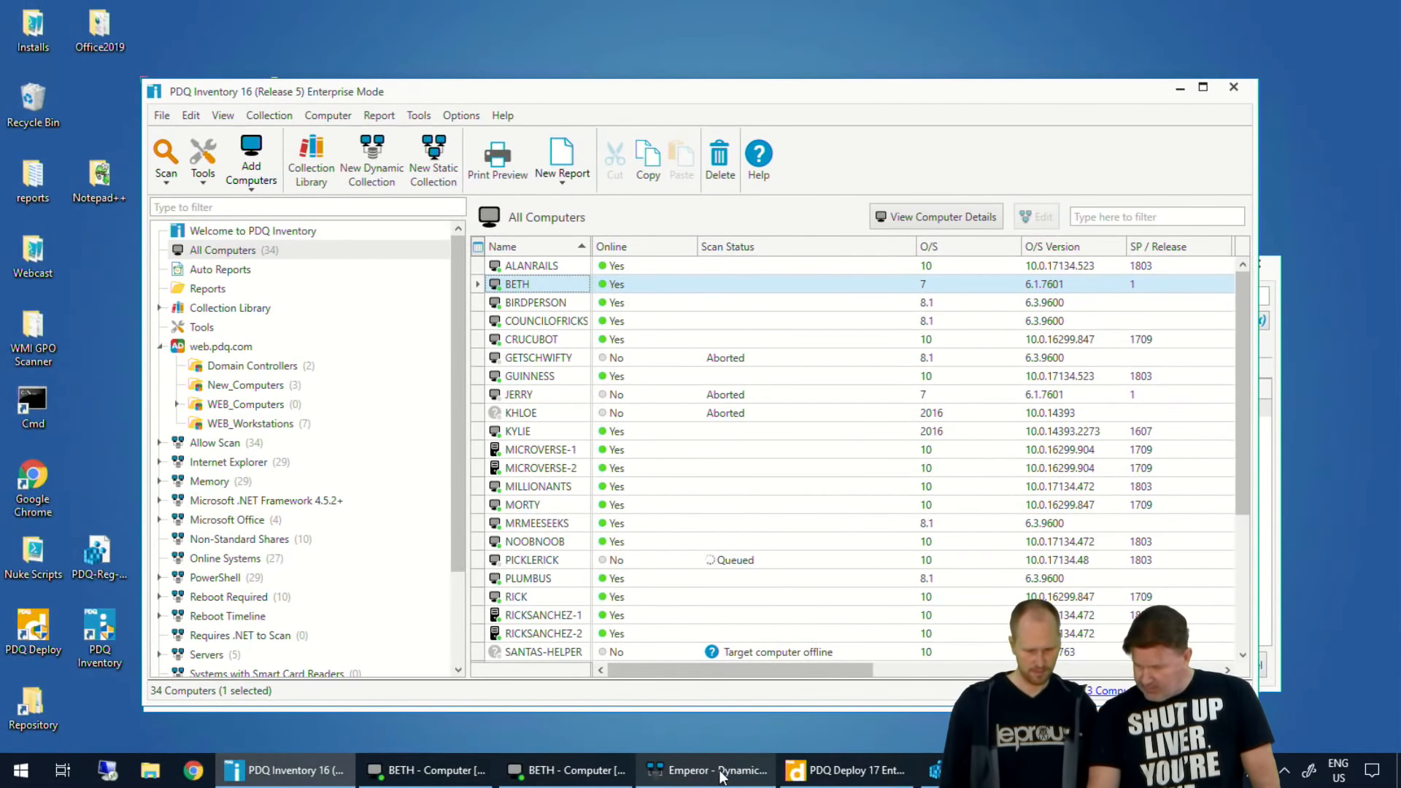
left_click(718, 771)
left_click(547, 427)
left_click(576, 425)
scroll(555, 554, "down", 4)
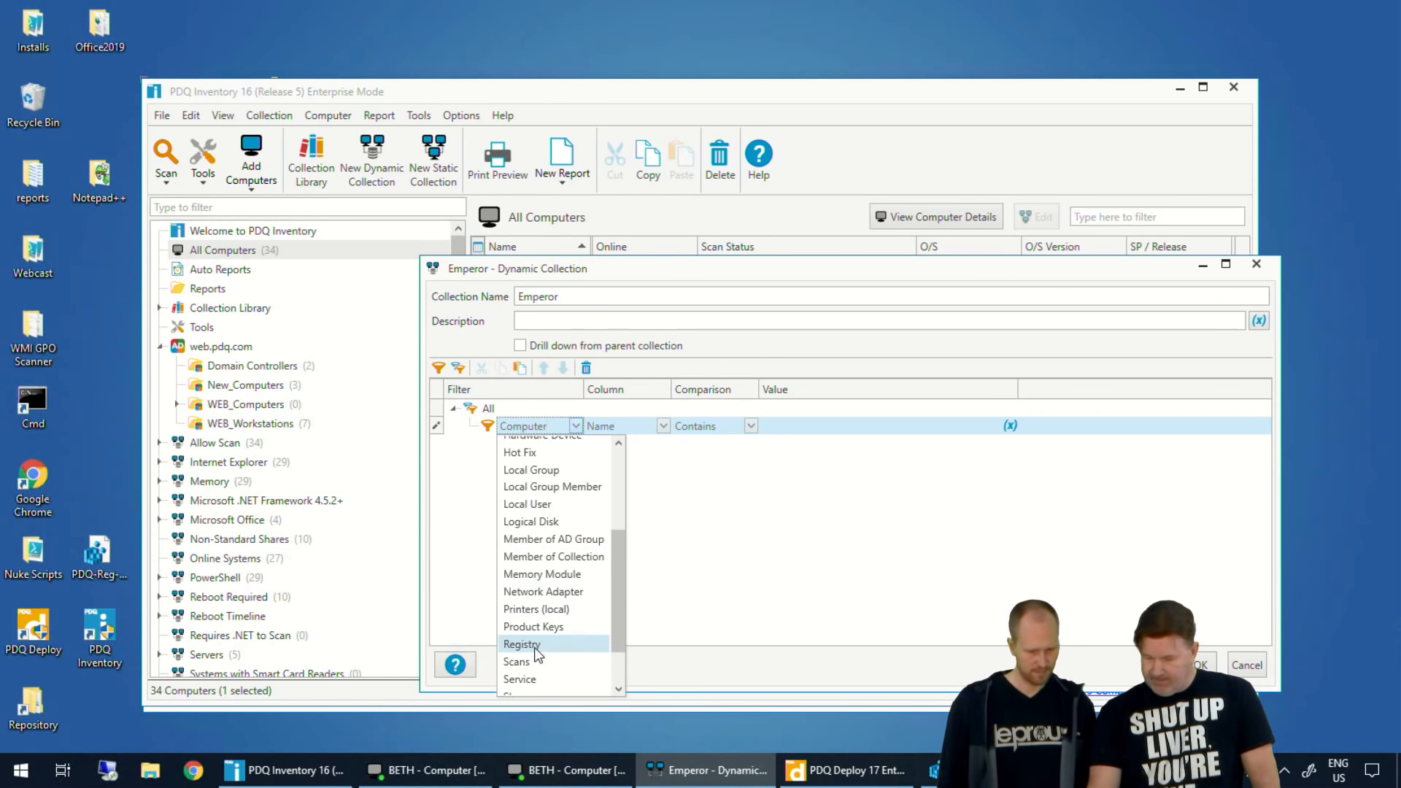
left_click(524, 644)
left_click(663, 425)
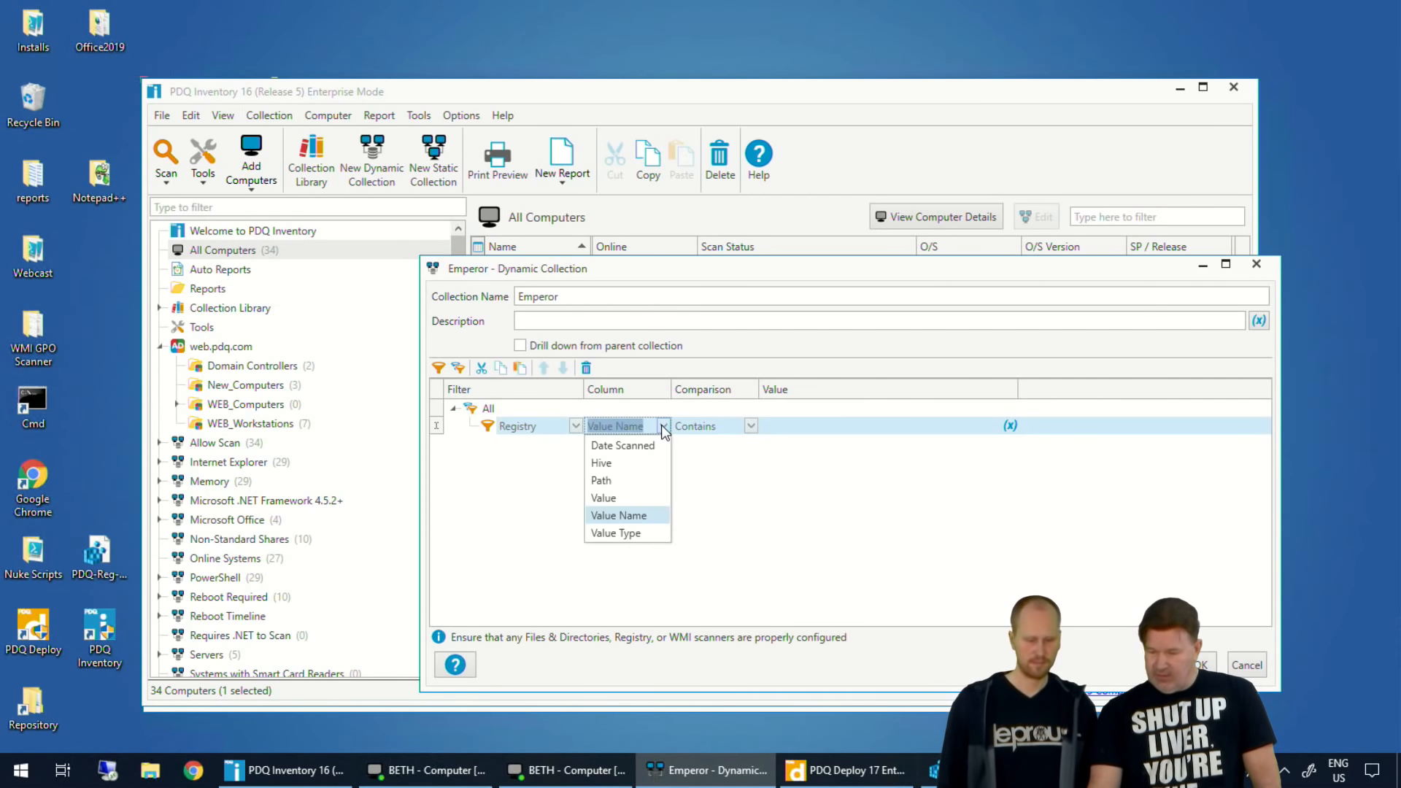
left_click(662, 425)
left_click(769, 423)
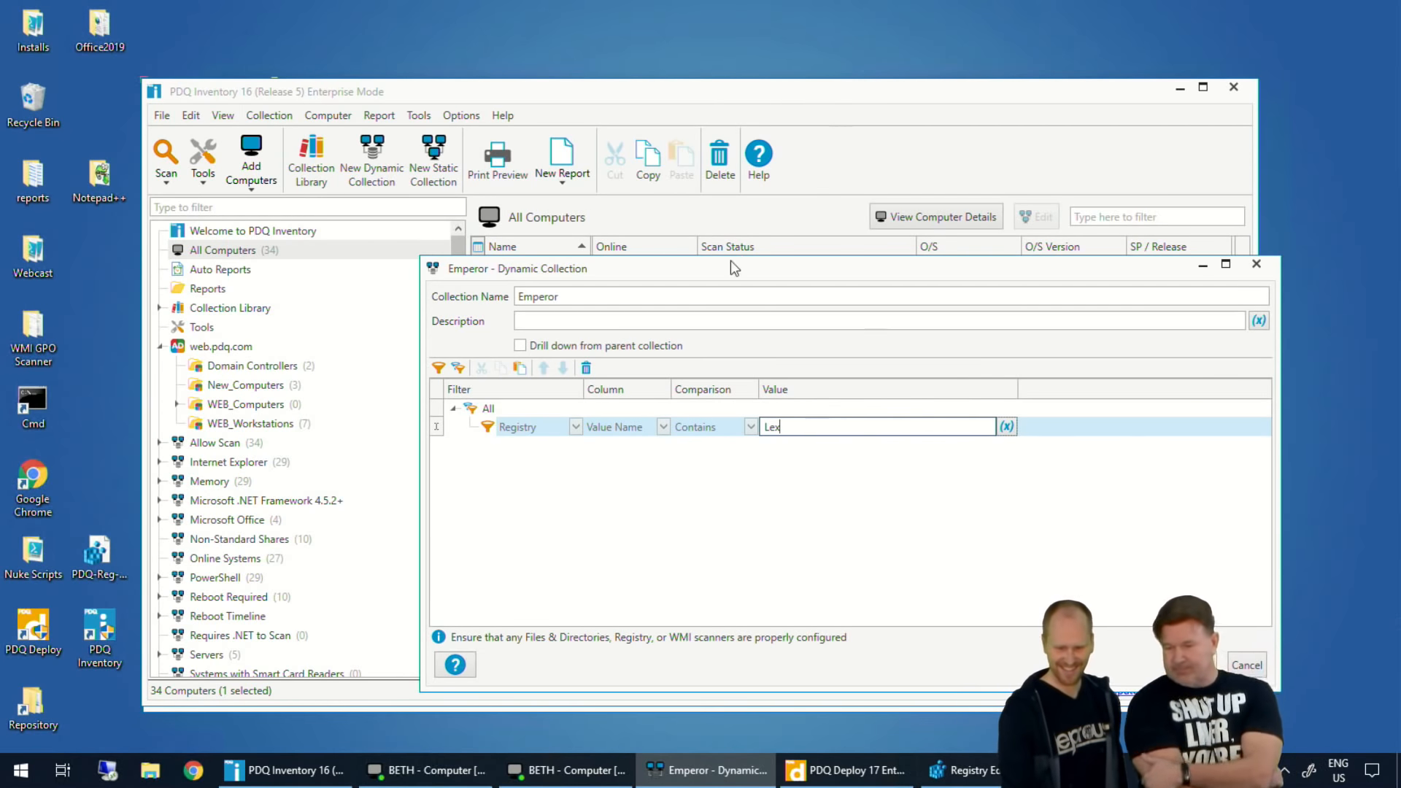
left_click_drag(729, 261, 584, 183)
left_click(766, 407)
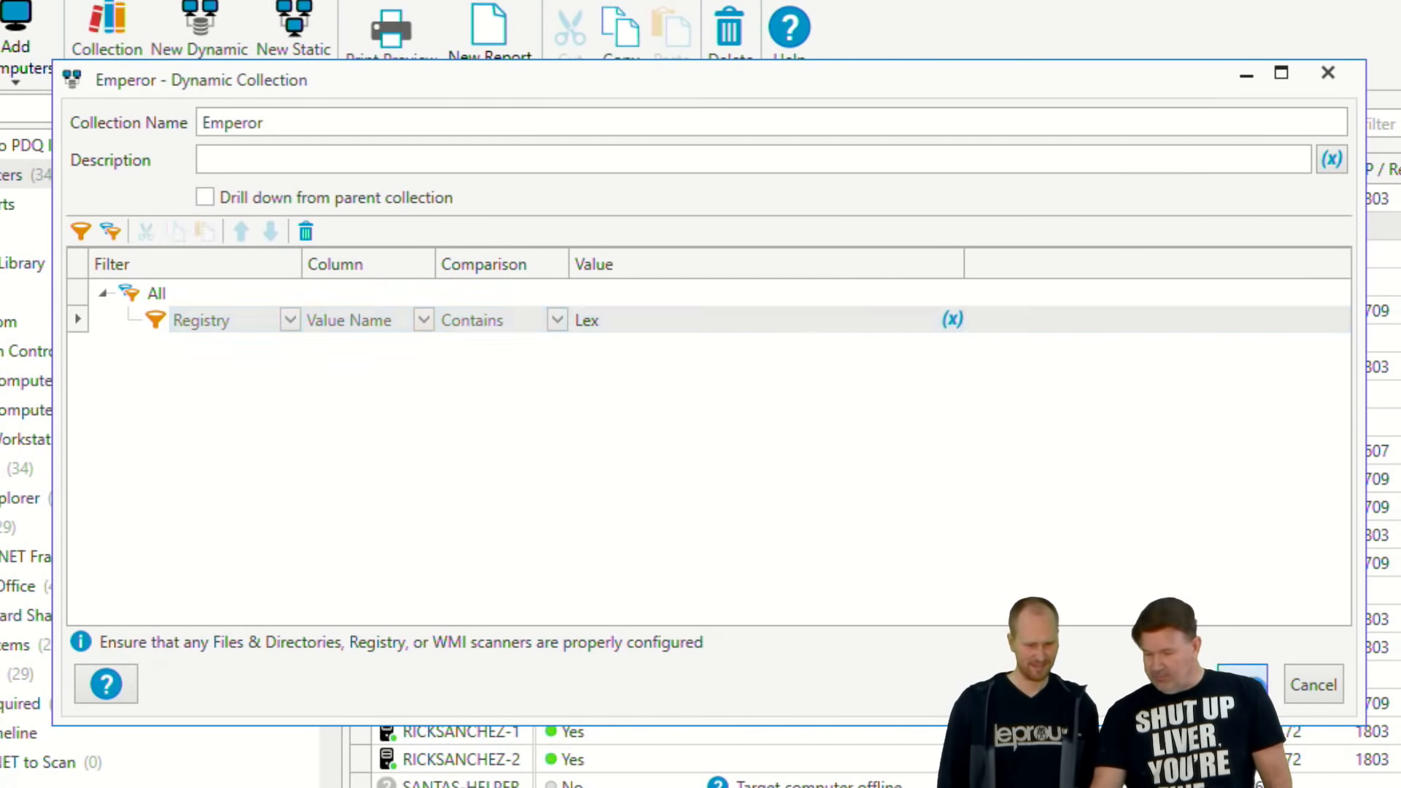
left_click(1257, 686)
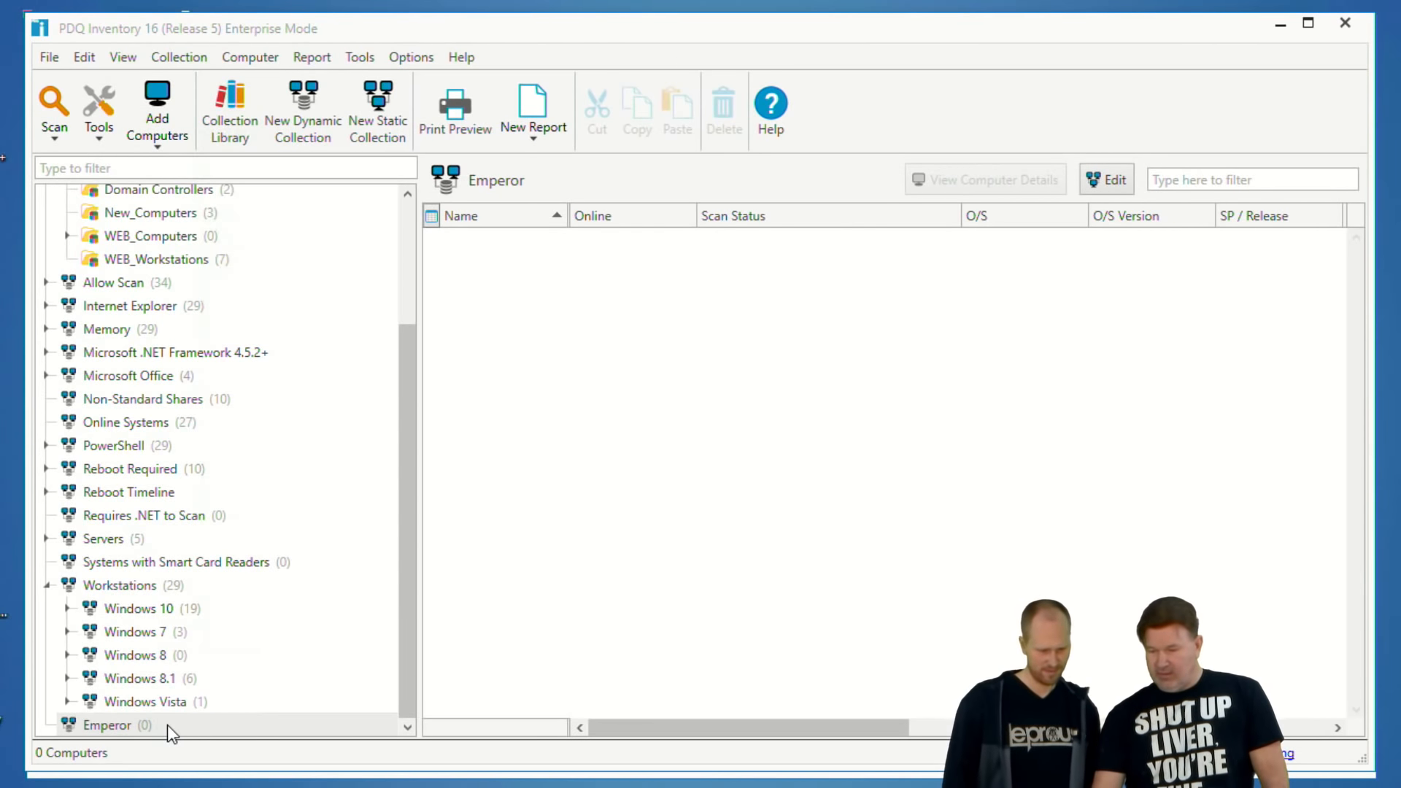
Edit the Emperor collection so its Registry filter checks the Value column, and save it.
double_click(124, 726)
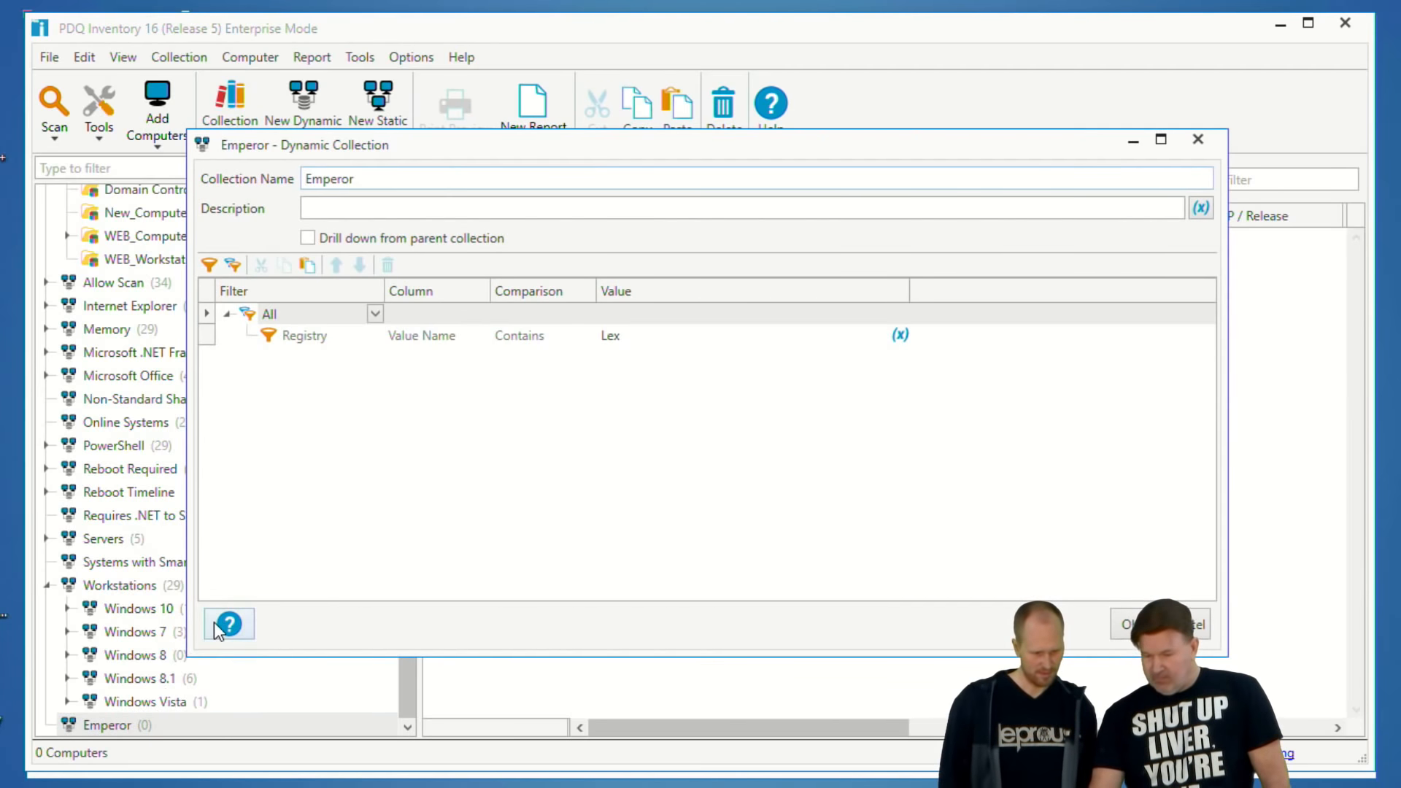
left_click(458, 337)
left_click(482, 333)
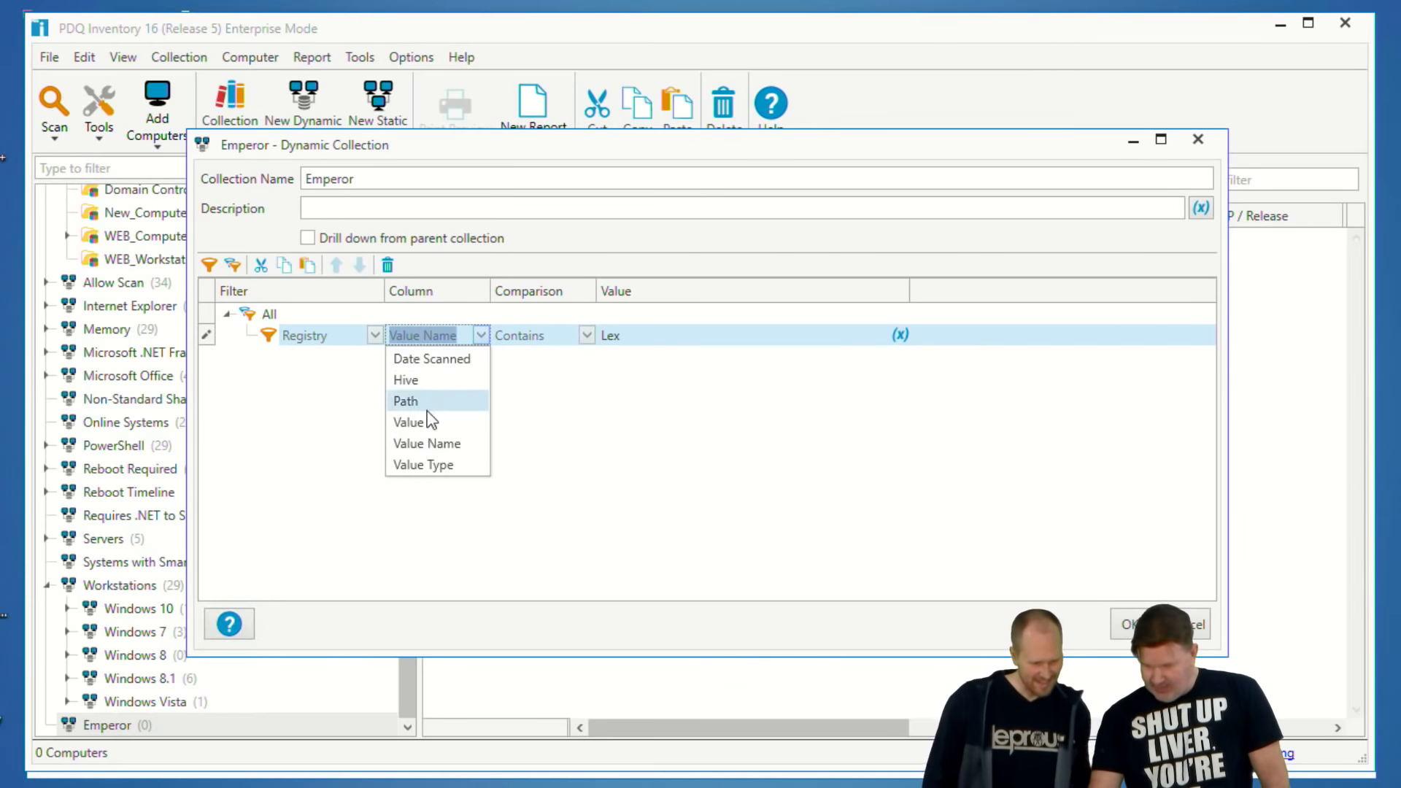
left_click(408, 421)
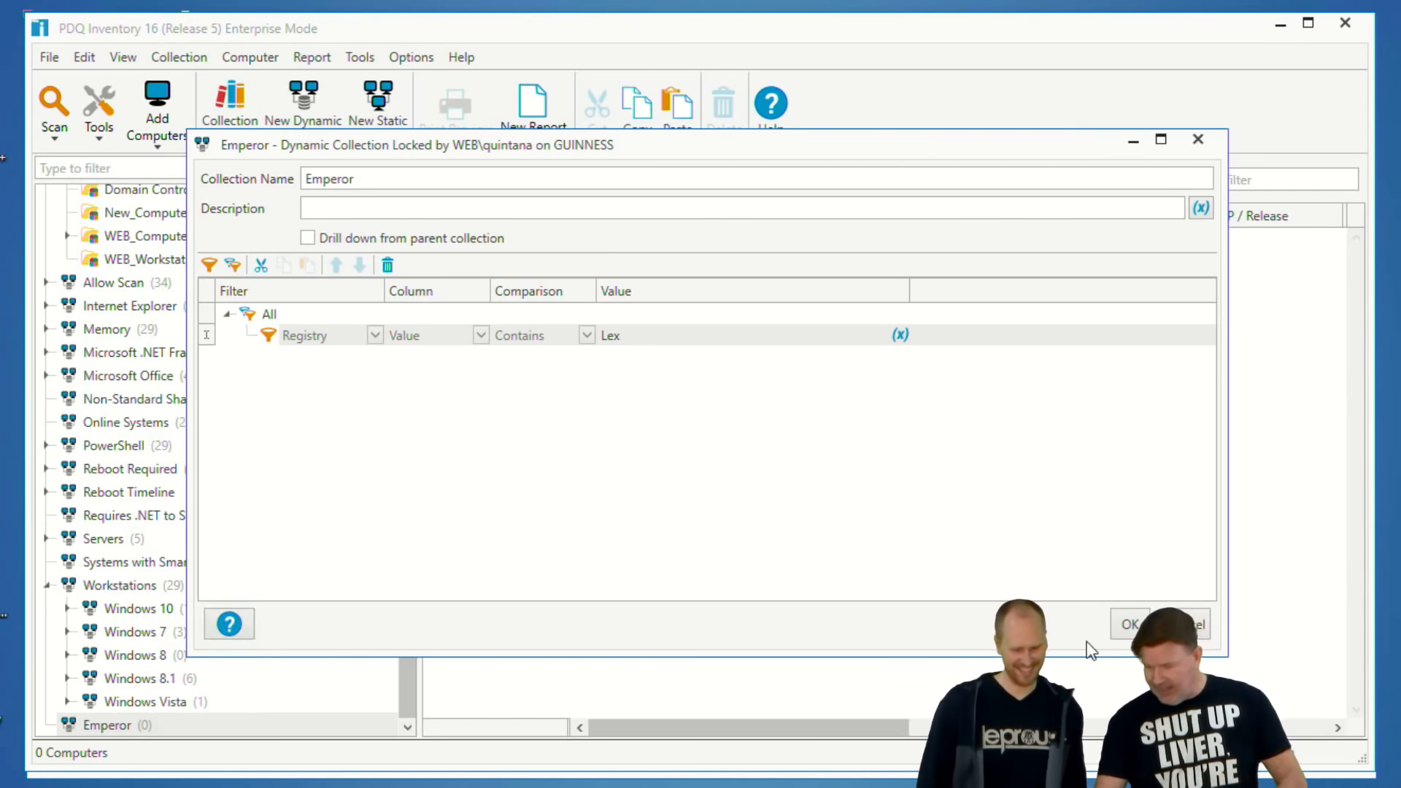
left_click(1123, 621)
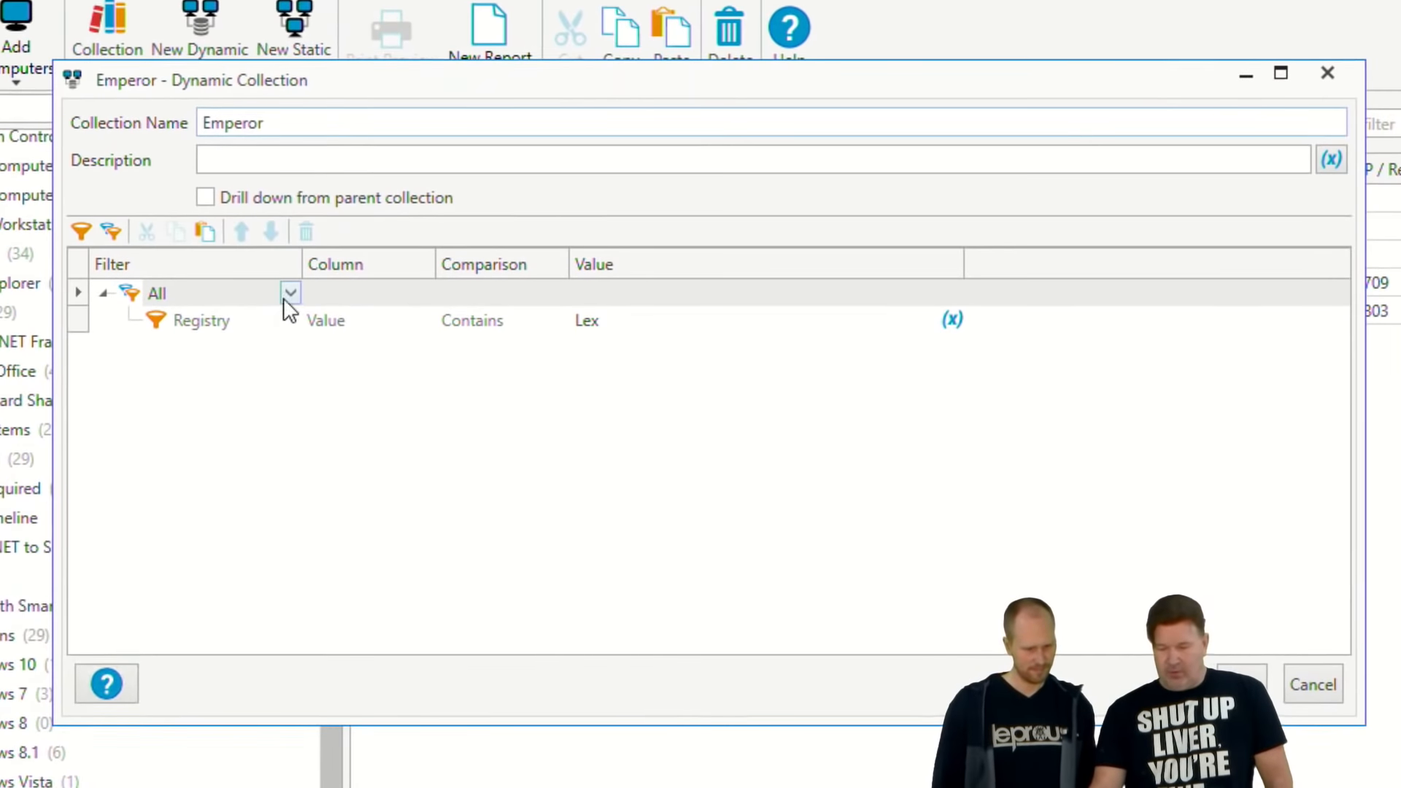
Rename the collection to needs lex as Emperor and negate its top-level All filter group to target computers lacking the value.
left_click(204, 124)
type("needs ")
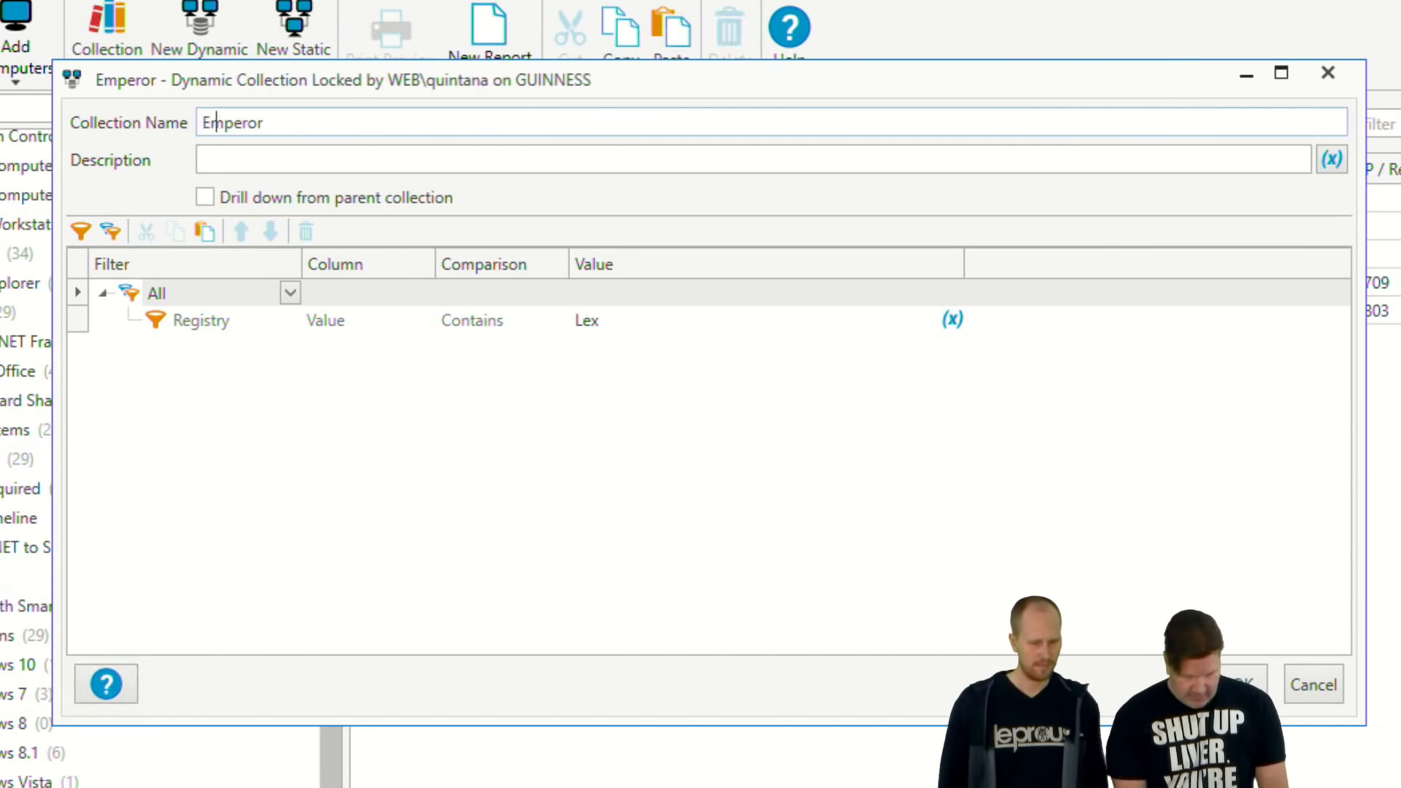
type("lex as")
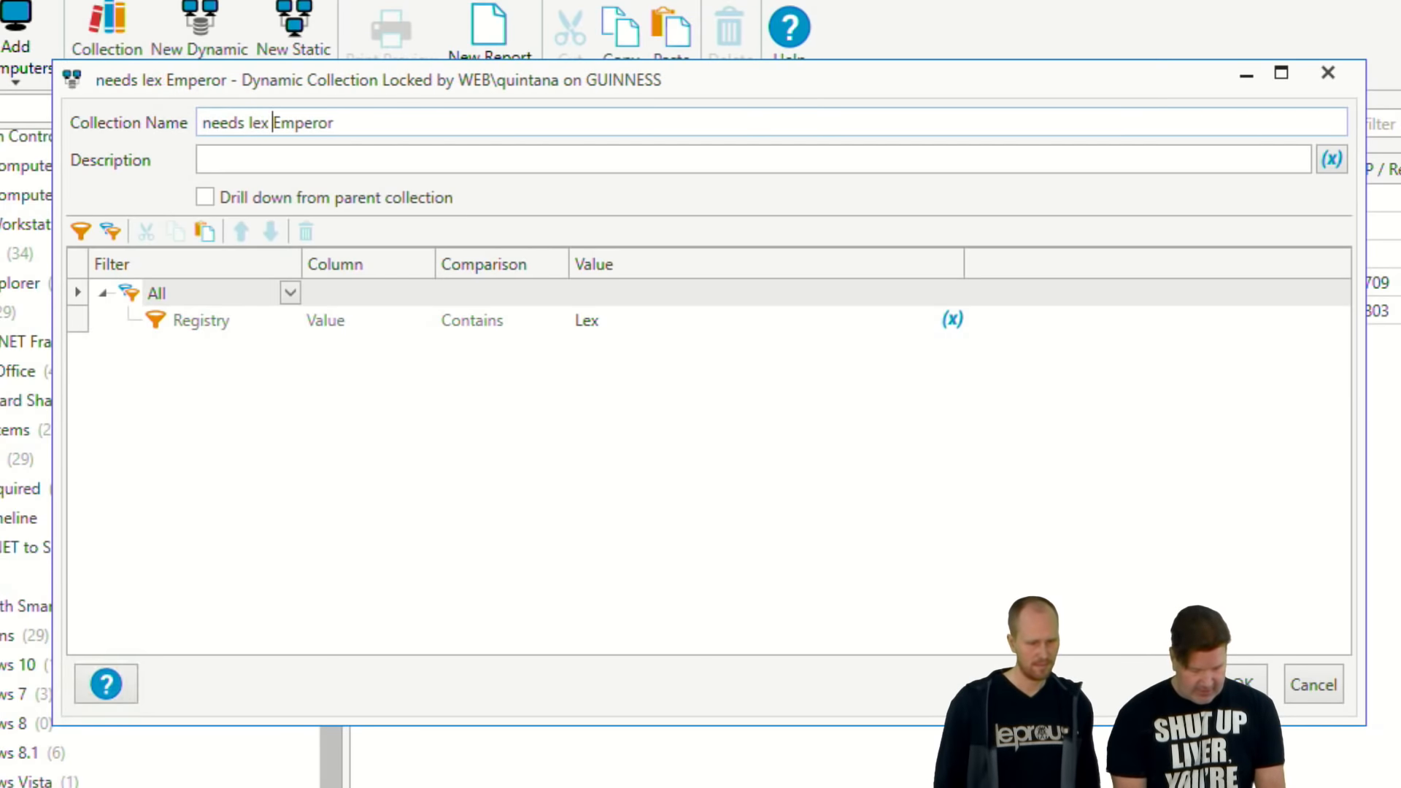
left_click(291, 292)
left_click(193, 403)
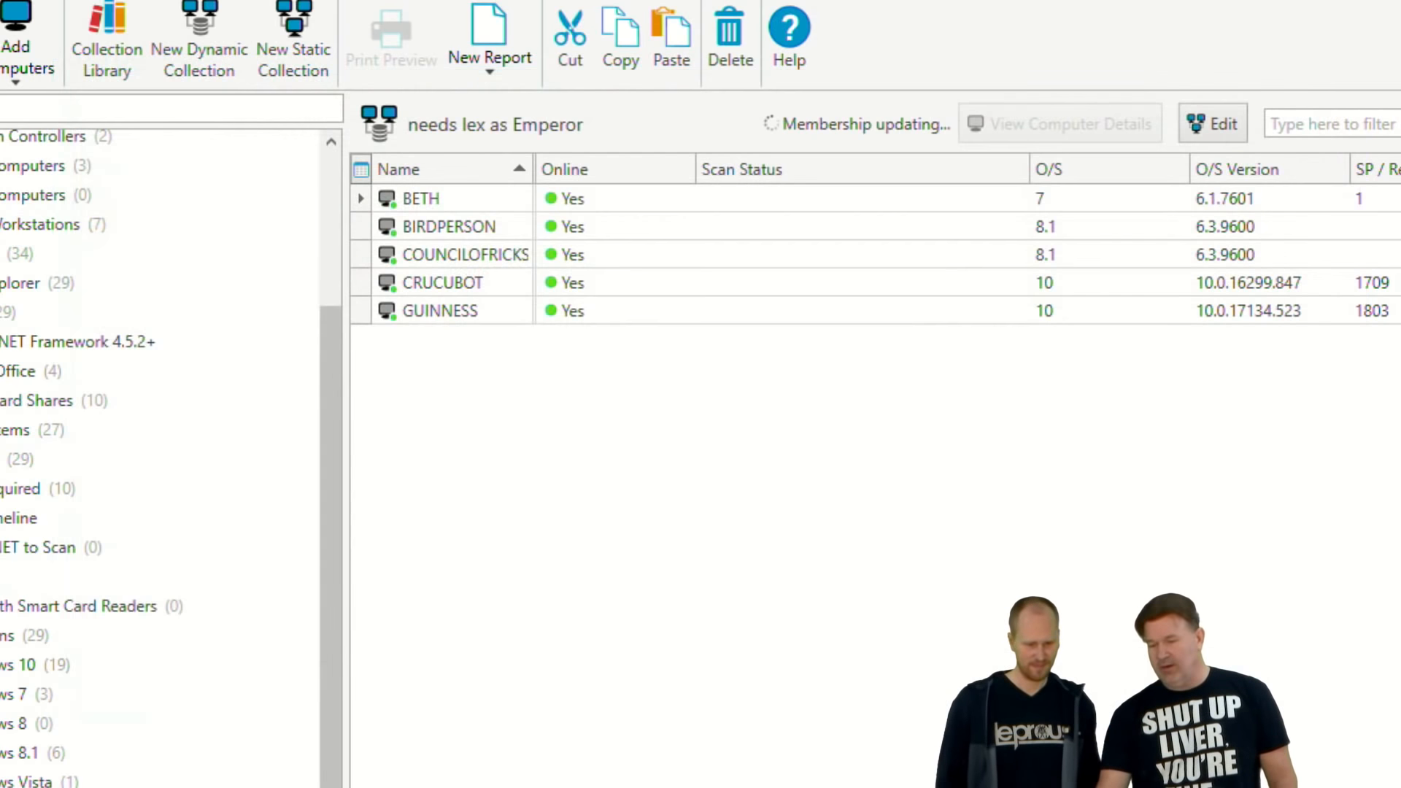
left_click(1243, 683)
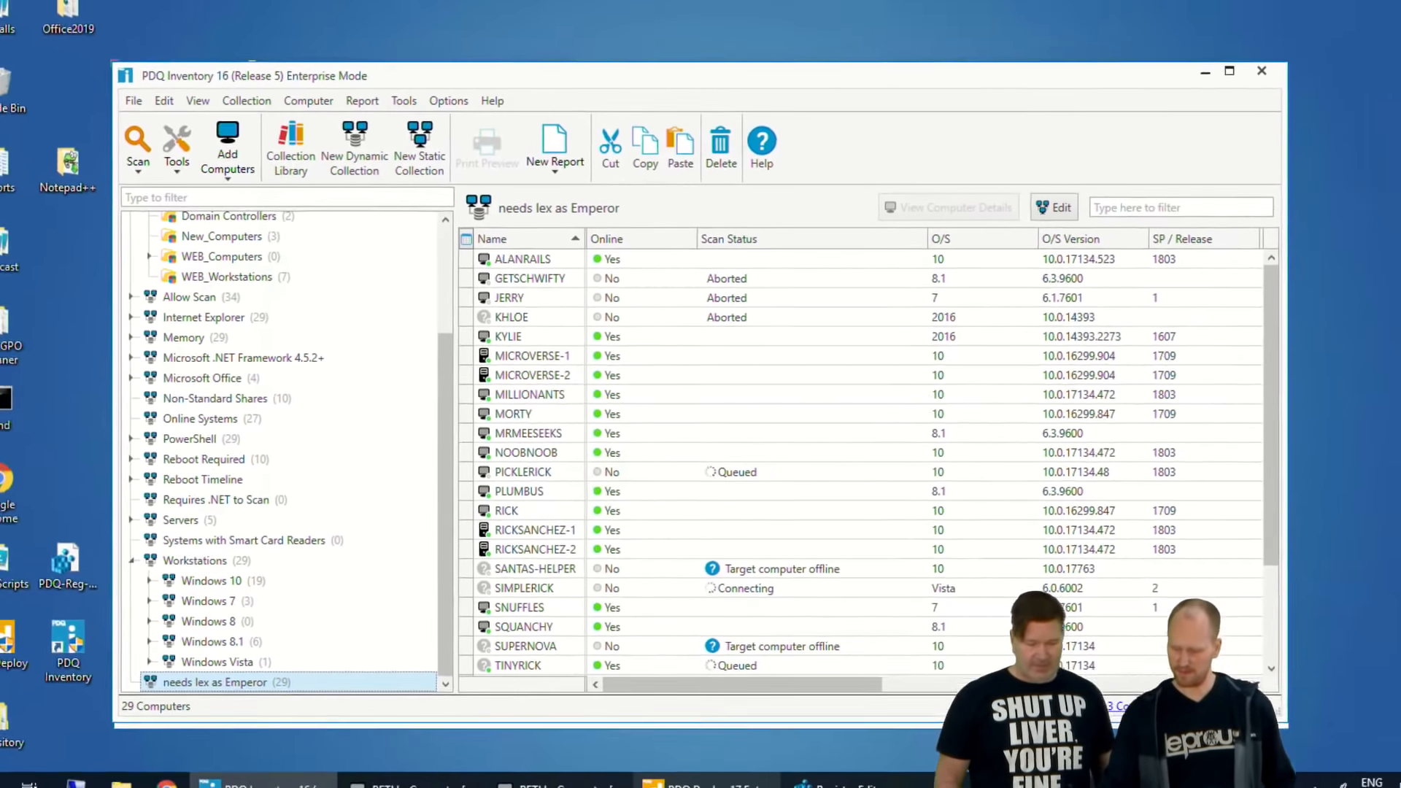
Switch to PDQ Deploy and open the Java 8 - ALTERNATE Update 201-b09 package.
left_click(710, 775)
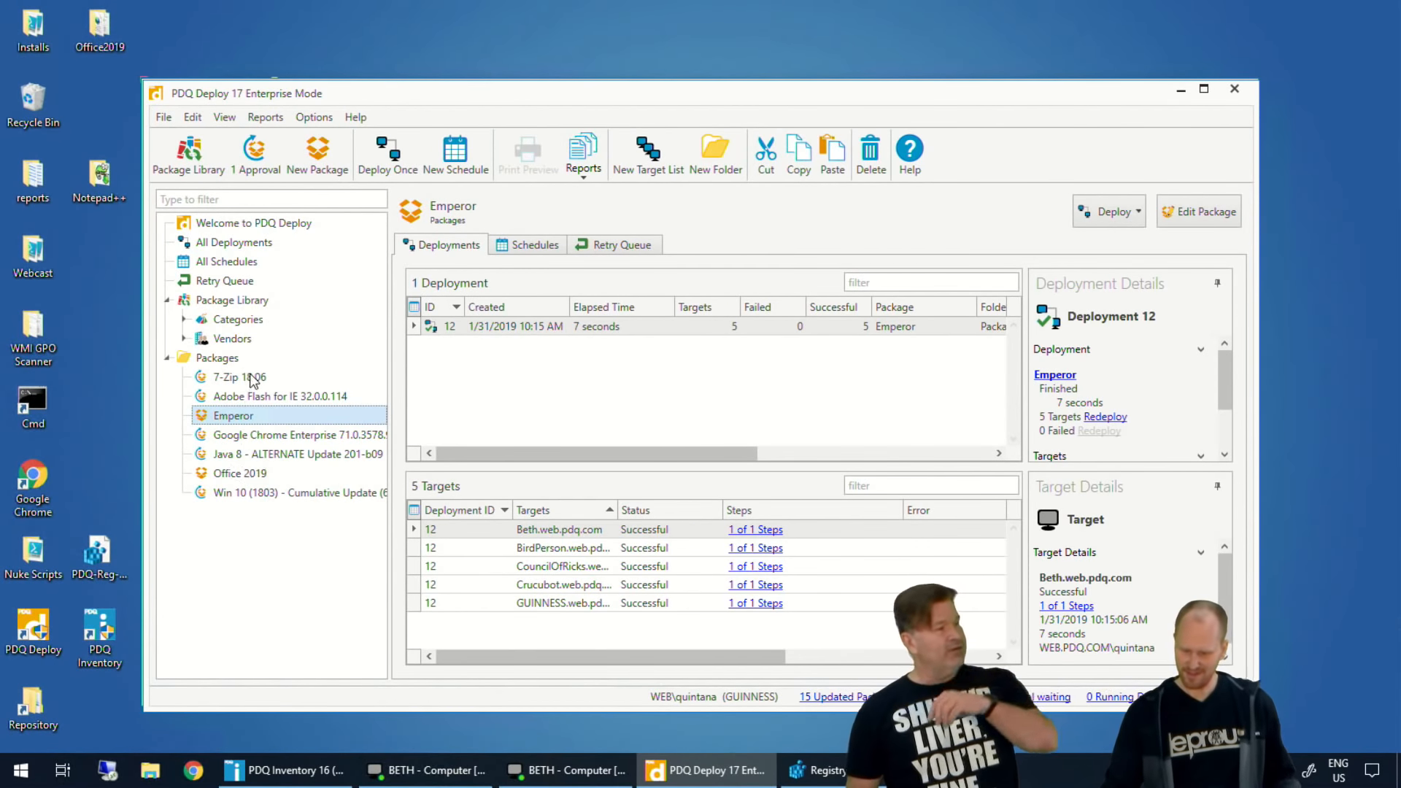
left_click(242, 301)
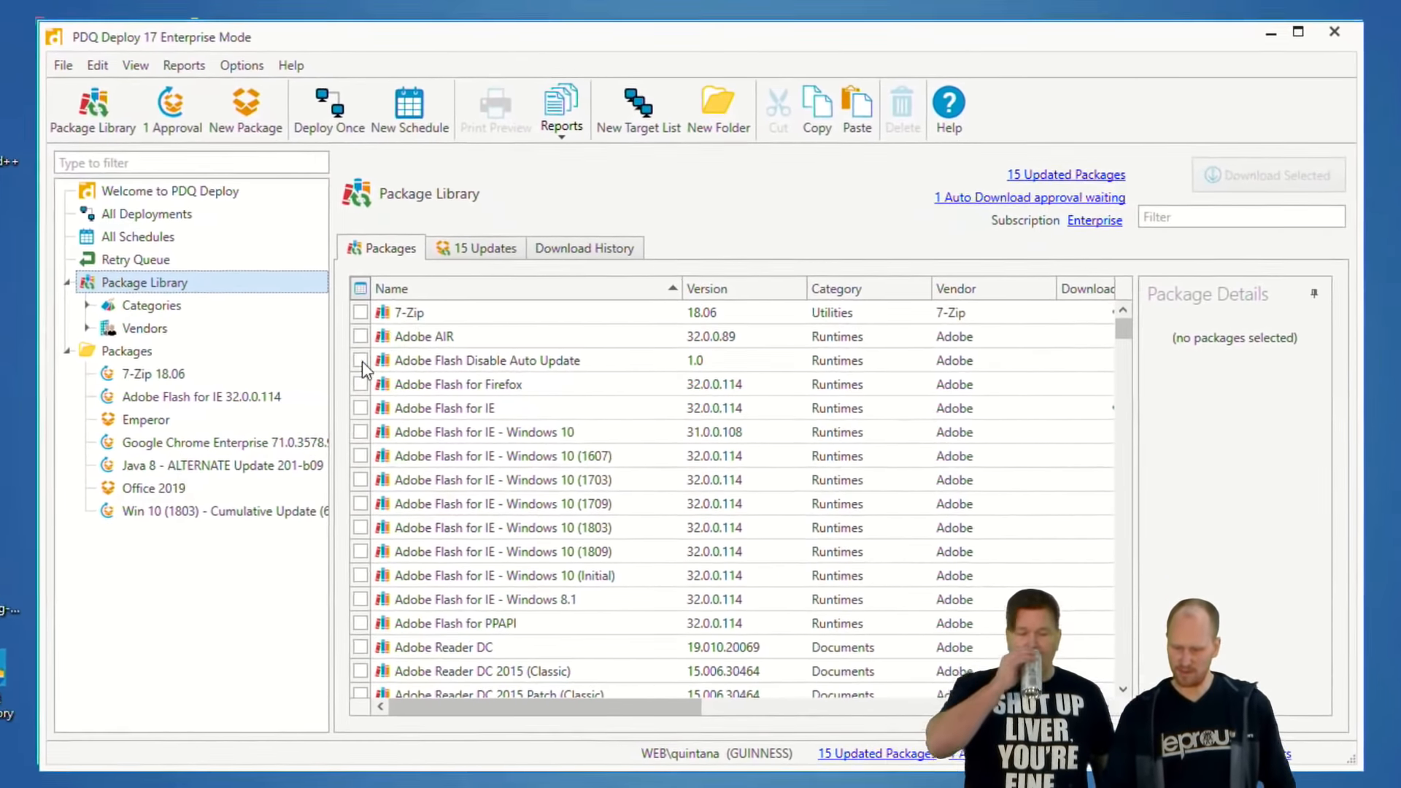
left_click(153, 465)
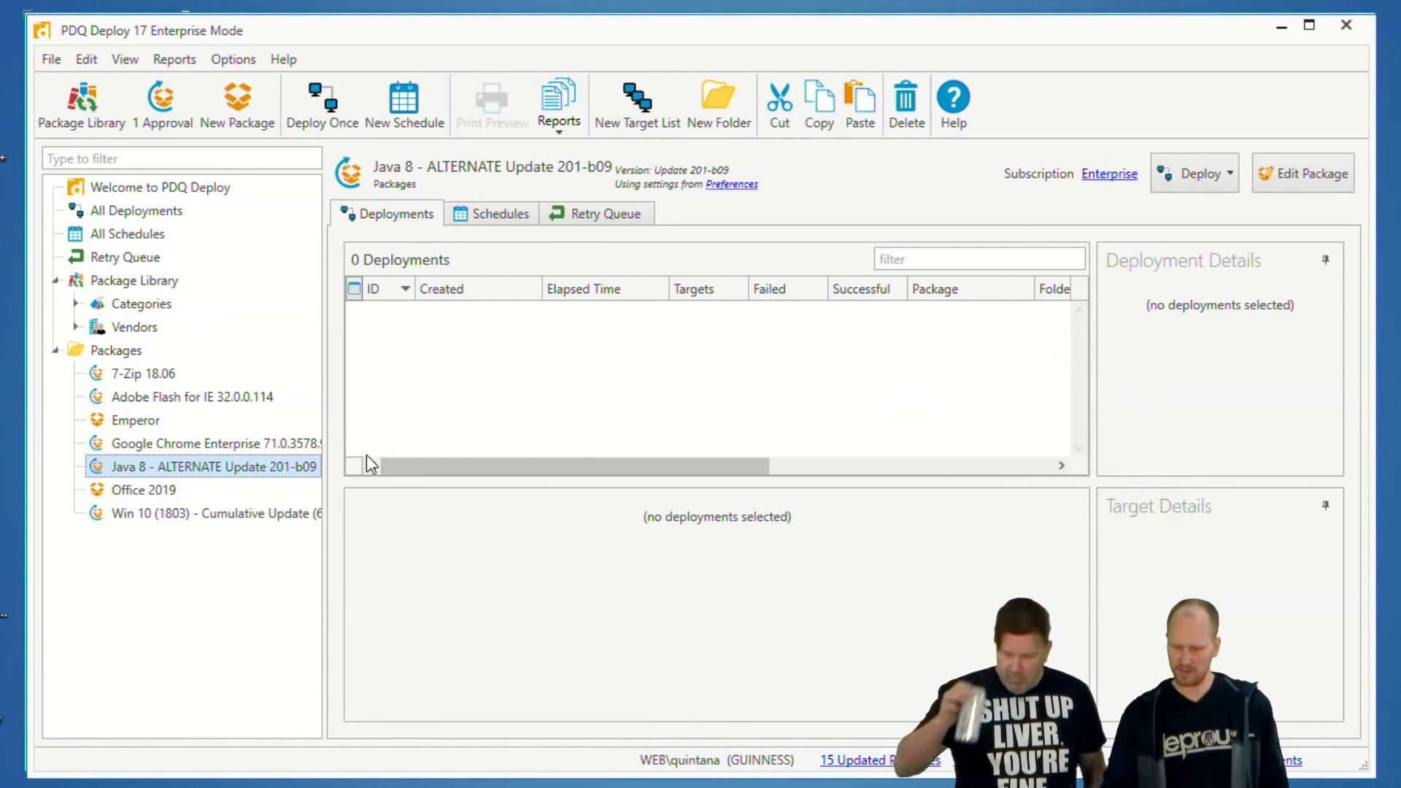
double_click(153, 474)
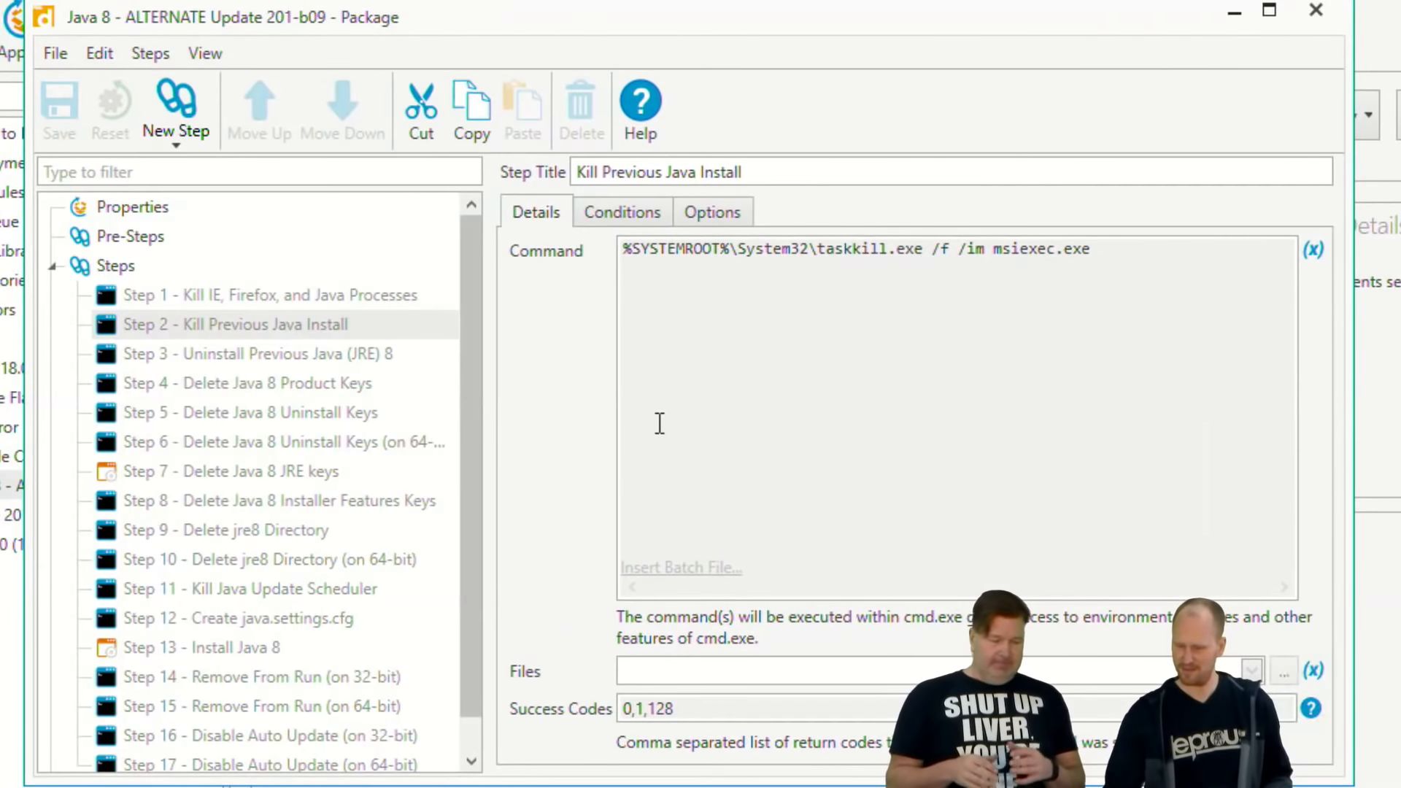
Examine the full process-killing commands in Steps 1 and 2 of the Java 8 package.
left_click(472, 299)
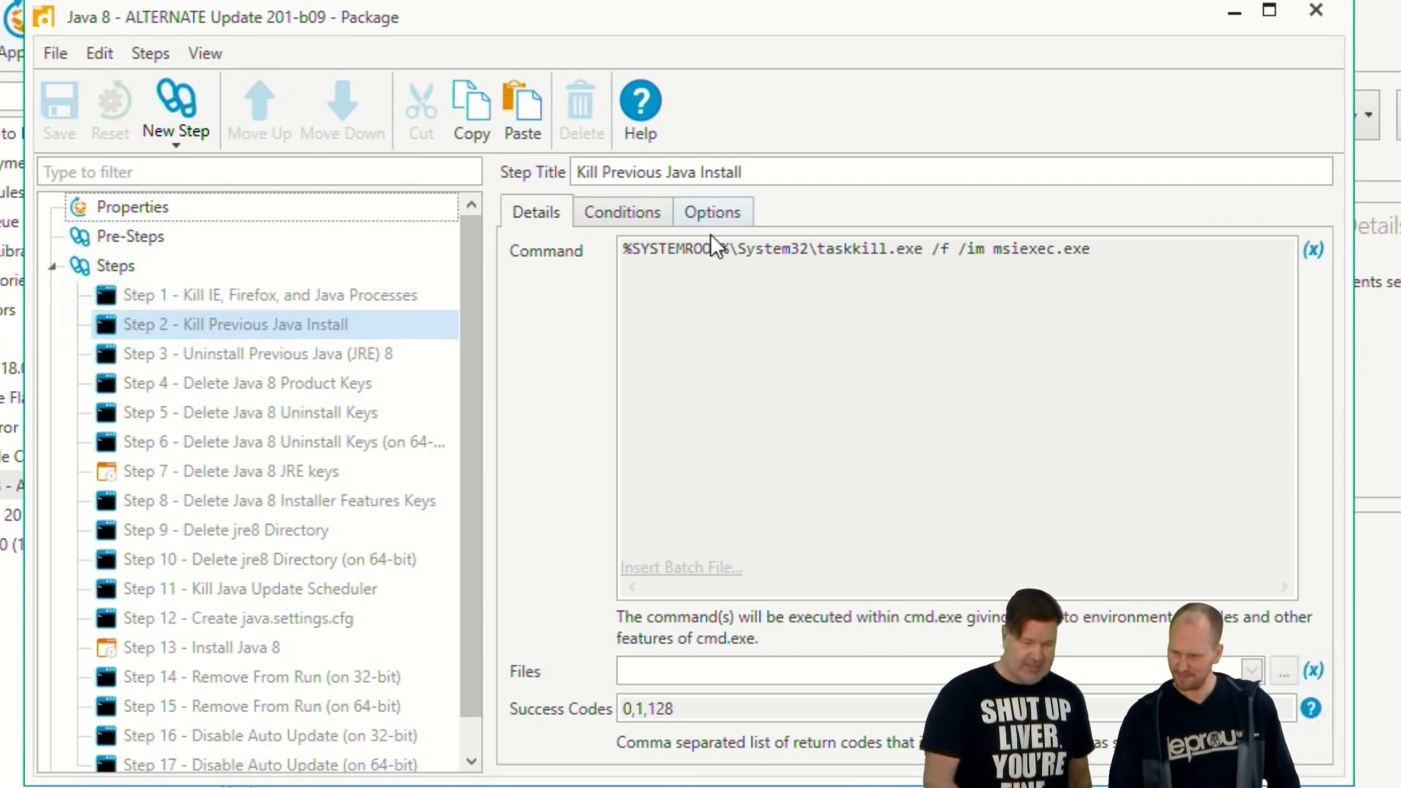
left_click(281, 325)
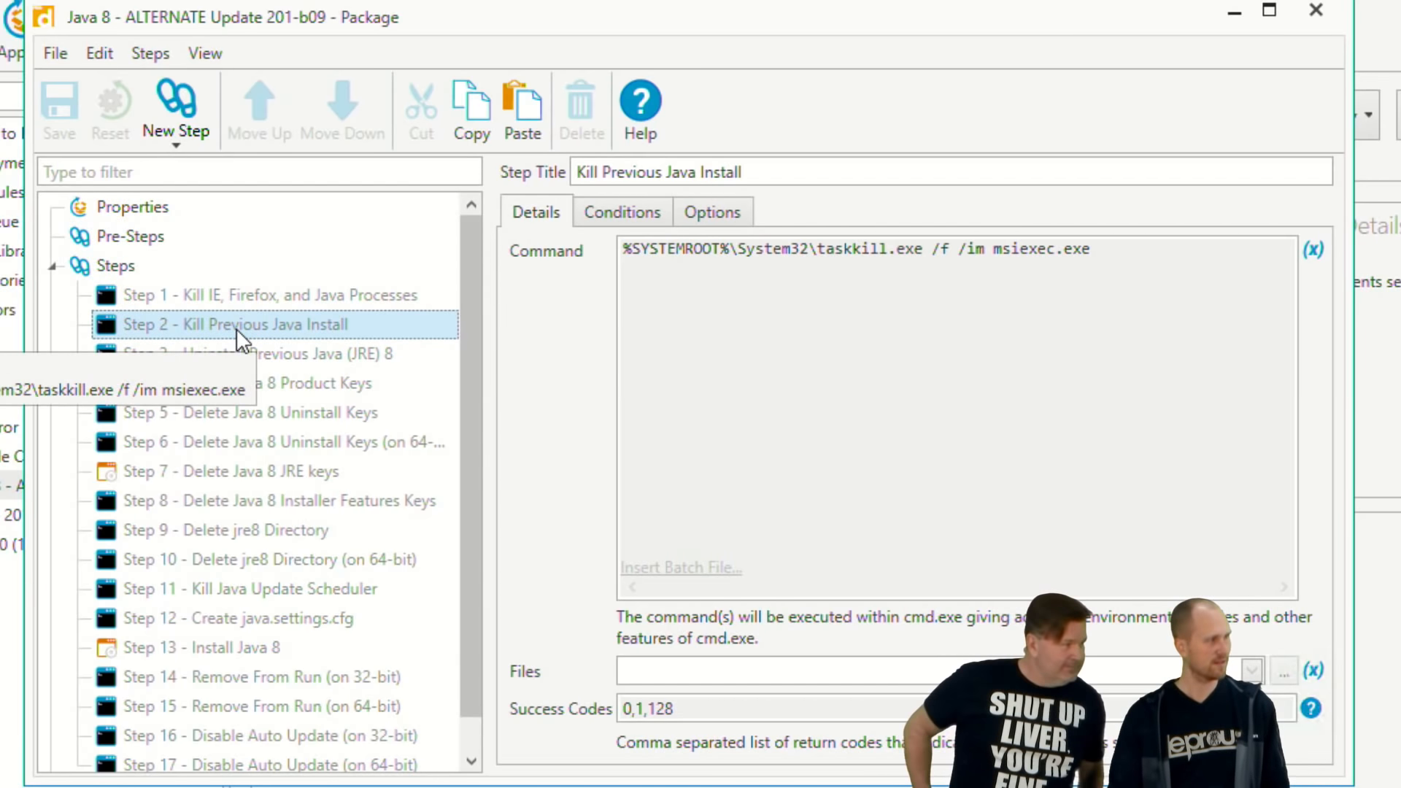
left_click(211, 294)
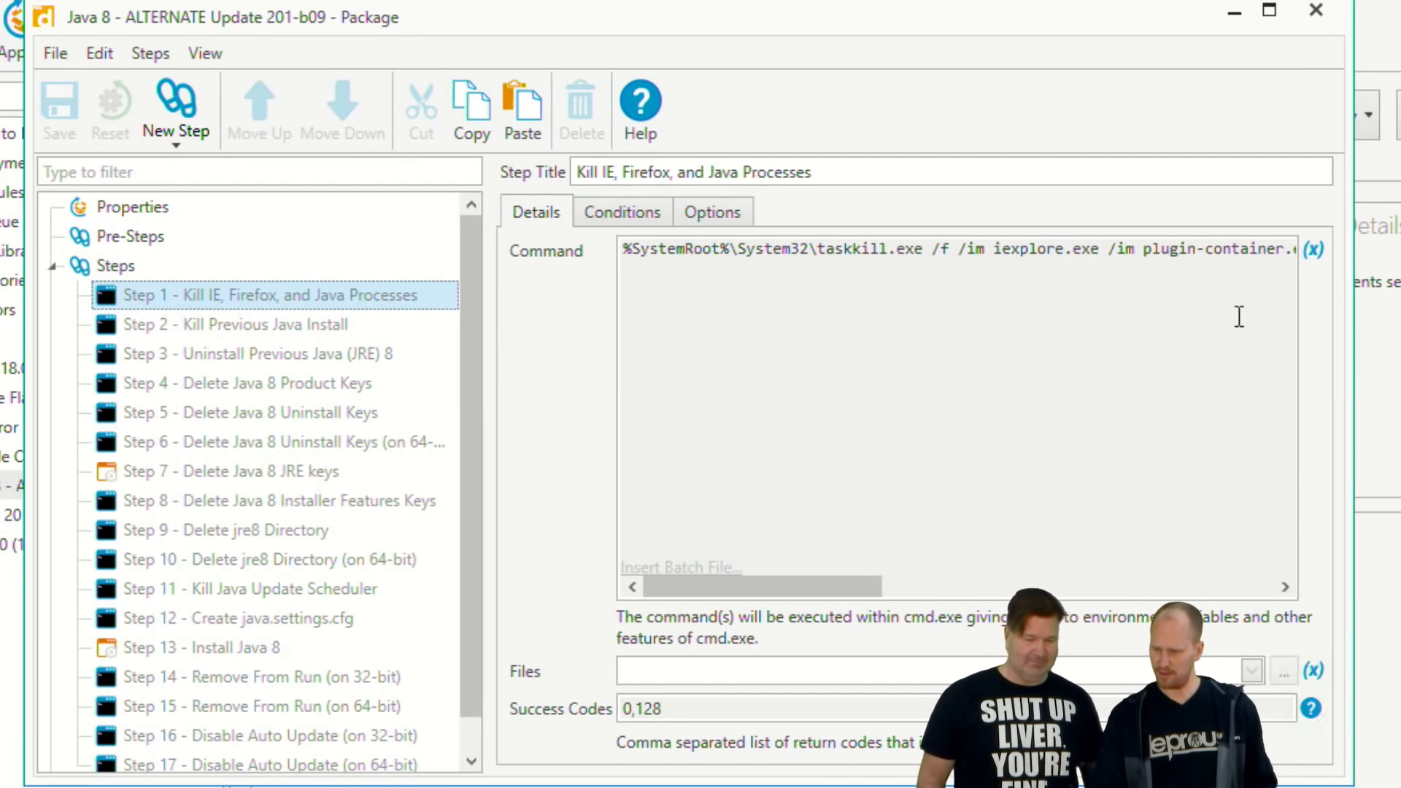
left_click_drag(811, 584, 1260, 554)
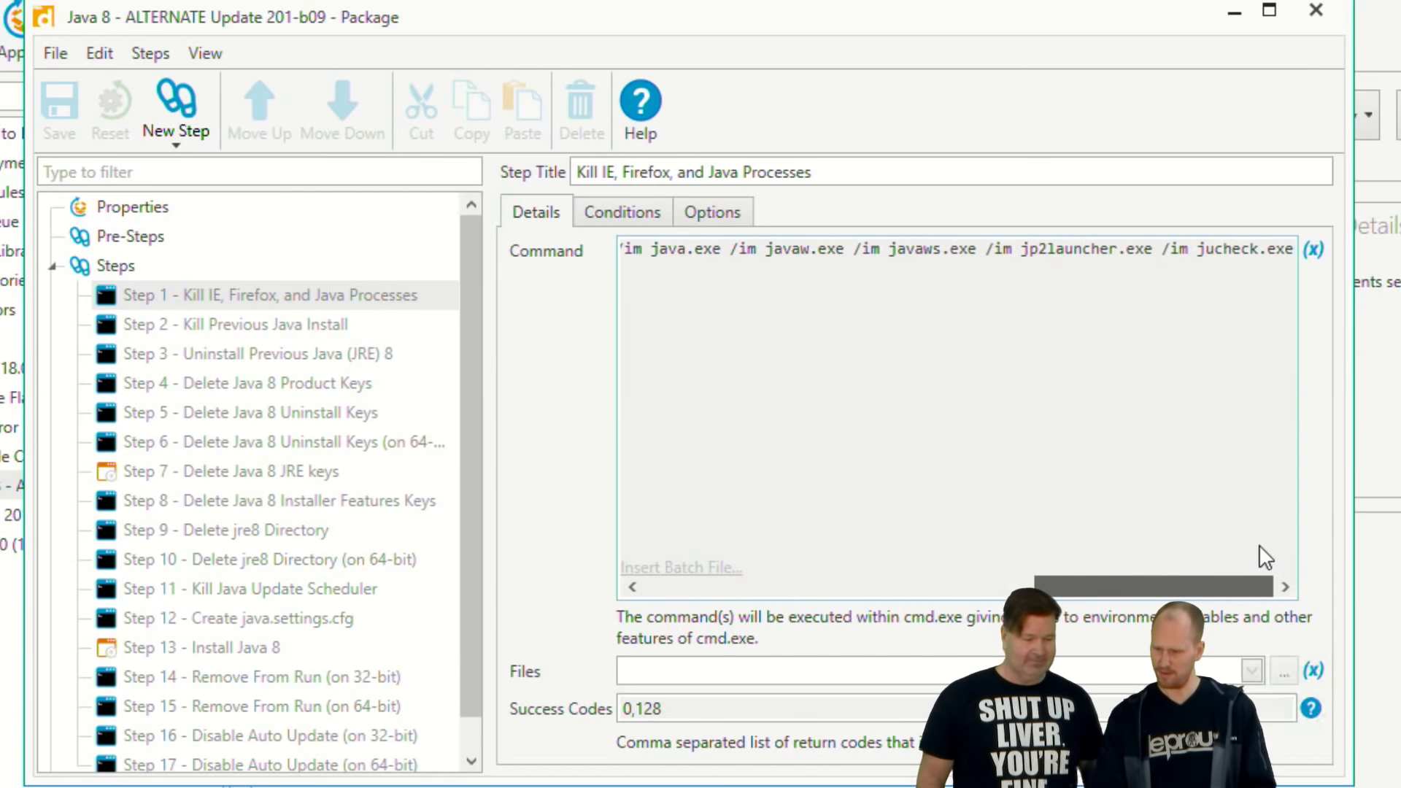
left_click(288, 326)
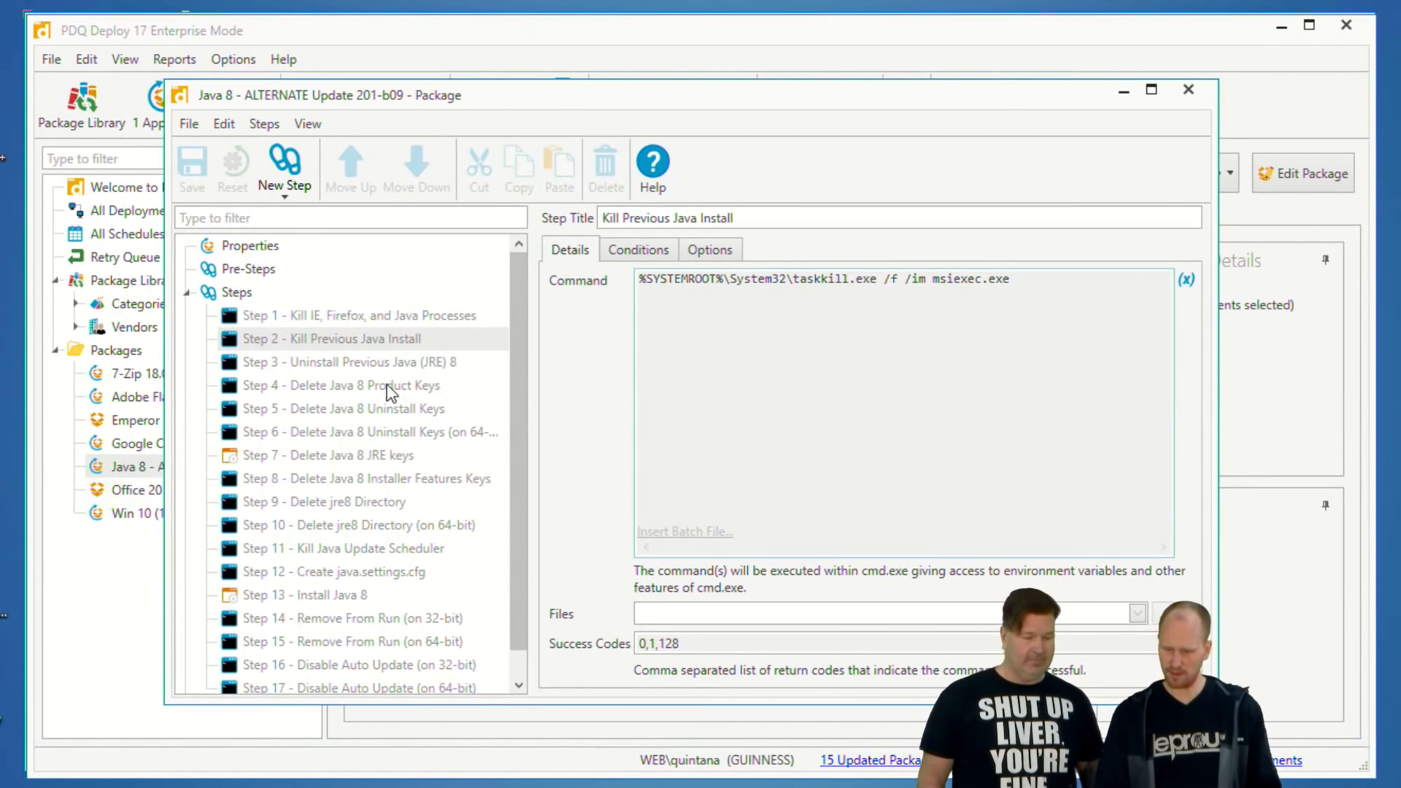
Examine the uninstall commands in Step 3 and the product key deletion commands in Step 4.
left_click(273, 354)
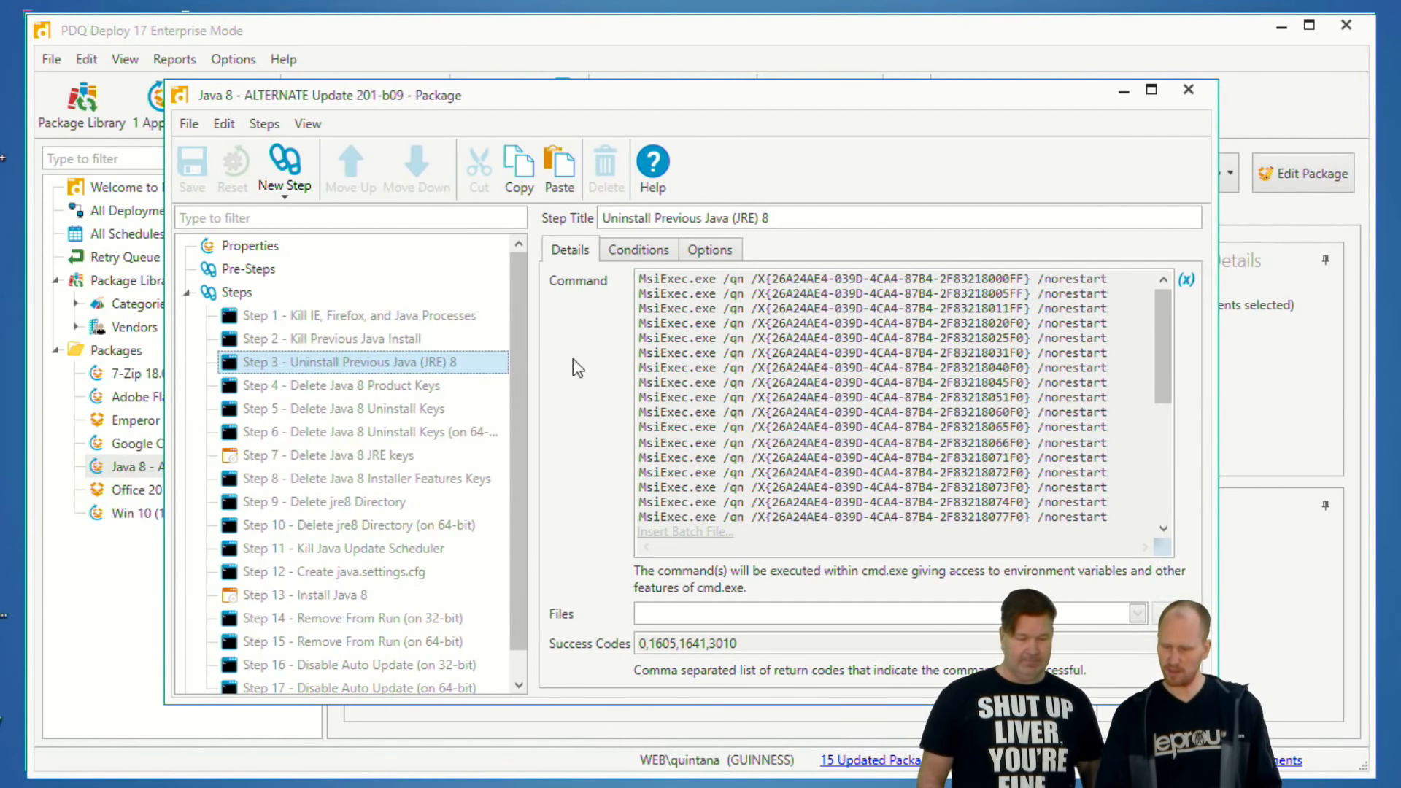
left_click_drag(1166, 327, 1162, 493)
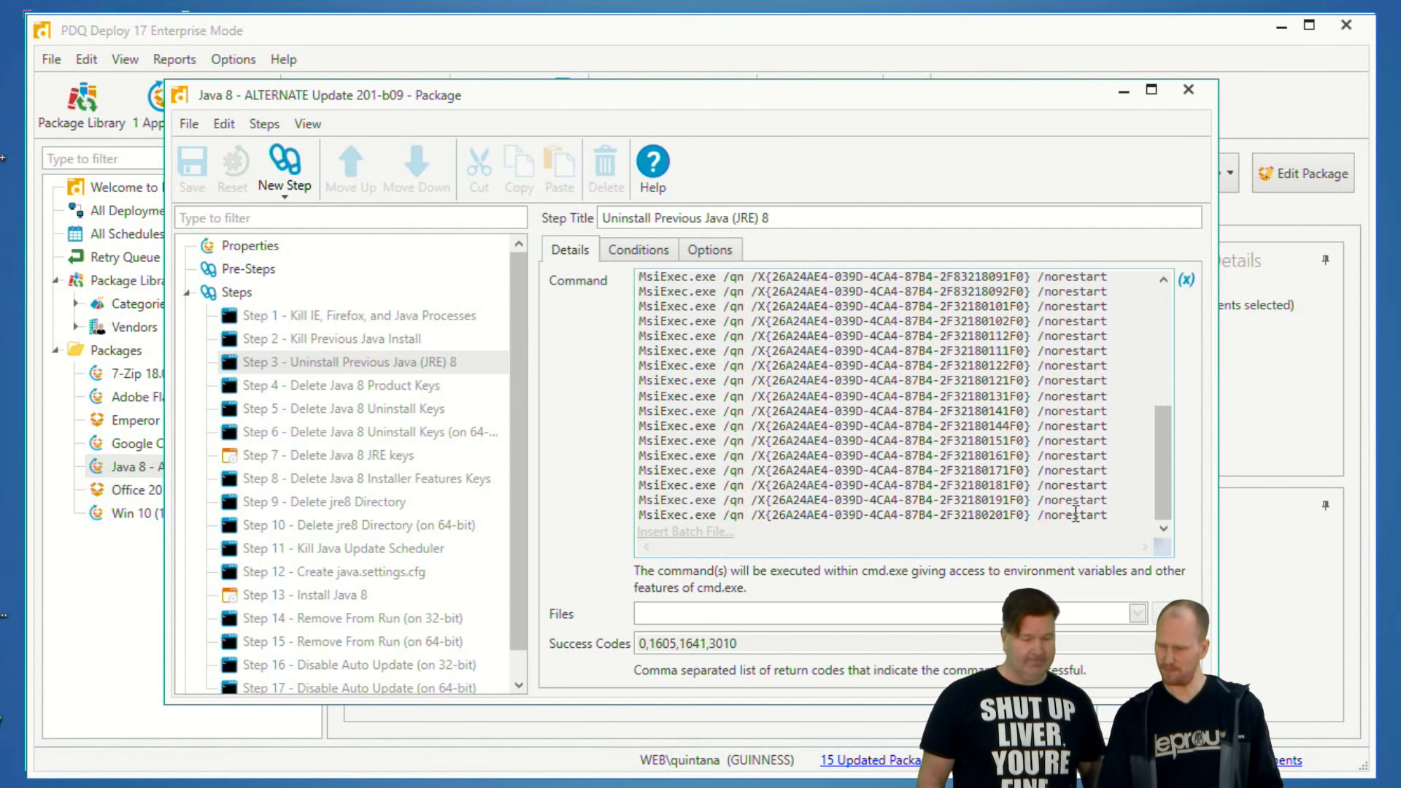
left_click(362, 393)
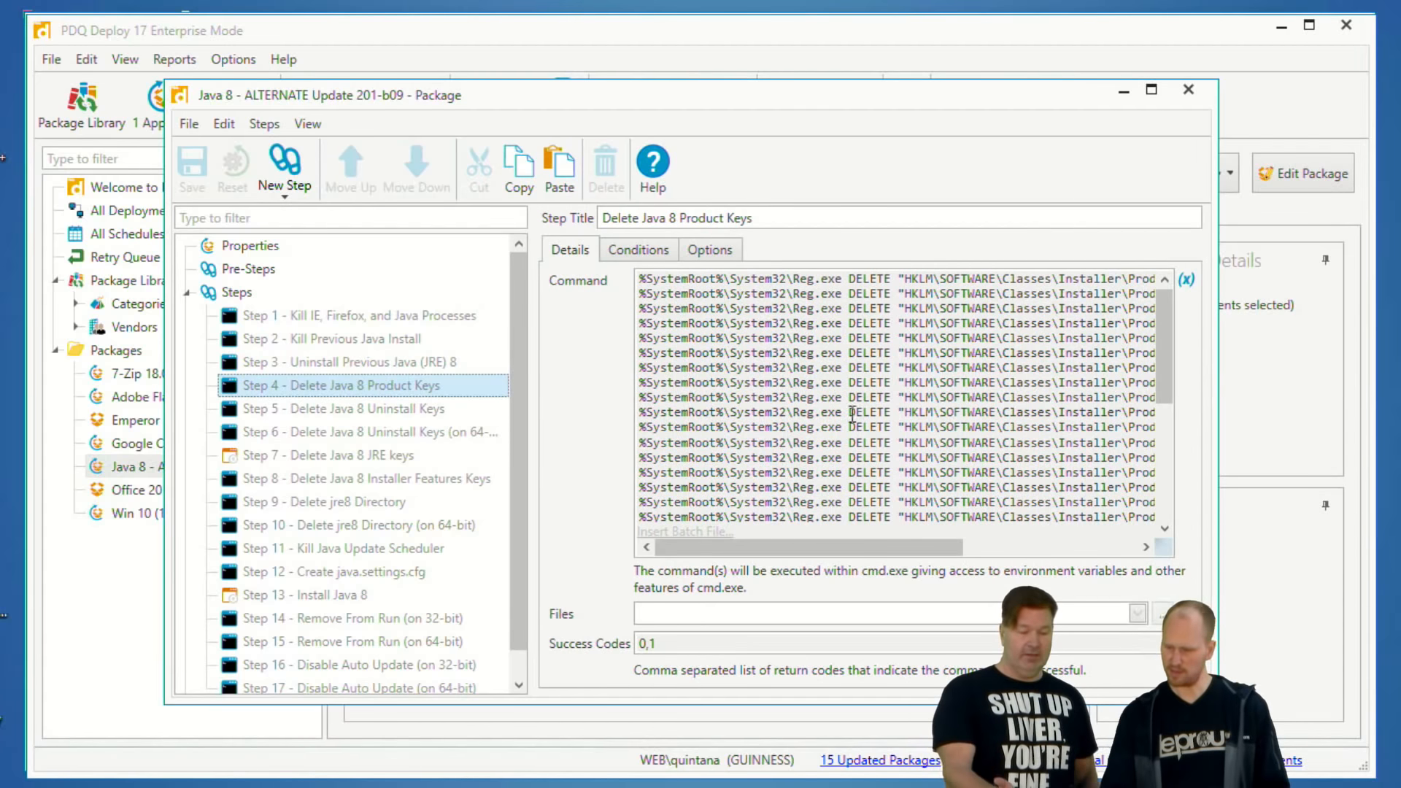
left_click_drag(865, 550, 1035, 541)
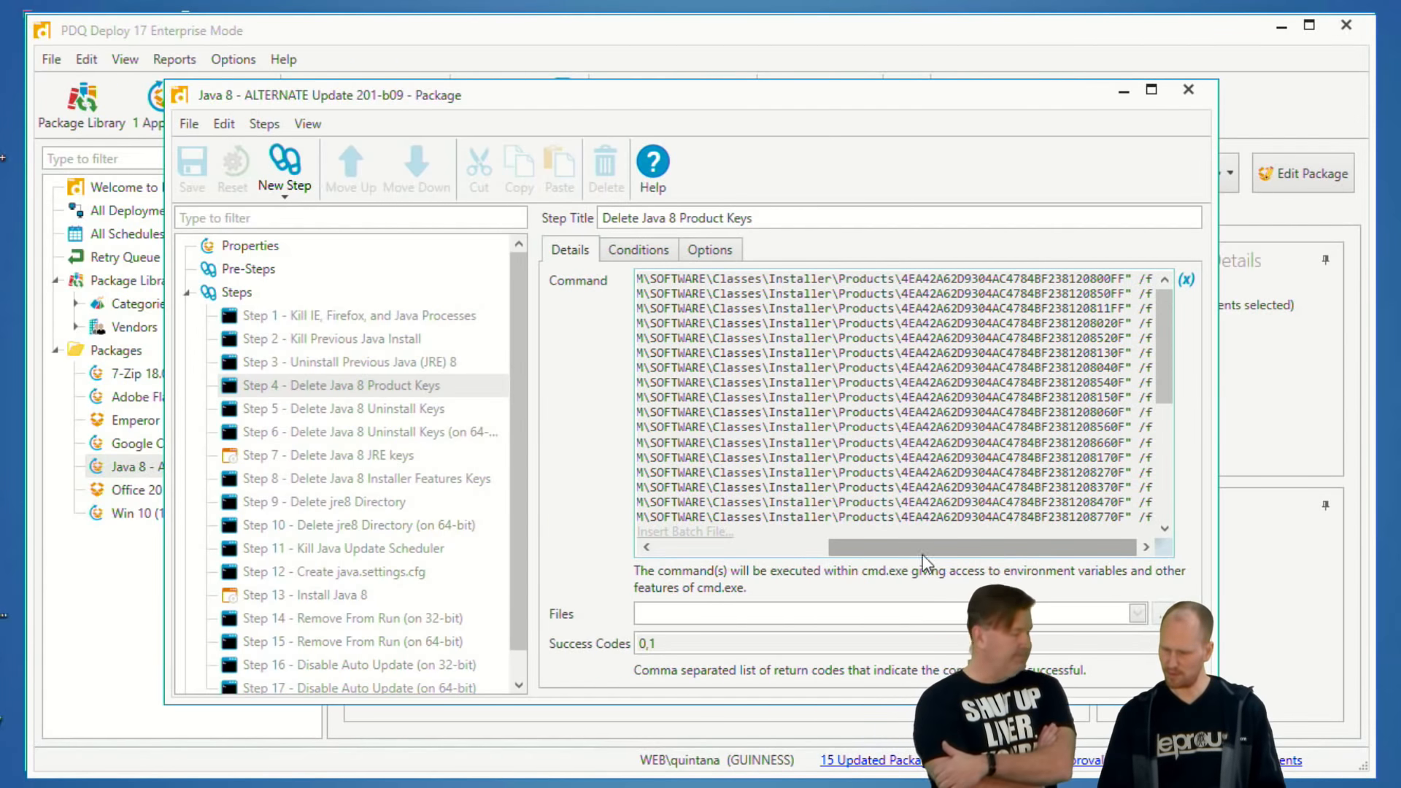
left_click_drag(871, 537, 699, 541)
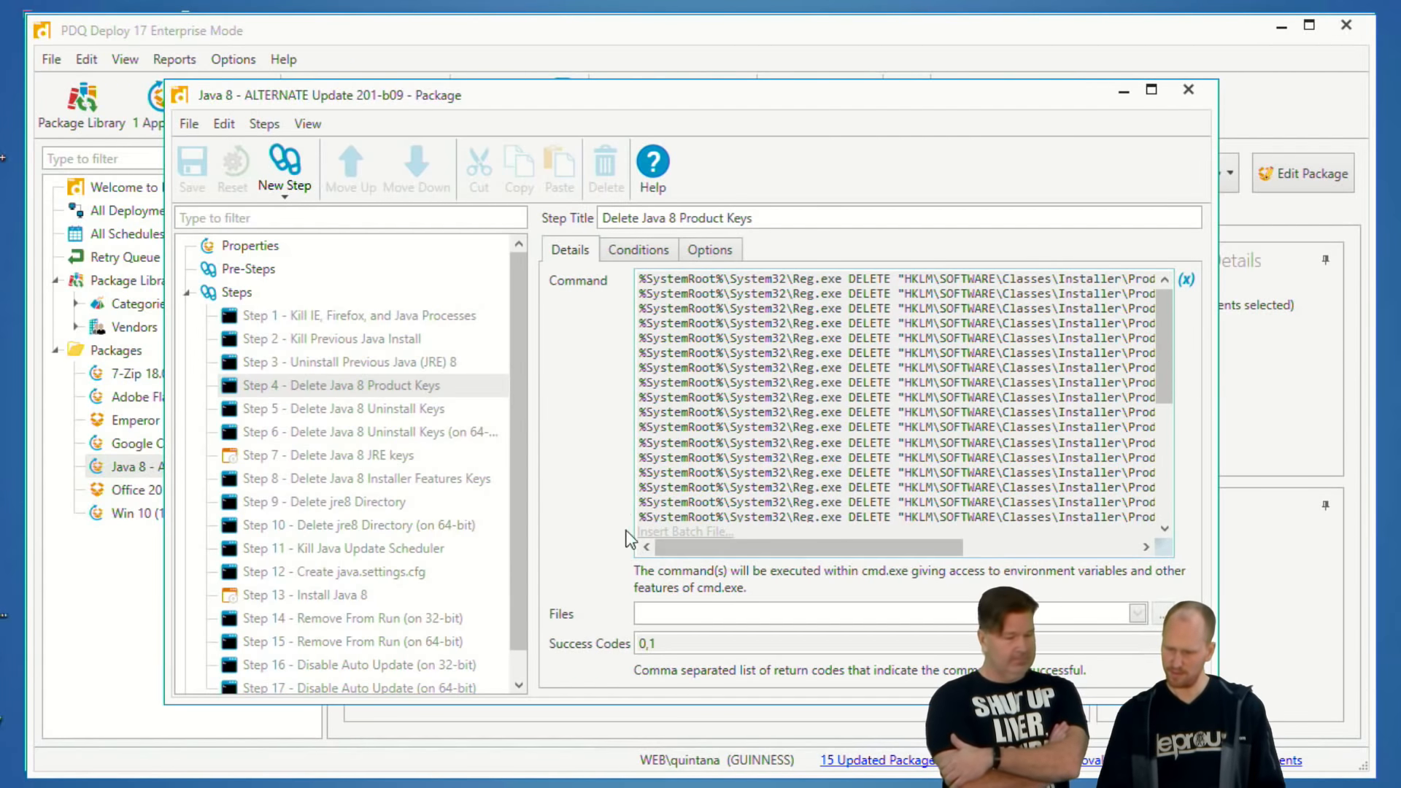
Review the details of the Java 8 registry cleanup in Steps 5 through 8.
left_click(382, 407)
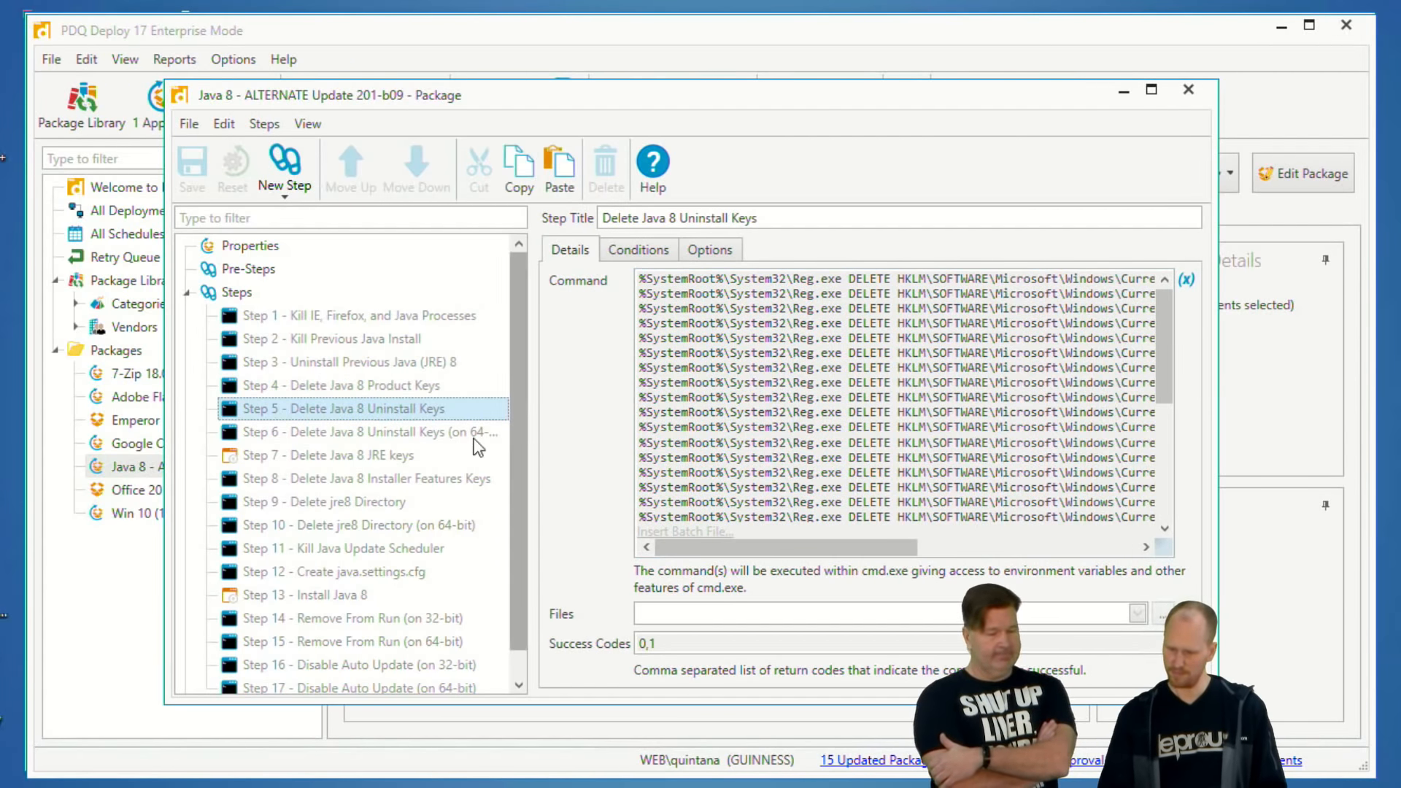
left_click(419, 435)
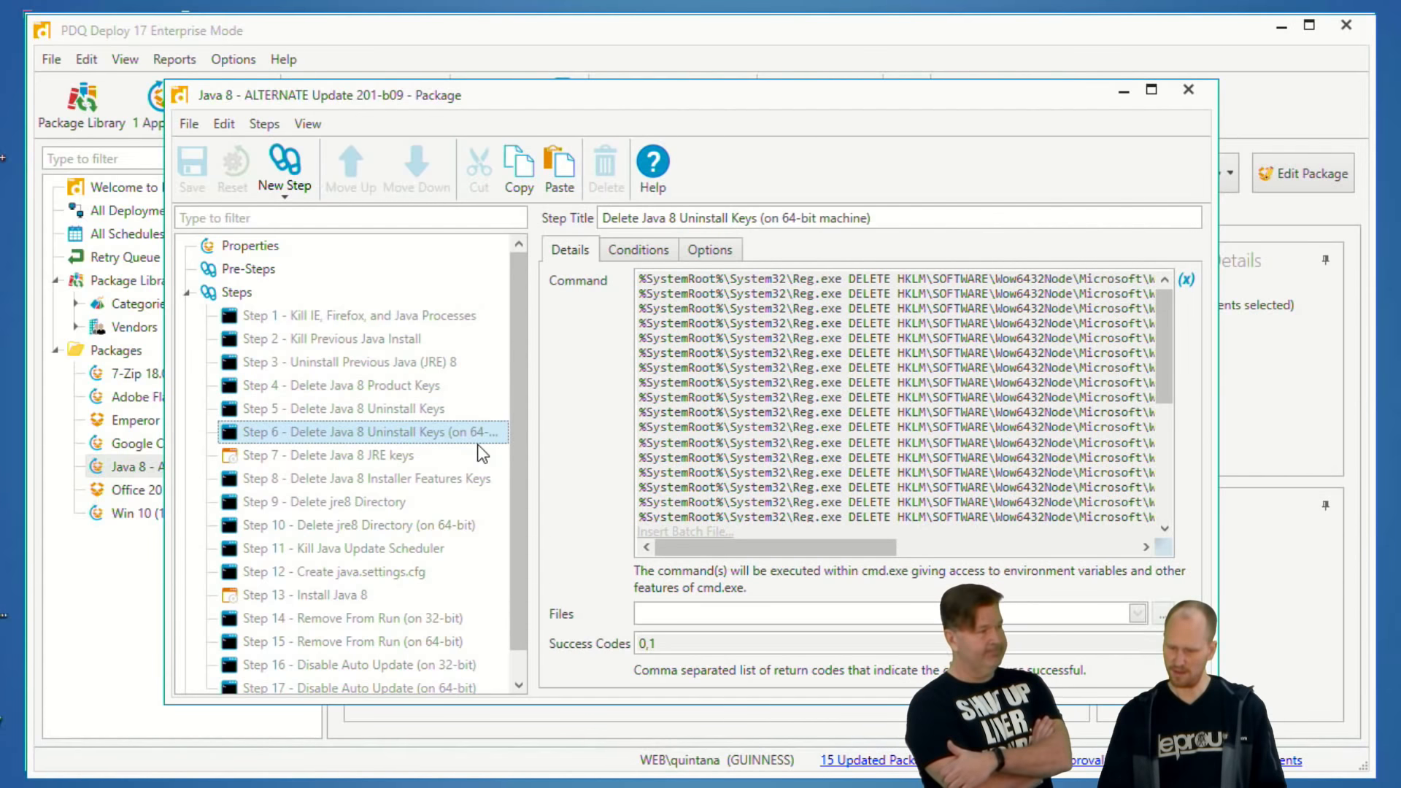
left_click(348, 459)
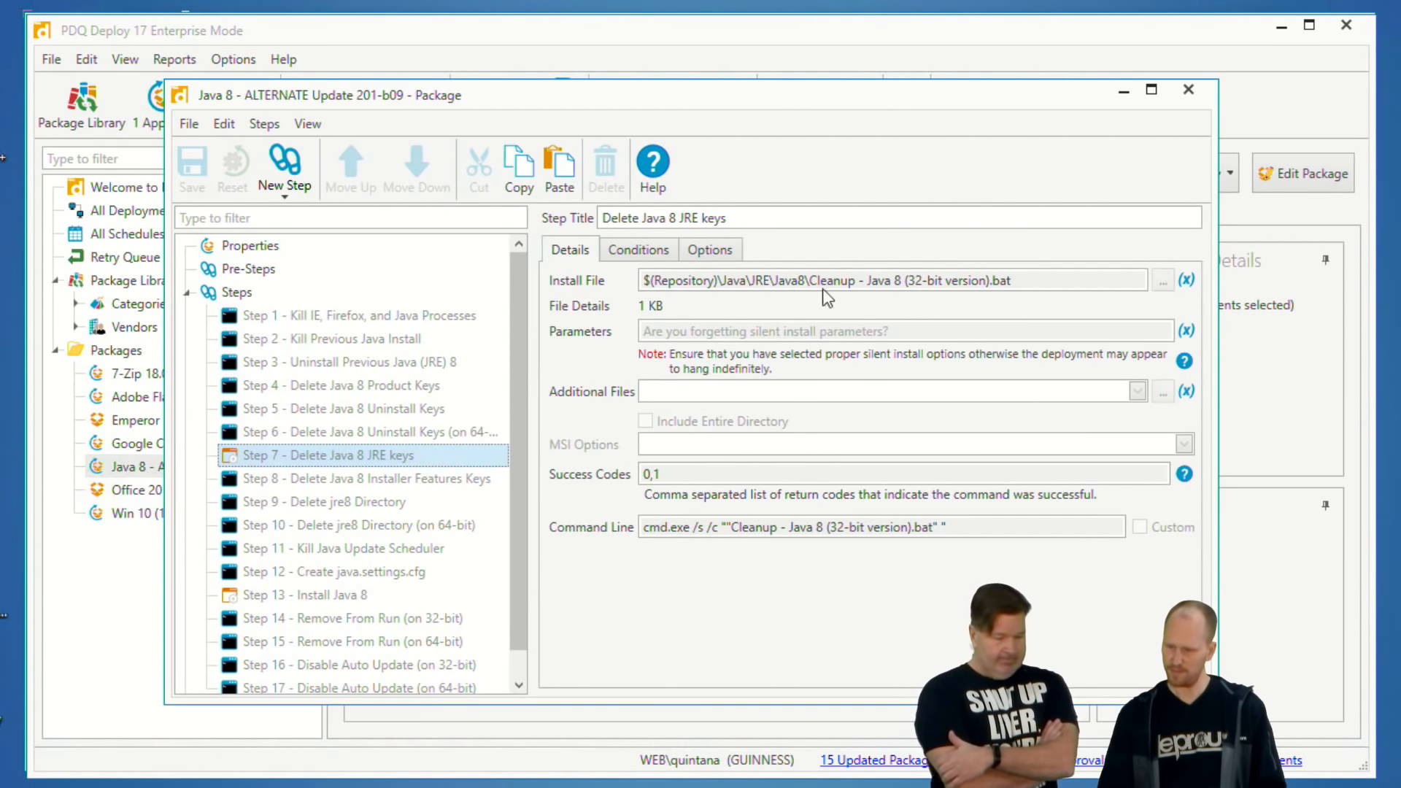
left_click(383, 479)
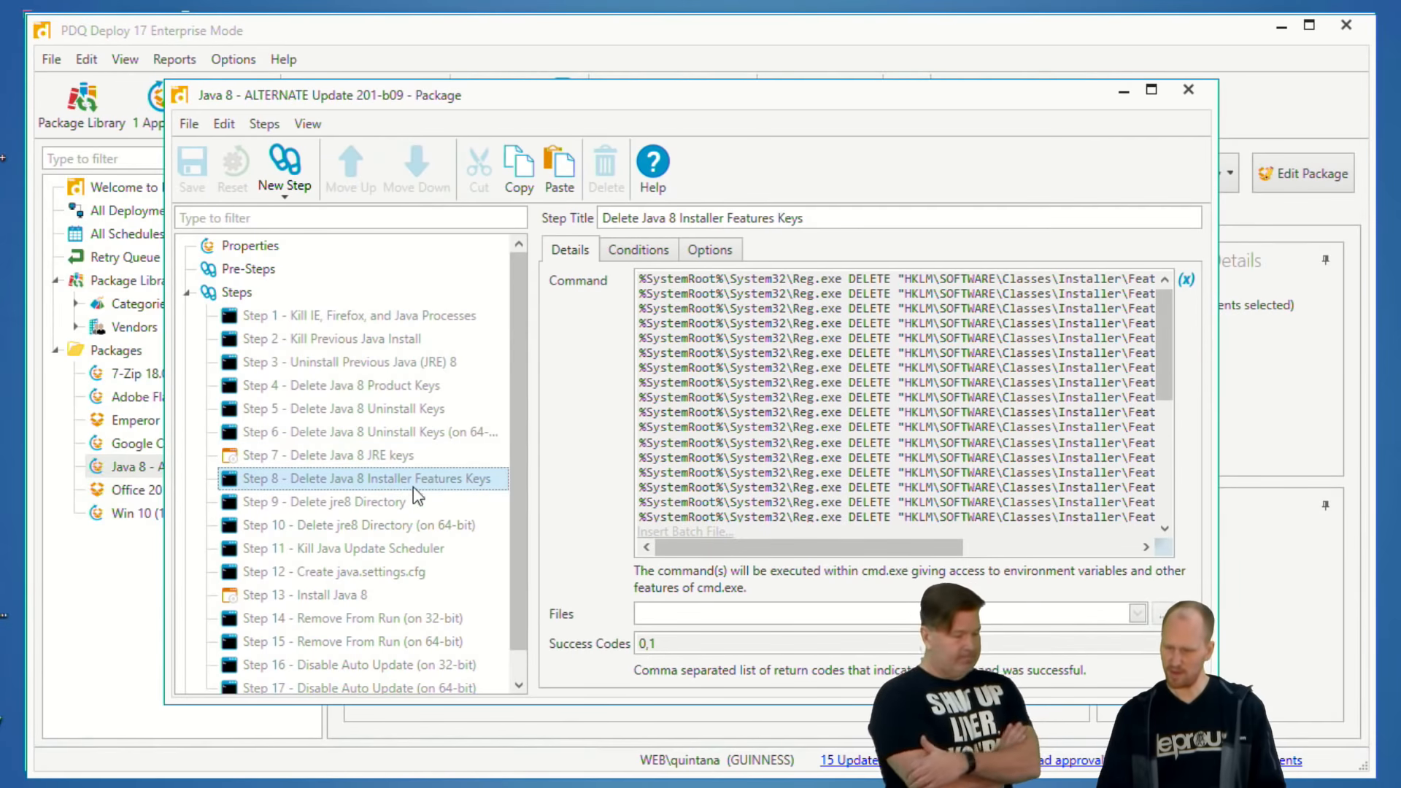
Check the install file of Step 13 - Install Java 8, highlighting its msi extension.
scroll(409, 471, "down", 1)
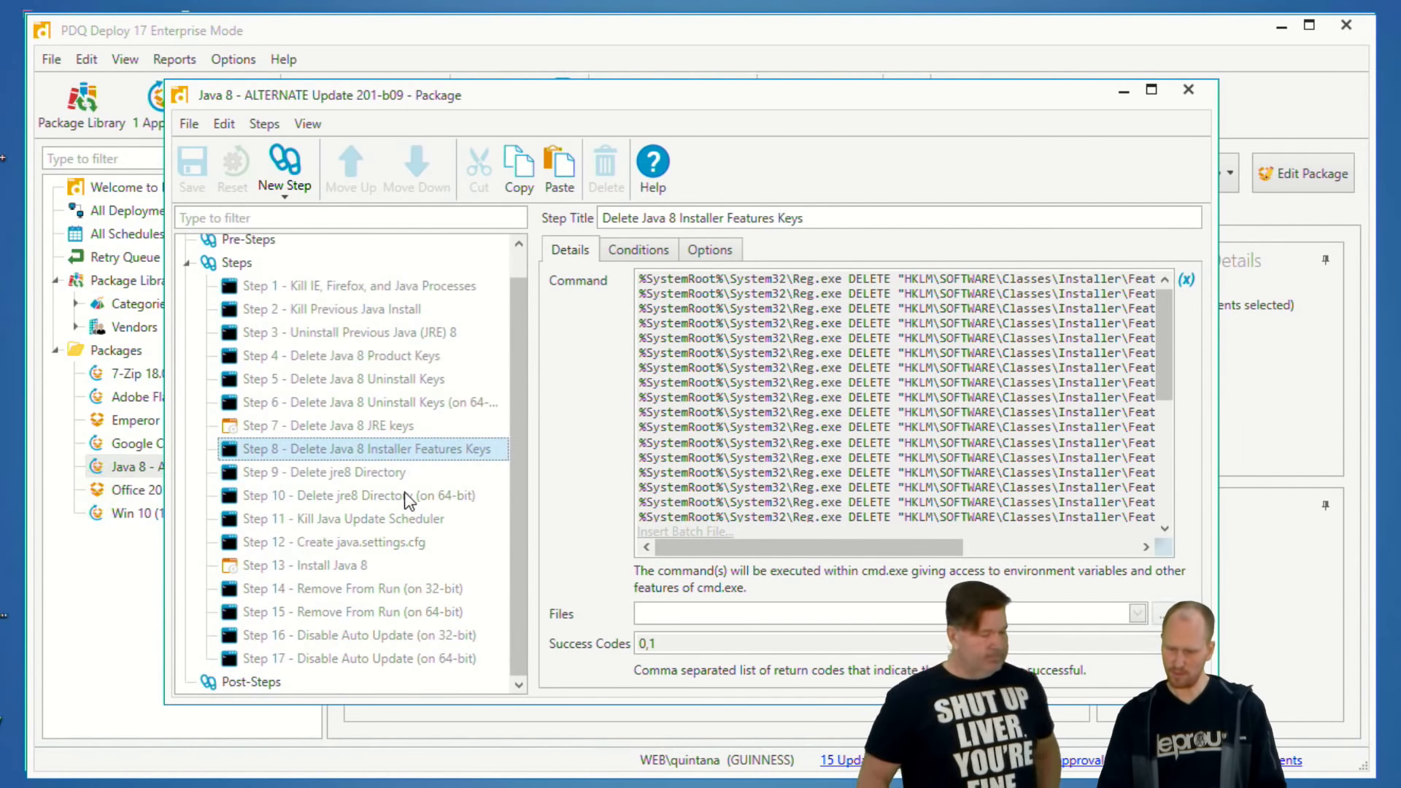
left_click(340, 565)
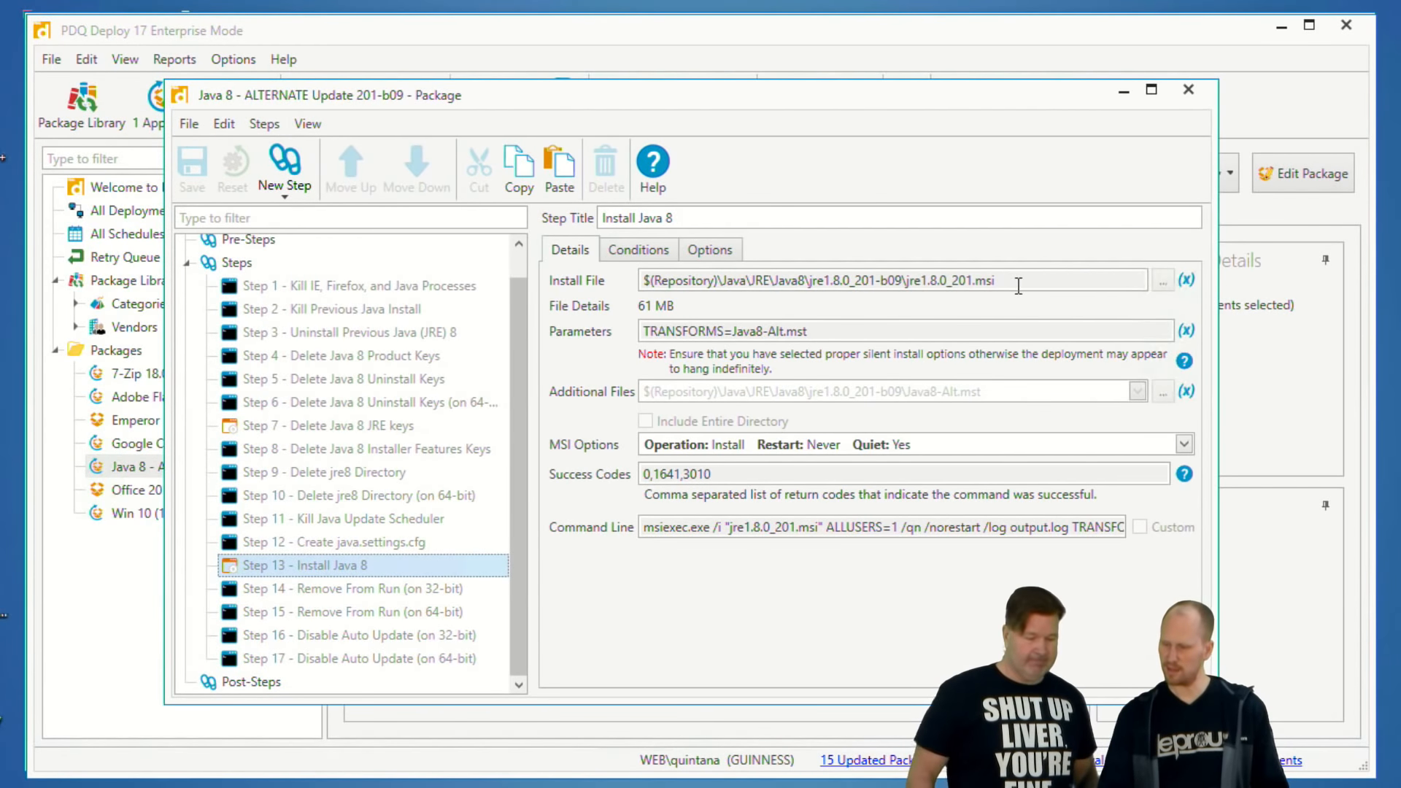
left_click_drag(1024, 286, 976, 286)
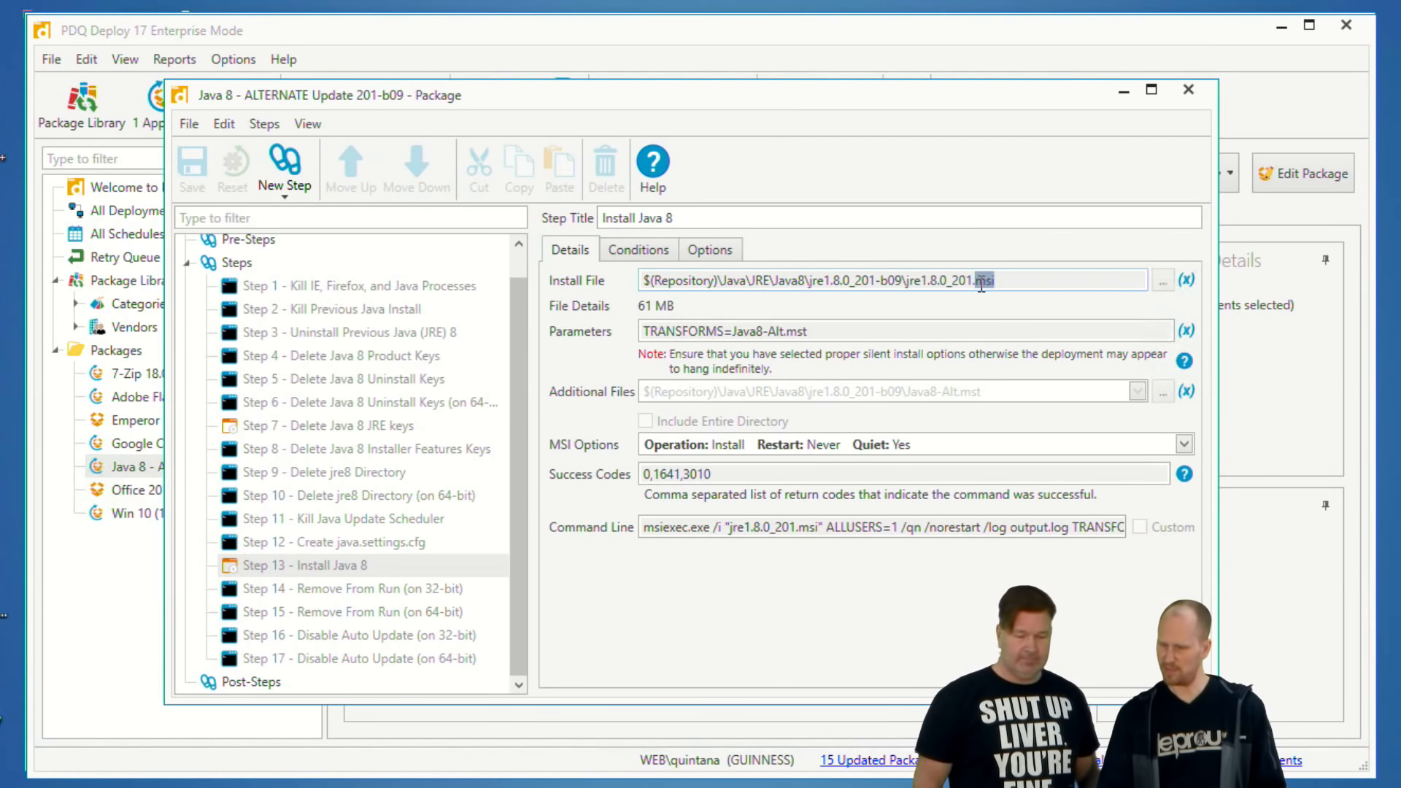
Check the transform parameter of Step 13 - Install Java 8 and the command of Step 14 - Remove From Run (on 32-bit).
left_click(862, 306)
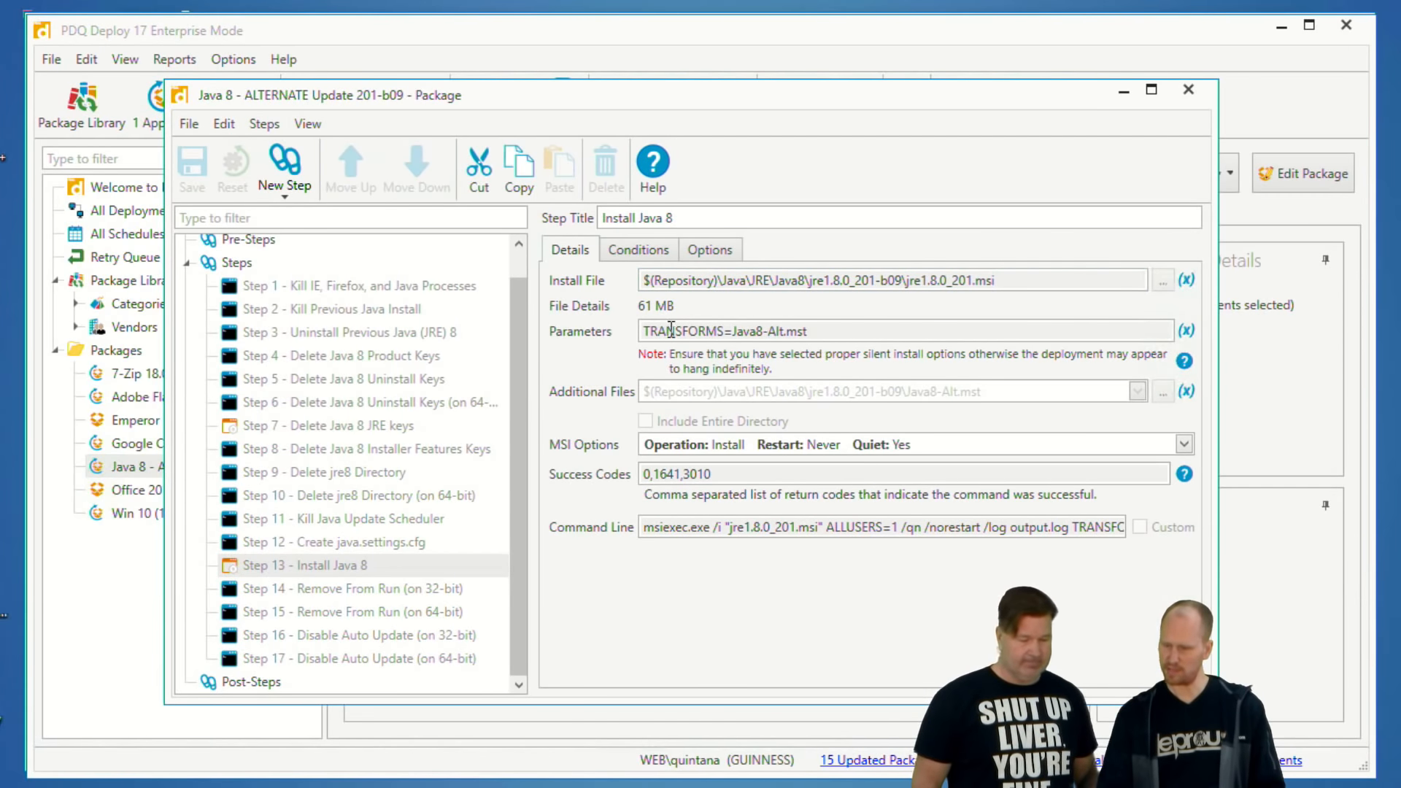
left_click_drag(813, 333, 787, 330)
left_click(885, 312)
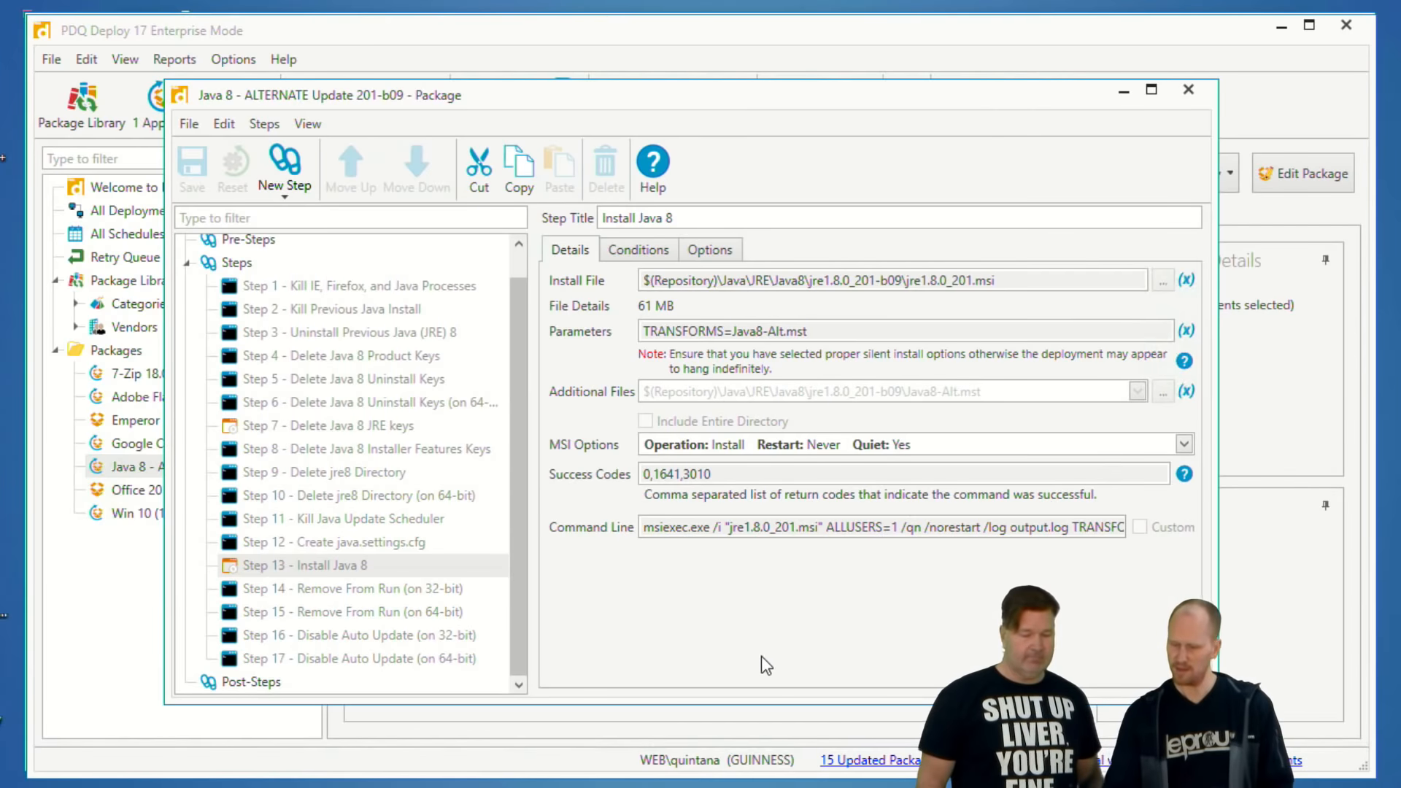
left_click(404, 591)
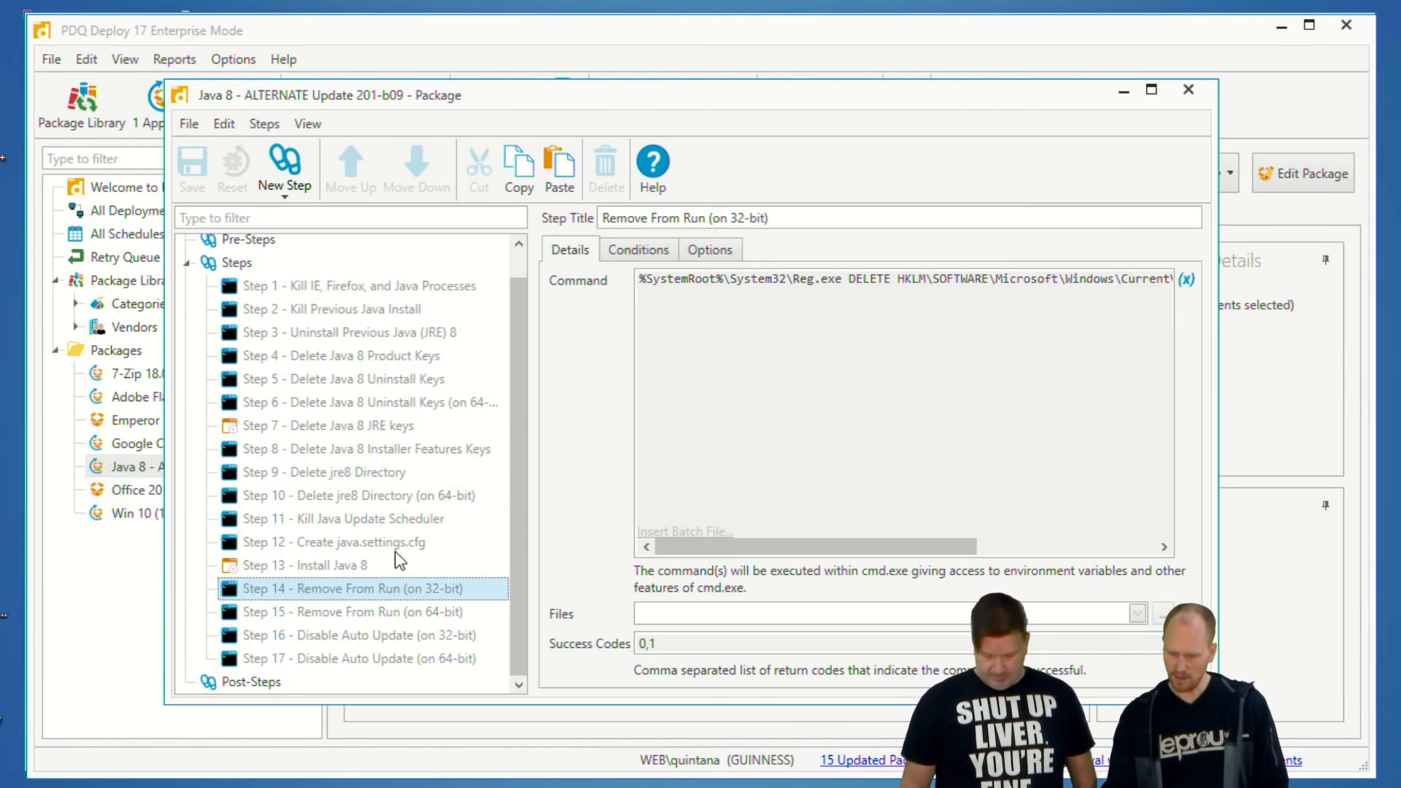
left_click(331, 565)
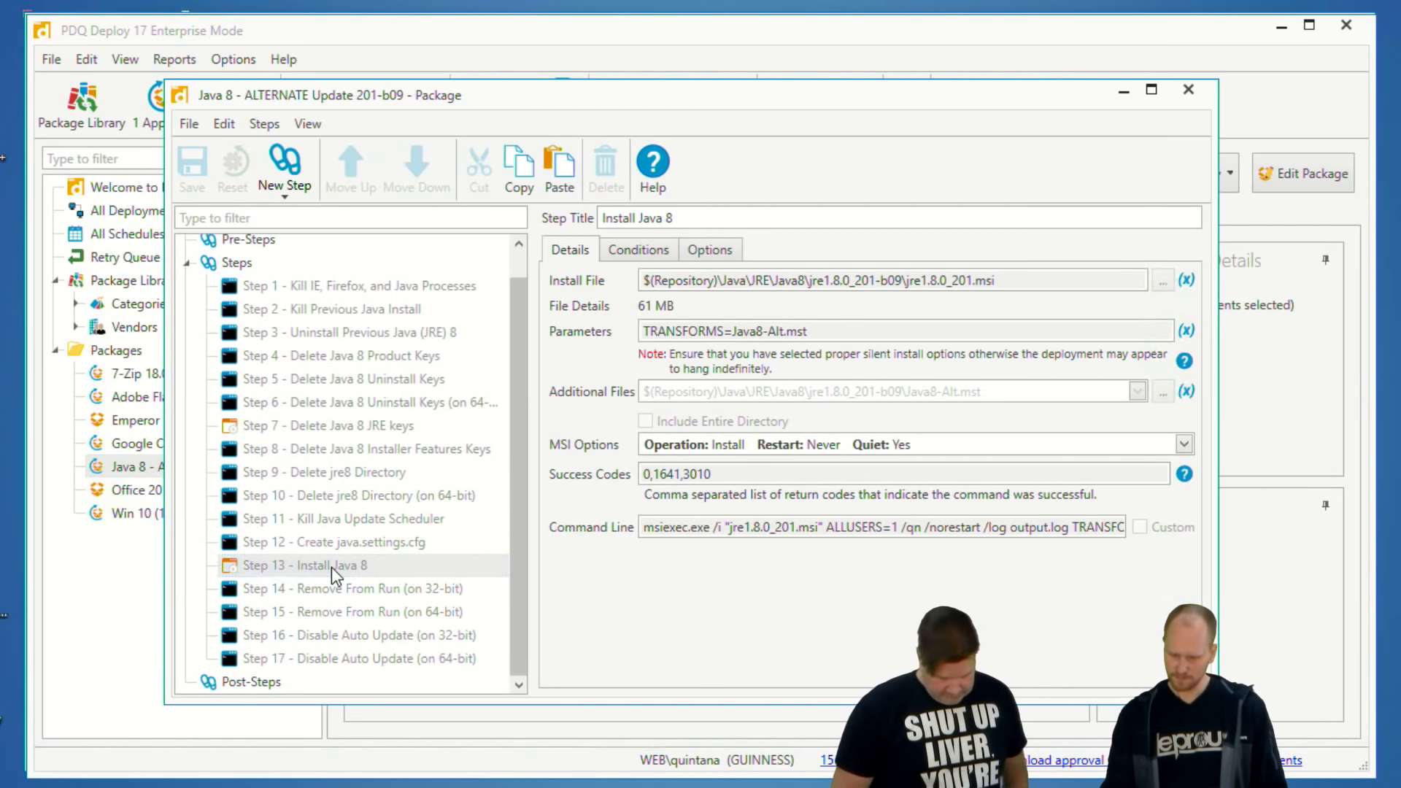
Copy Step 13 - Install Java 8 from the Java 8 - ALTERNATE Update 201-b09 package.
right_click(331, 567)
left_click(553, 584)
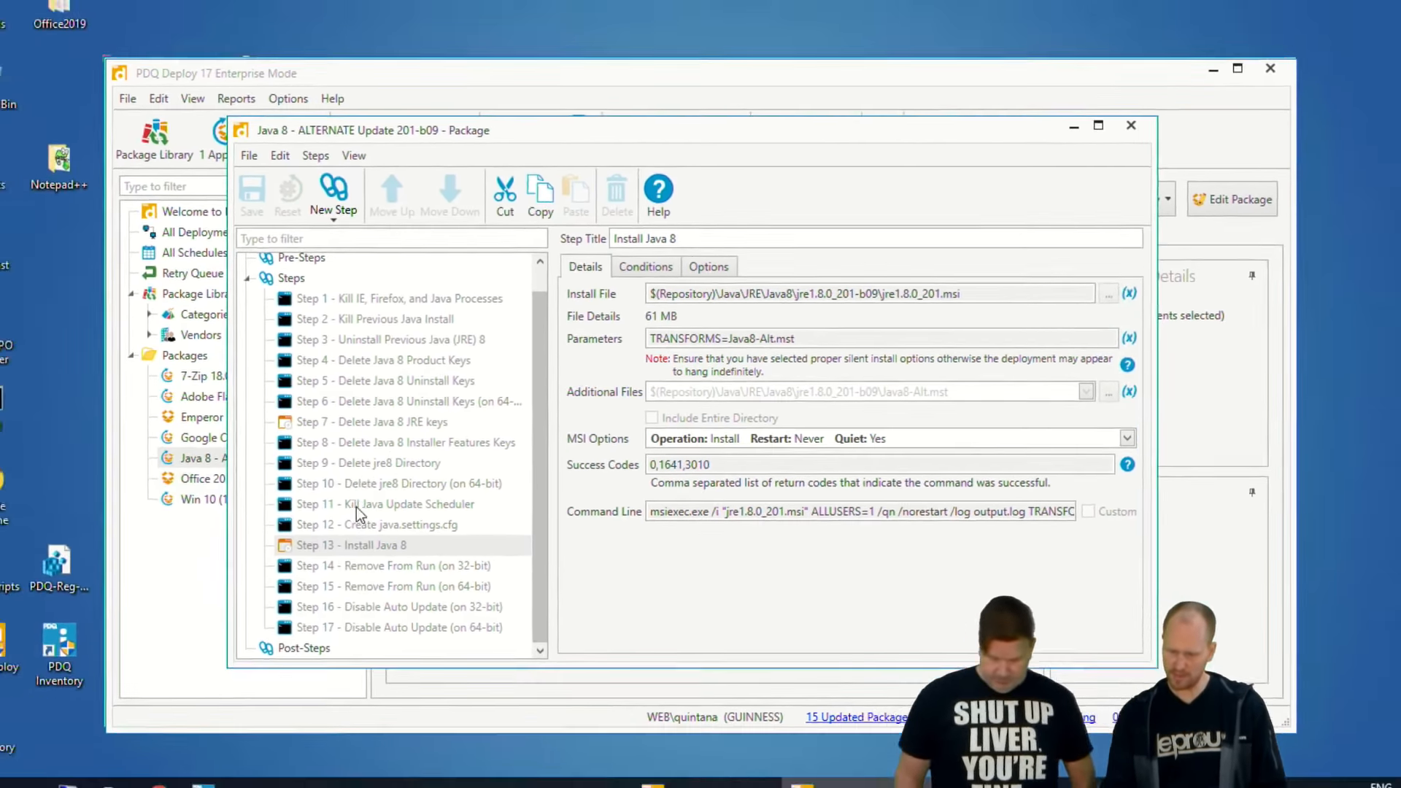
right_click(331, 567)
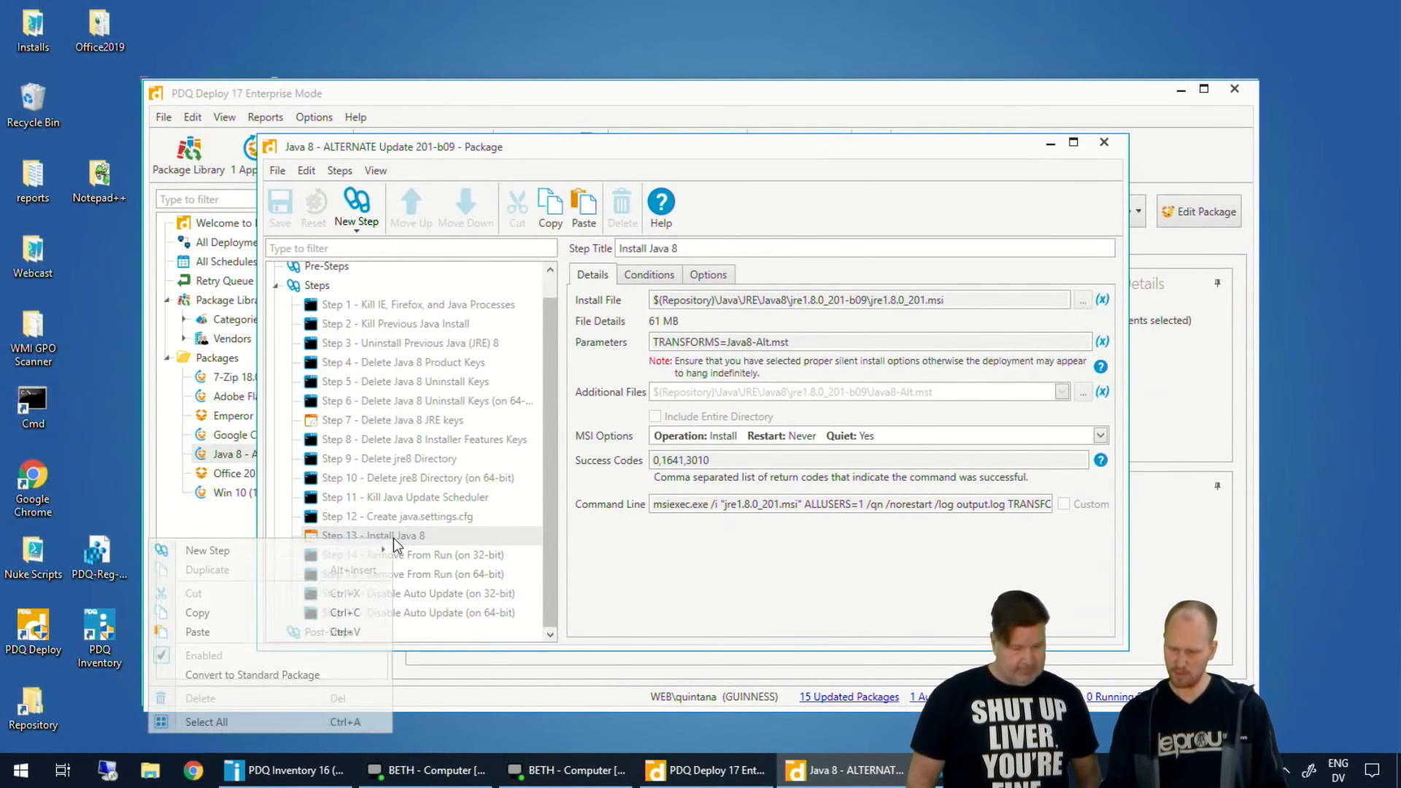
left_click(203, 620)
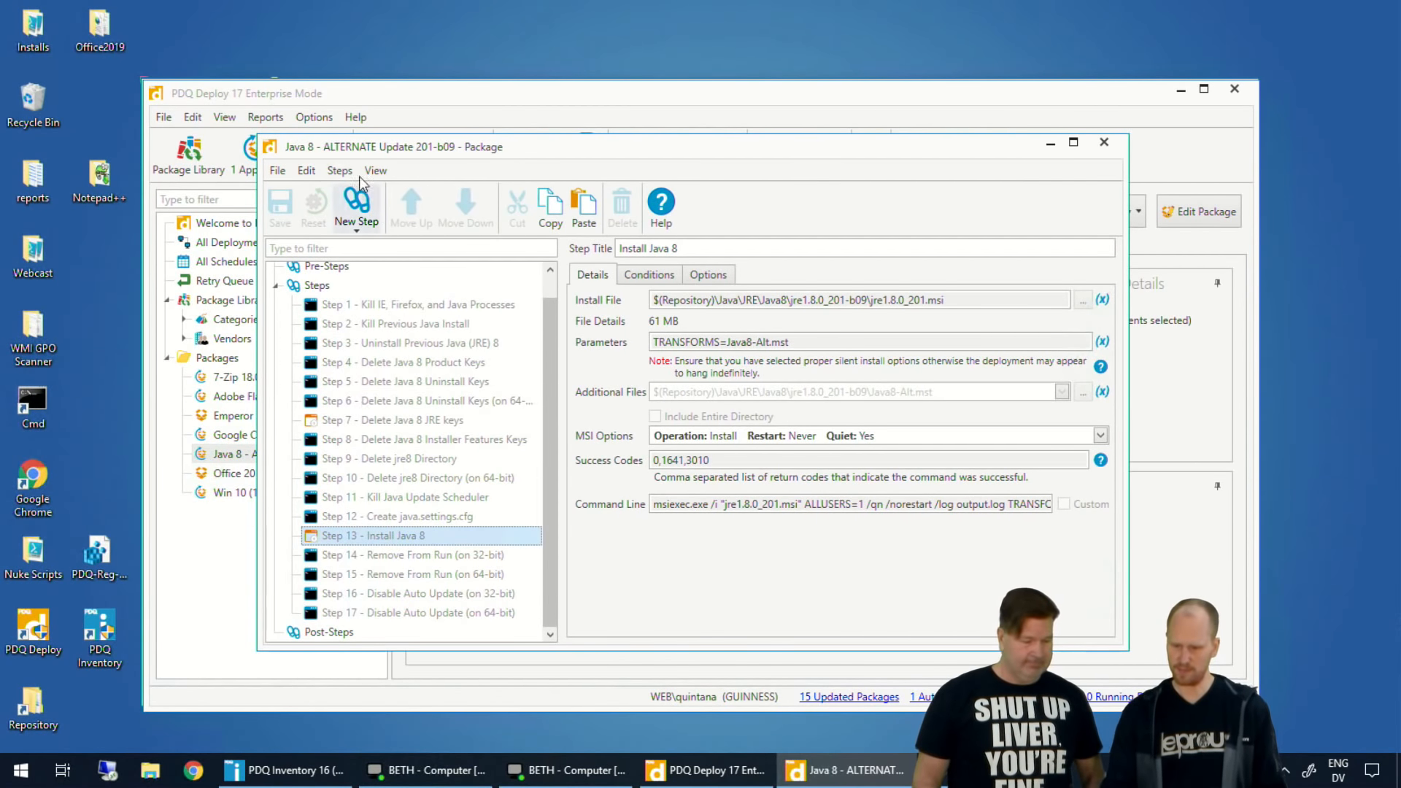
left_click(370, 107)
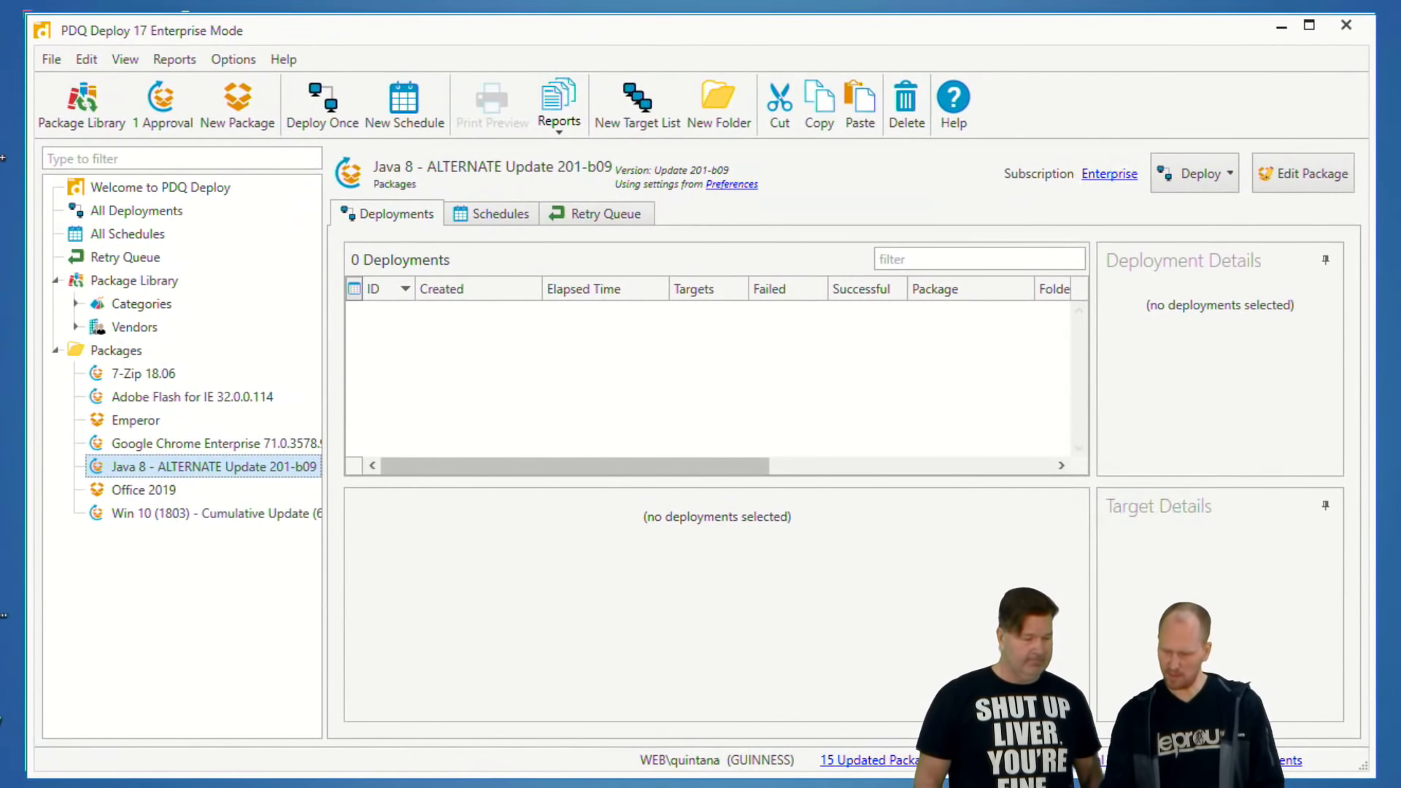
left_click(845, 770)
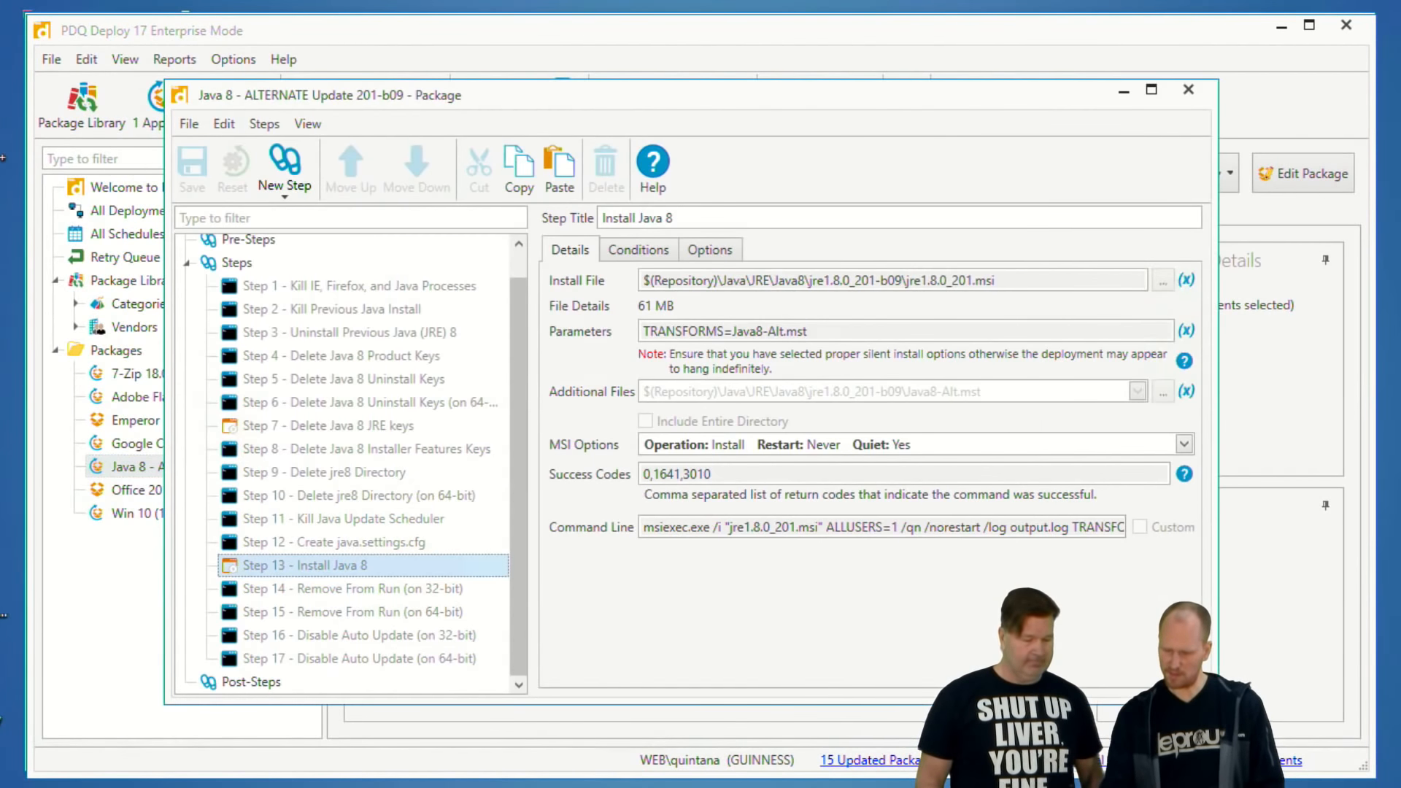
right_click(321, 571)
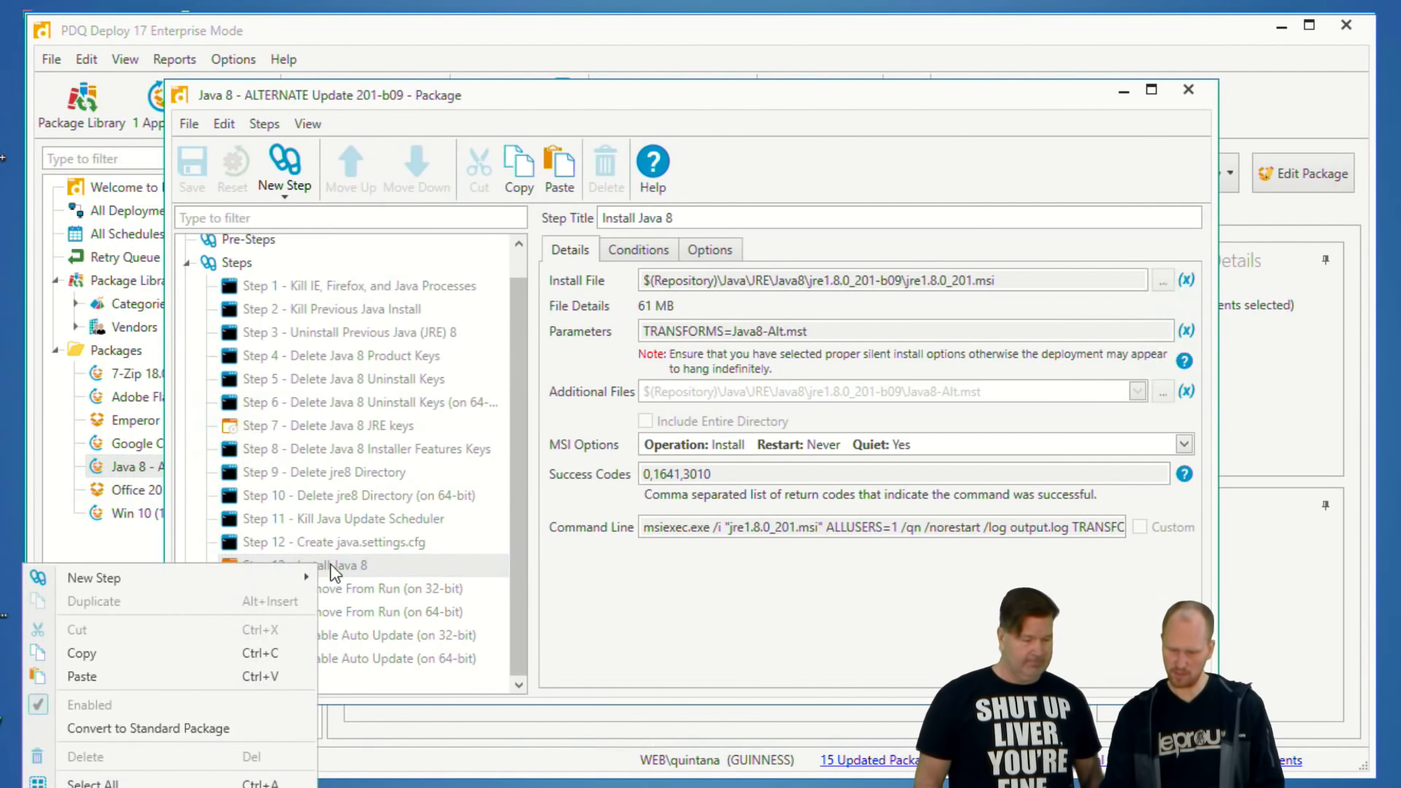
left_click(172, 658)
Create a new package and paste the copied Install Java 8 step into it.
left_click(229, 118)
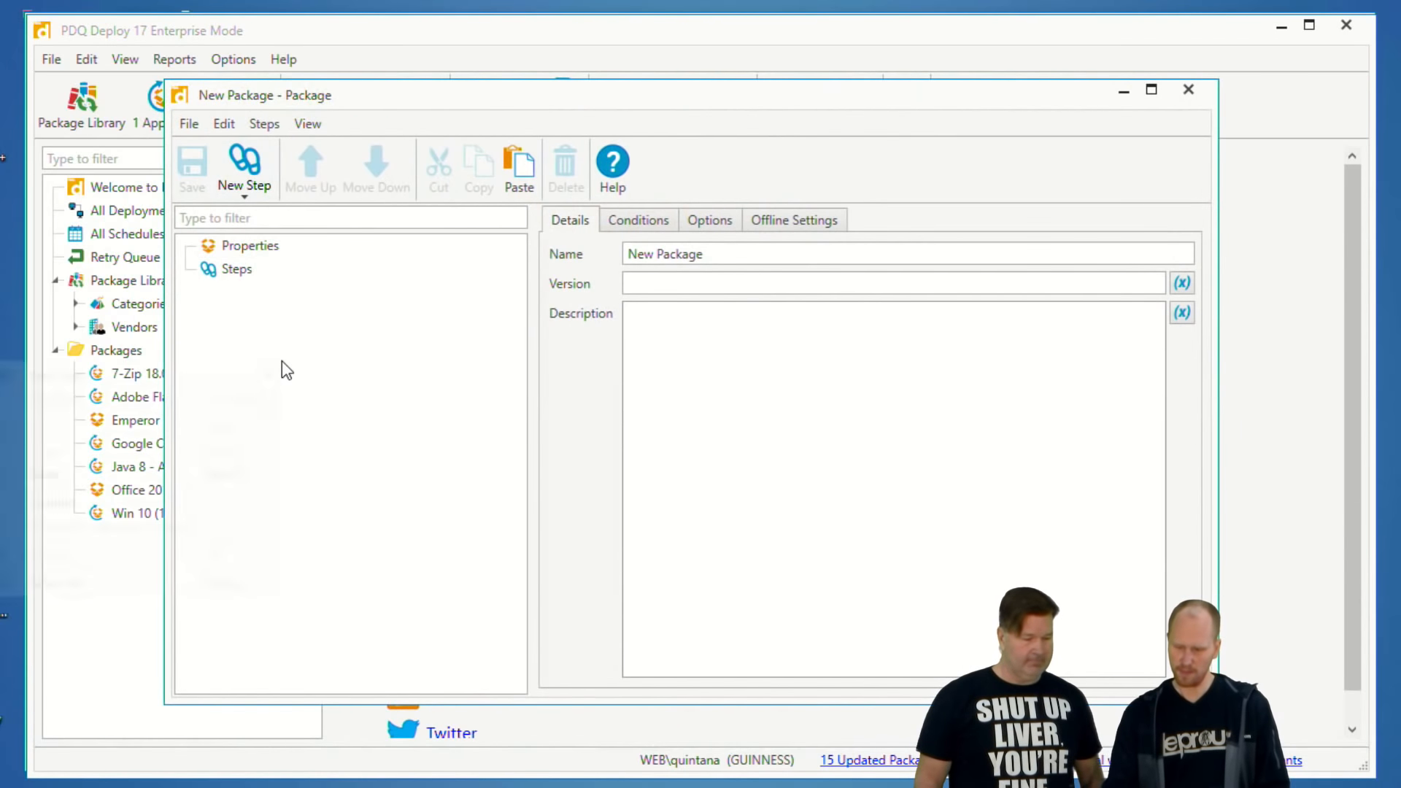
right_click(282, 361)
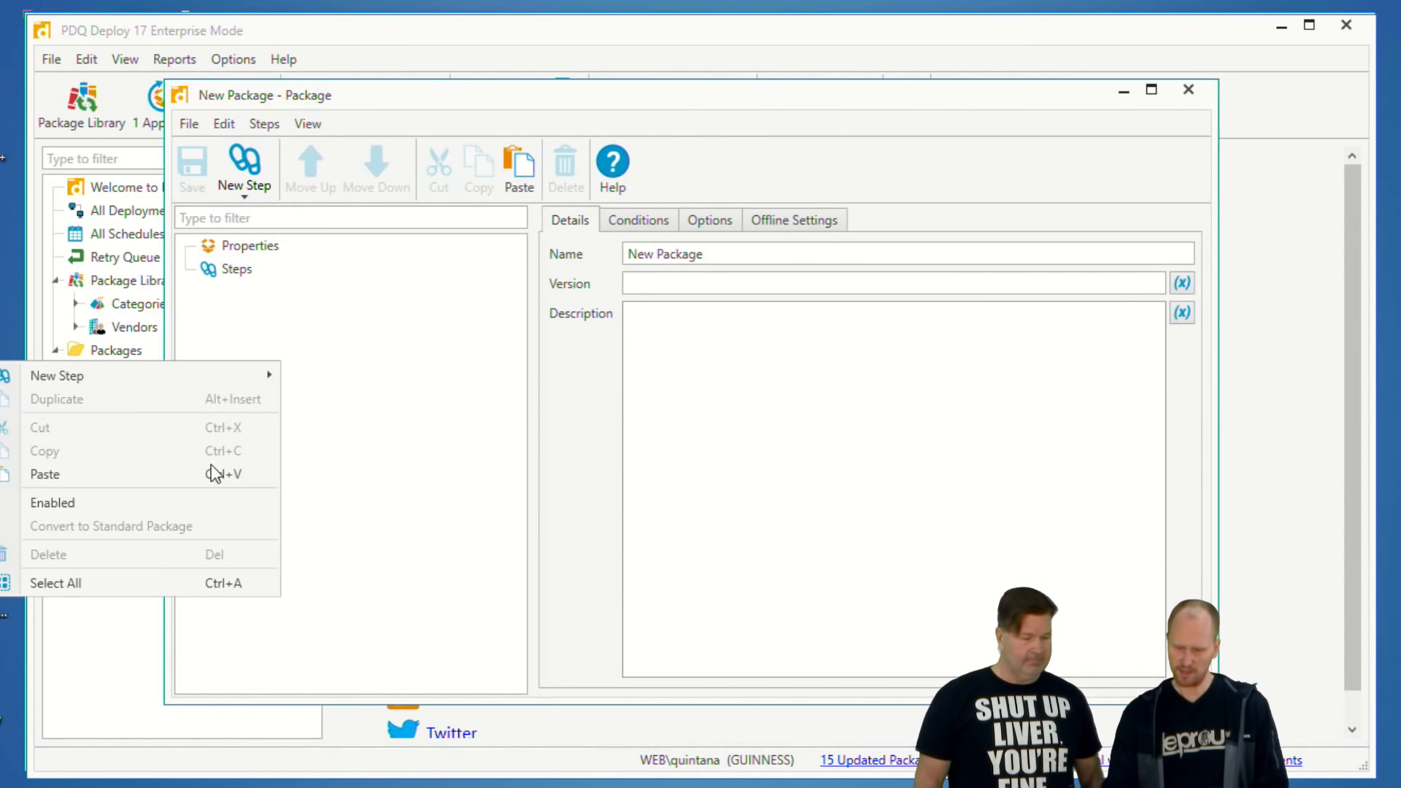
left_click(169, 475)
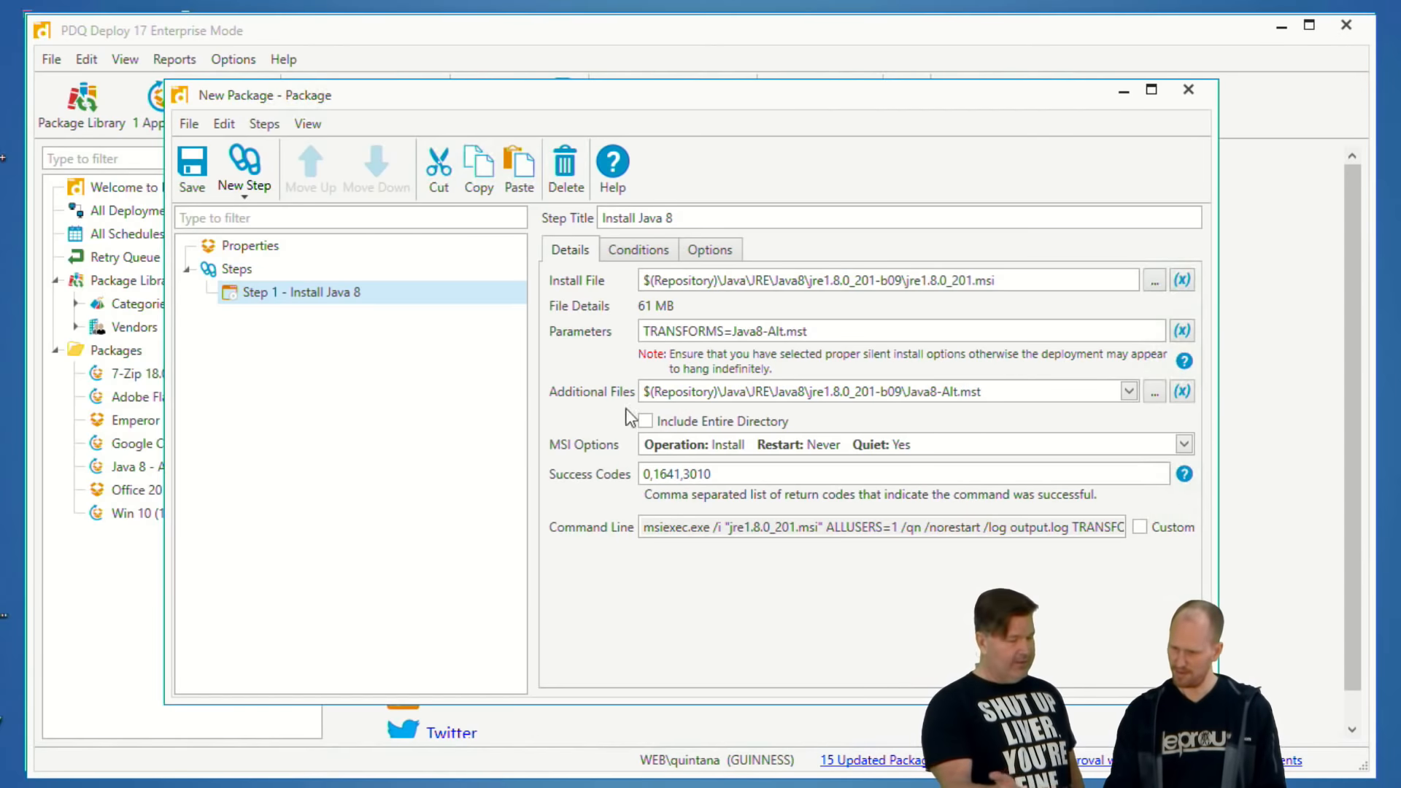
Check the Java8-Alt.mst transform in the parameters of the pasted Install Java 8 step.
left_click(847, 331)
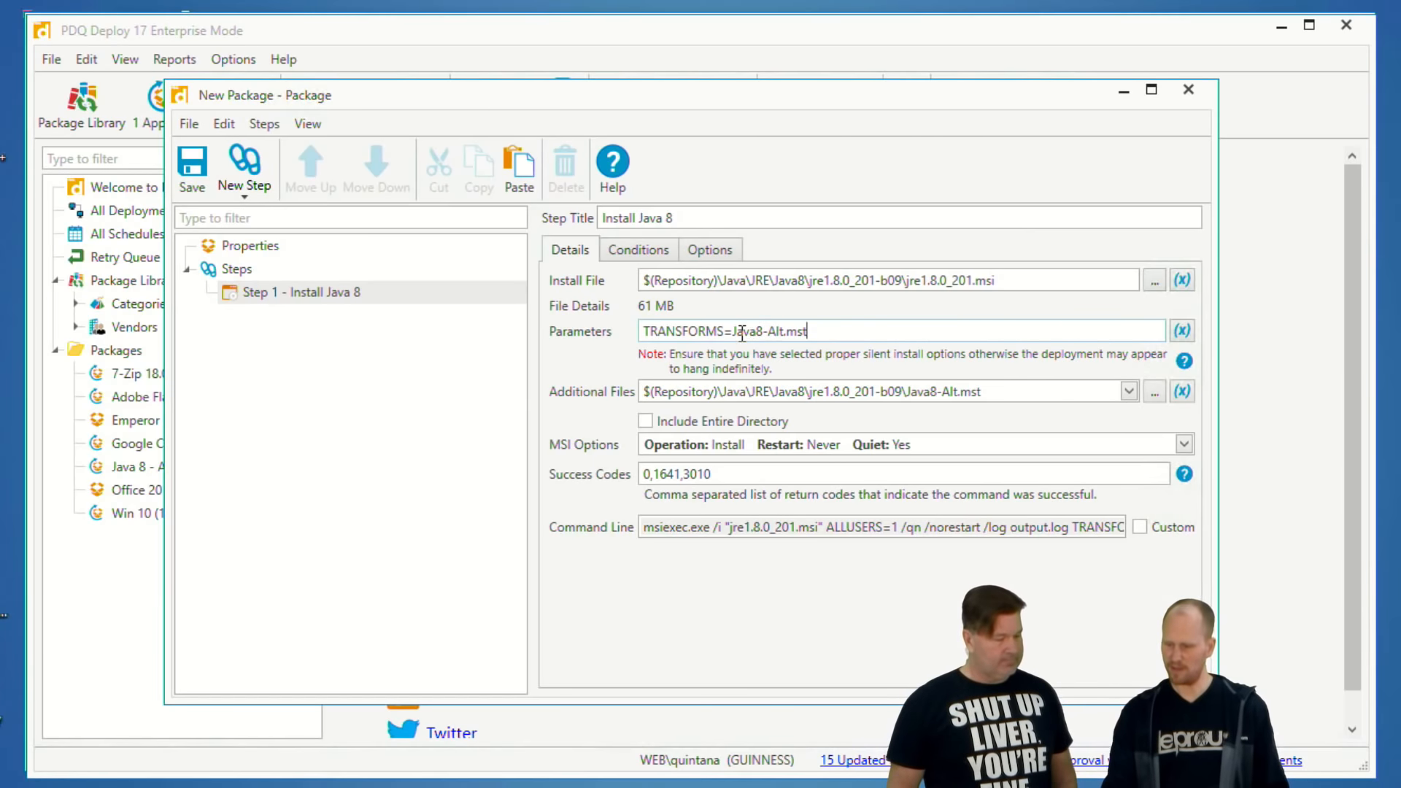
left_click_drag(783, 333, 817, 334)
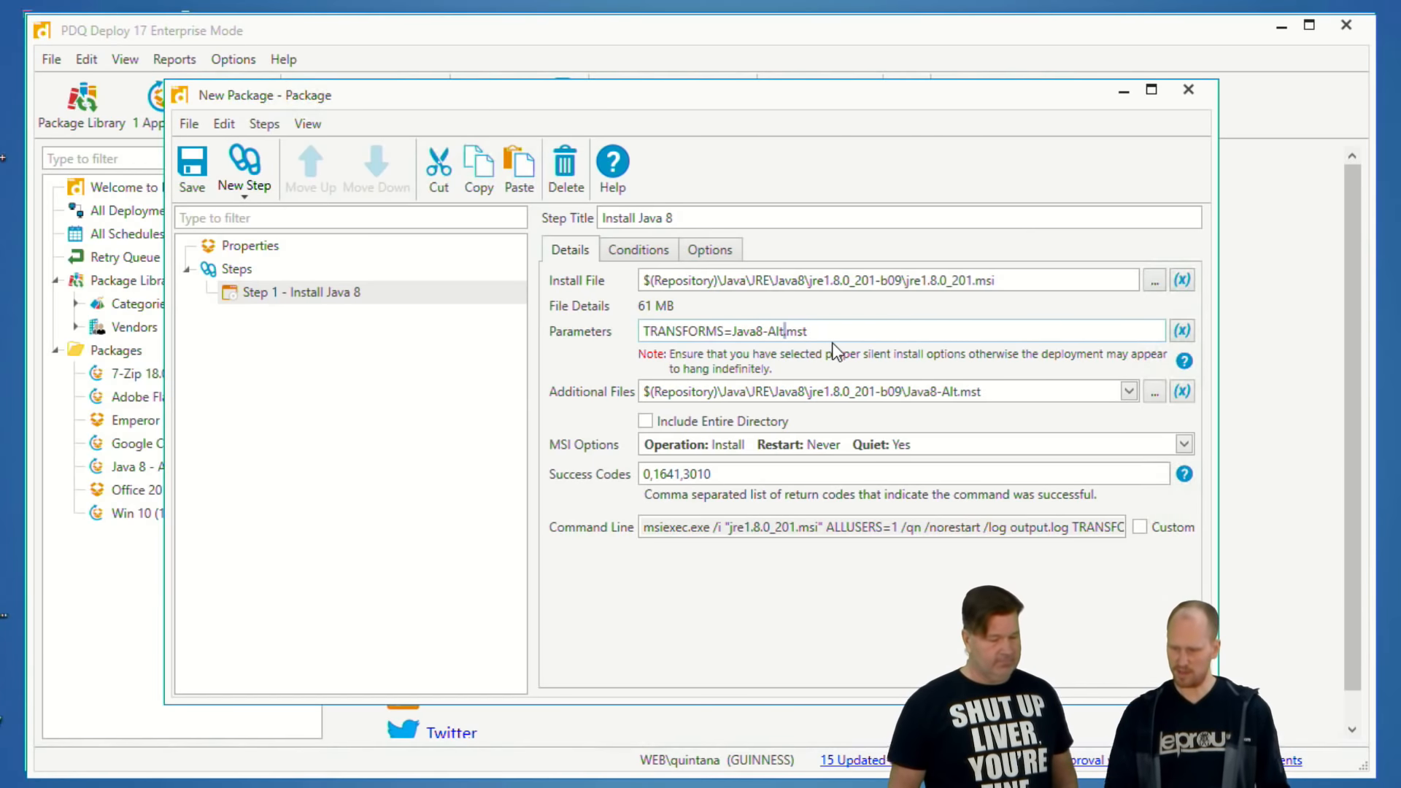
left_click(586, 371)
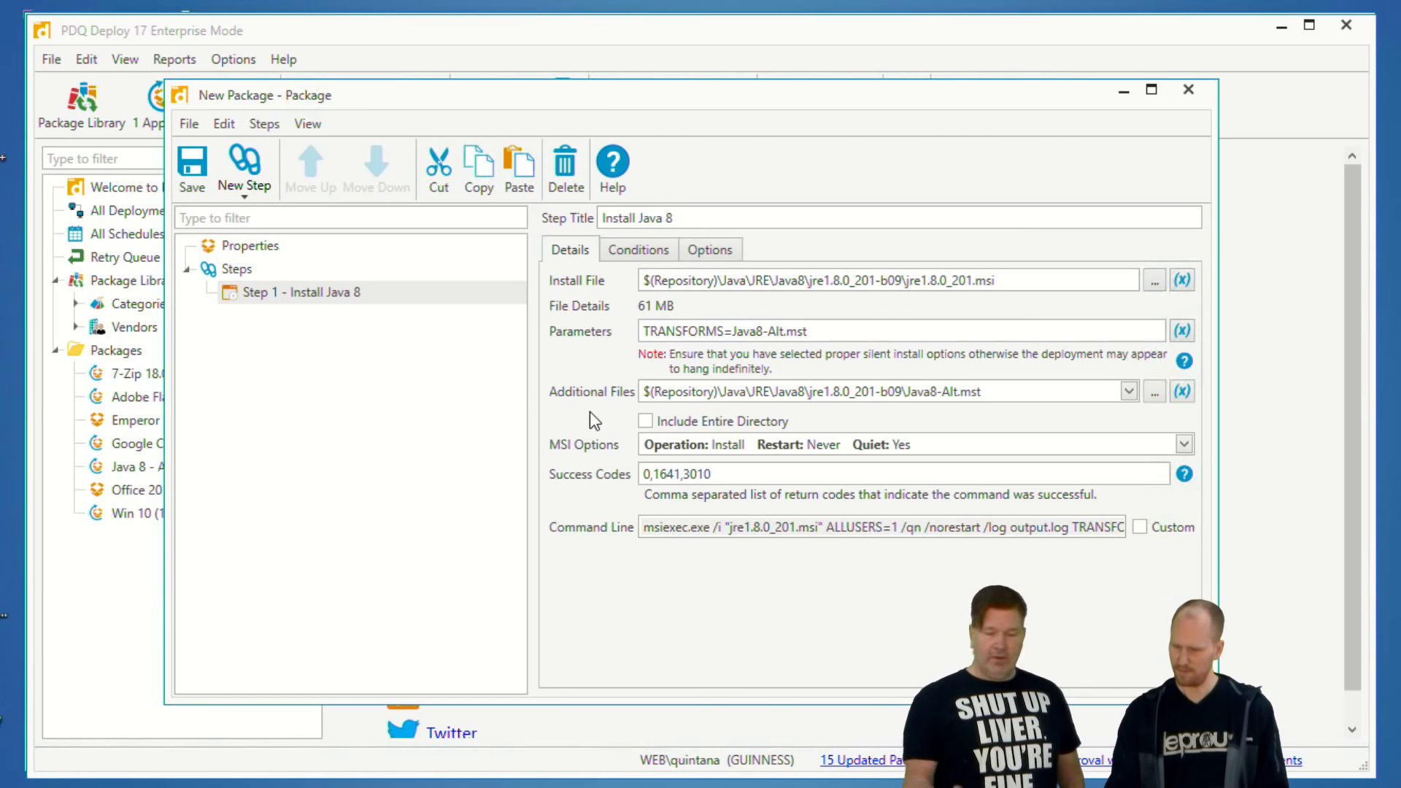
Convert the Java 8 - ALTERNATE Update 201-b09 package to a standard package and select its Install Java 8 step.
left_click(146, 466)
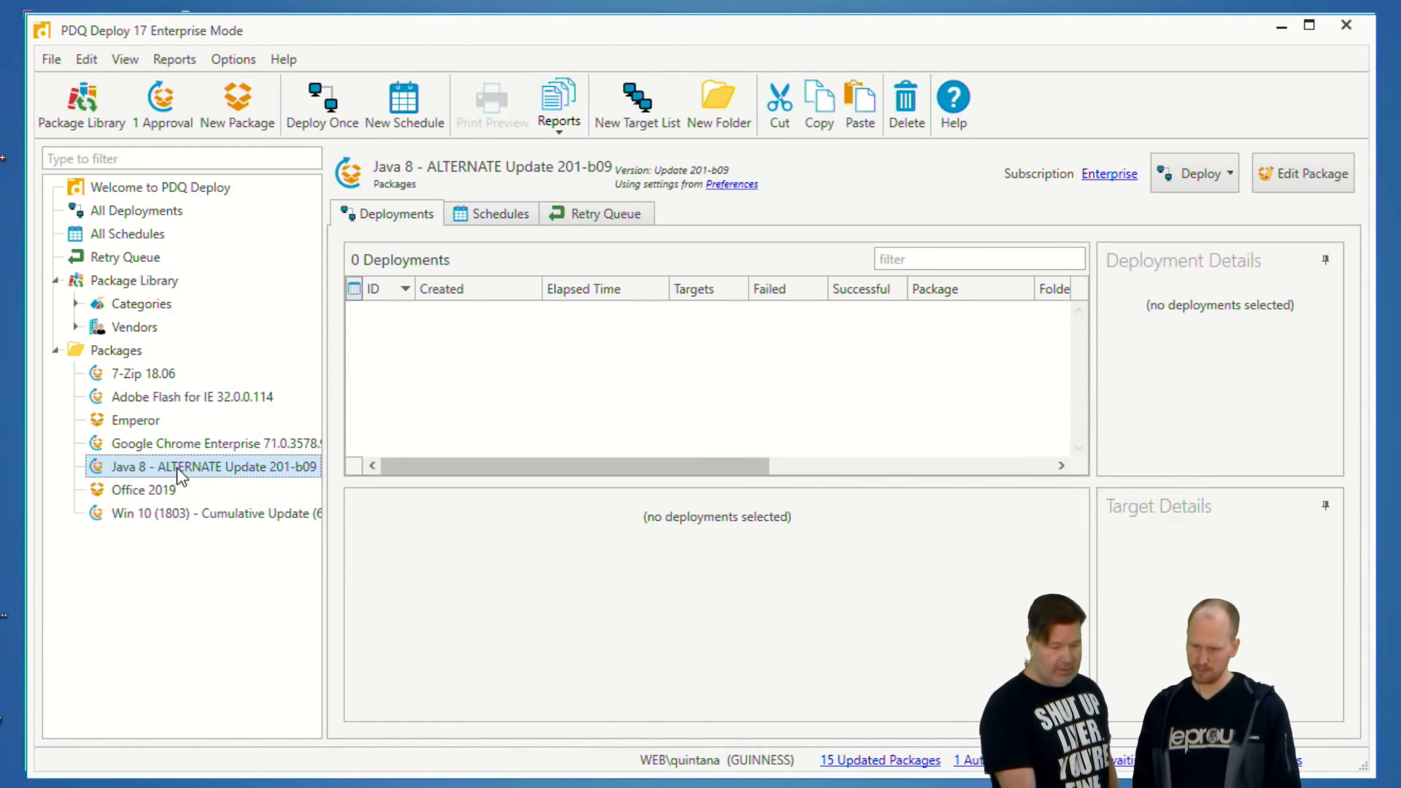
double_click(177, 468)
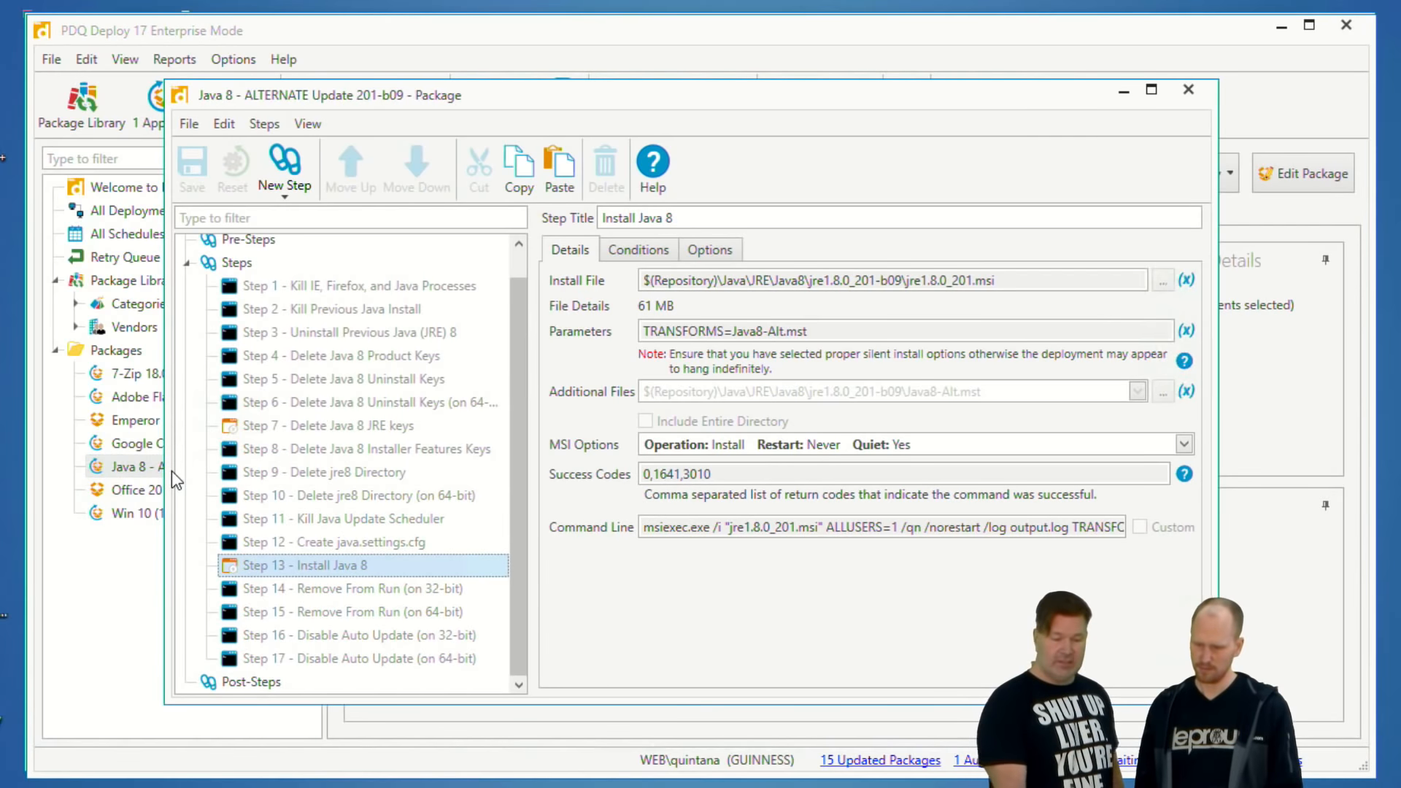
scroll(394, 304, "up", 2)
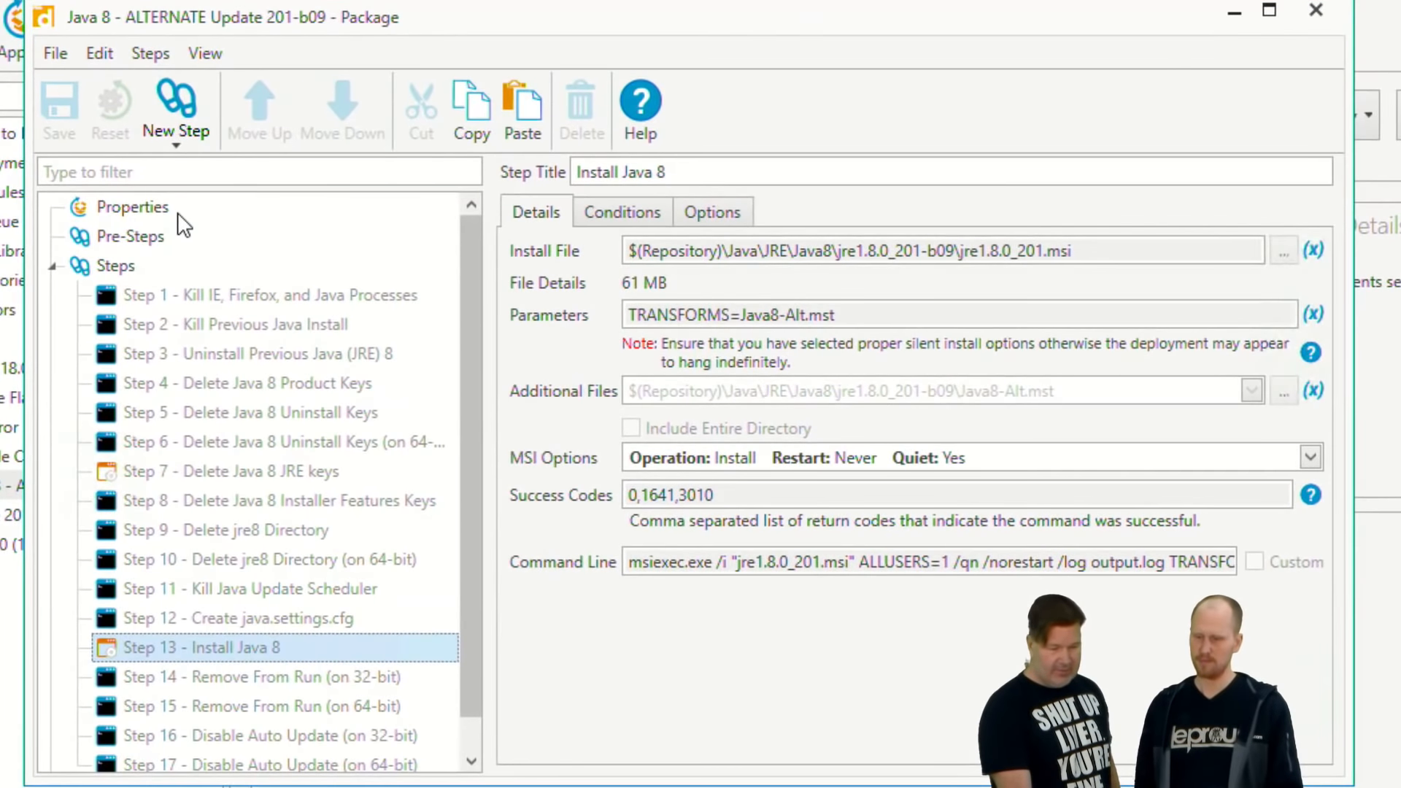
left_click(175, 217)
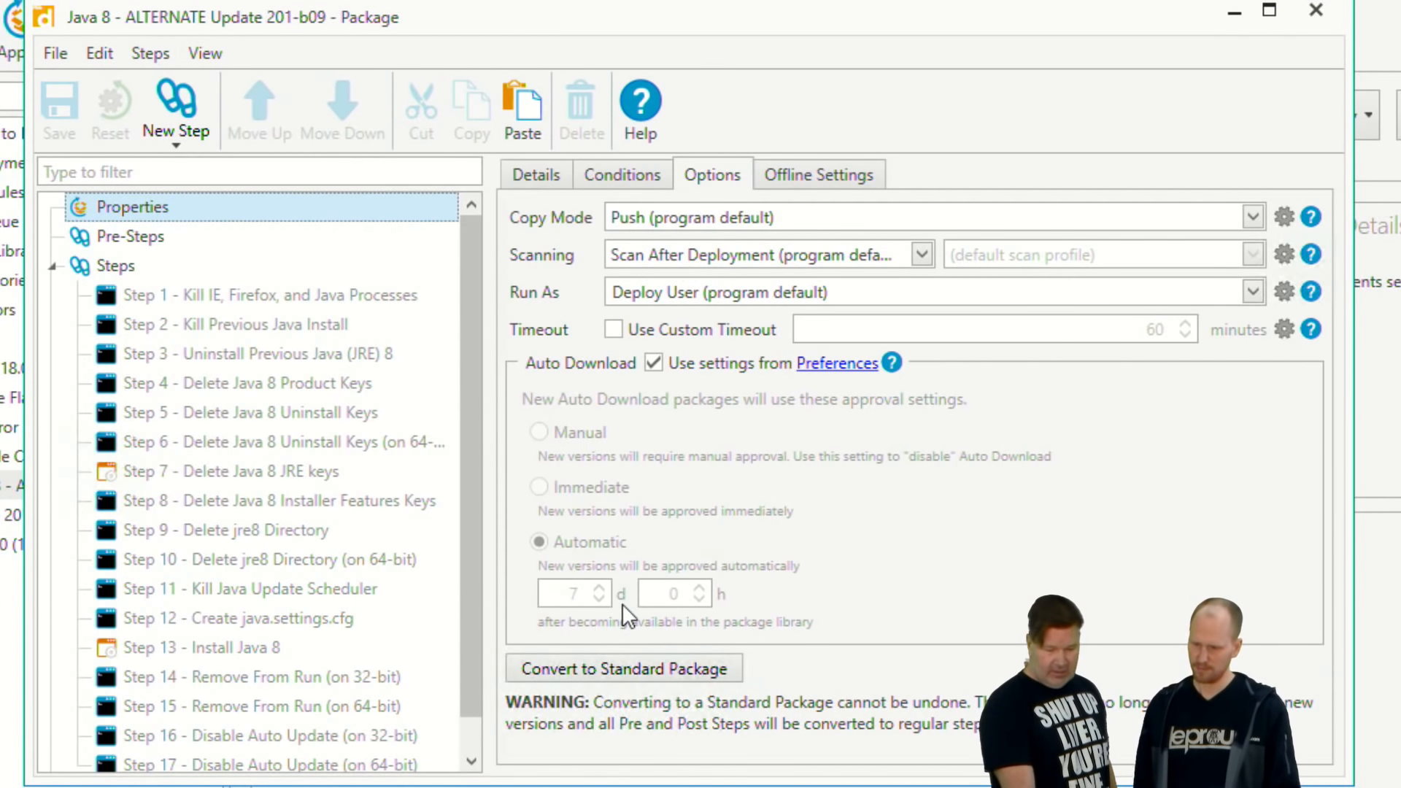
left_click(622, 669)
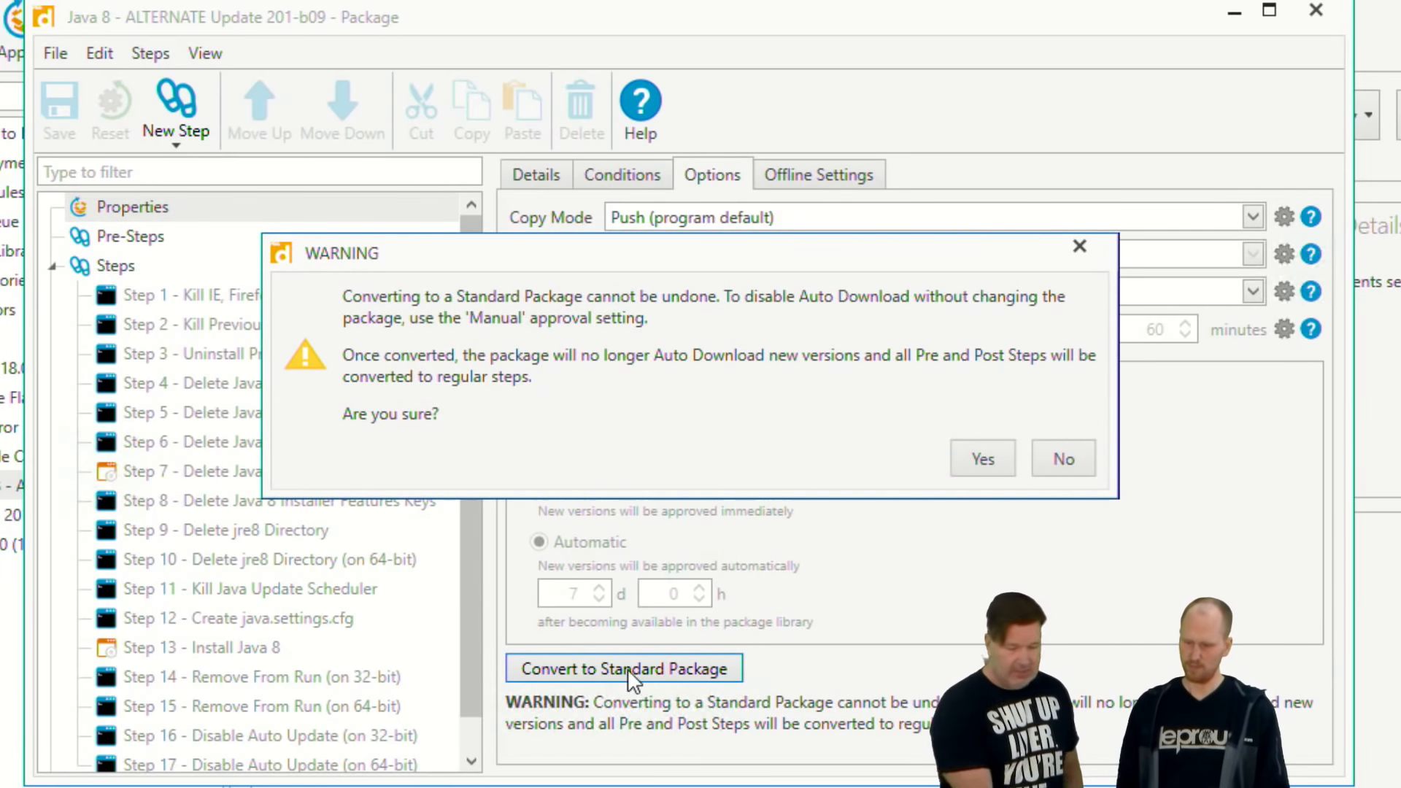
left_click(996, 451)
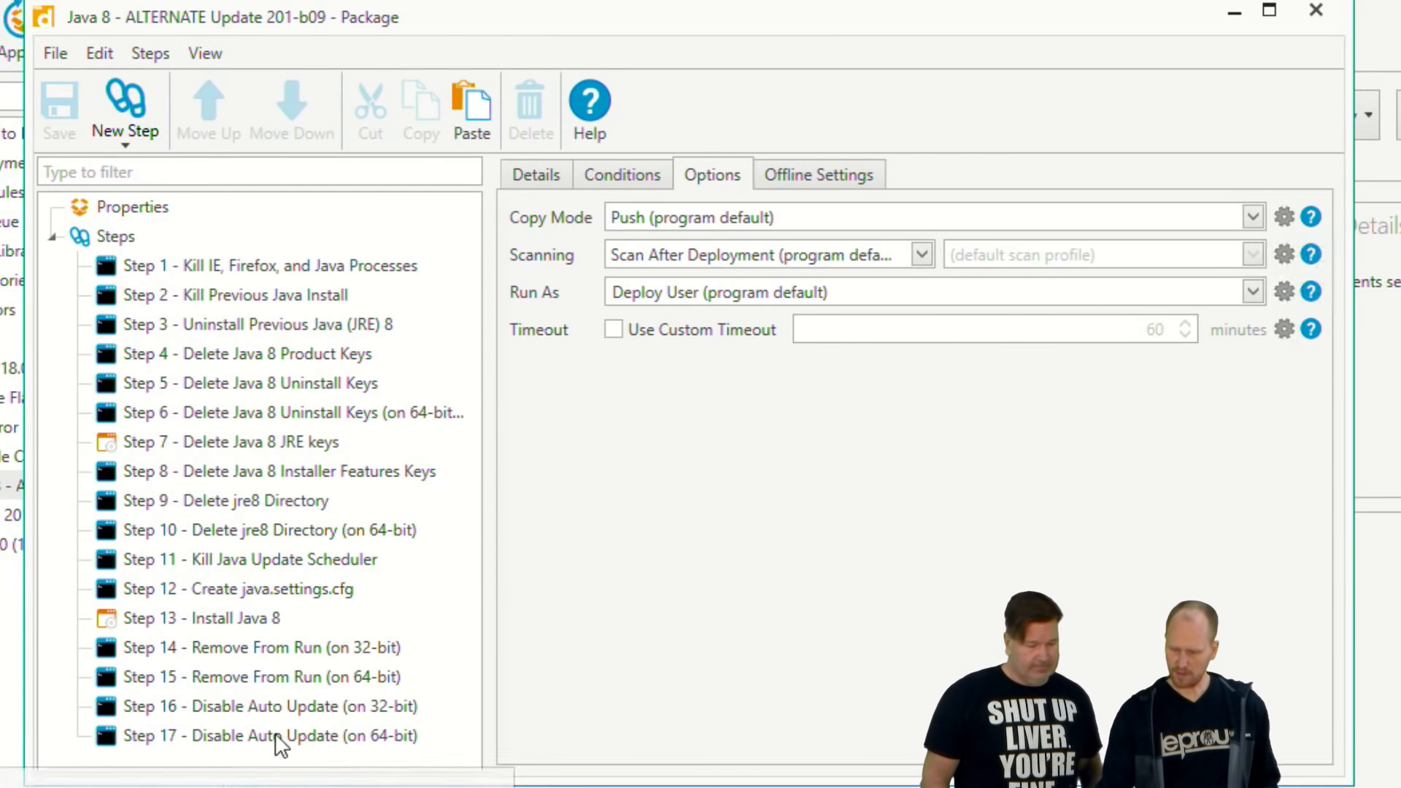
left_click(270, 617)
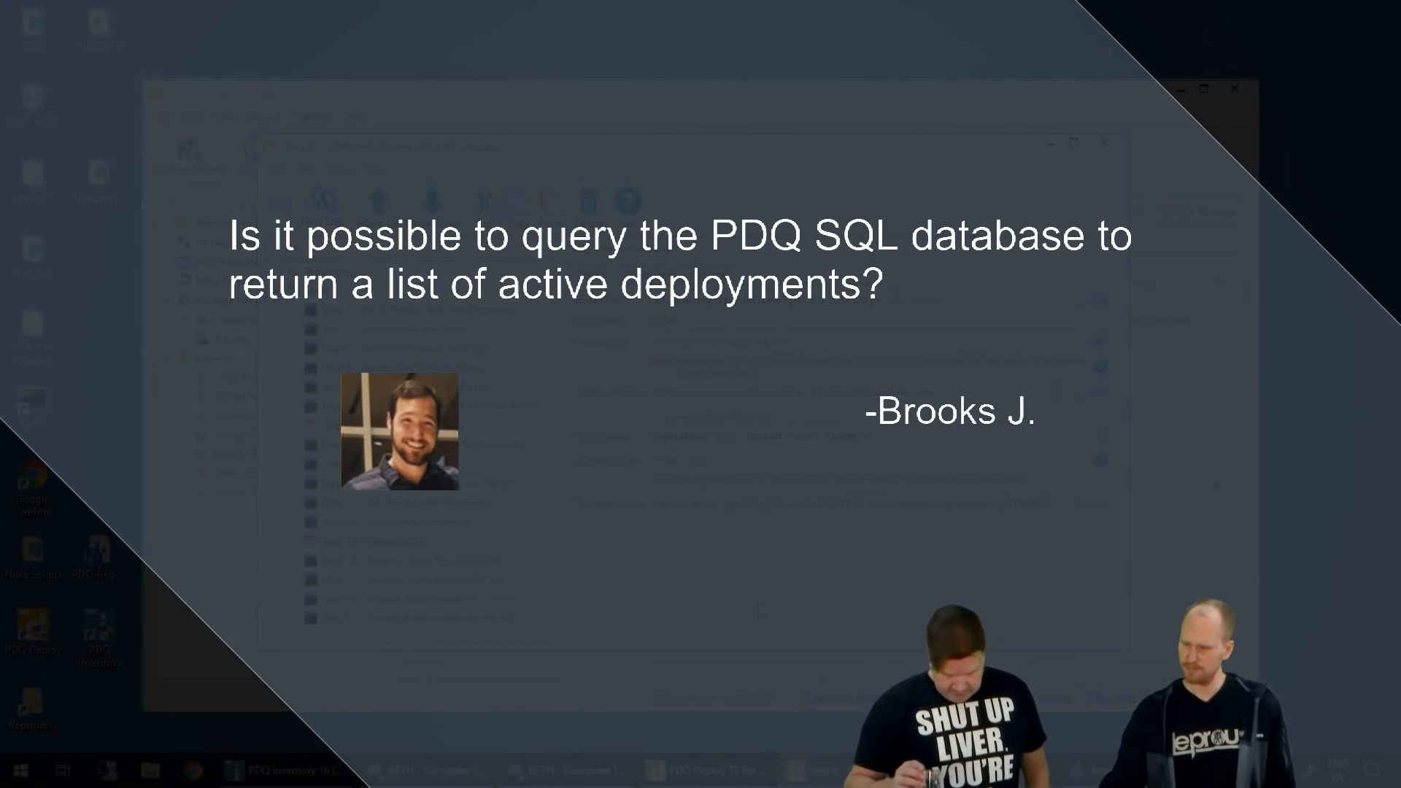
Close the Java 8 package window and the new package holding the pasted step, discarding the unsaved package.
left_click(1103, 143)
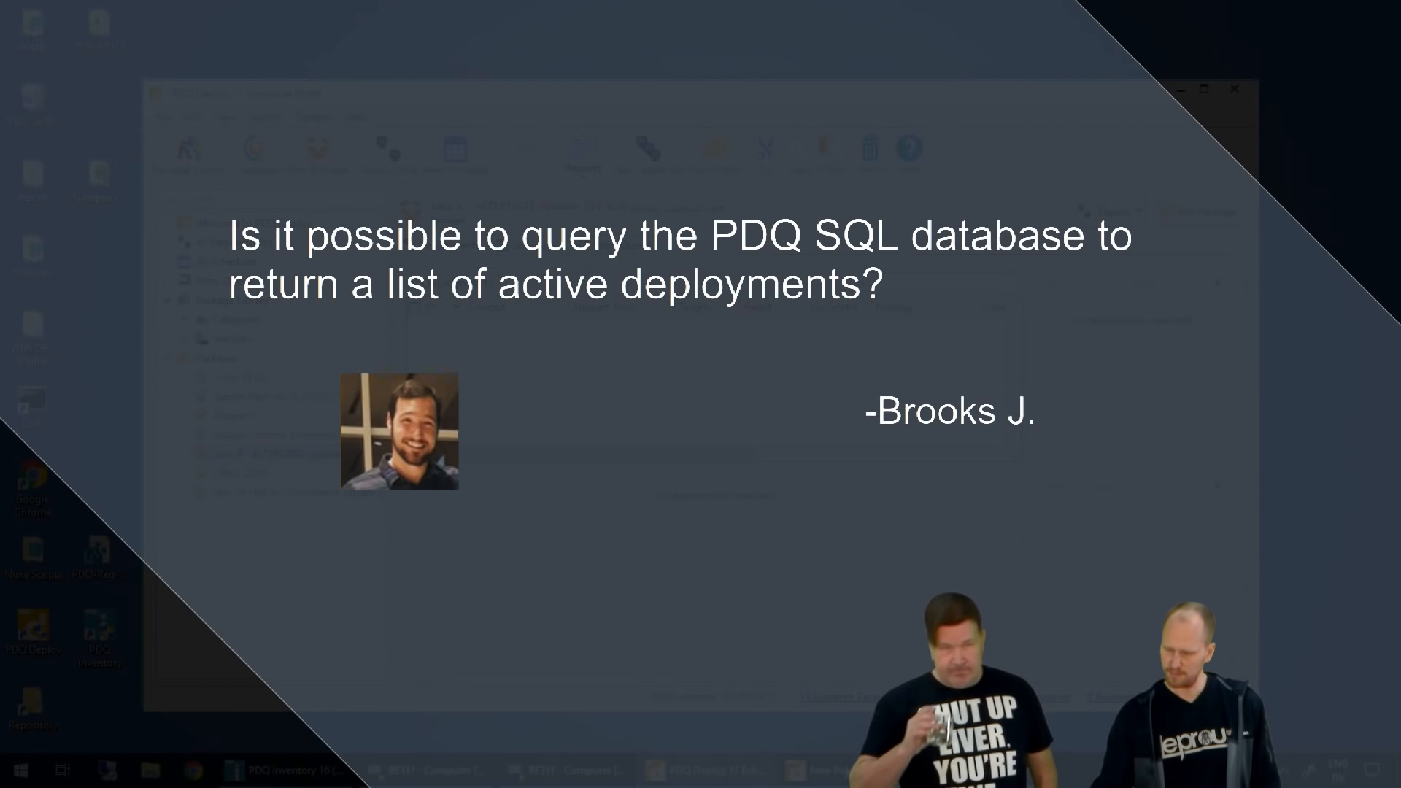
left_click(839, 771)
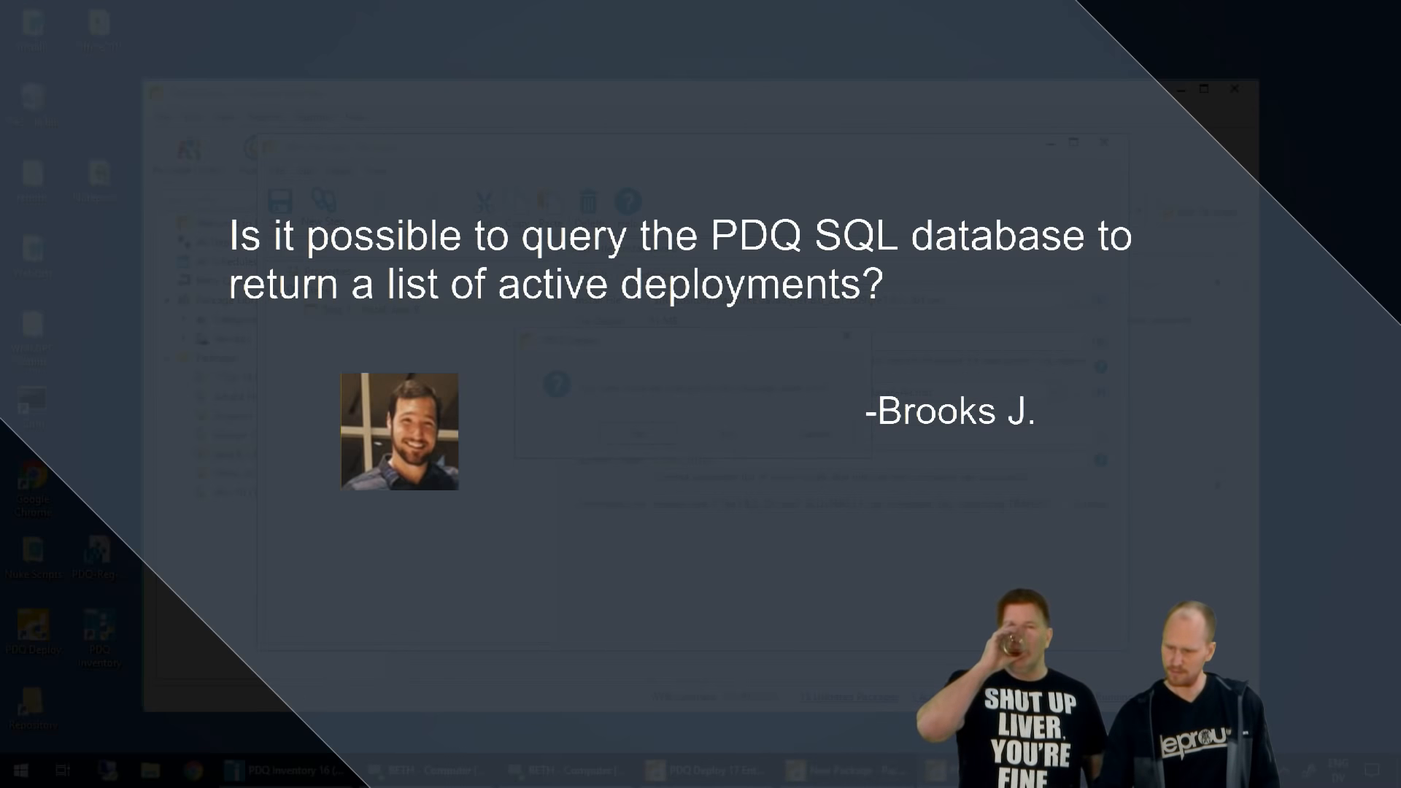
left_click(728, 434)
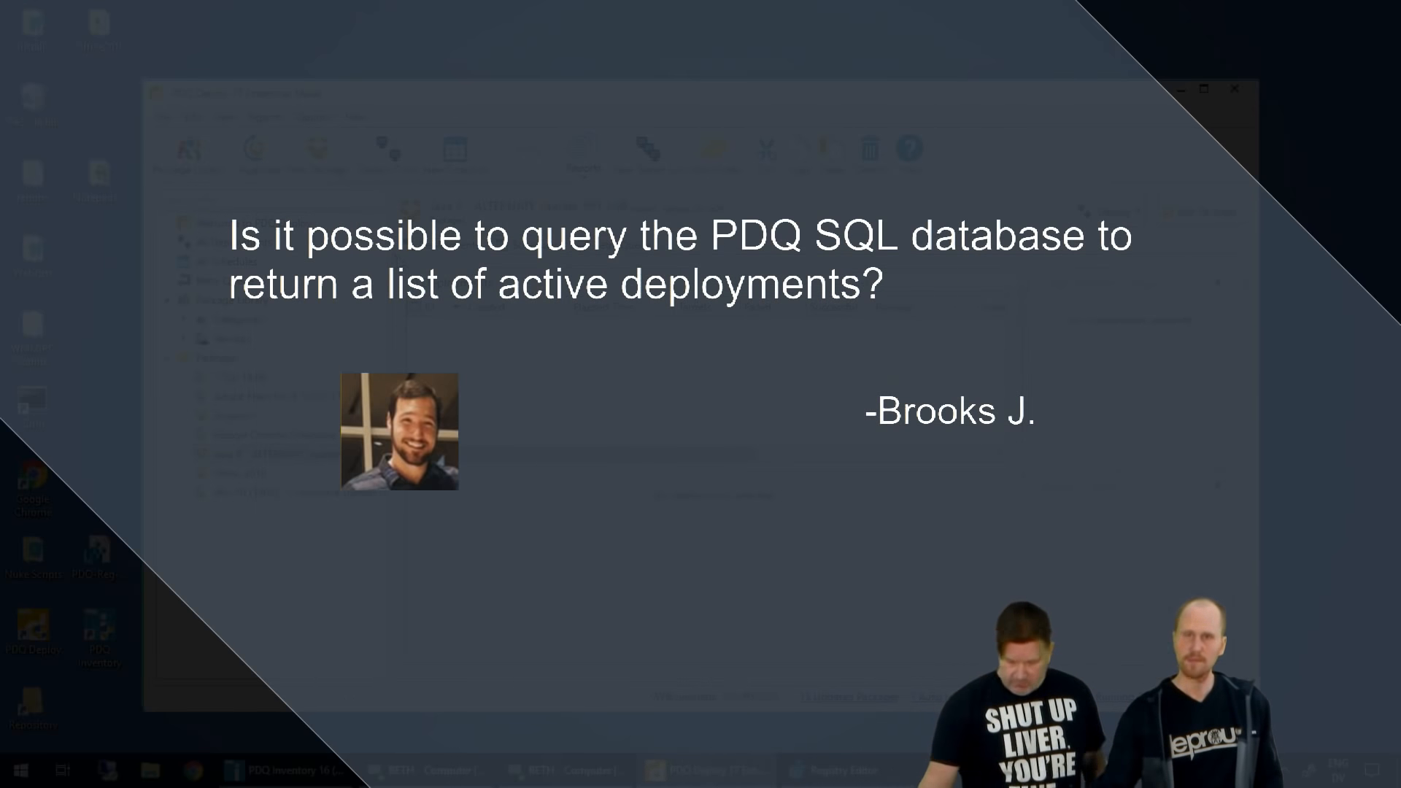
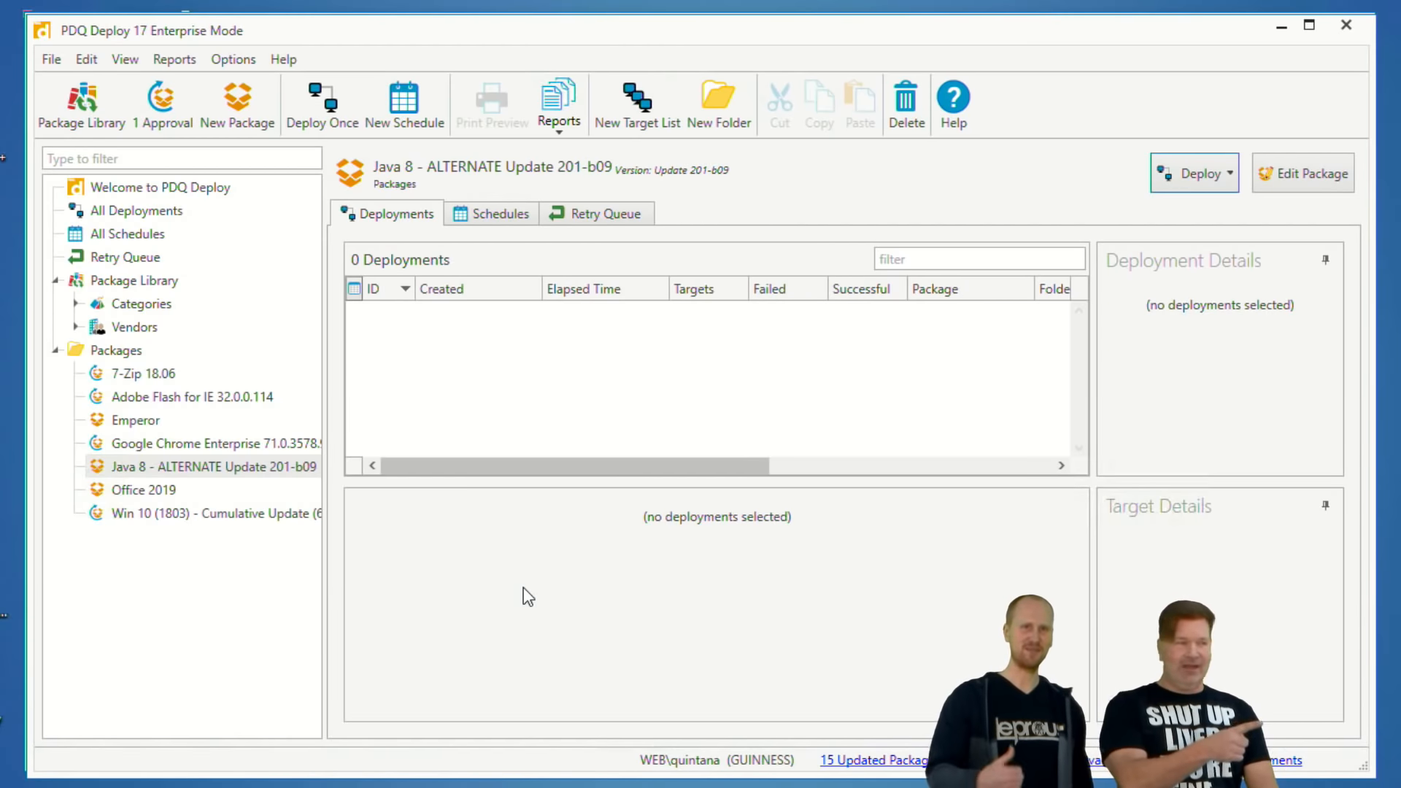
Create a new package nesting the 7-Zip, Emperor, Adobe Flash for IE, Java 8 - ALTERNATE and Google Chrome Enterprise packages.
left_click(142, 377)
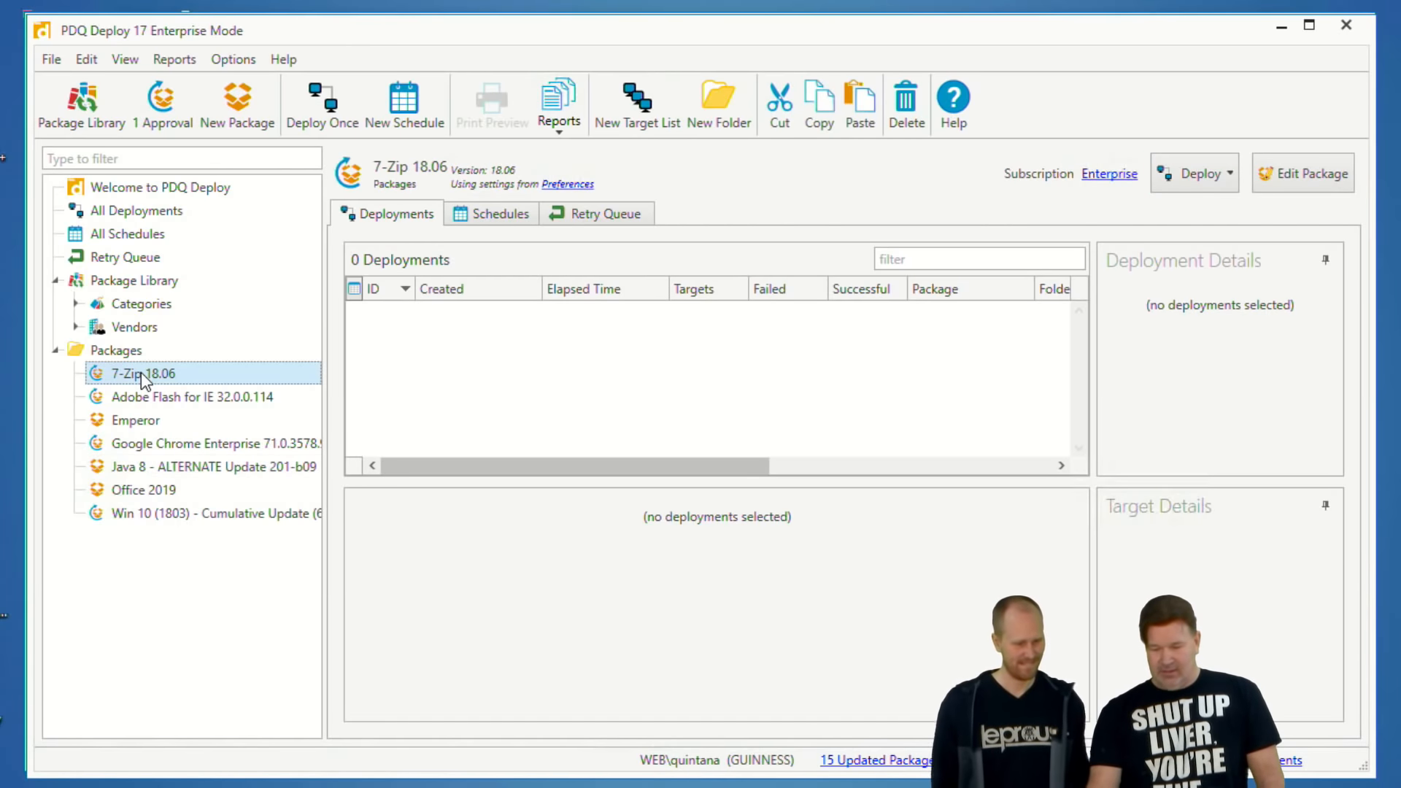
left_click(136, 422, "ctrl")
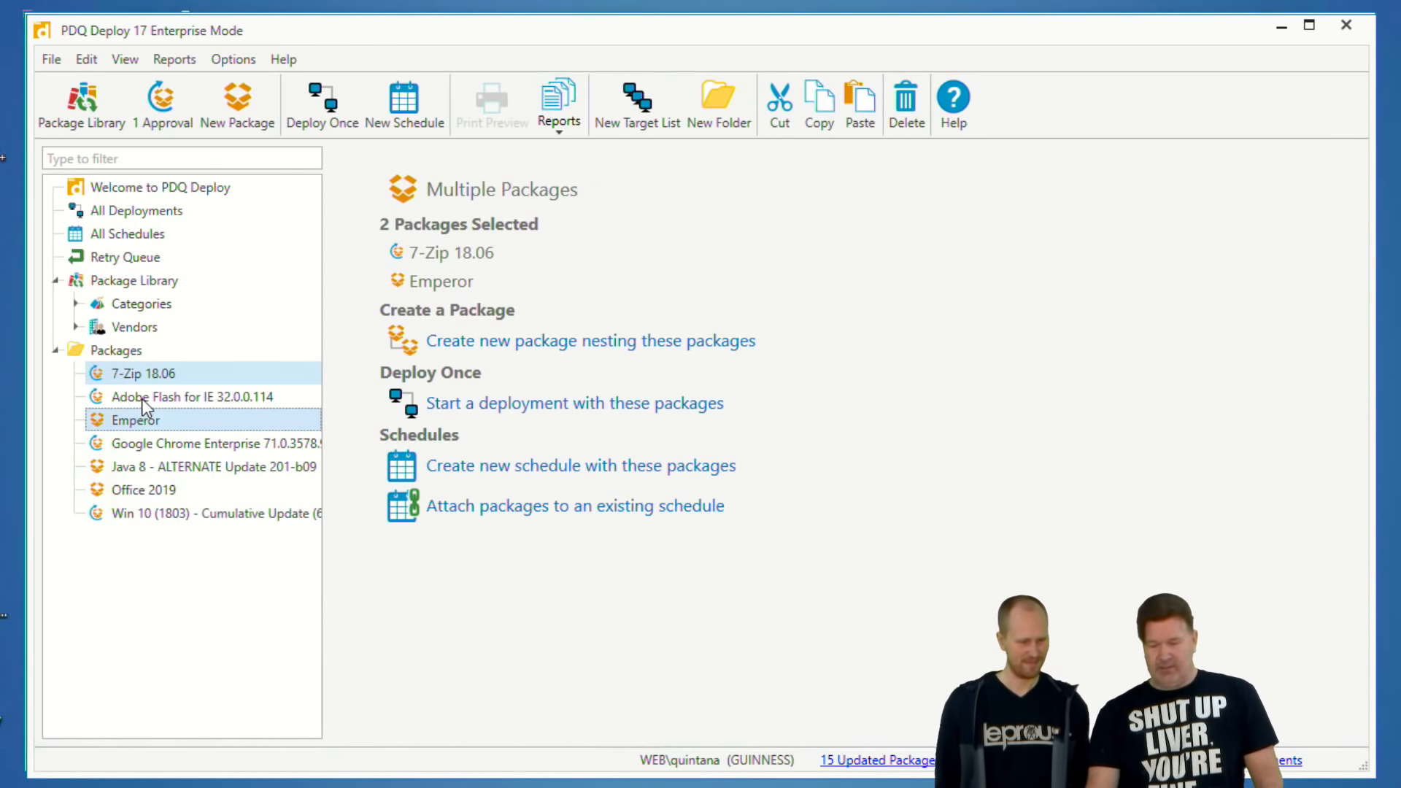
left_click(144, 397, "ctrl")
left_click(151, 467, "ctrl")
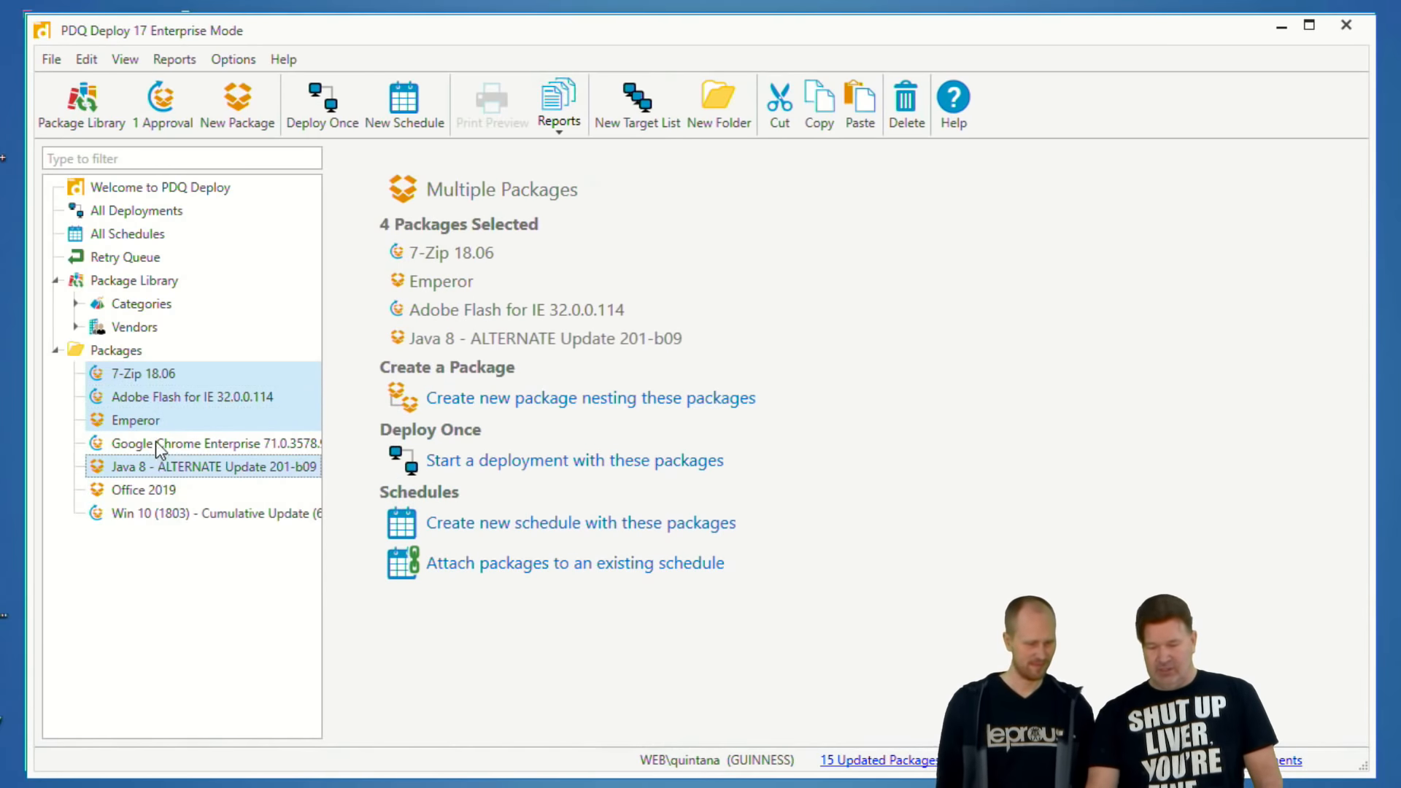
left_click(158, 444, "ctrl")
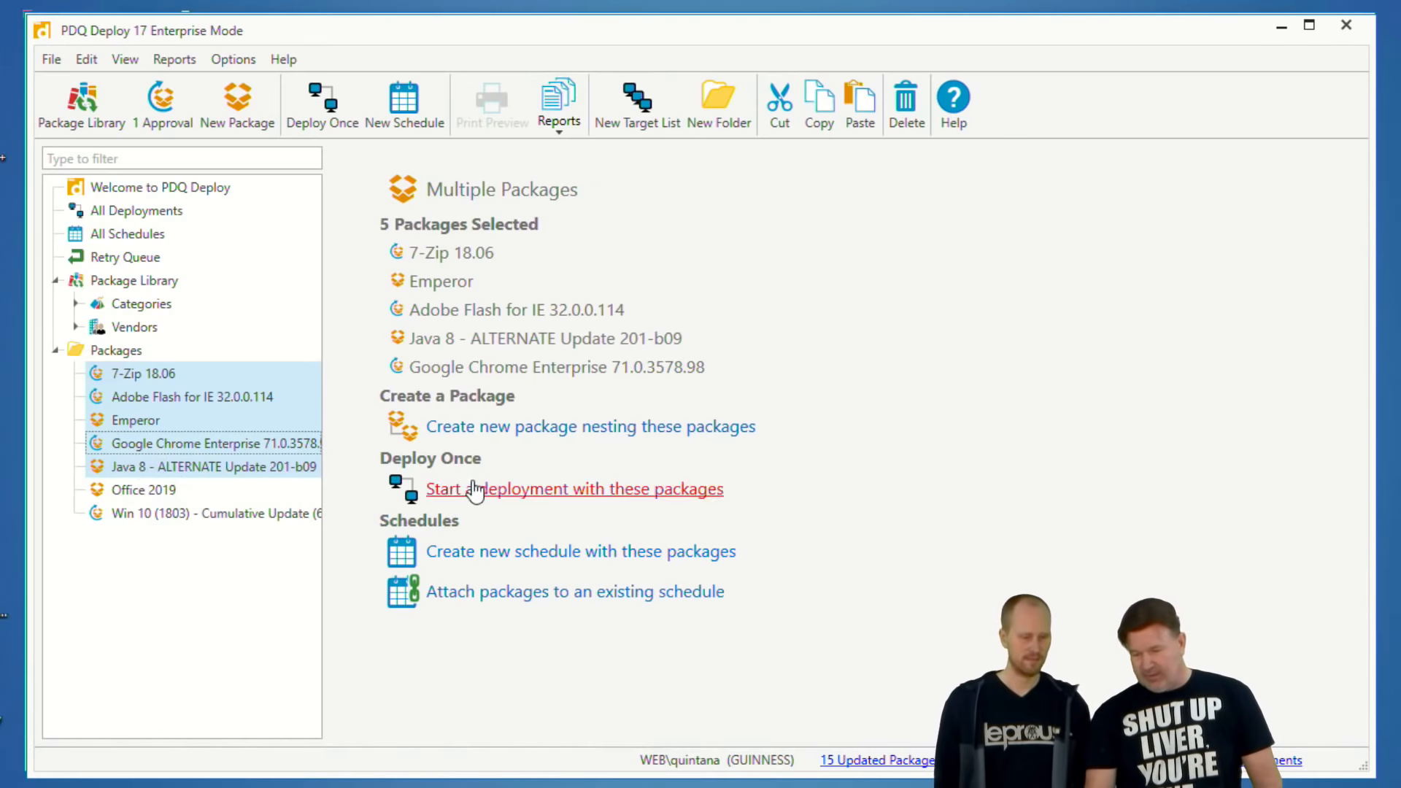
left_click(530, 427)
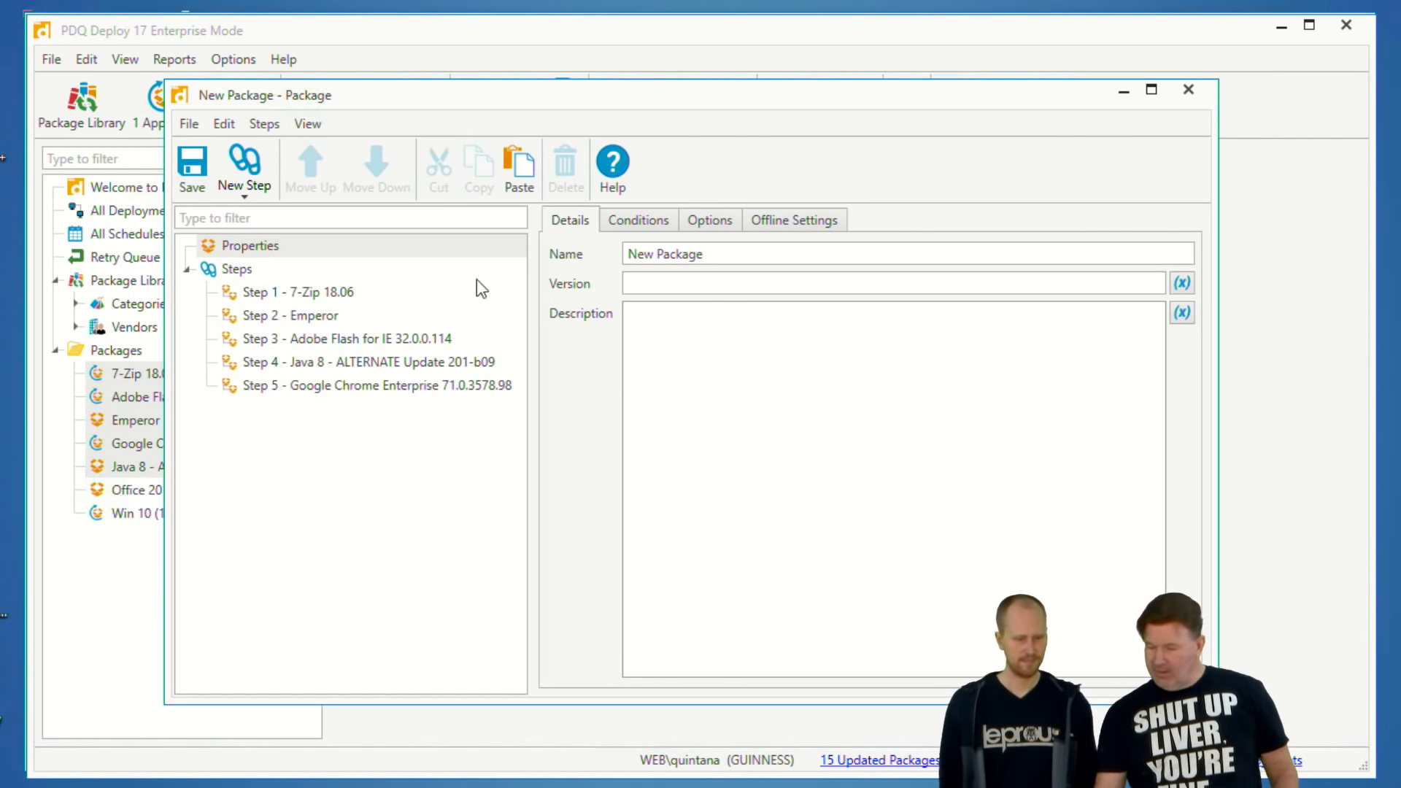
Name the nested package "baseline" and save it.
left_click_drag(711, 255, 572, 236)
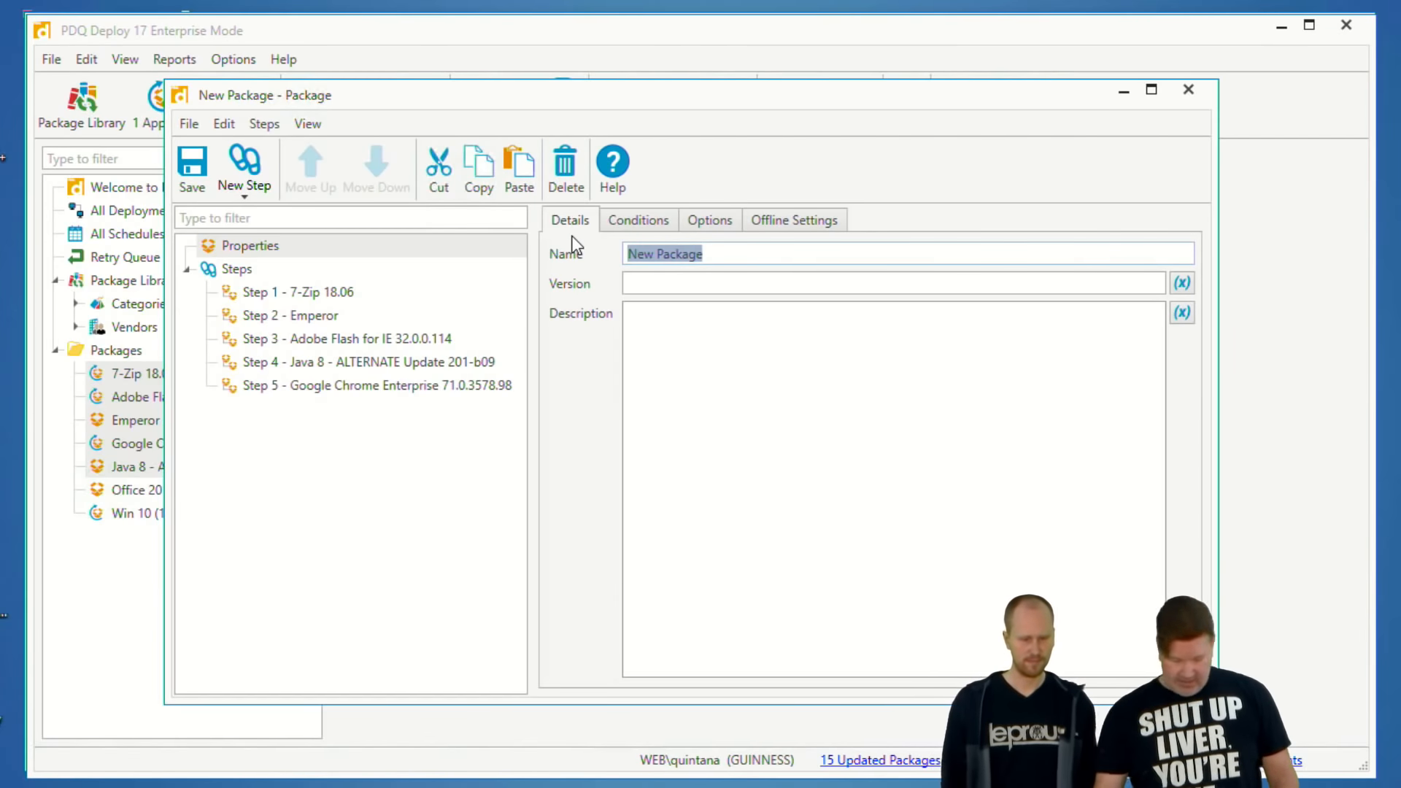
type("baseline")
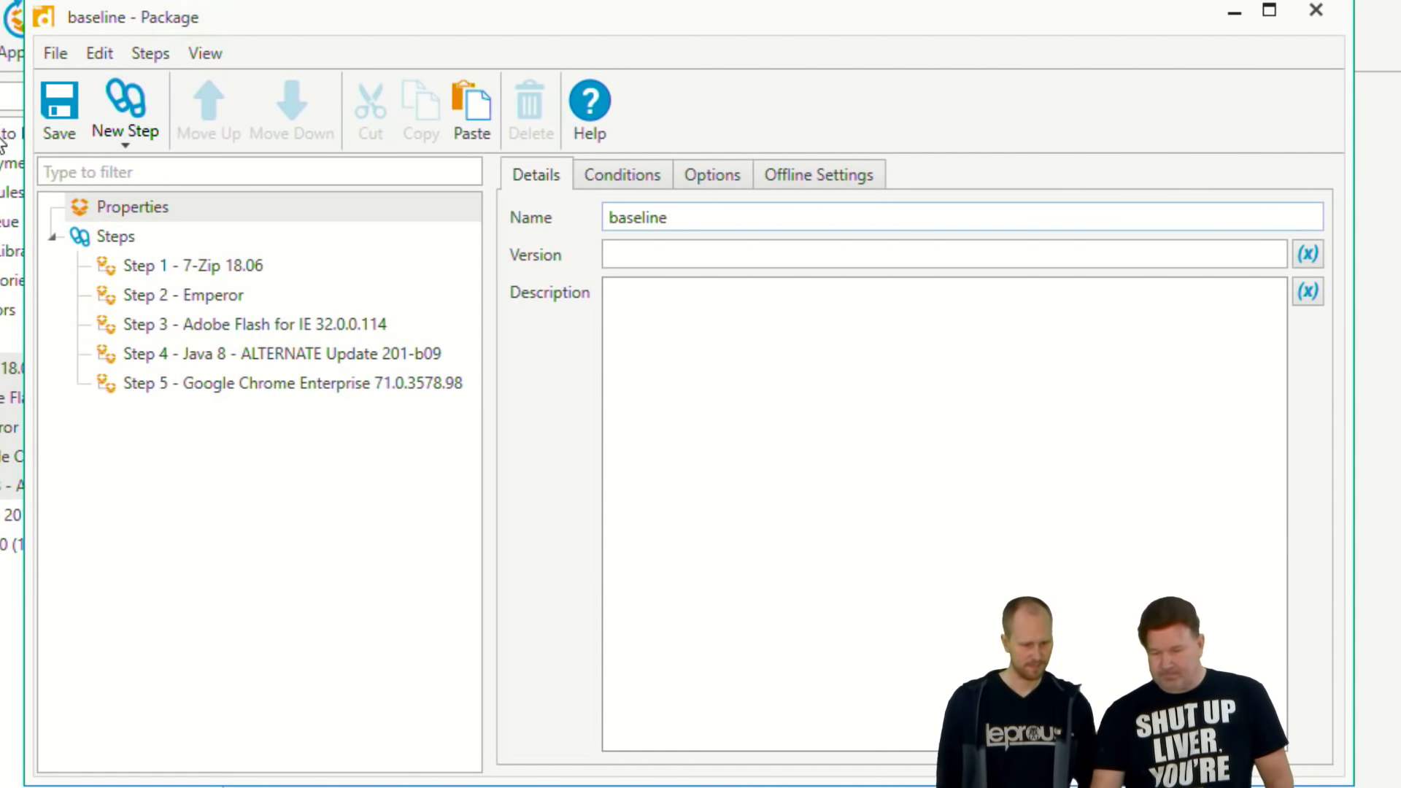
left_click(52, 100)
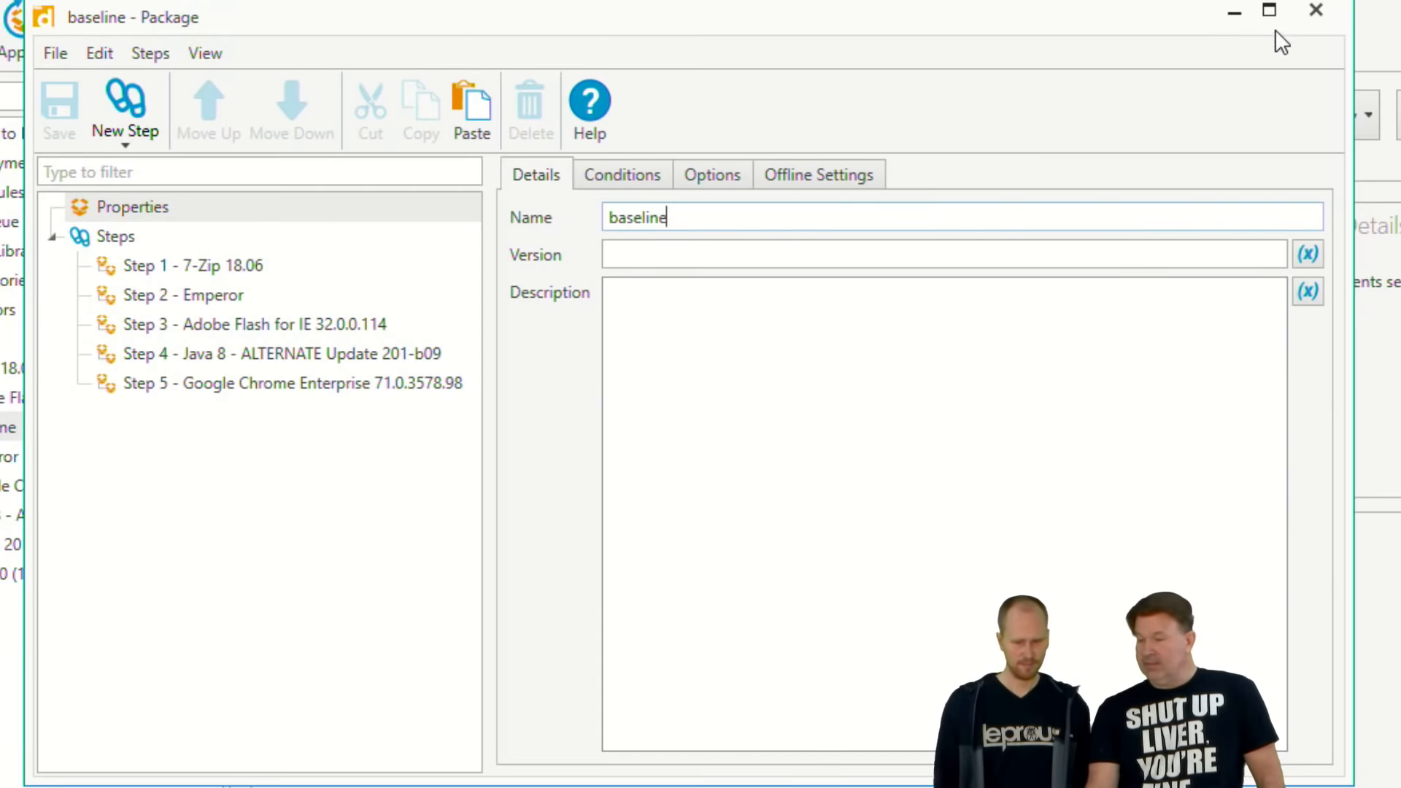
Close the baseline package window, switch to PDQ Inventory and display the computers in the New_Computers container of web.pdq.com.
left_click(1315, 10)
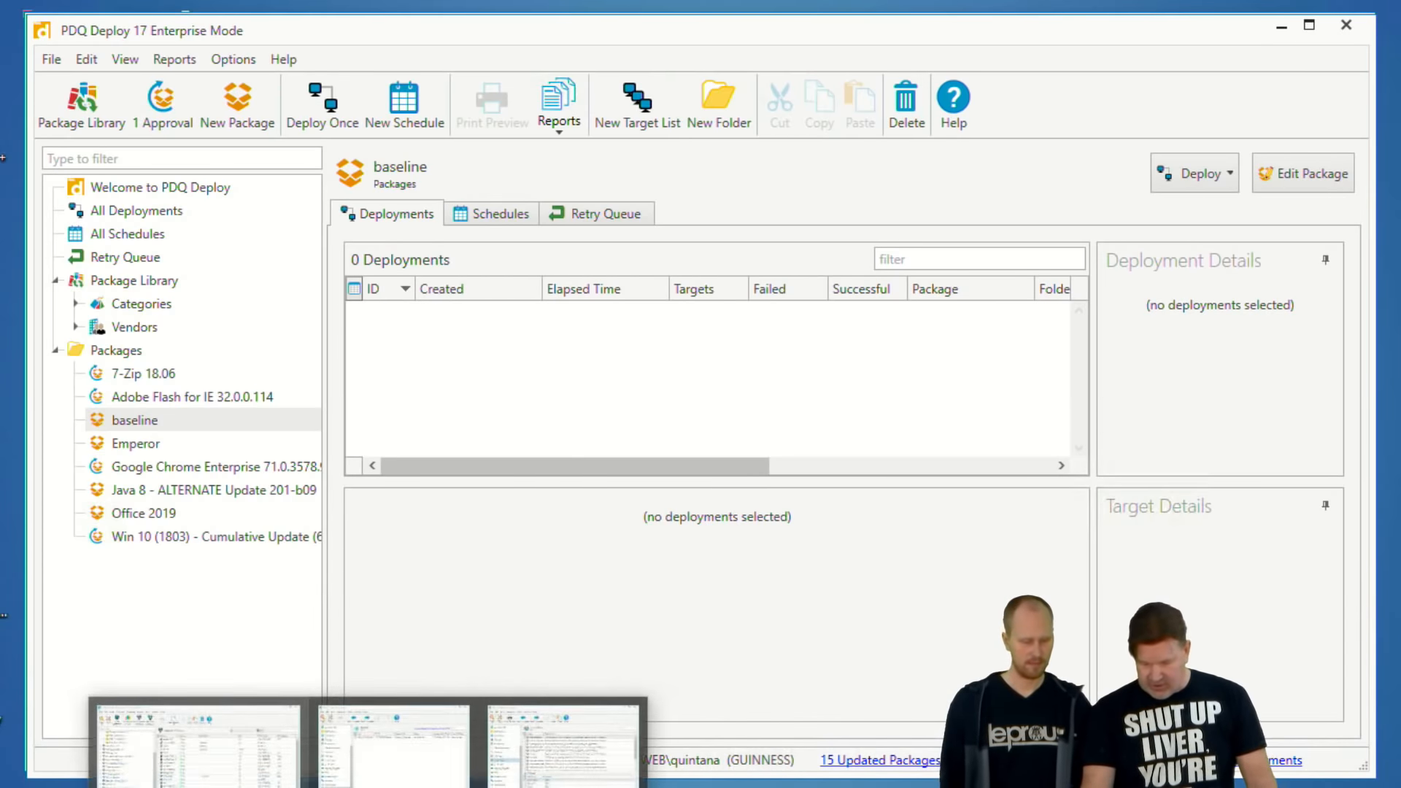
left_click(284, 770)
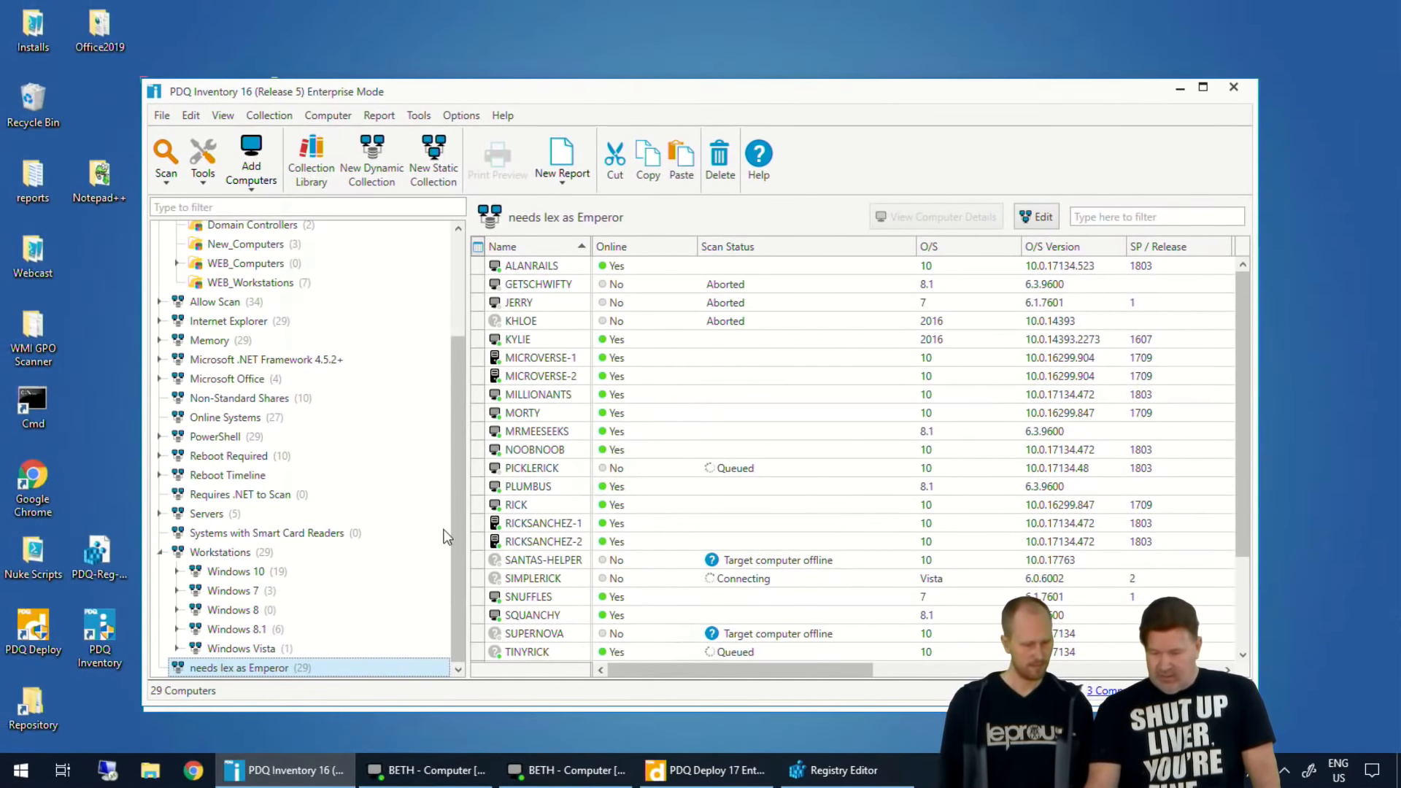
left_click_drag(456, 514, 461, 365)
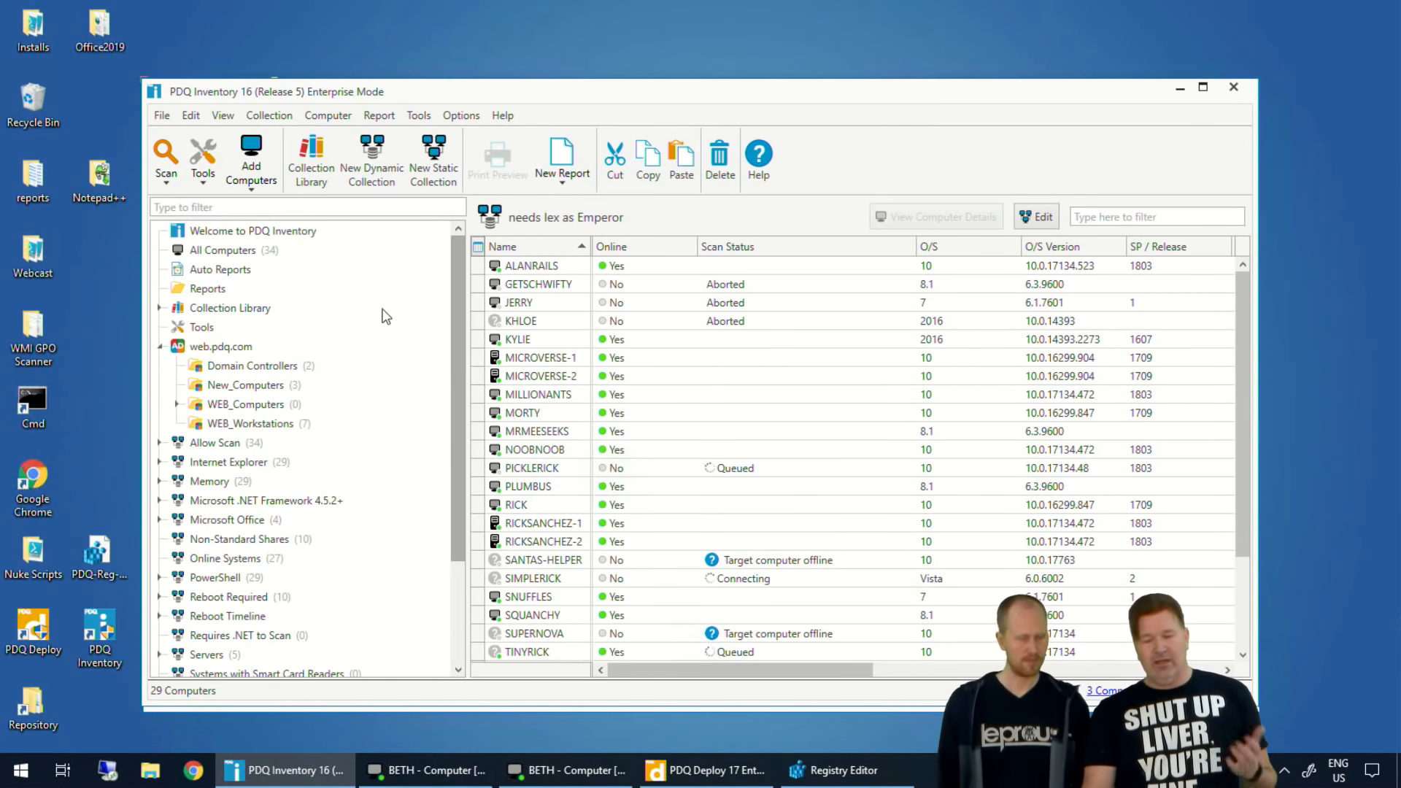
left_click(241, 347)
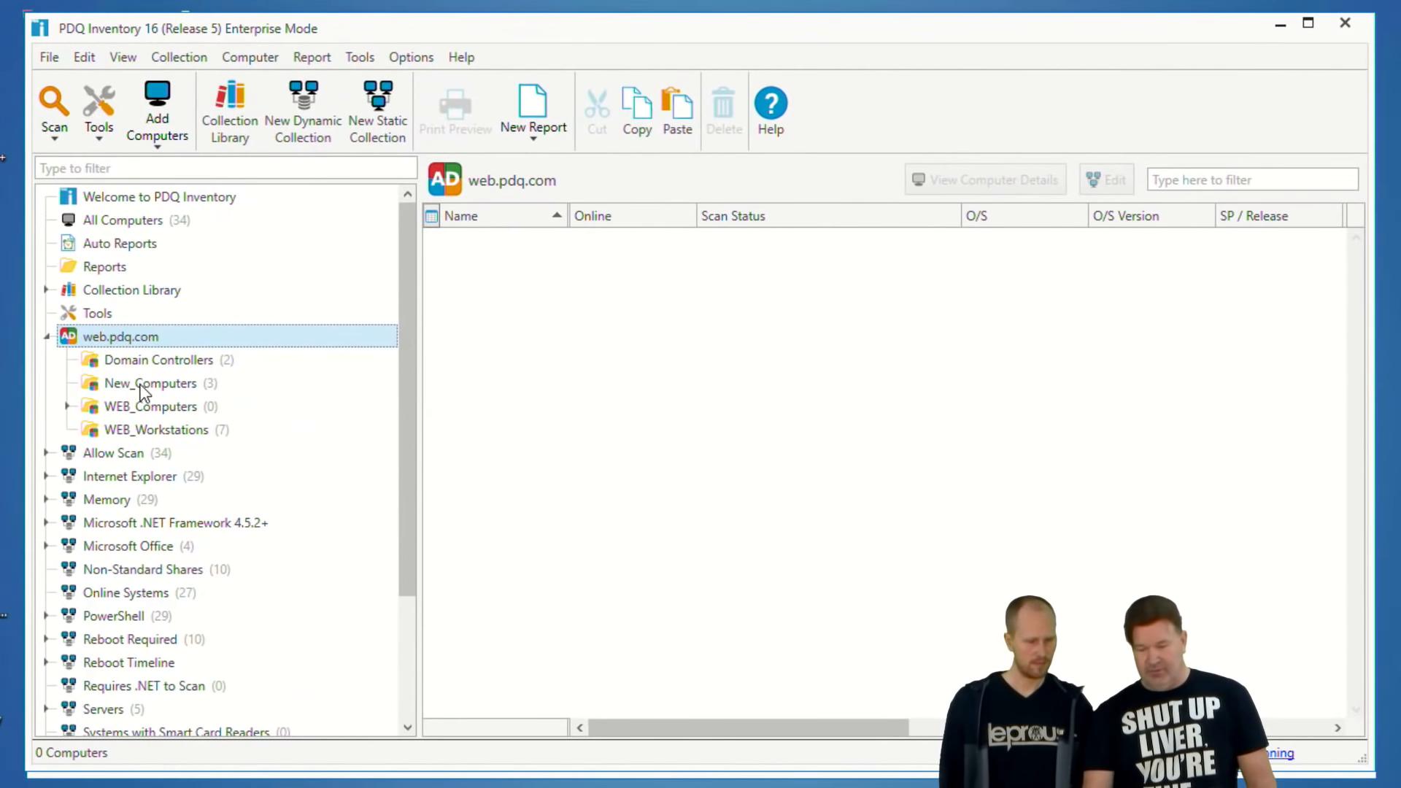
left_click(232, 385)
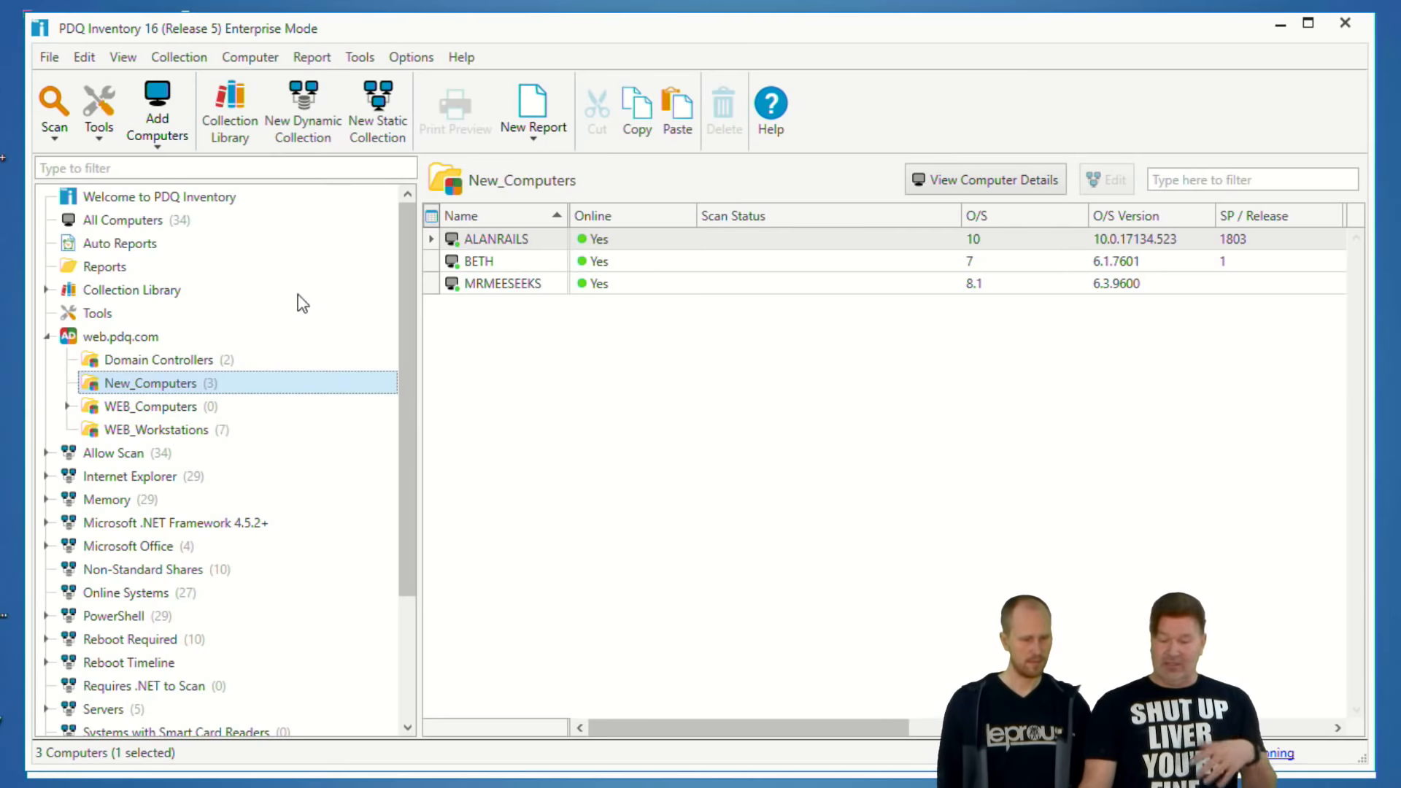
left_click(143, 223)
left_click(295, 102)
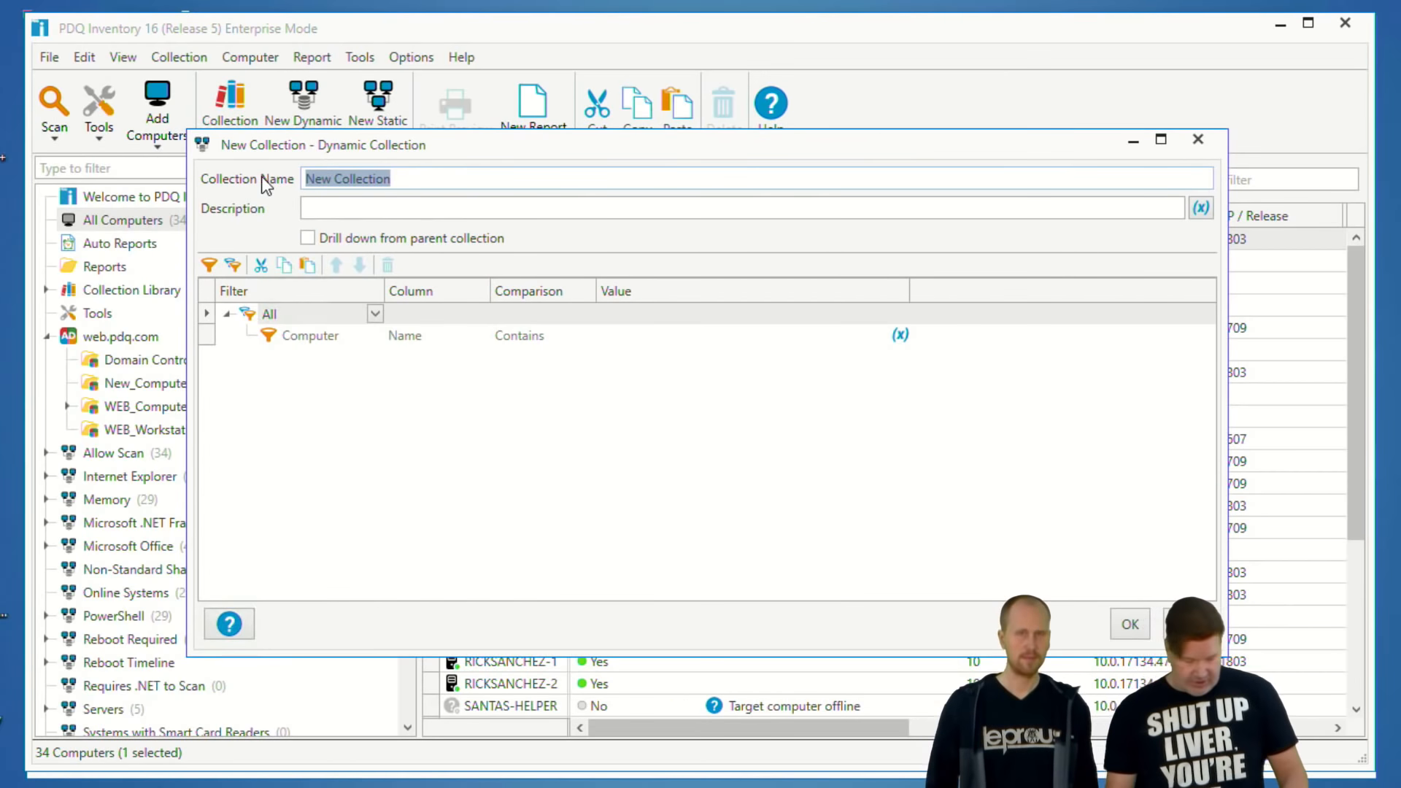
type("B")
key("BackSpace")
type("New Machines")
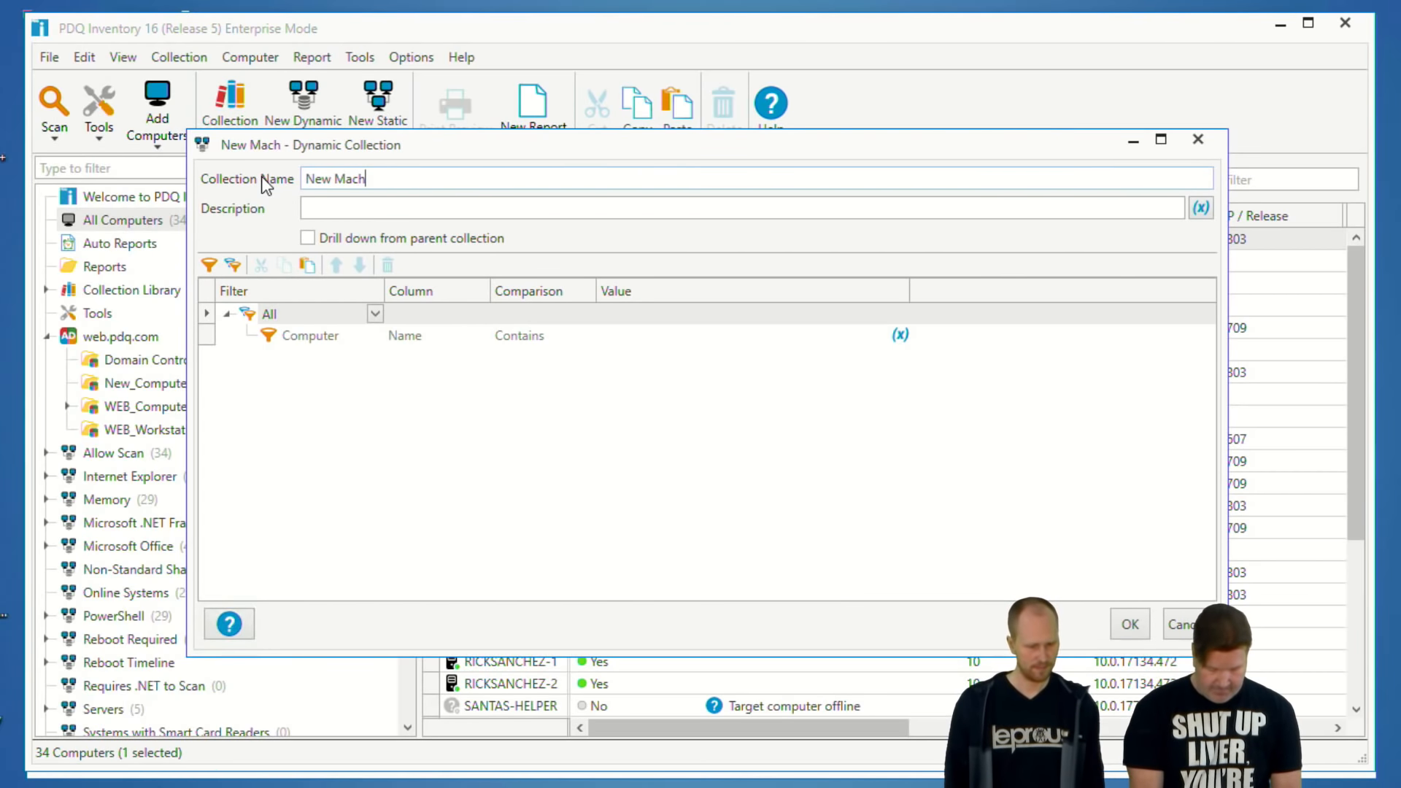
left_click(378, 342)
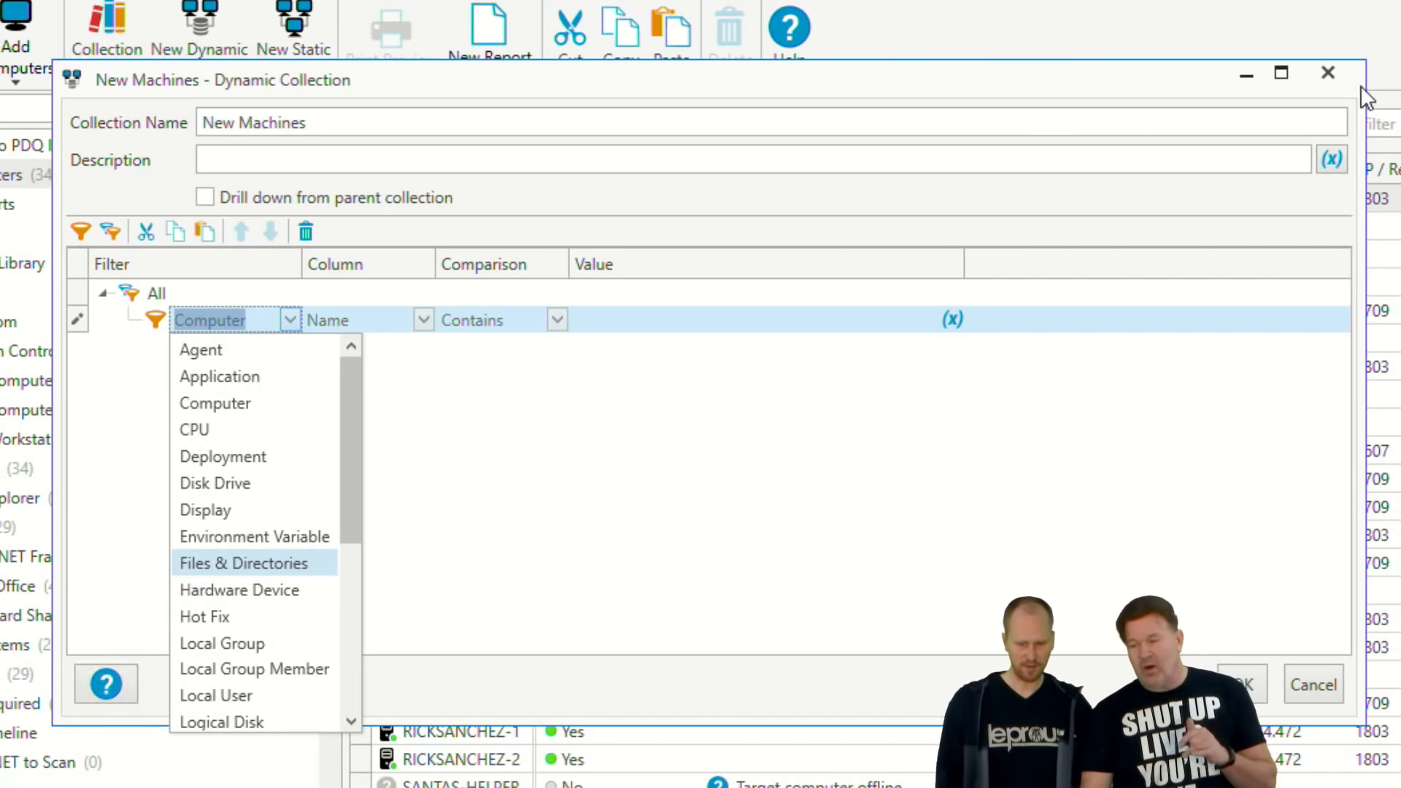
left_click(1339, 76)
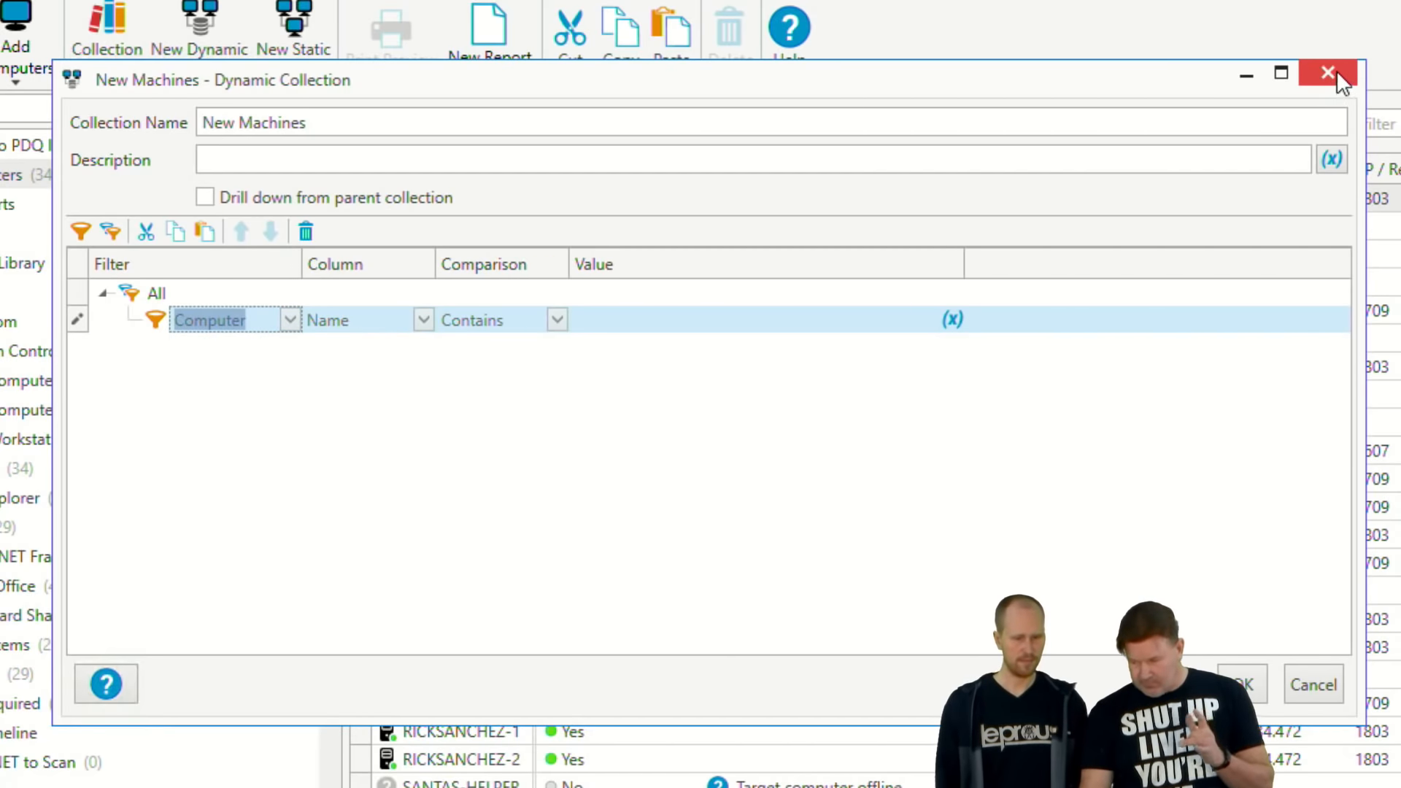
left_click(1338, 75)
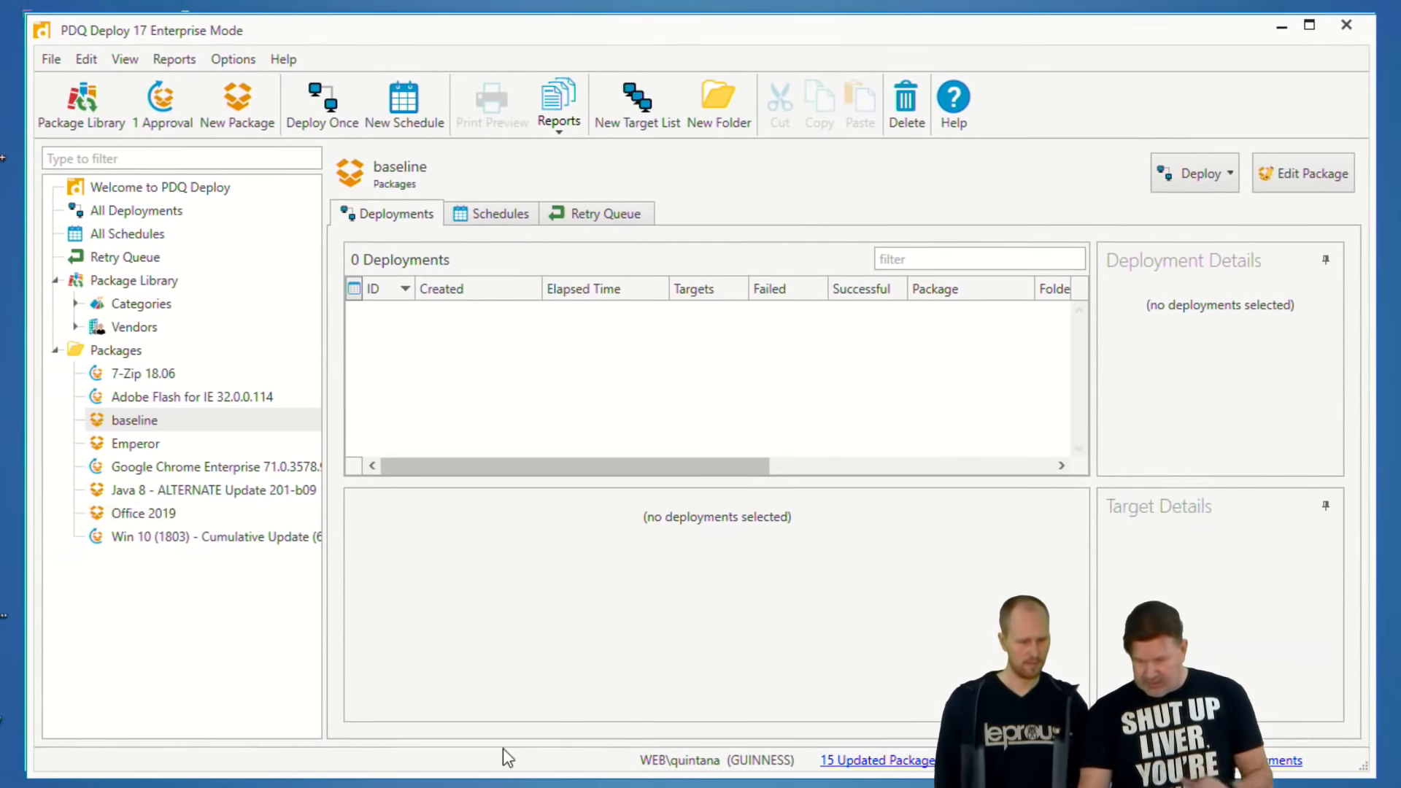
In PDQ Deploy, check the New_Computers container among the Active Directory targets for a one-time baseline deployment, without deploying.
left_click(1188, 174)
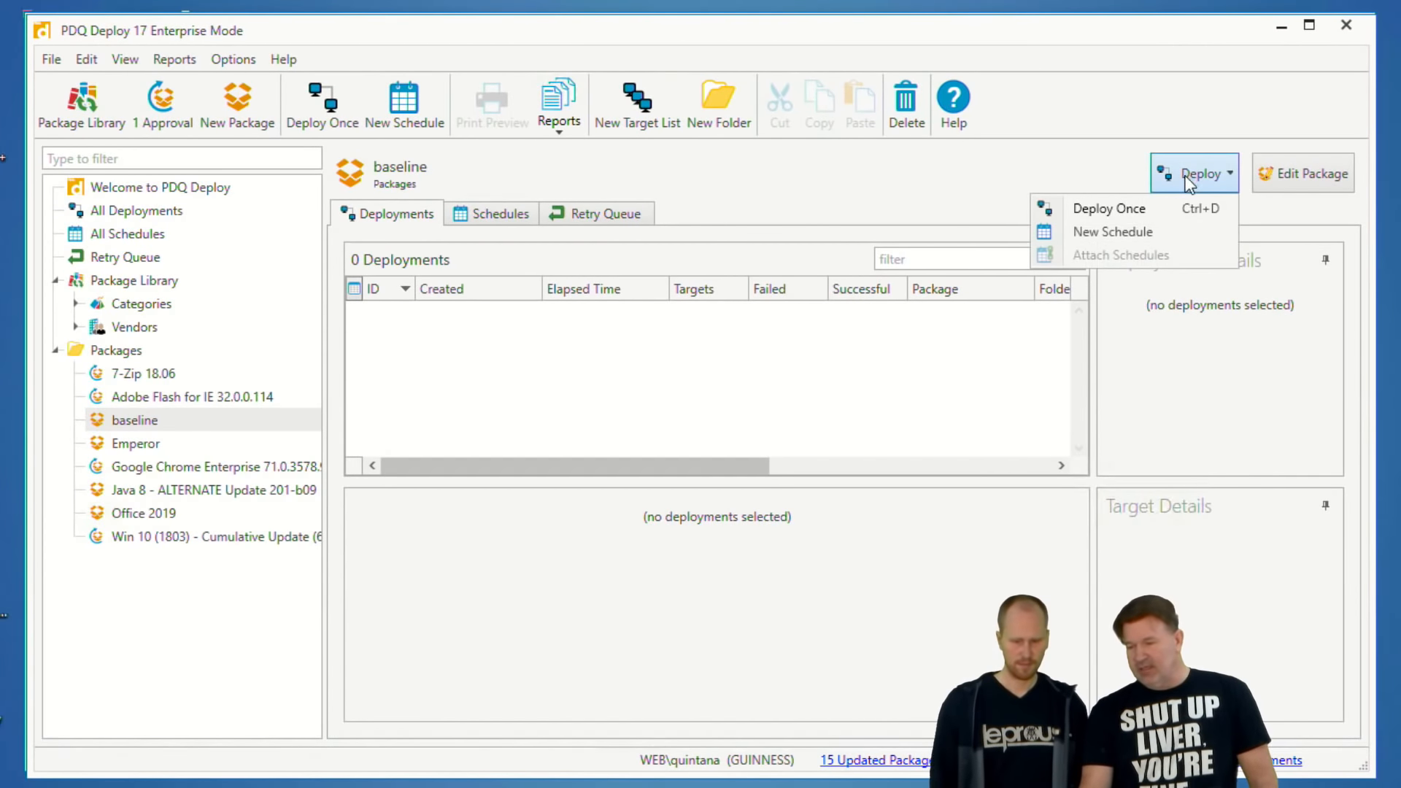
left_click(1108, 211)
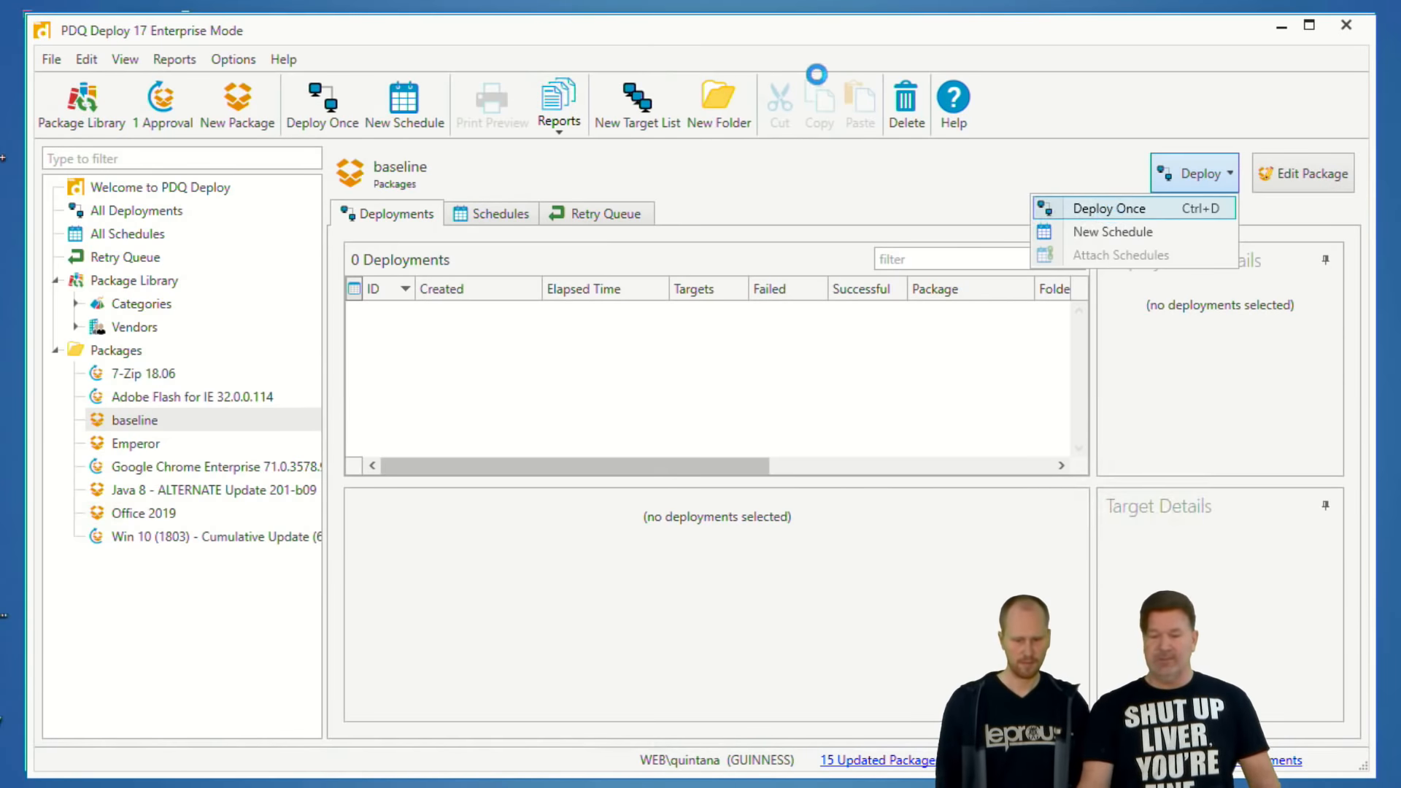
left_click(373, 191)
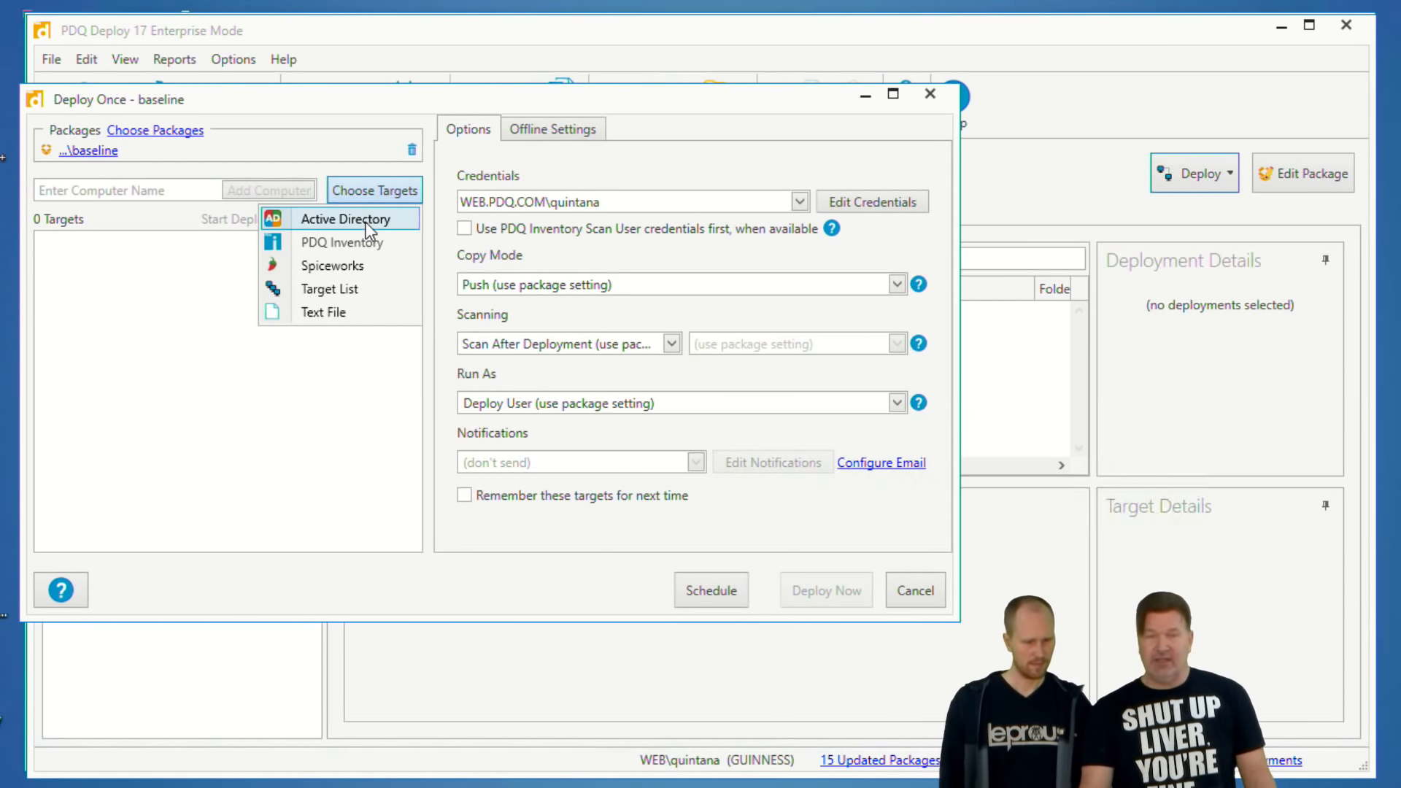
left_click(367, 220)
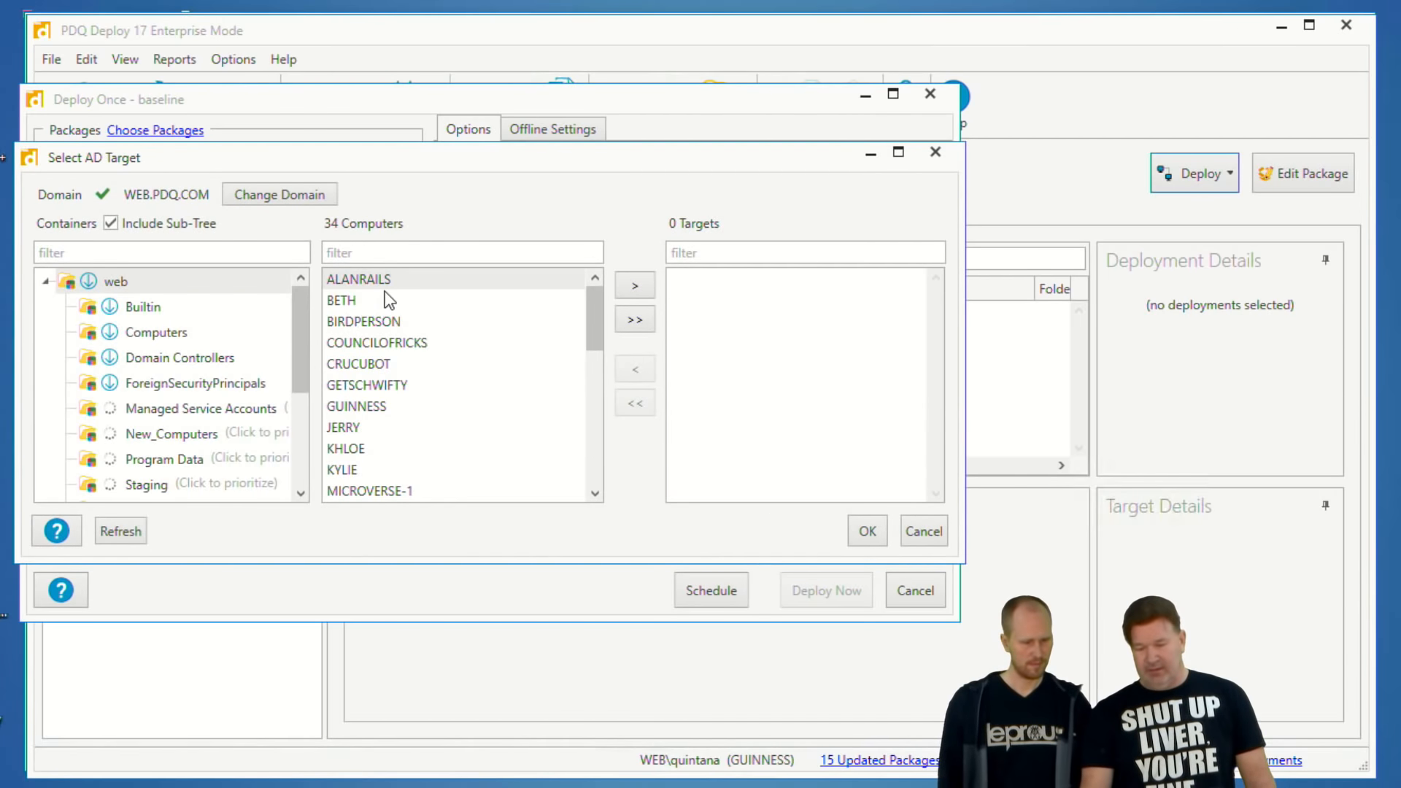
left_click(135, 432)
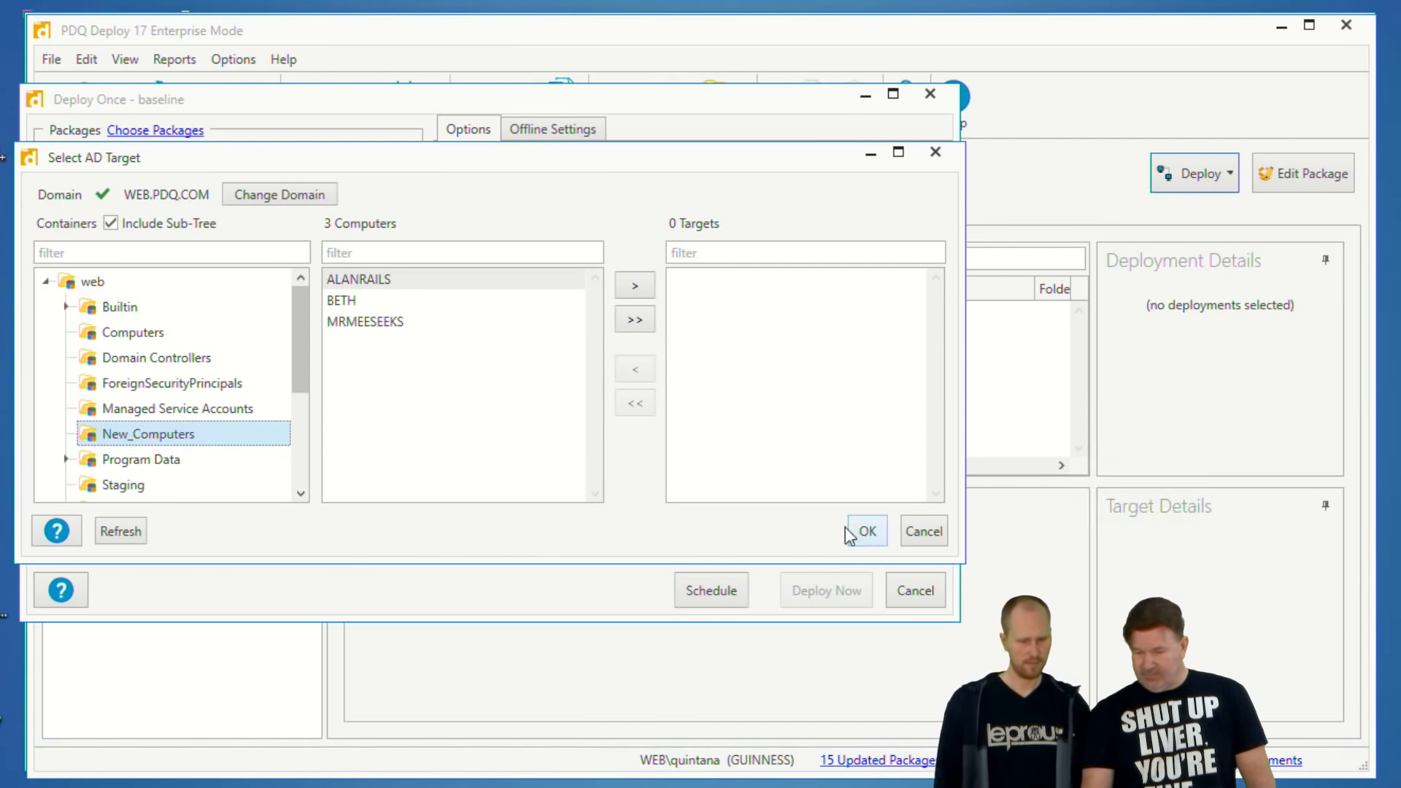
left_click(915, 532)
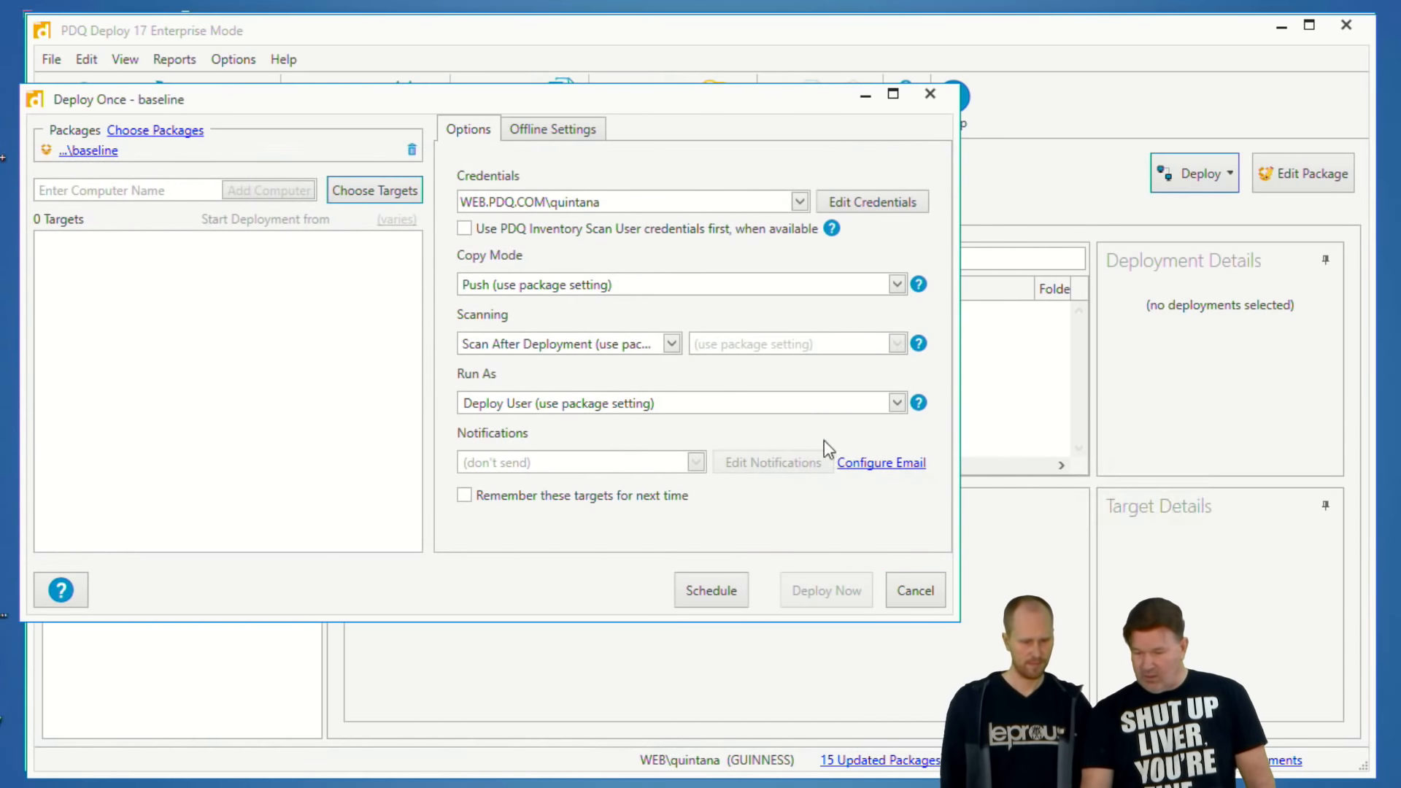
left_click(931, 94)
Create a new schedule for the baseline package and name it "new machines".
left_click(1214, 173)
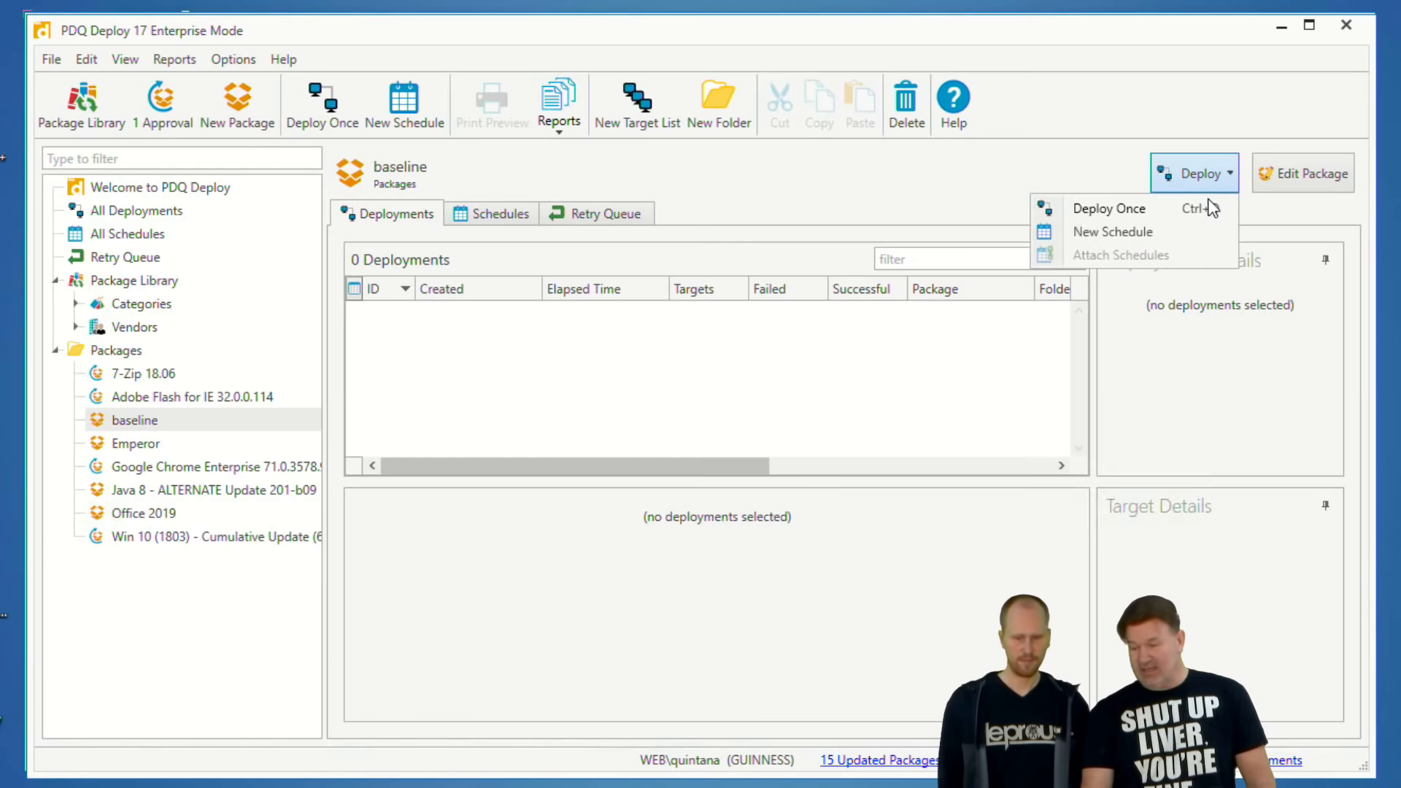
left_click(1129, 229)
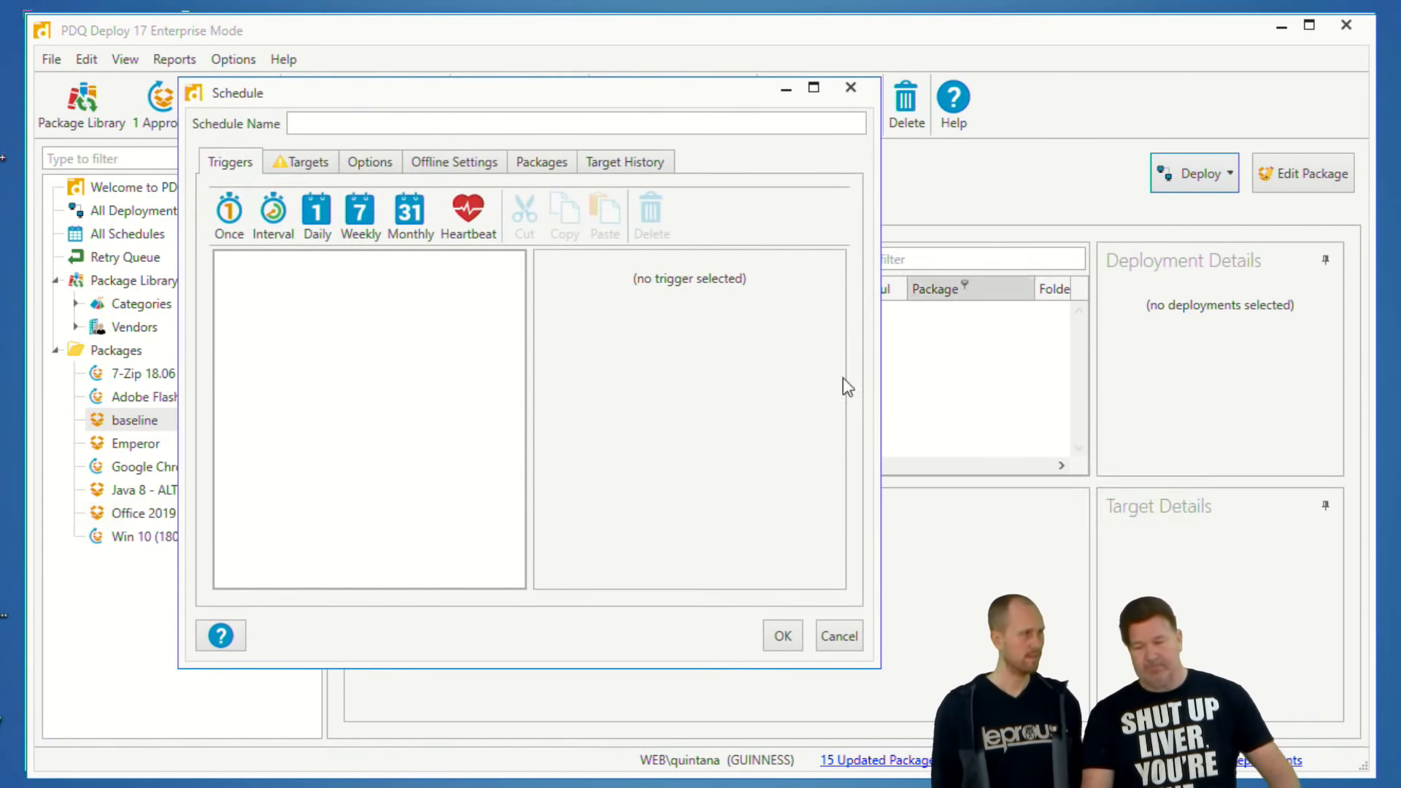
left_click(320, 127)
type("new ")
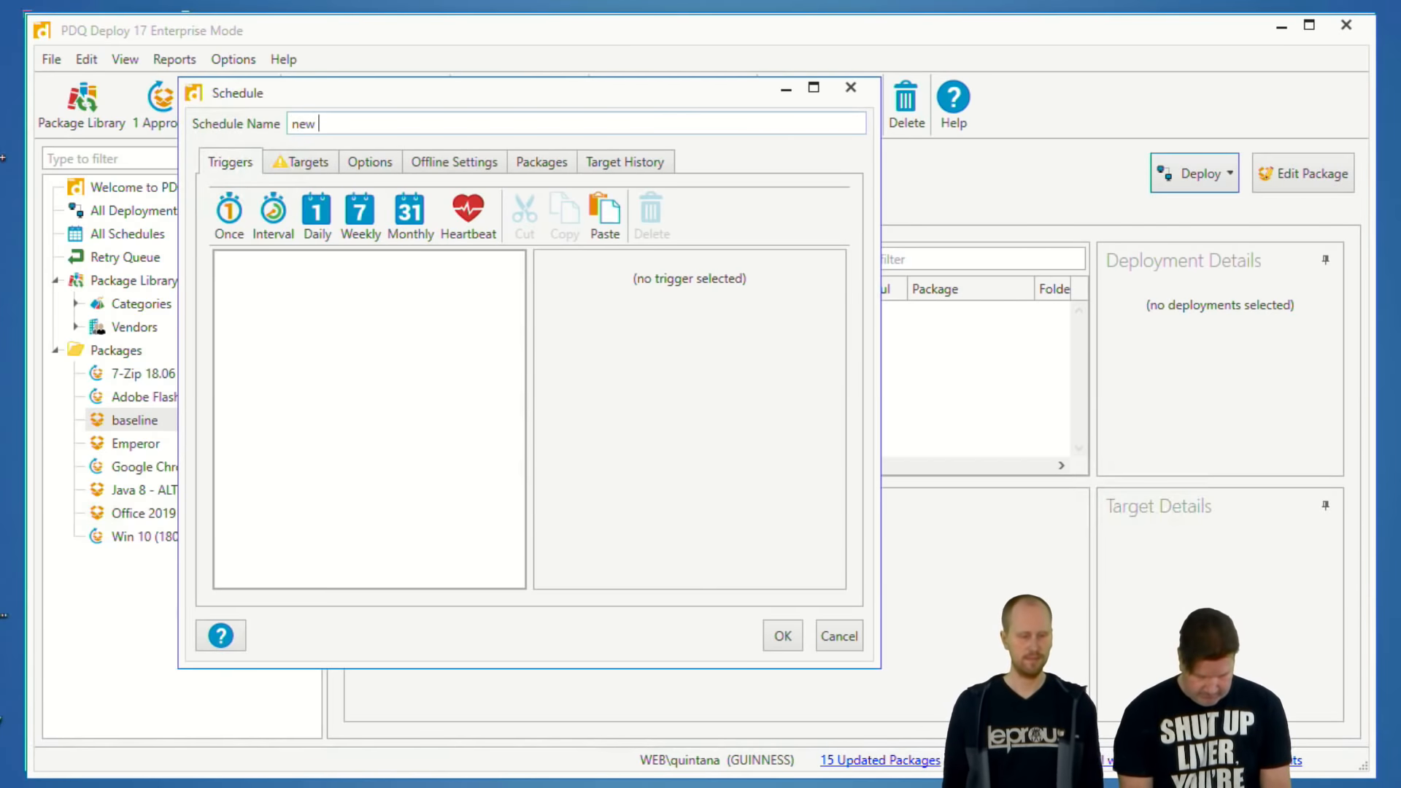
type("machines")
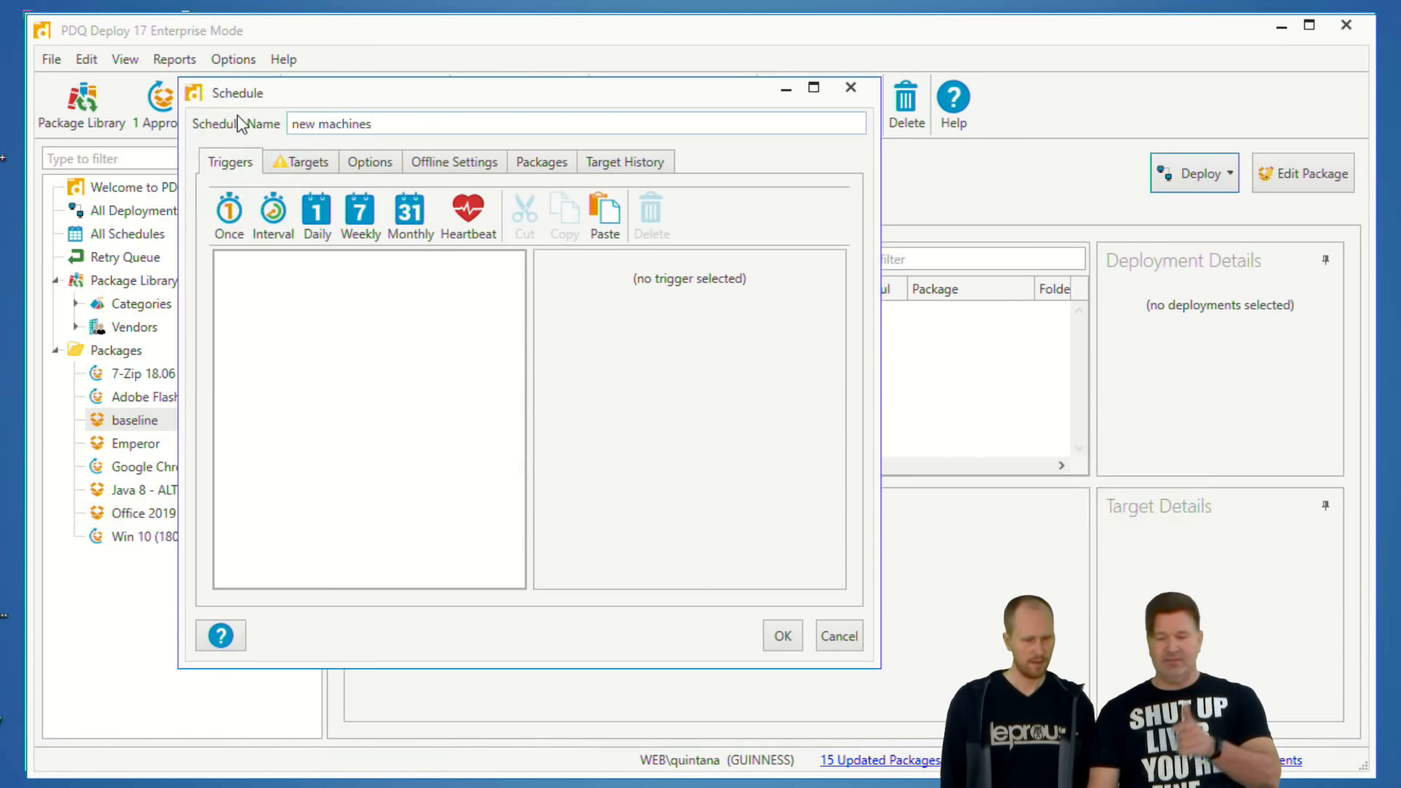
Give the schedule a daily trigger at 8:00 PM, deleting the weekly trigger added by mistake.
left_click(360, 216)
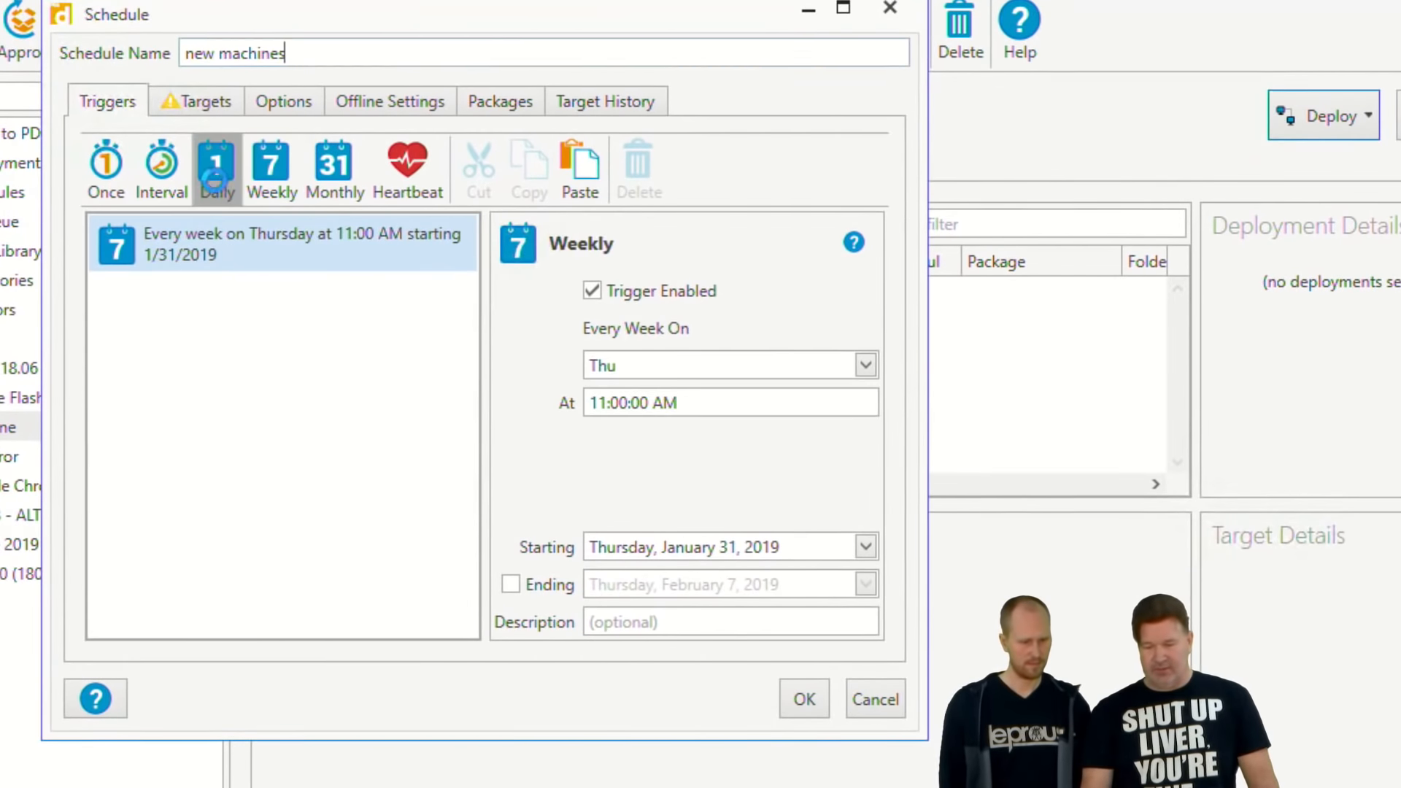
left_click(214, 177)
left_click(208, 241)
key("Delete")
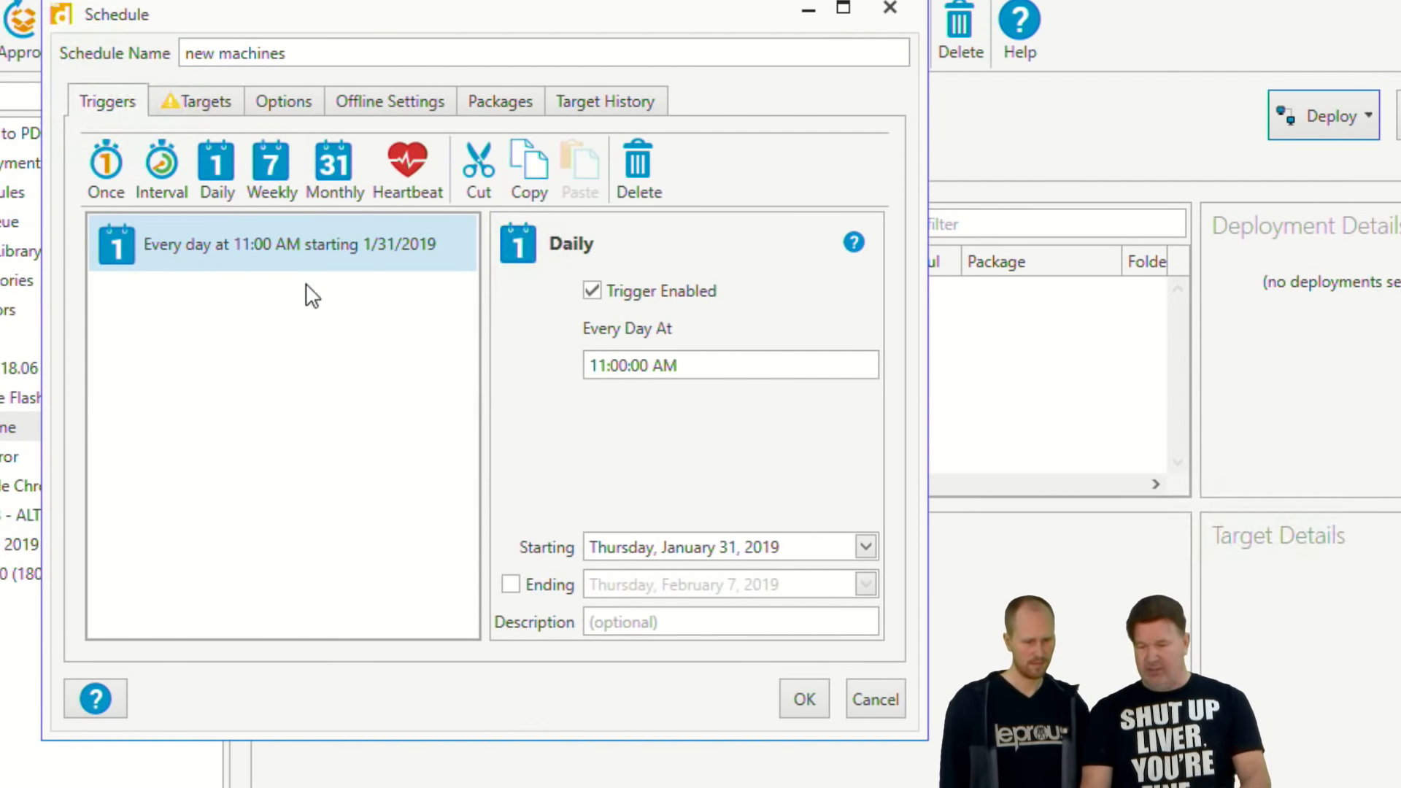
left_click_drag(604, 366, 566, 368)
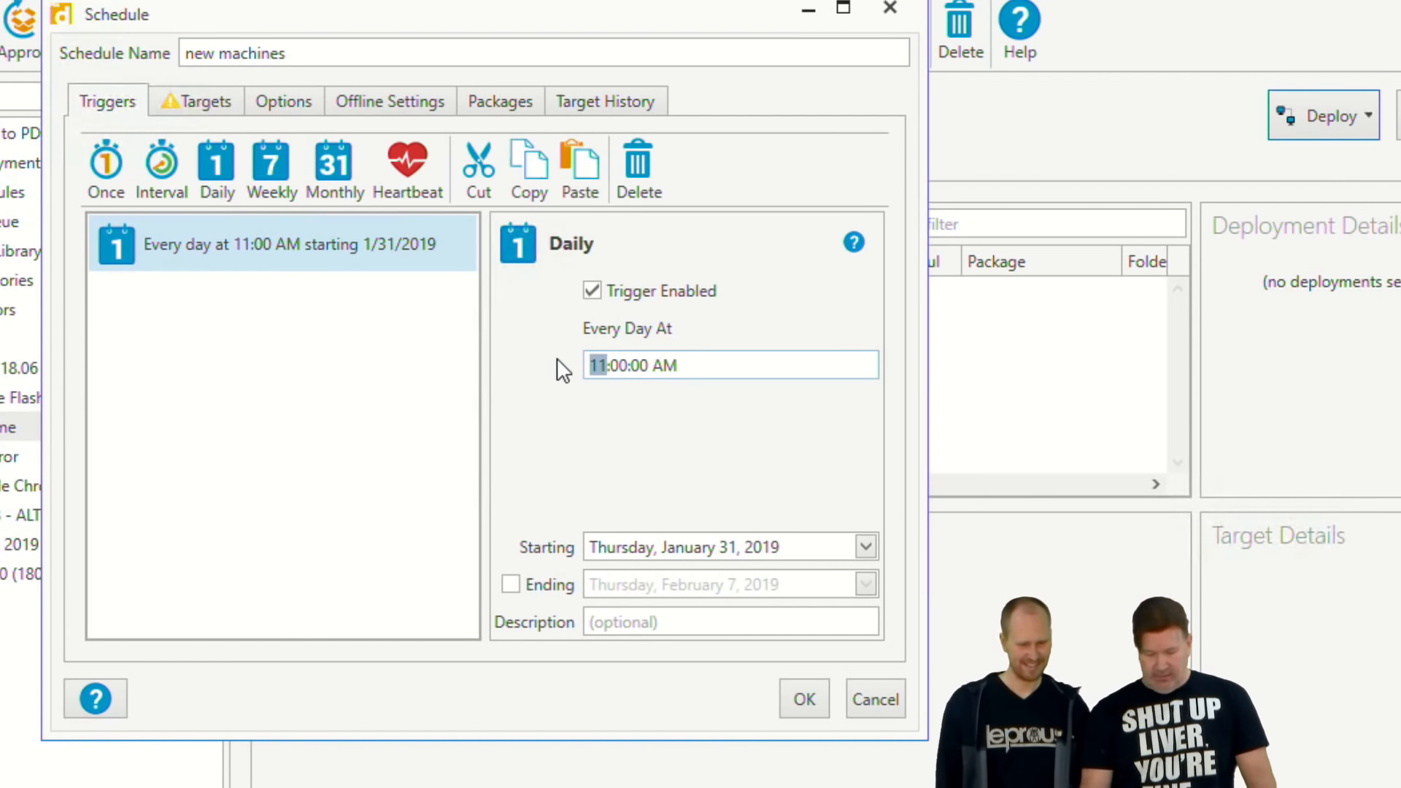
type("8")
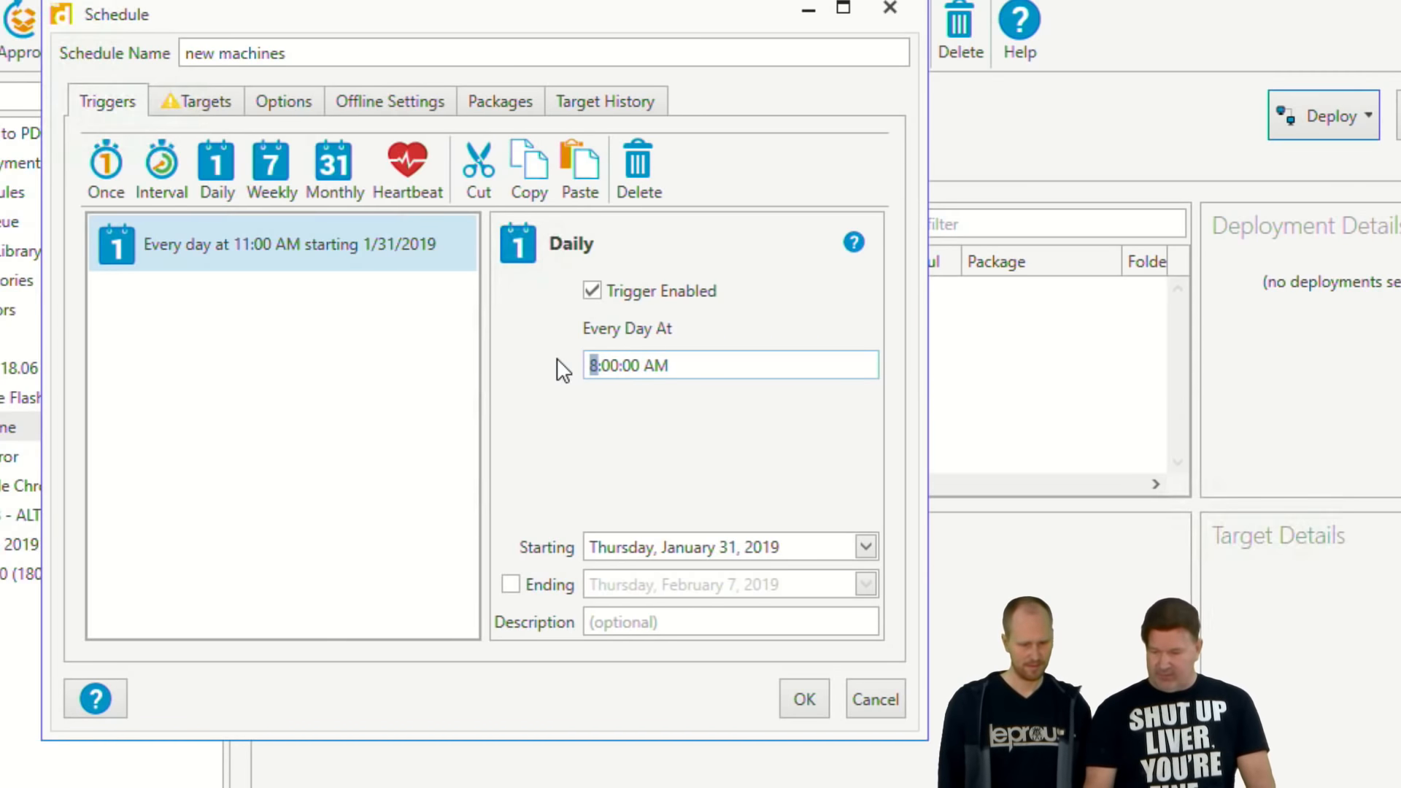
left_click_drag(668, 367, 642, 365)
type("p")
Link the schedule's targets to the Active Directory container New_Computers in WEB.PDQ.COM.
left_click(179, 103)
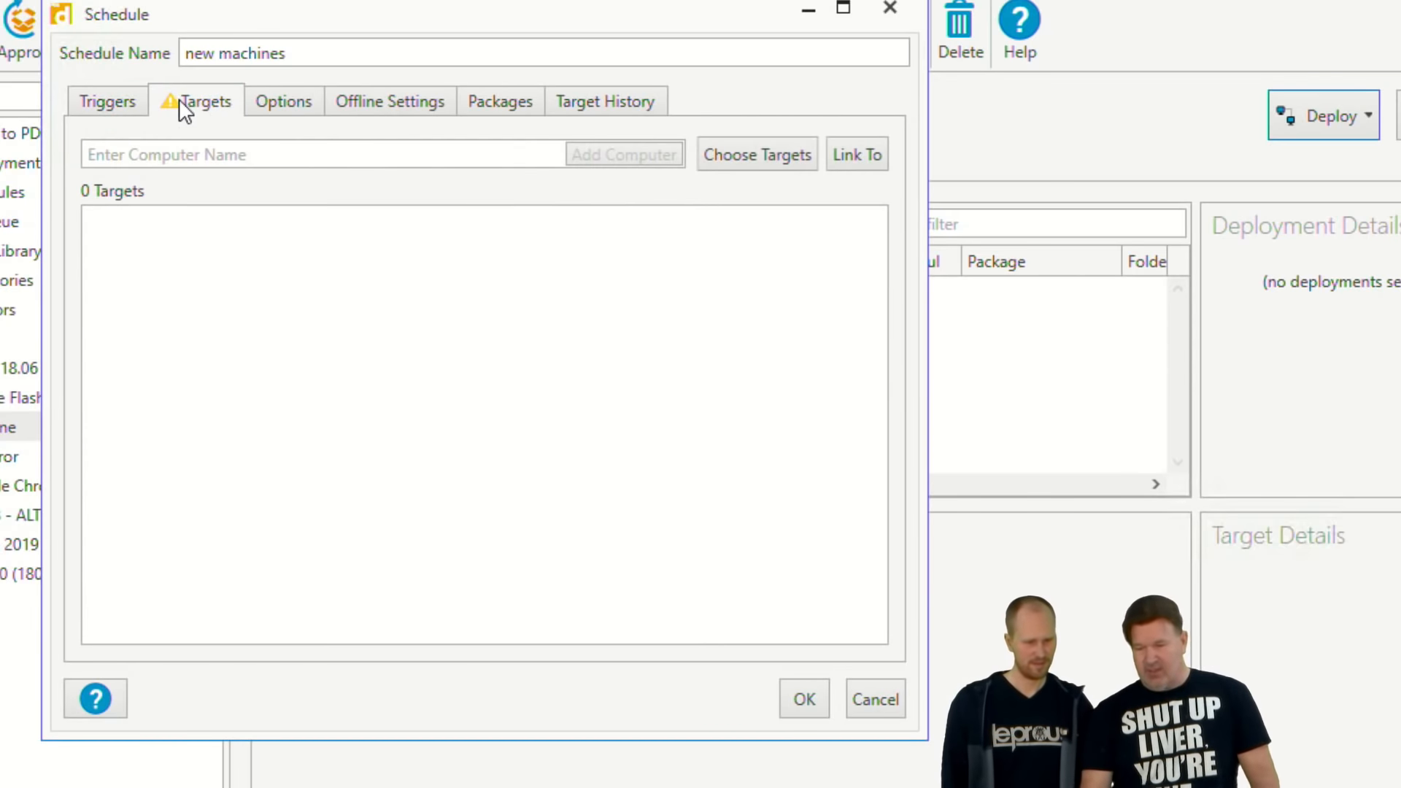
left_click(738, 152)
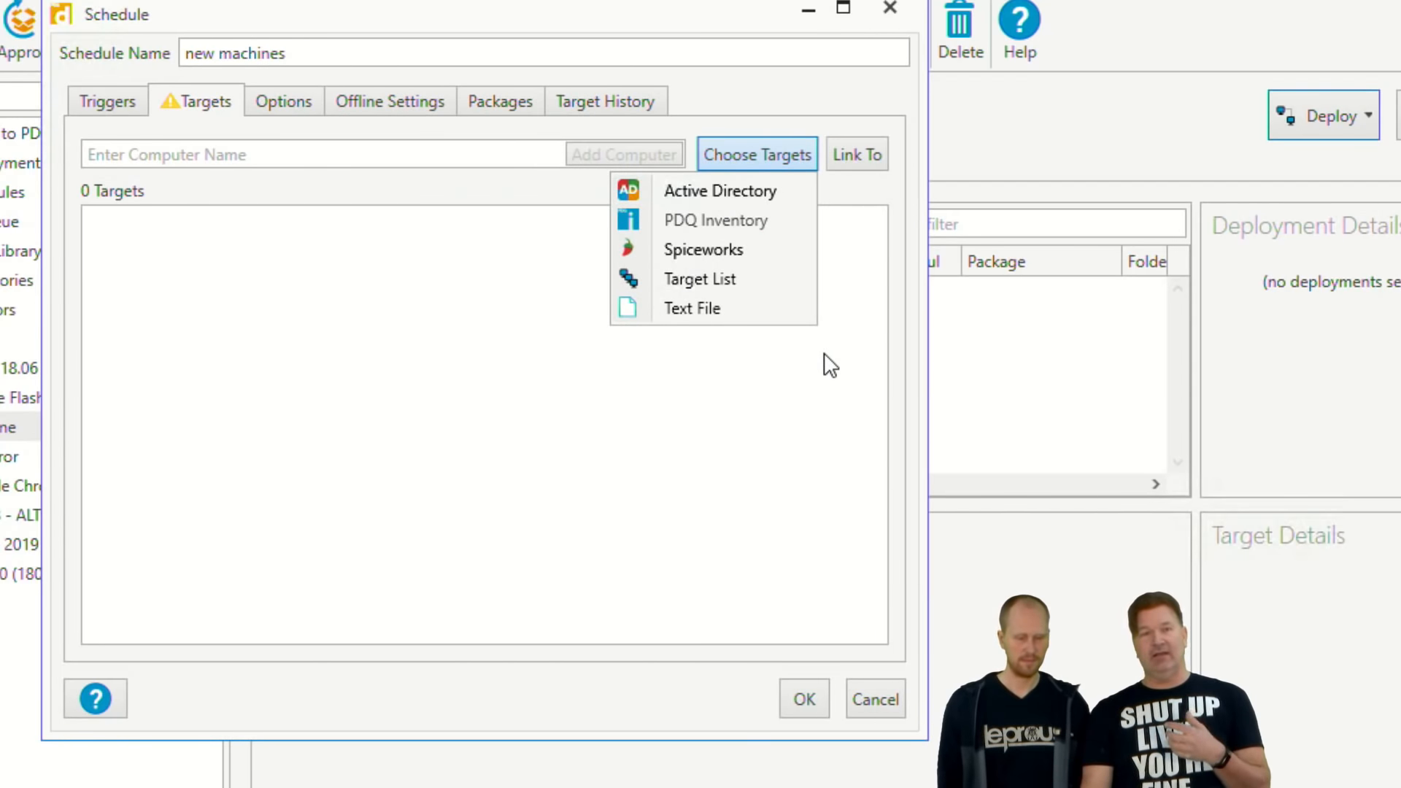
left_click(814, 470)
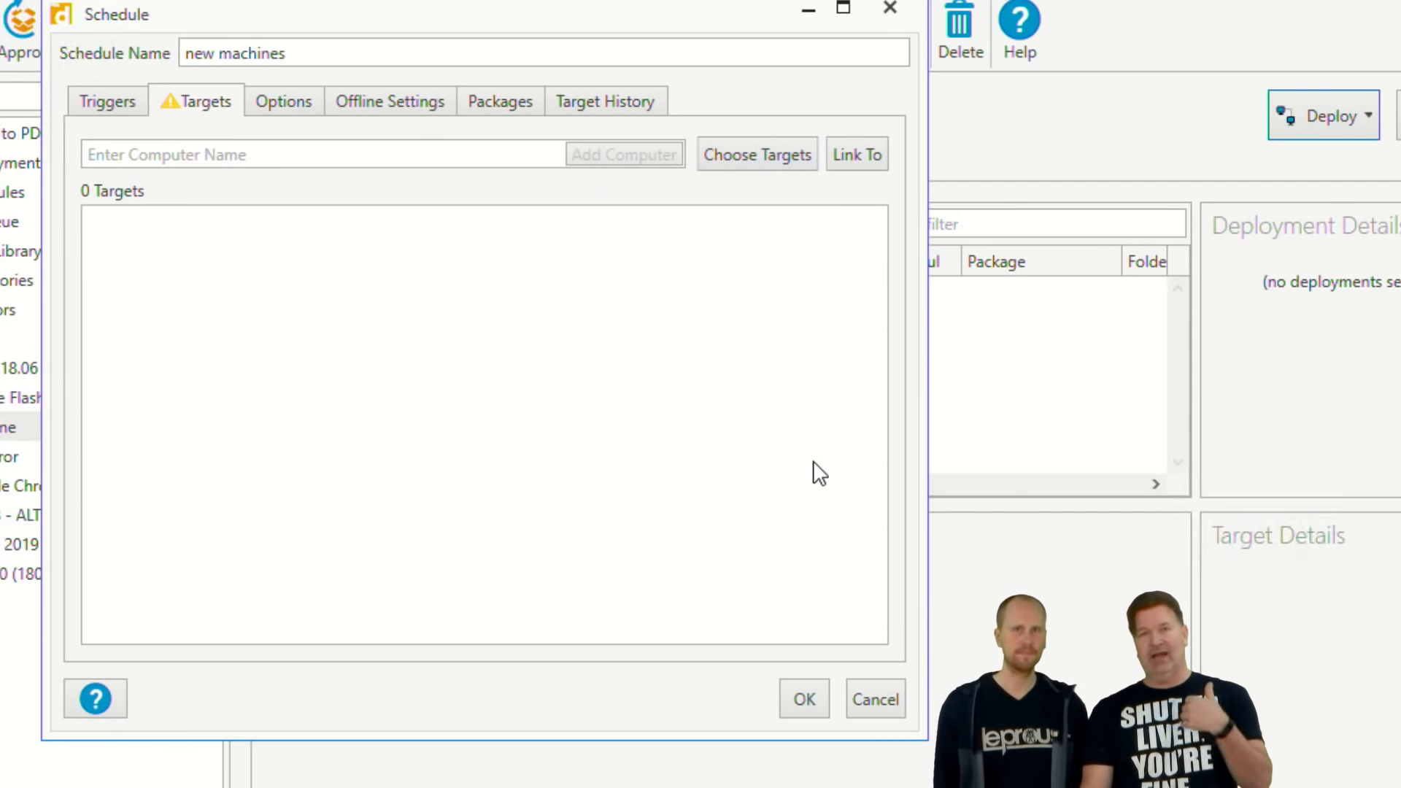
left_click(853, 160)
left_click(819, 190)
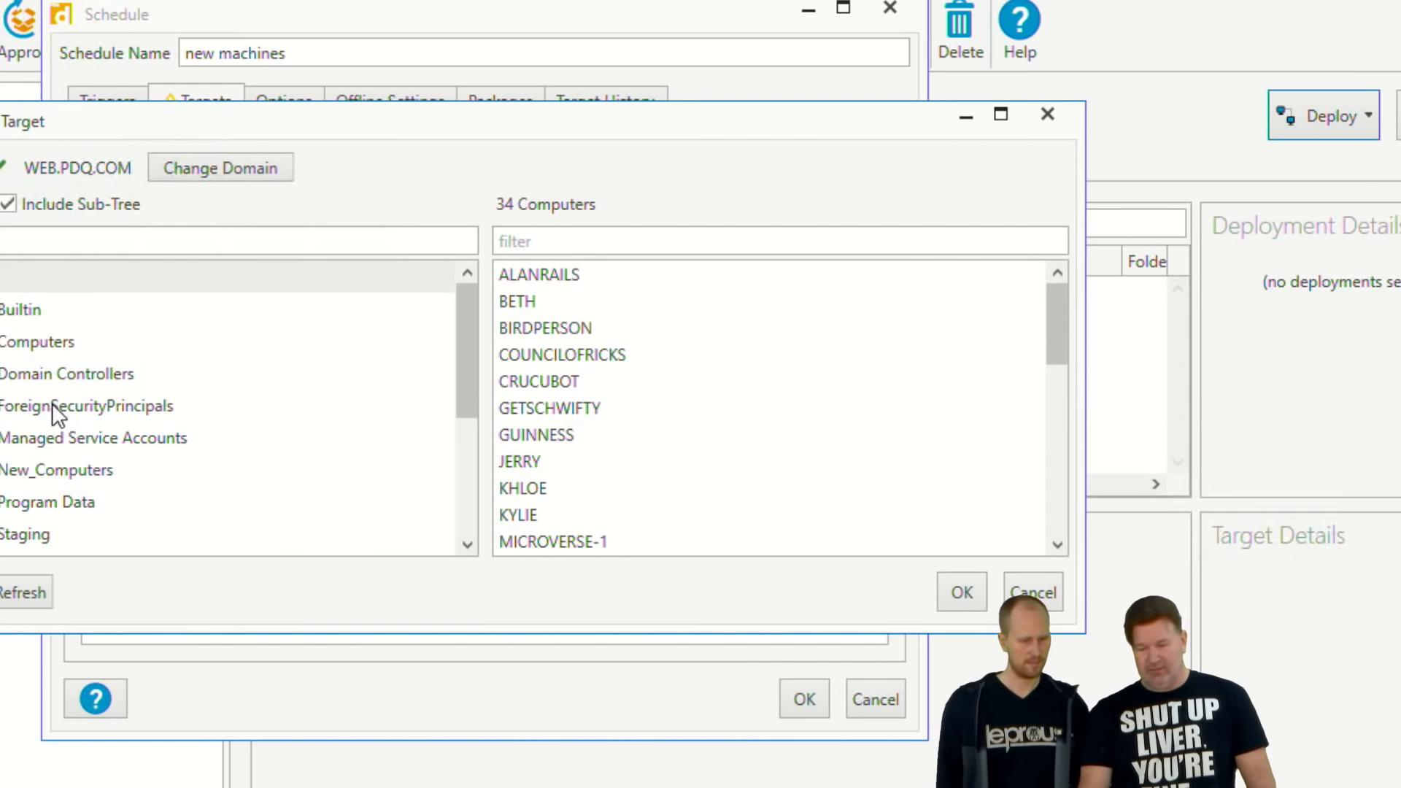
left_click(43, 470)
left_click(957, 590)
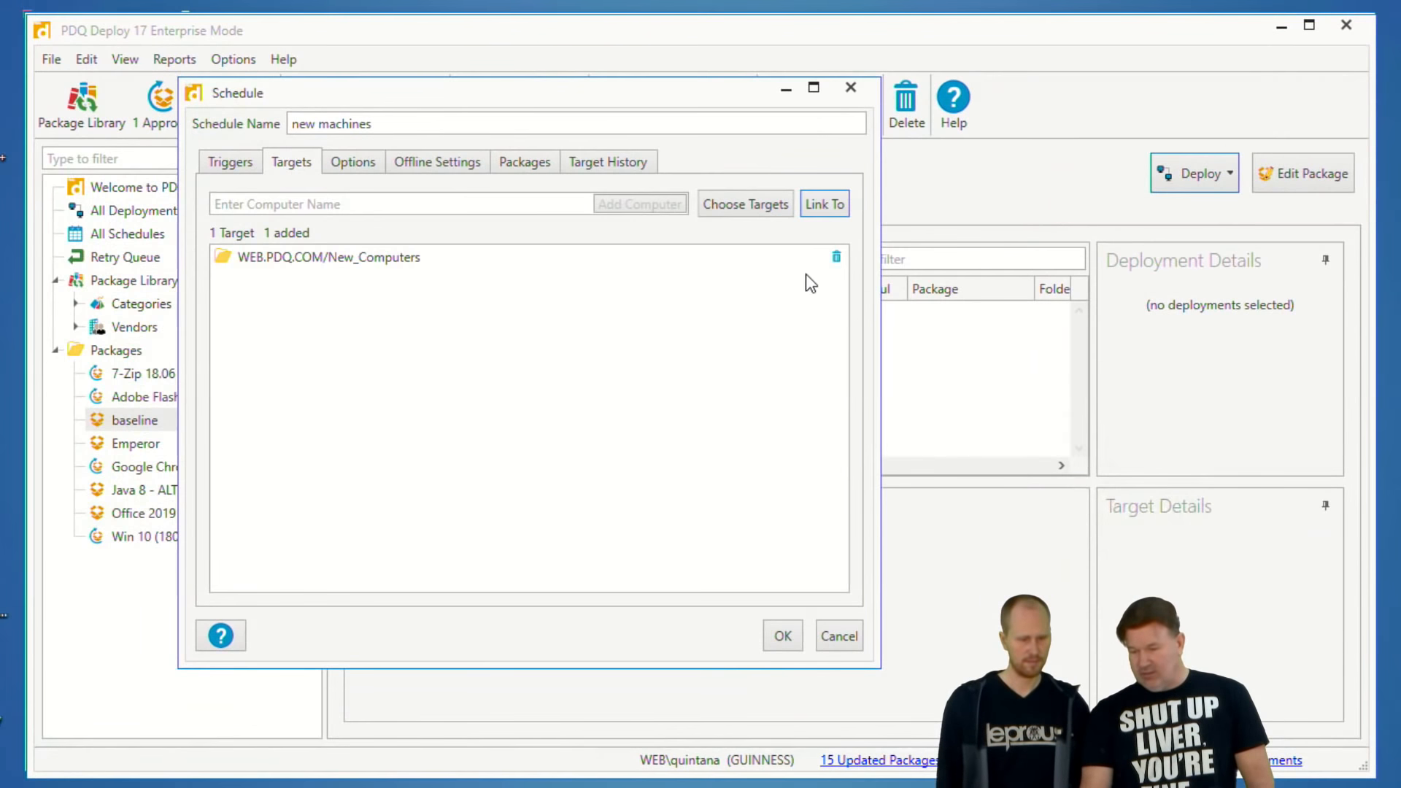
Link the PDQ Inventory collection "needs lex as Emperor" as another schedule target and show the schedule's options.
left_click(825, 206)
left_click(729, 257)
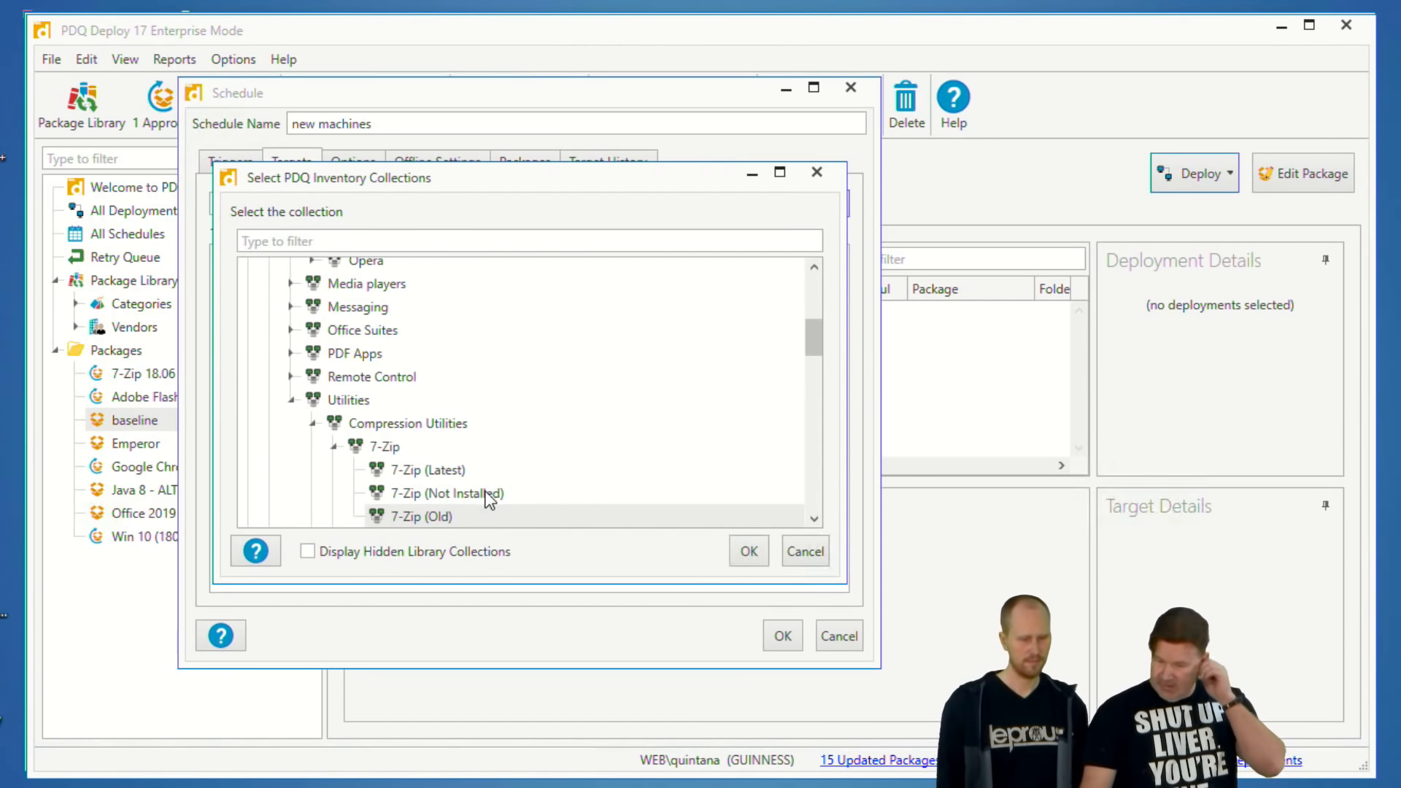
scroll(488, 503, "down", 3)
scroll(487, 496, "down", 3)
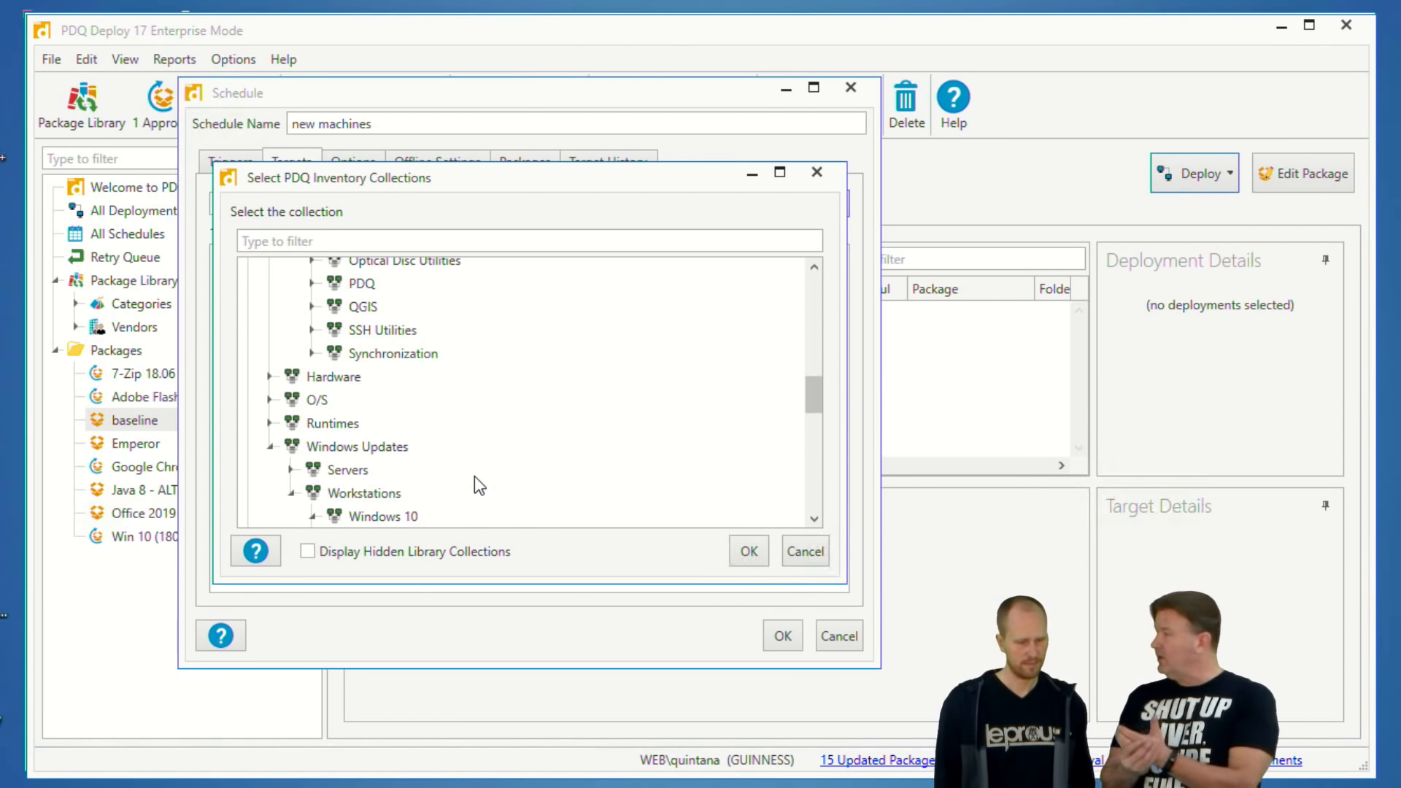
scroll(579, 394, "down", 5)
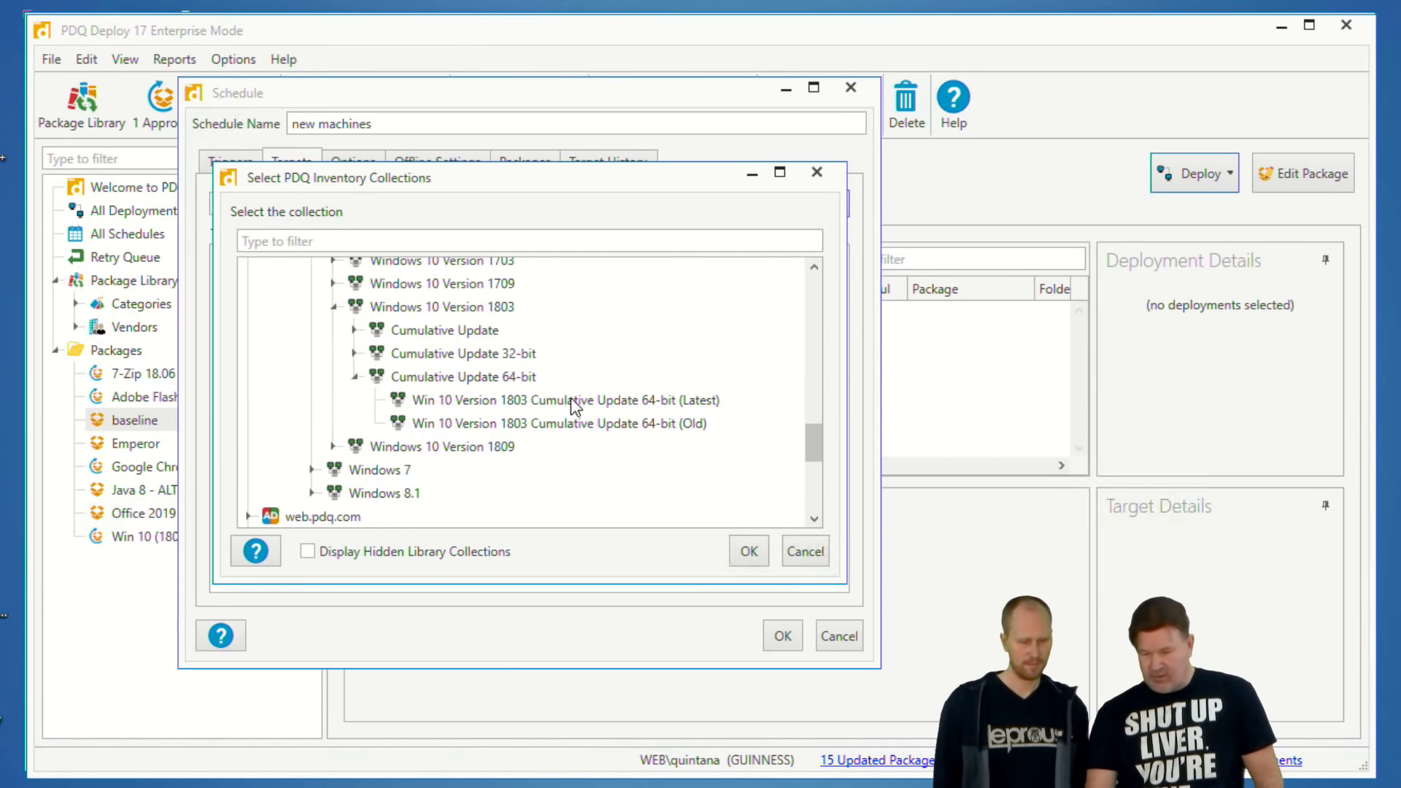
scroll(471, 488, "up", 1)
scroll(476, 464, "down", 6)
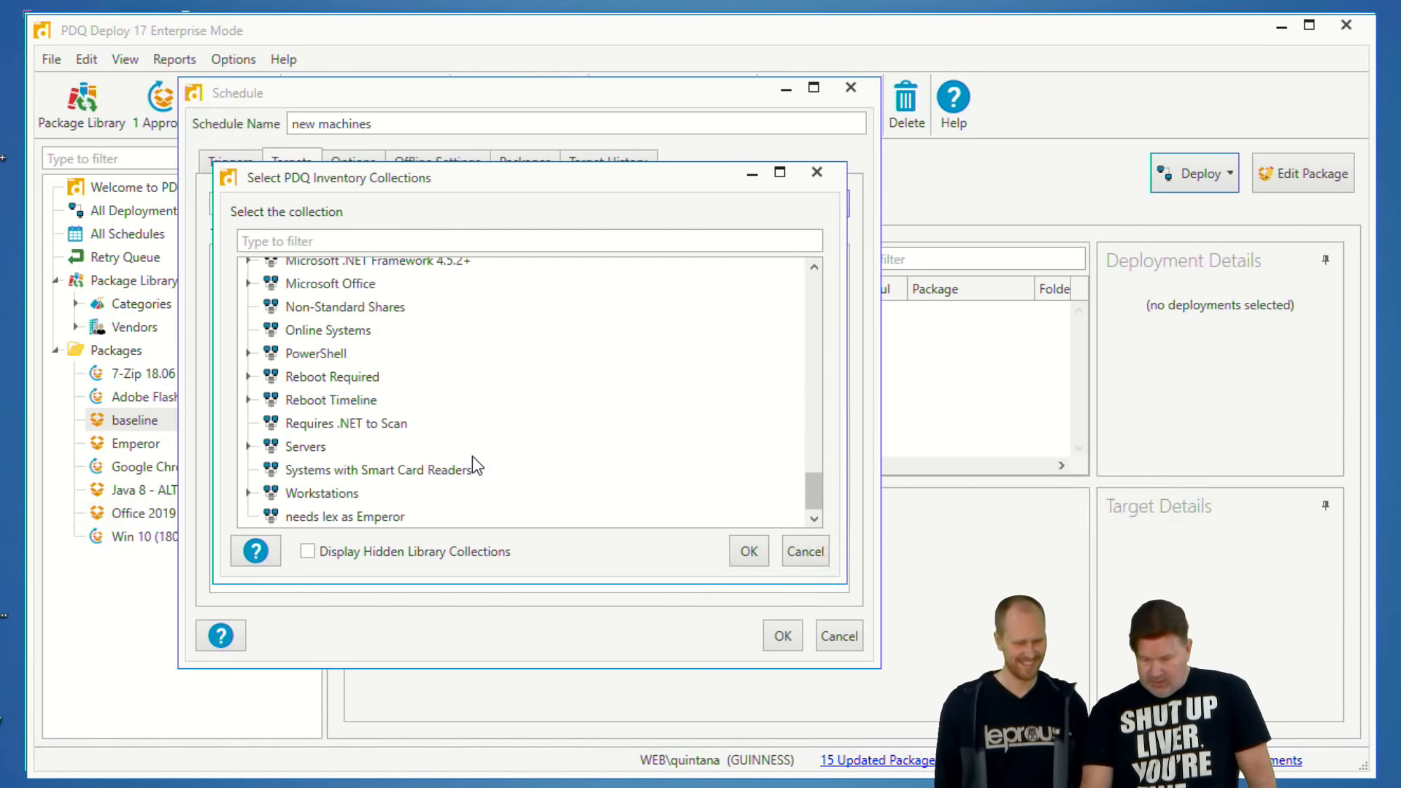
left_click(354, 516)
left_click(749, 548)
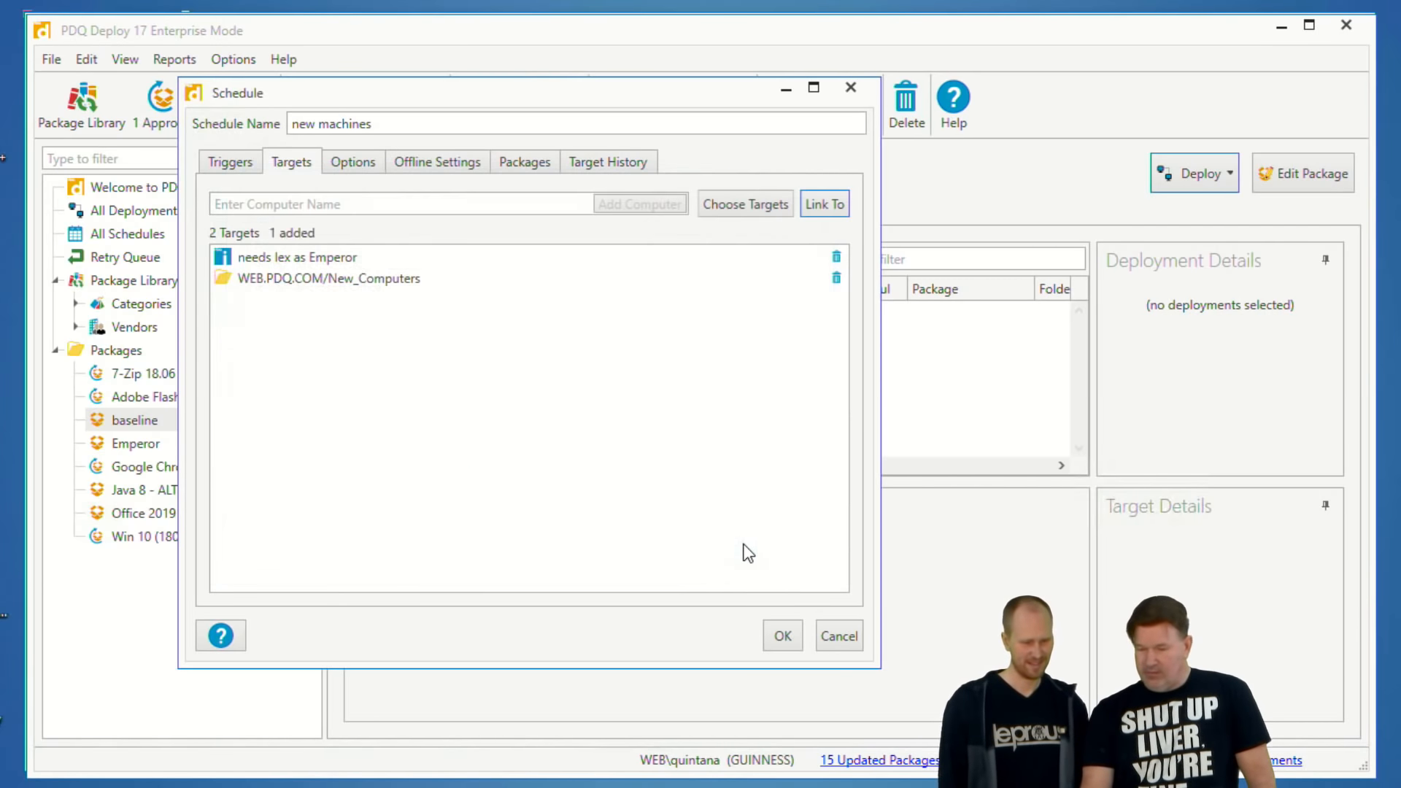
left_click(360, 162)
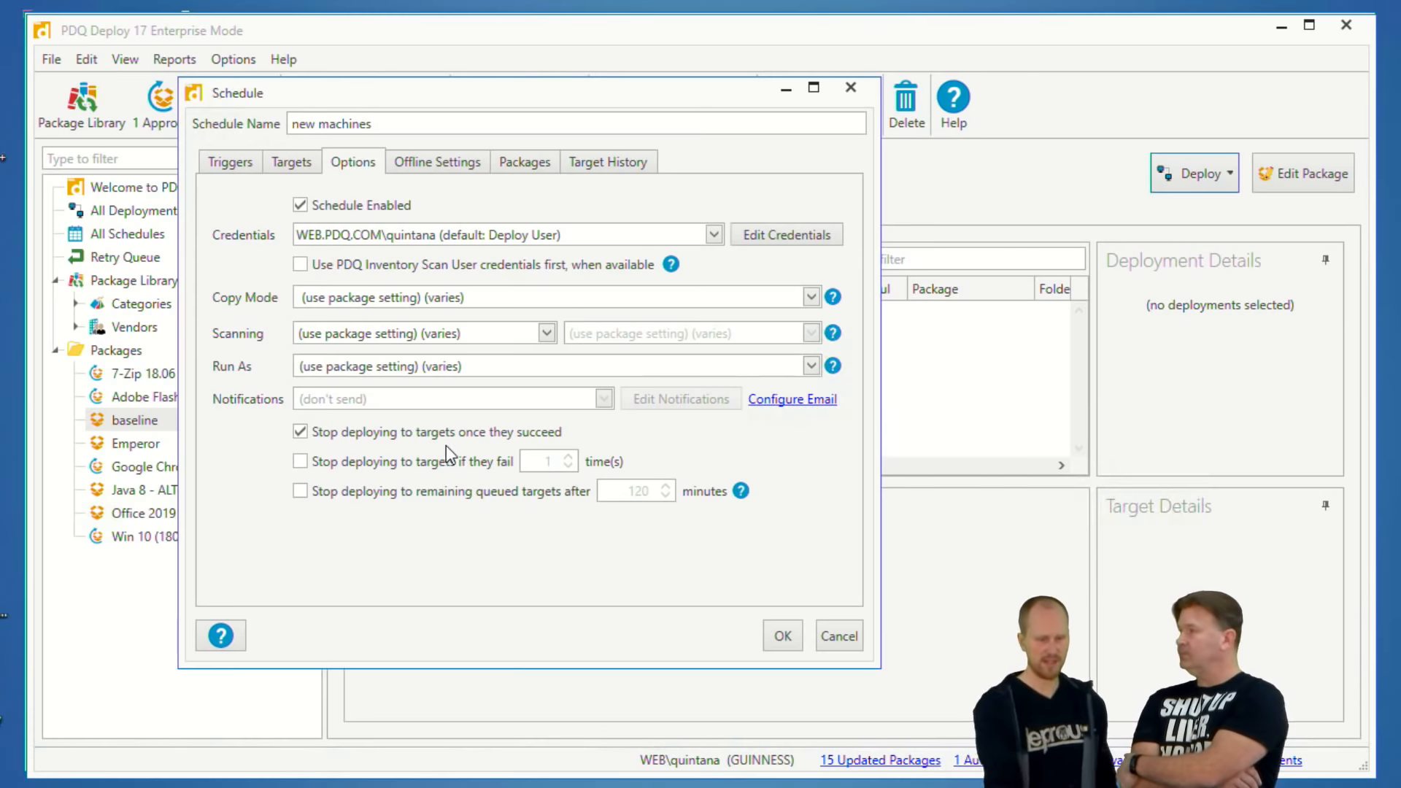
Review the "new machines" schedule's targets, trigger and the option to stop deploying once targets succeed, and close the schedule window.
left_click(303, 161)
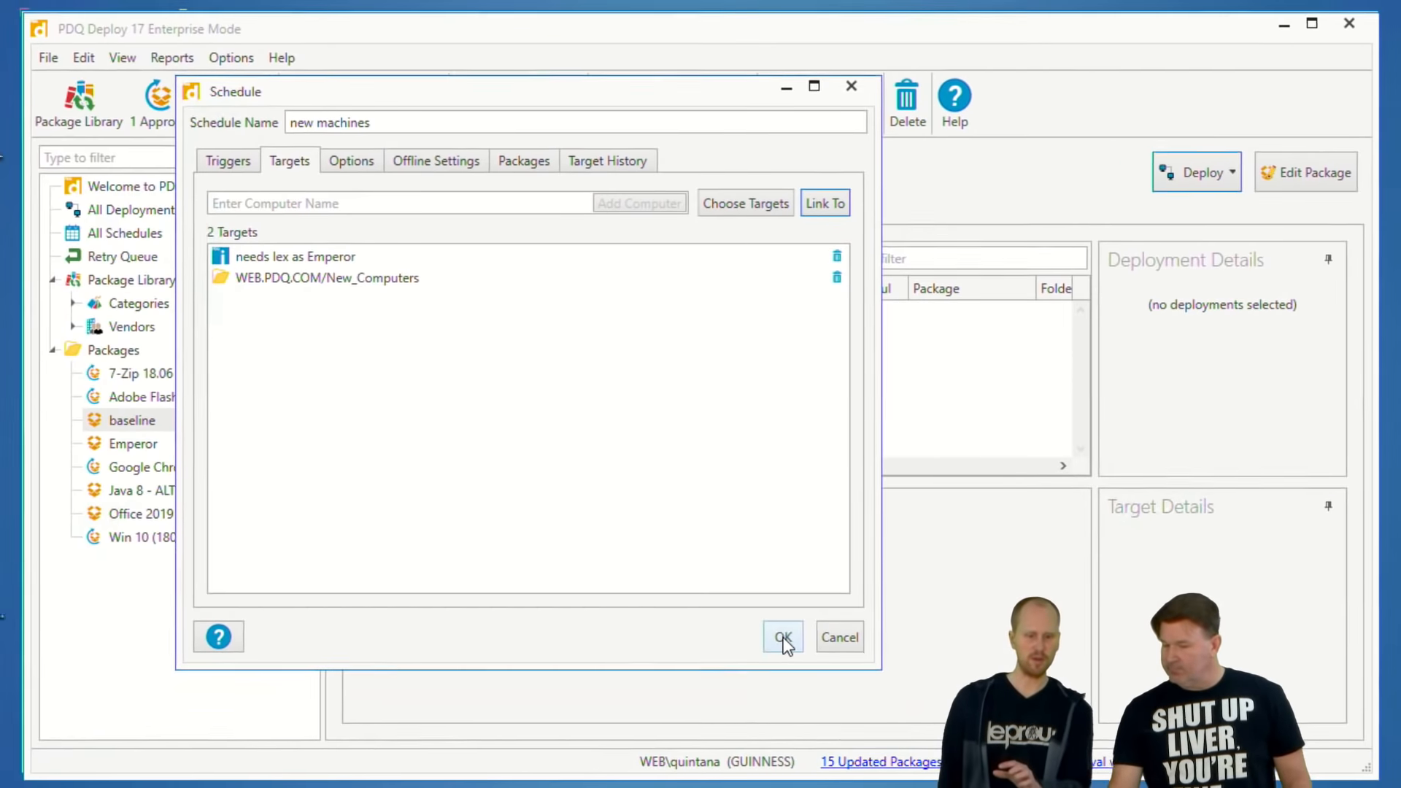
left_click(243, 164)
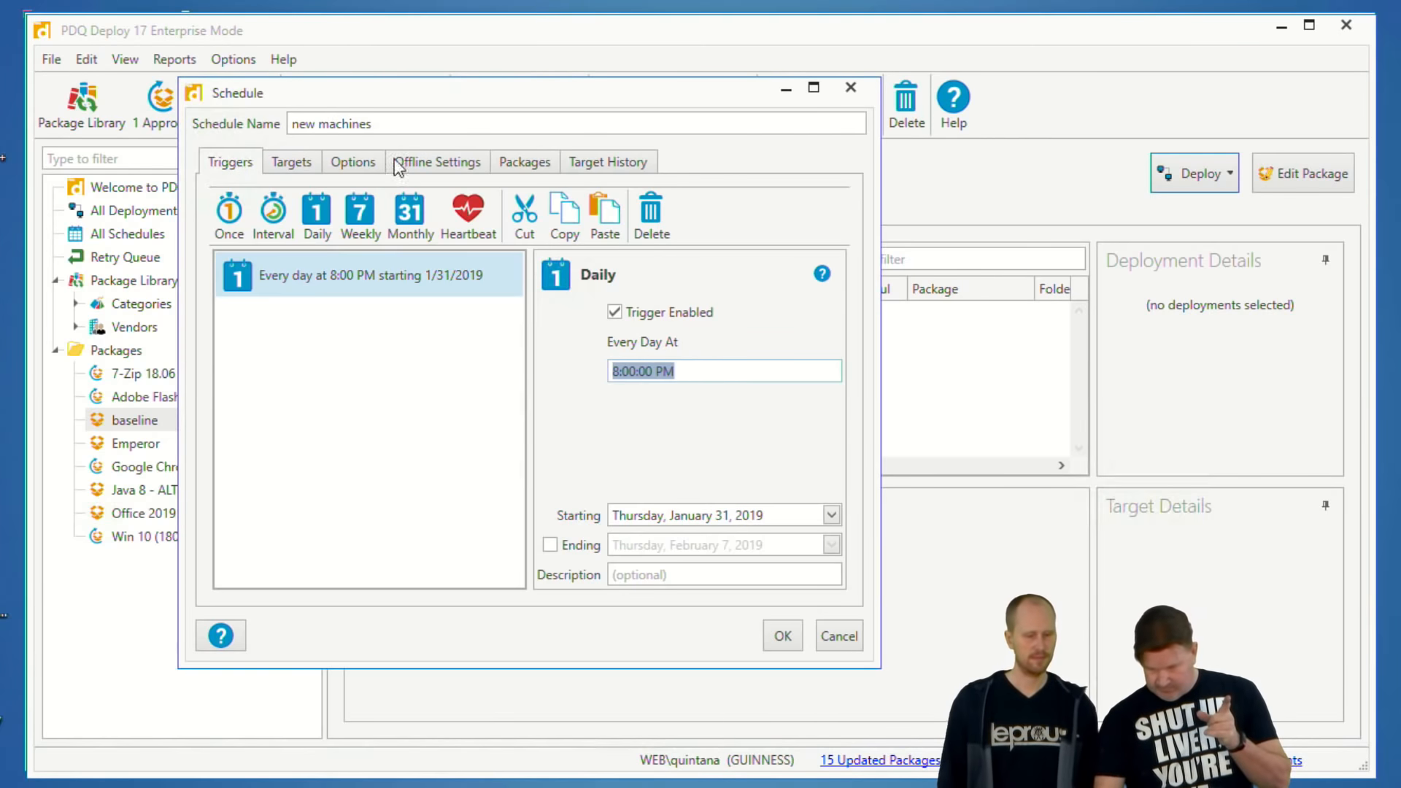
left_click(372, 168)
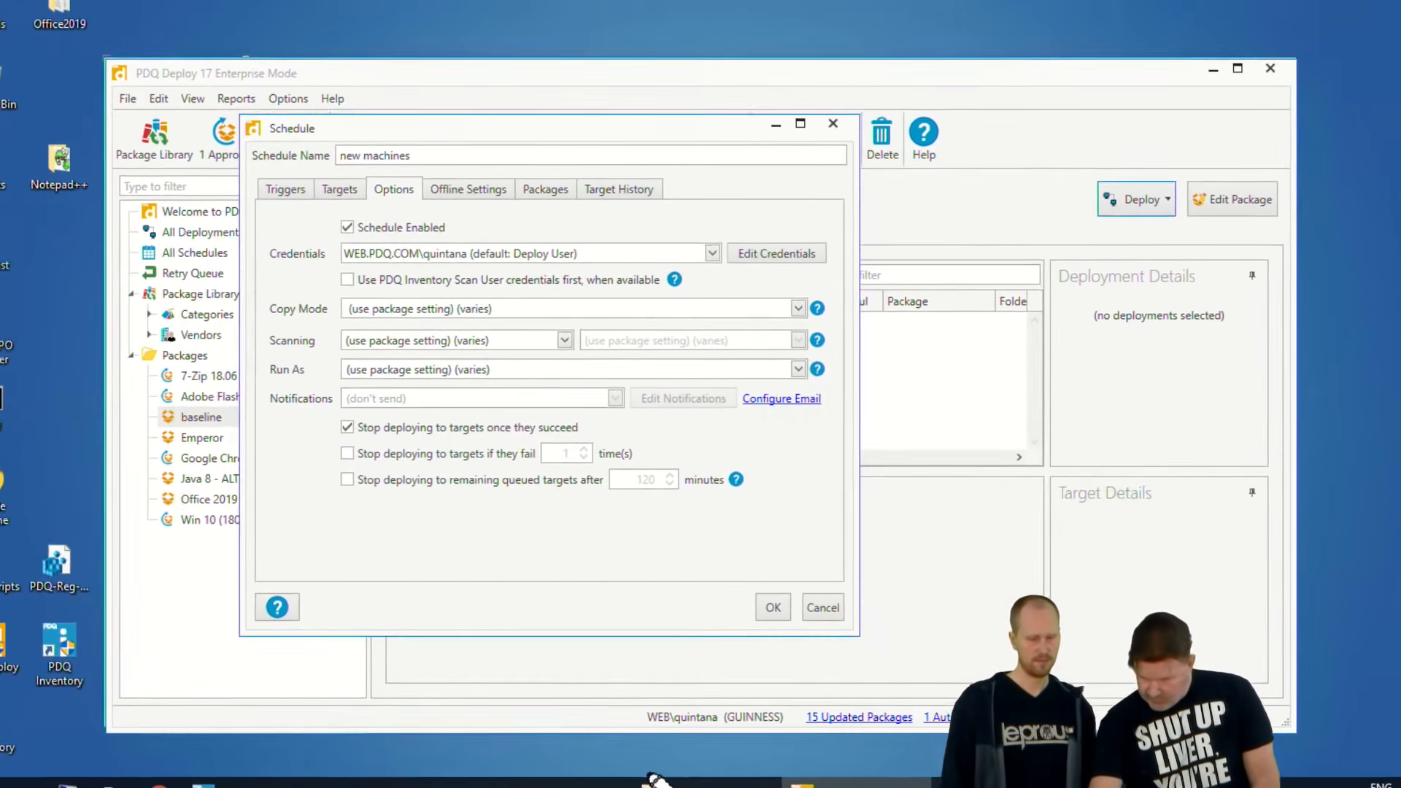
mouse_move(585, 410)
left_mouse_down()
mouse_move(268, 394)
mouse_move(572, 471)
mouse_move(613, 406)
left_mouse_up()
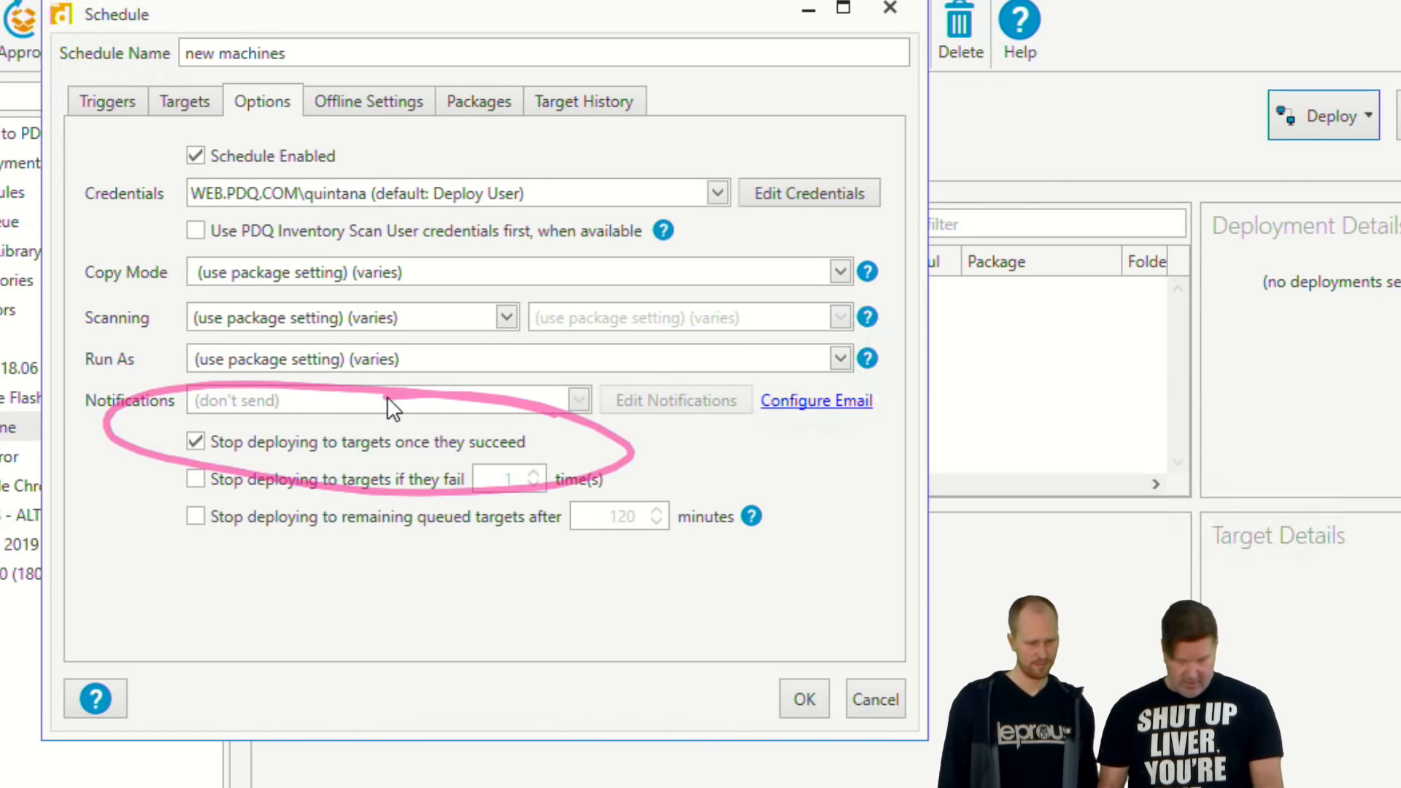
key("Escape")
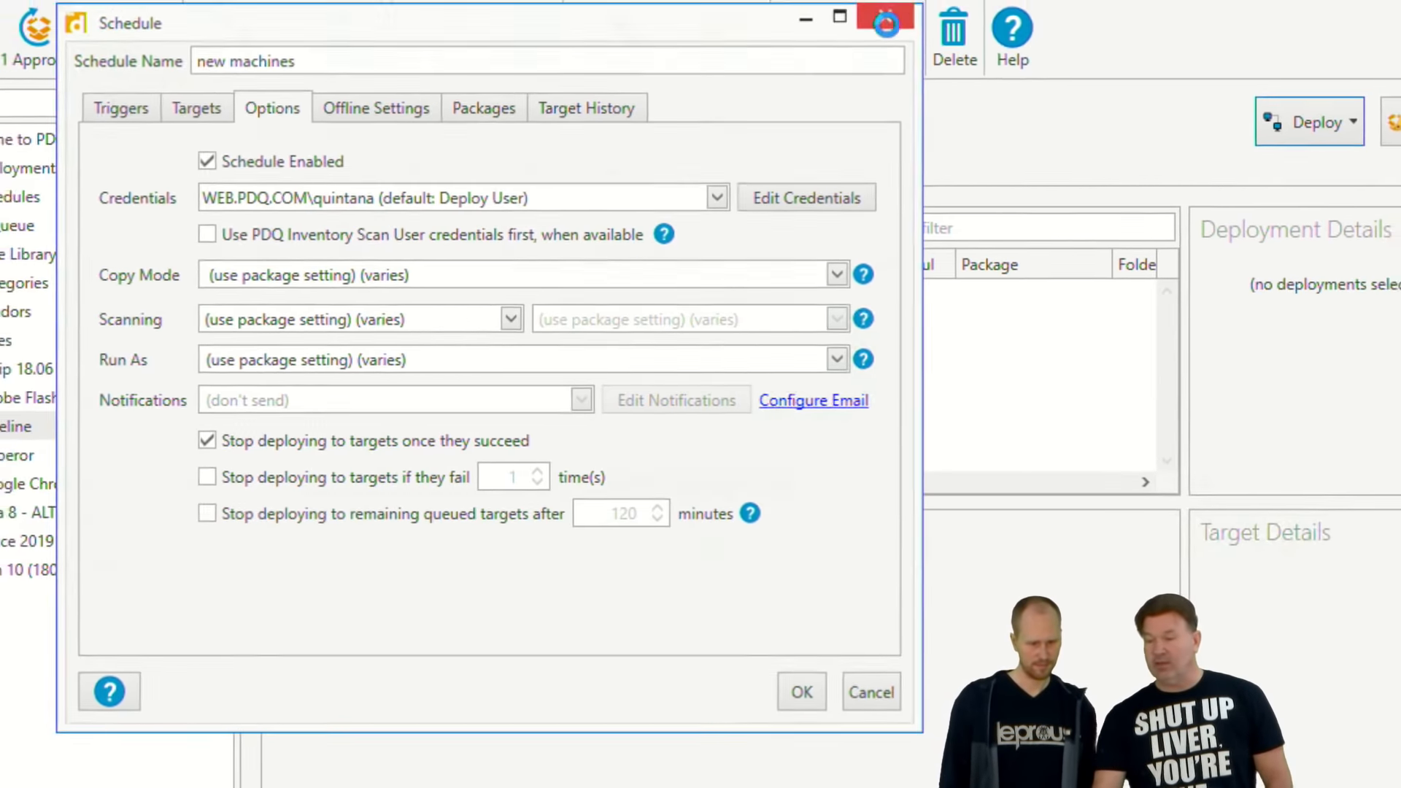
left_click(890, 9)
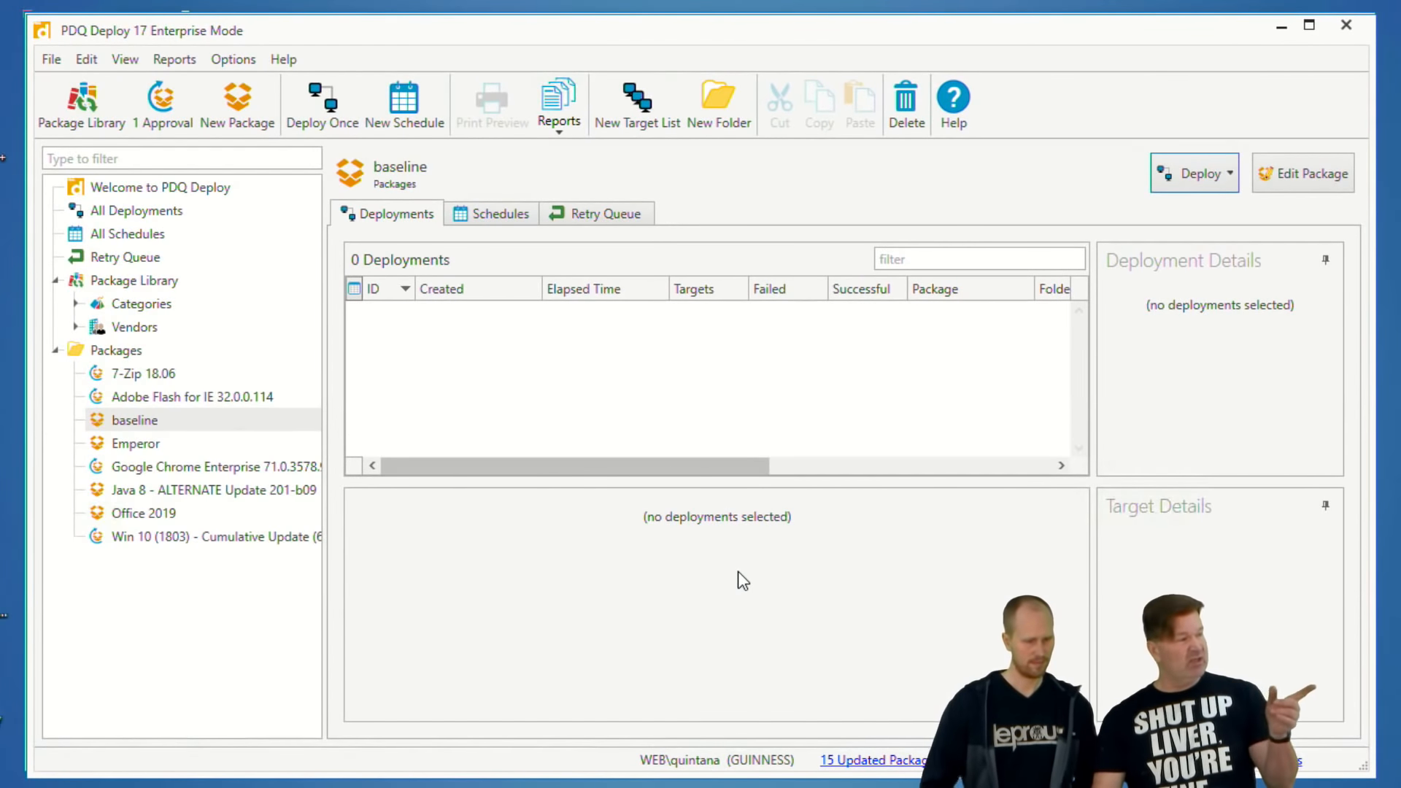
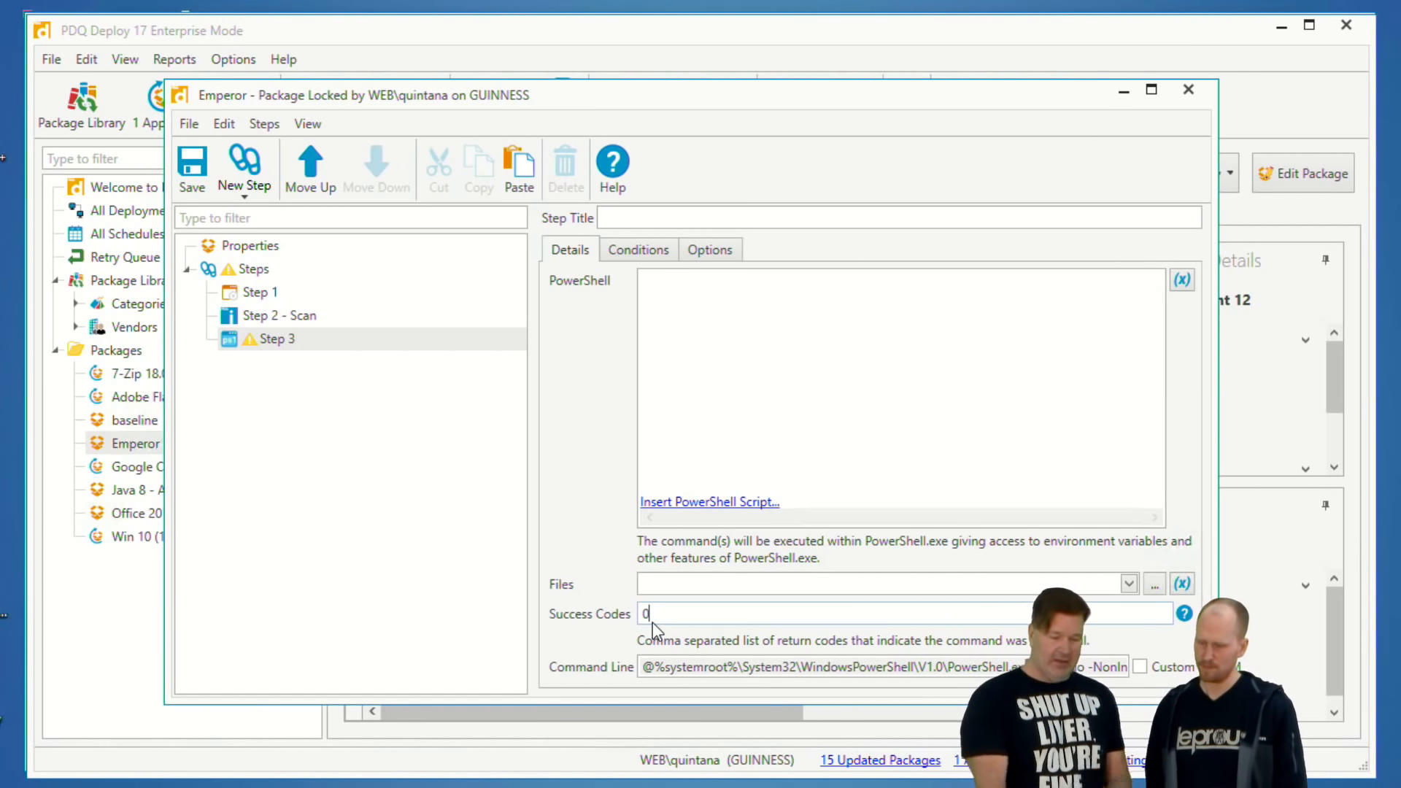
Enter dir as the PowerShell command of the Emperor package's Step 3 and set its success codes to 0, 1111111.
left_click(763, 371)
type("dir")
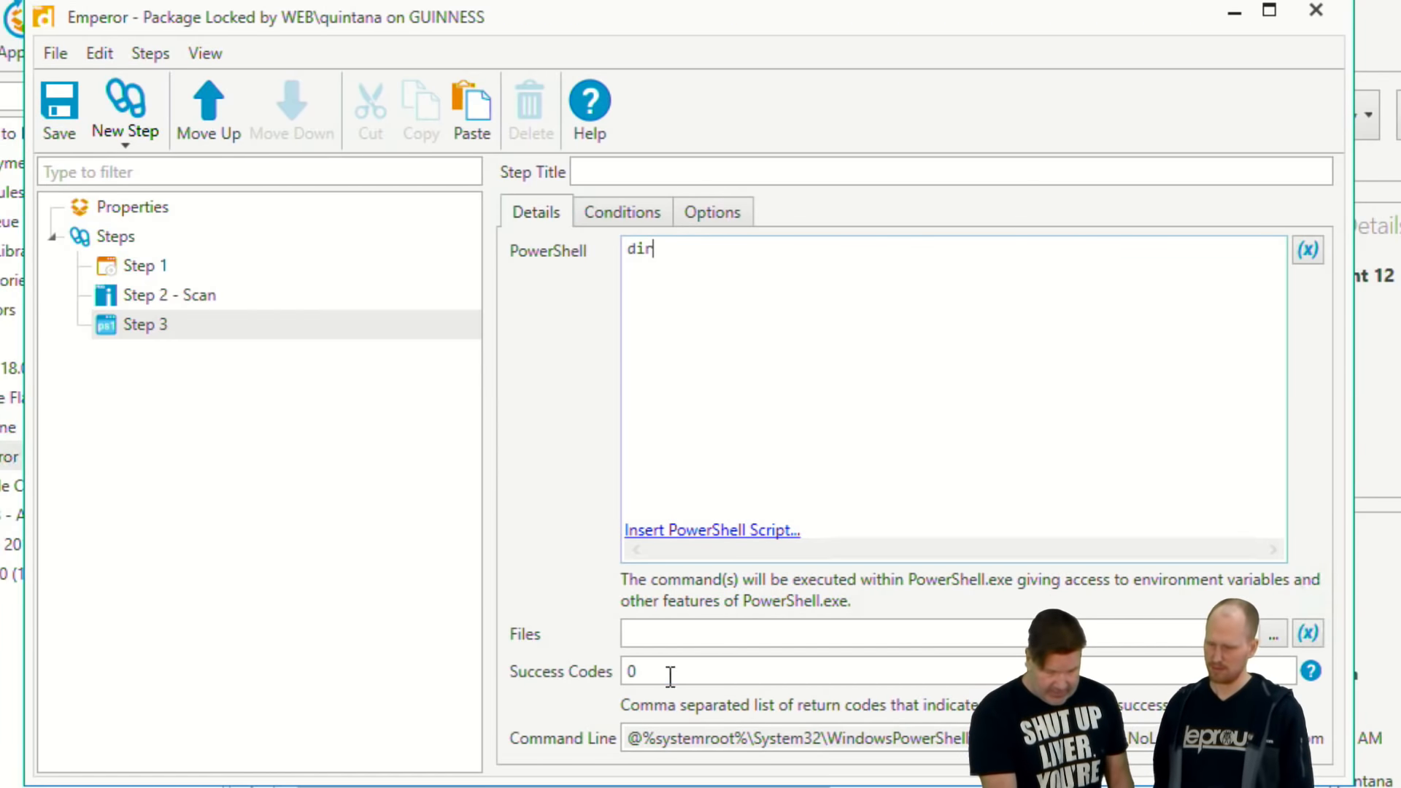
type(", m")
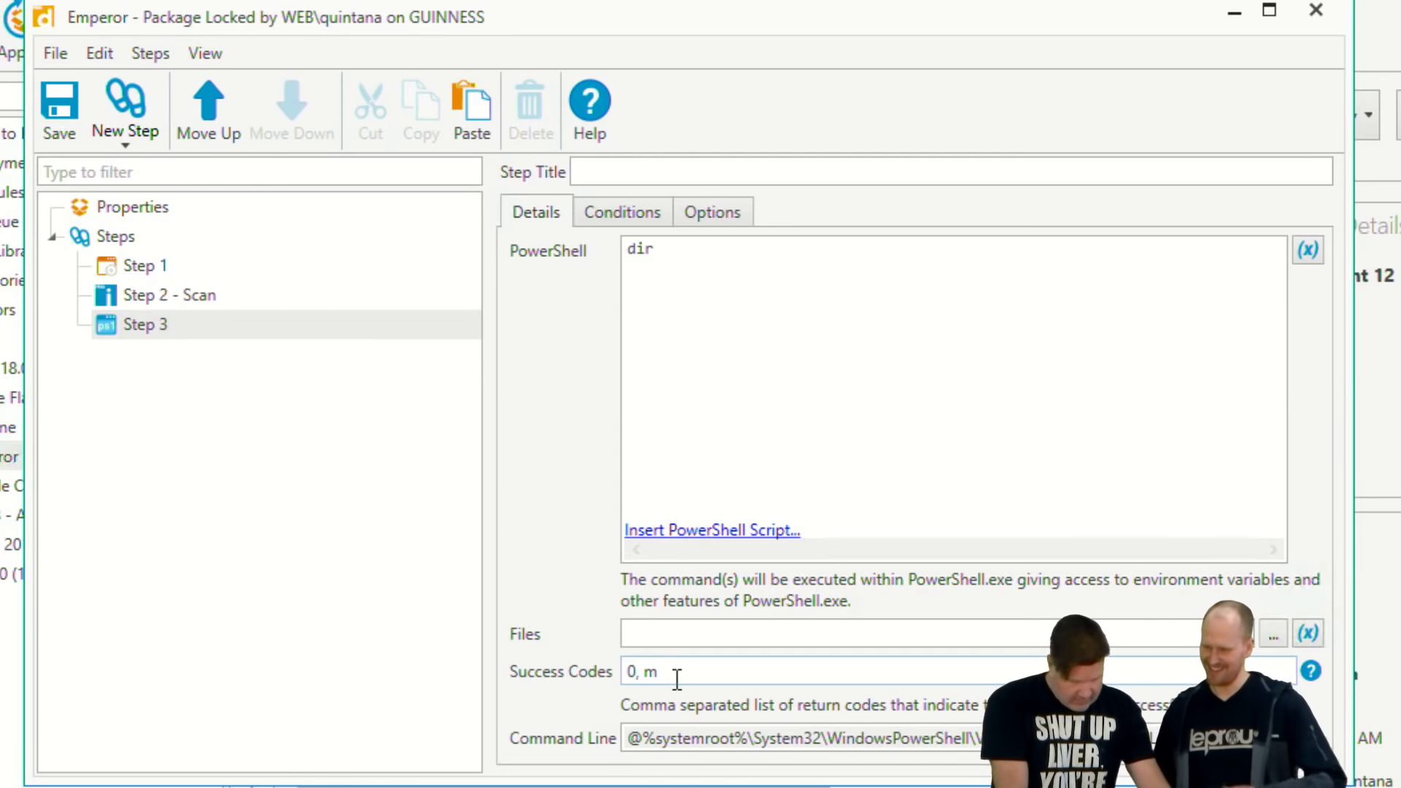
key("BackSpace")
type("1111111")
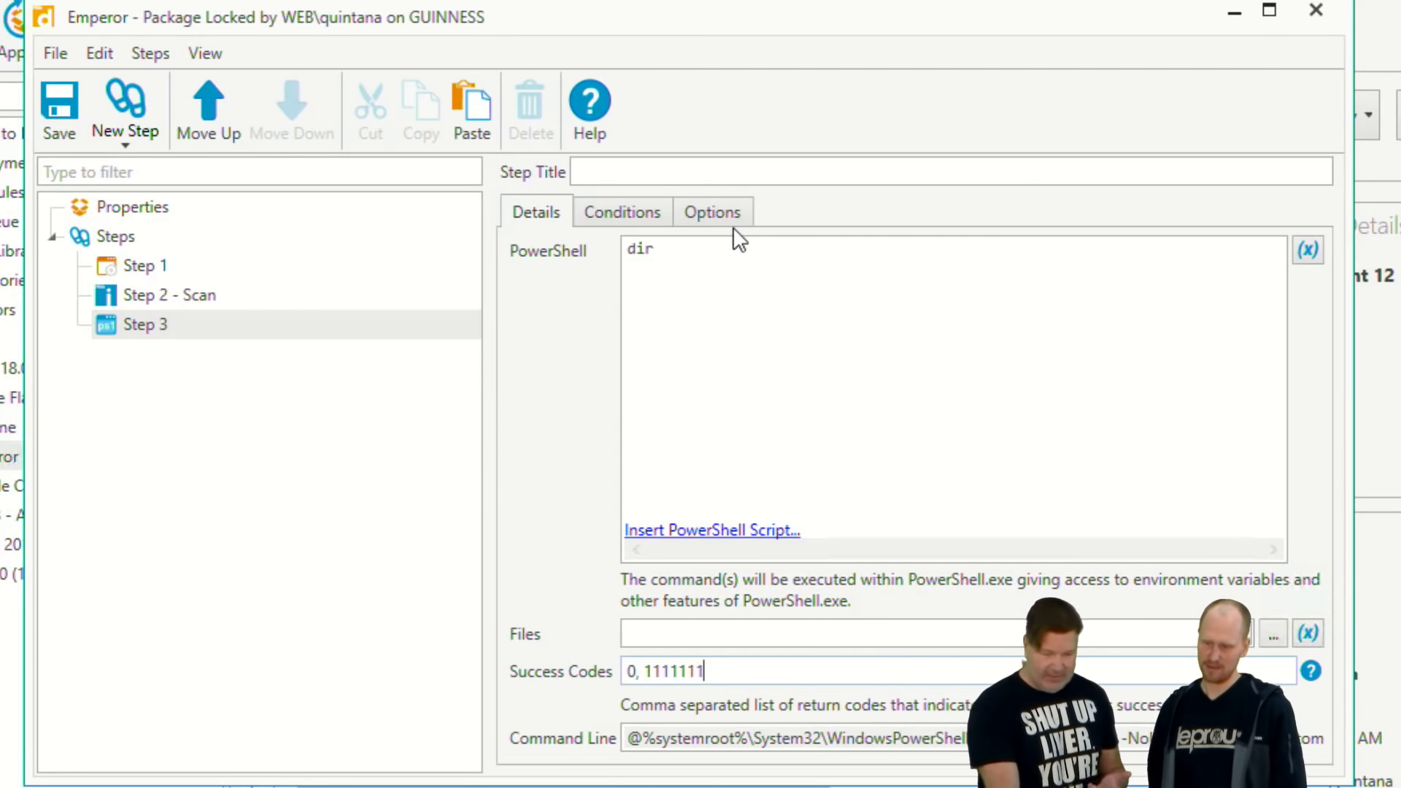
Set the success codes of the Emperor package's Step 3 back to only 0.
key("BackSpace")
key("BackSpace")
key("BackSpace")
key("BackSpace")
key("BackSpace")
key("BackSpace")
key("BackSpace")
key("BackSpace")
key("BackSpace")
key("BackSpace")
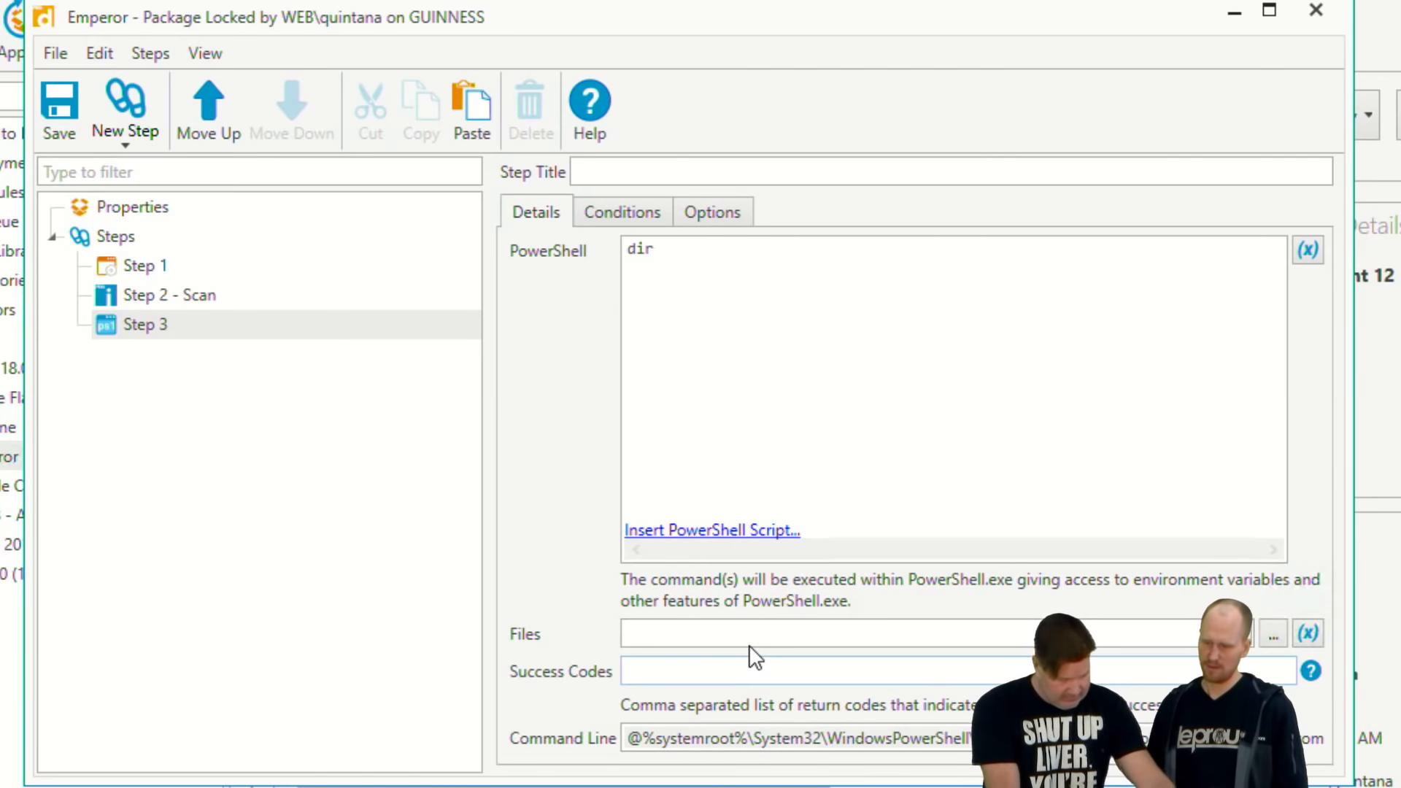
type("0")
Examine the error mode choices for Step 3 and close the Emperor package without saving.
left_click(714, 212)
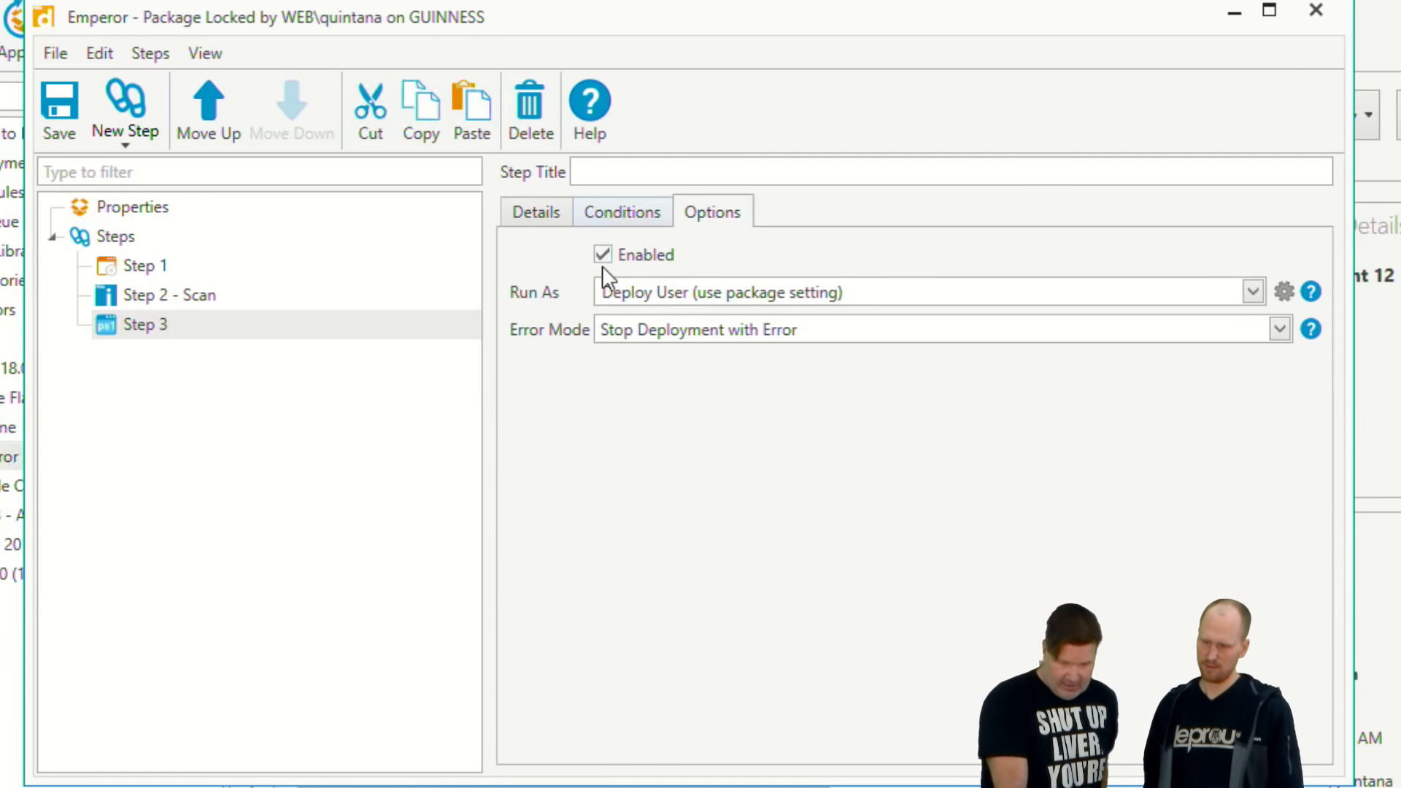
left_click(656, 338)
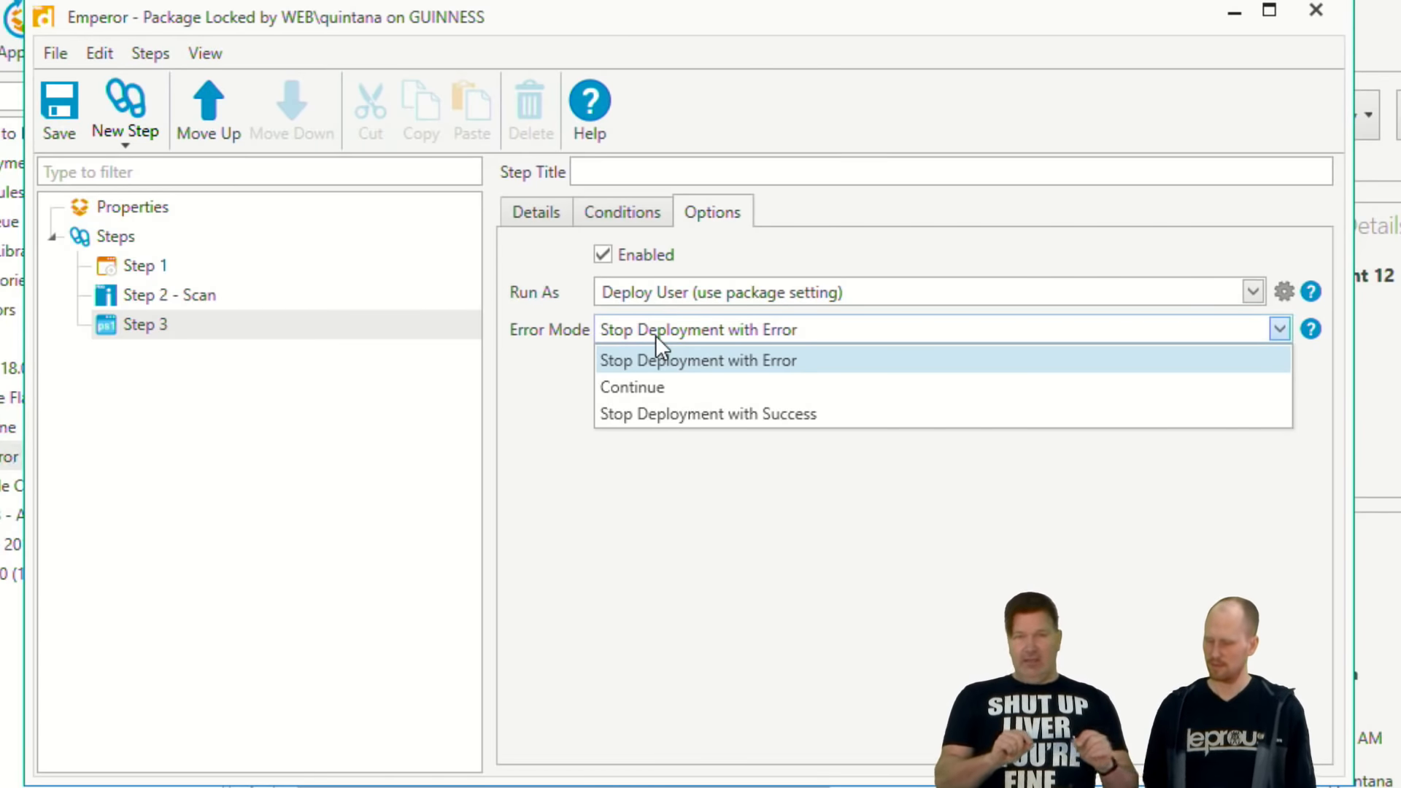
left_click(541, 213)
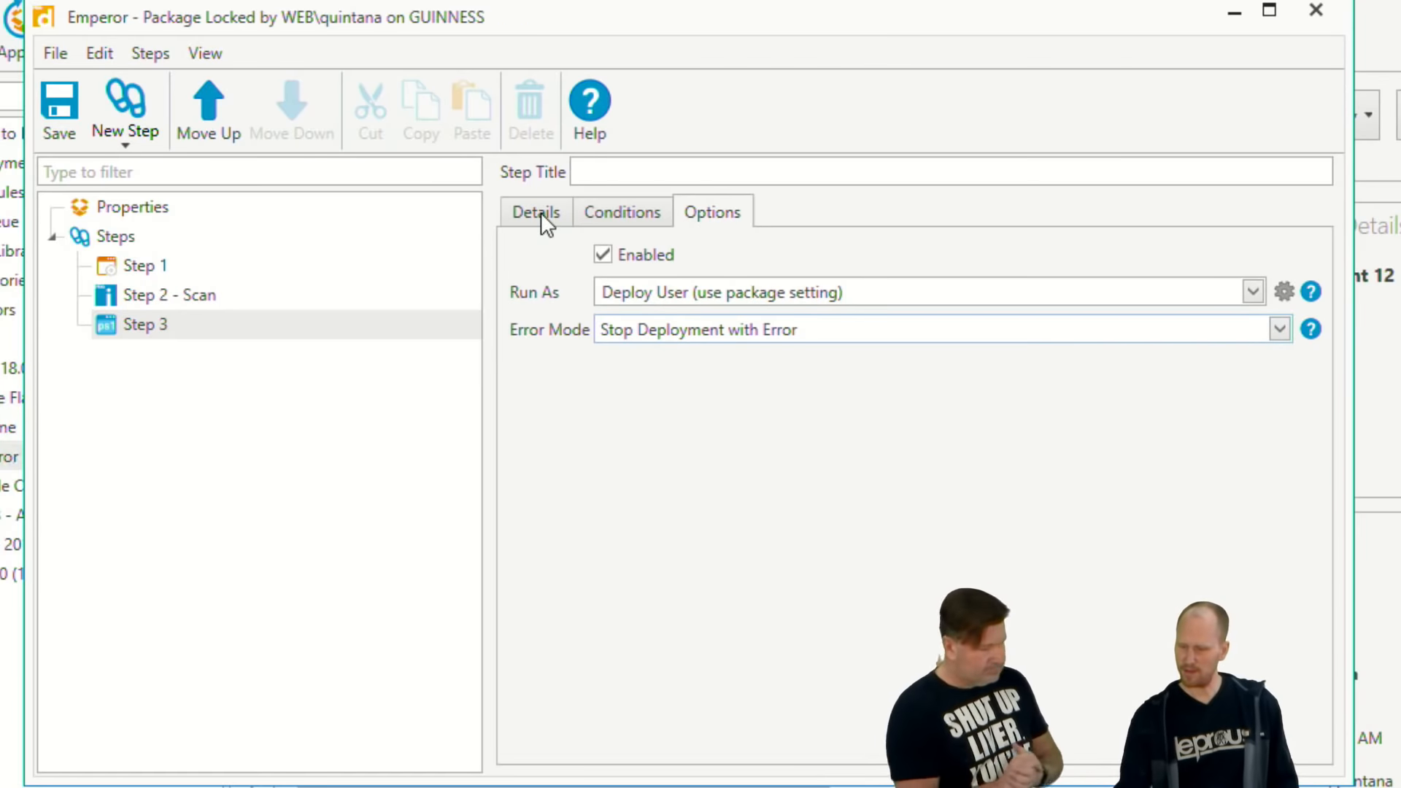
left_click(545, 218)
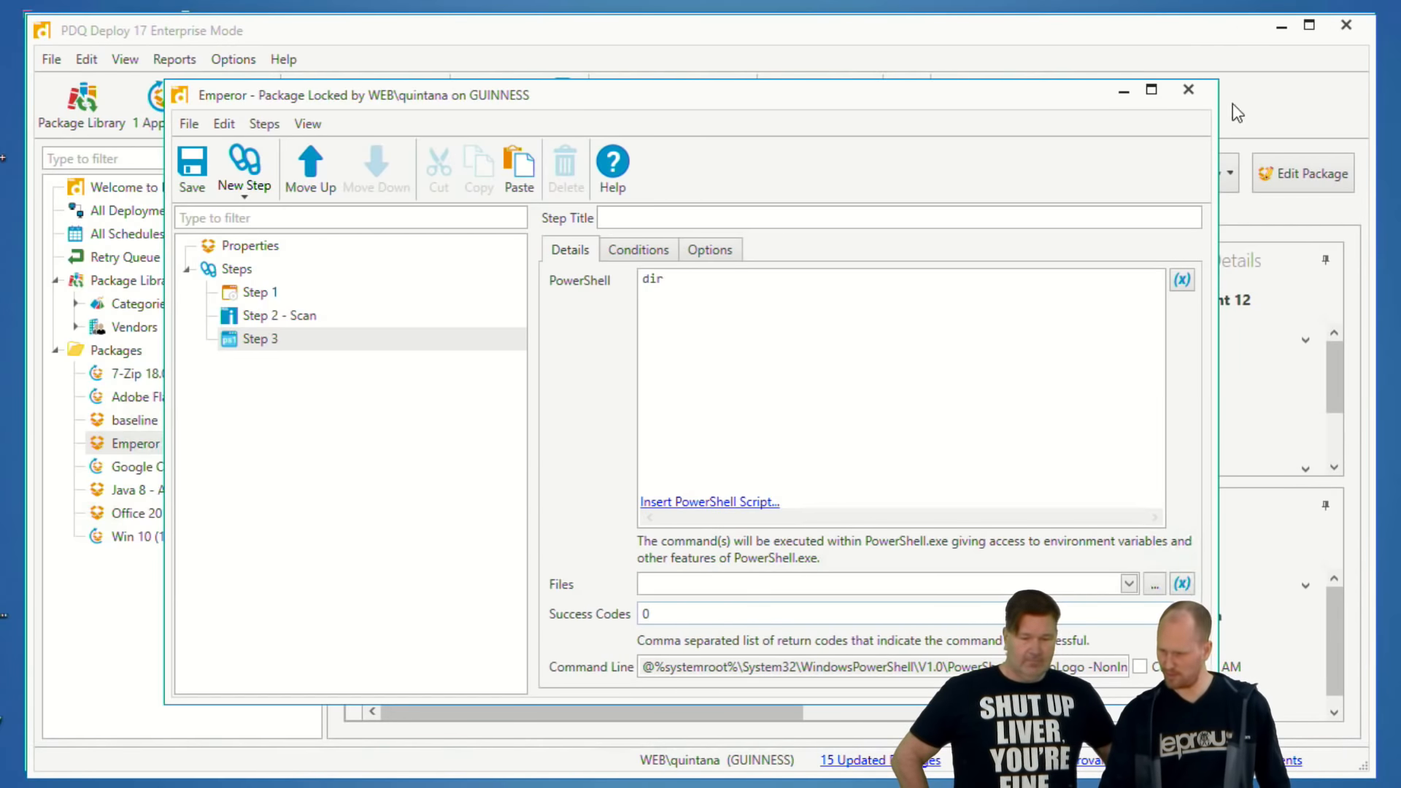
left_click(1189, 88)
left_click(770, 441)
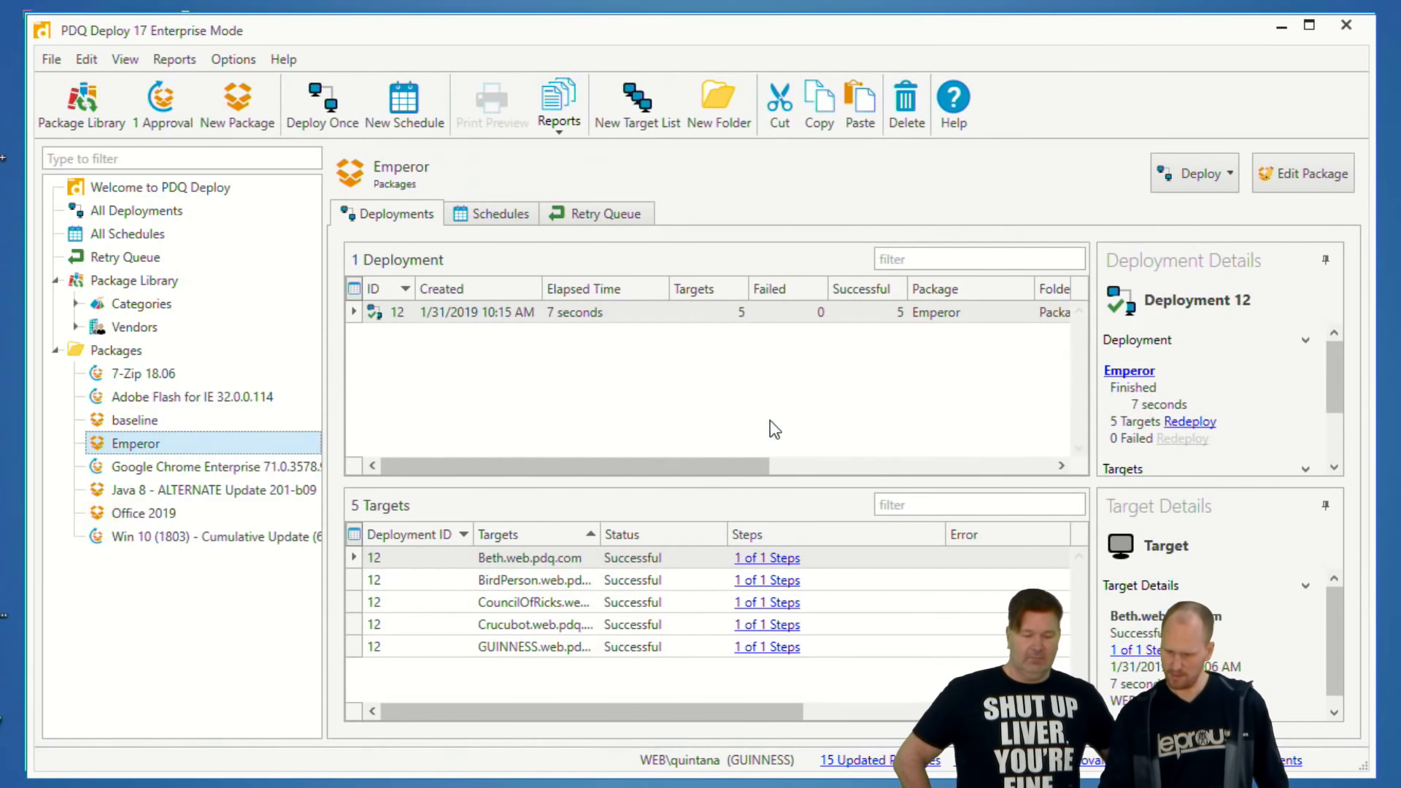
Switch to PDQ Inventory and show the uninstall strings of the applications on the computer CRUCUBOT.
key("alt+Tab")
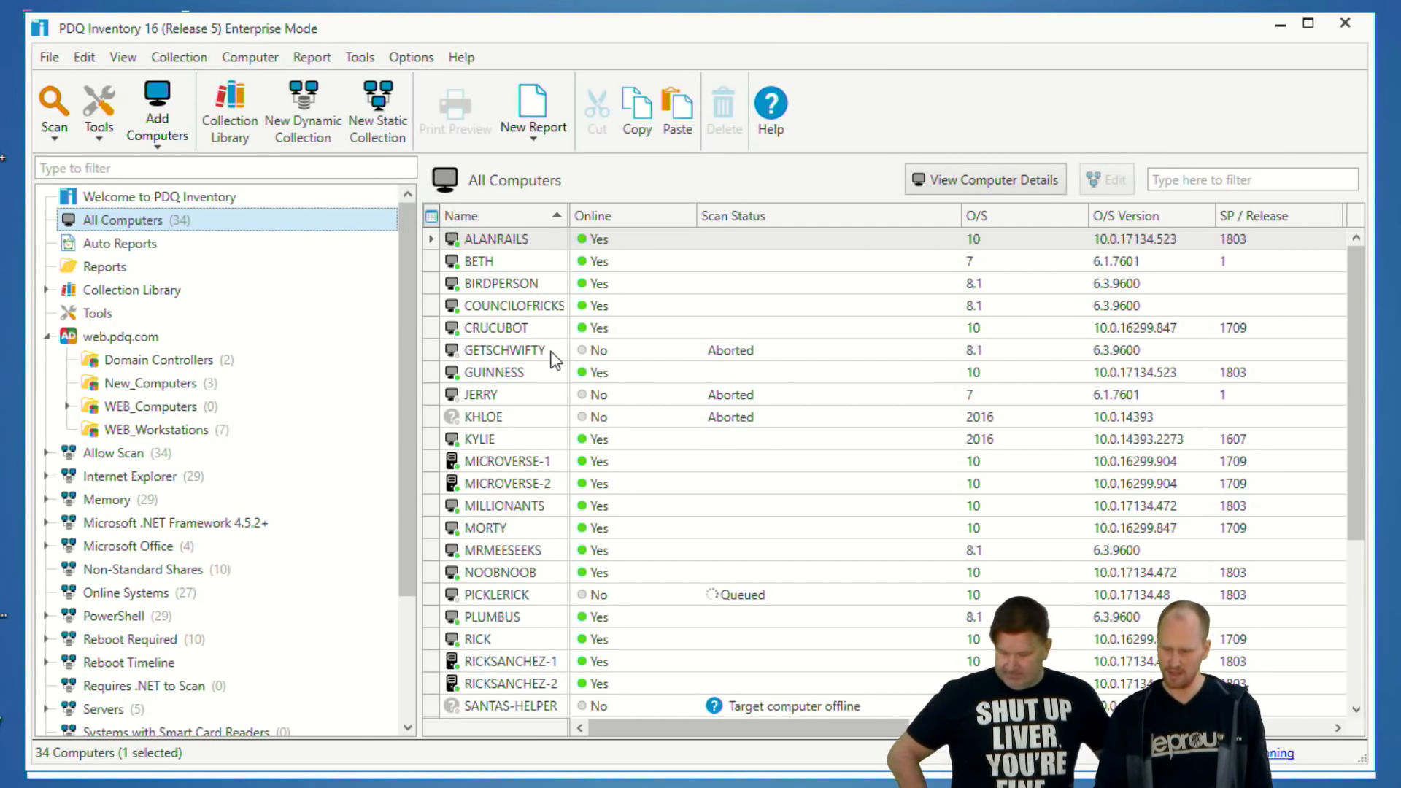
double_click(511, 330)
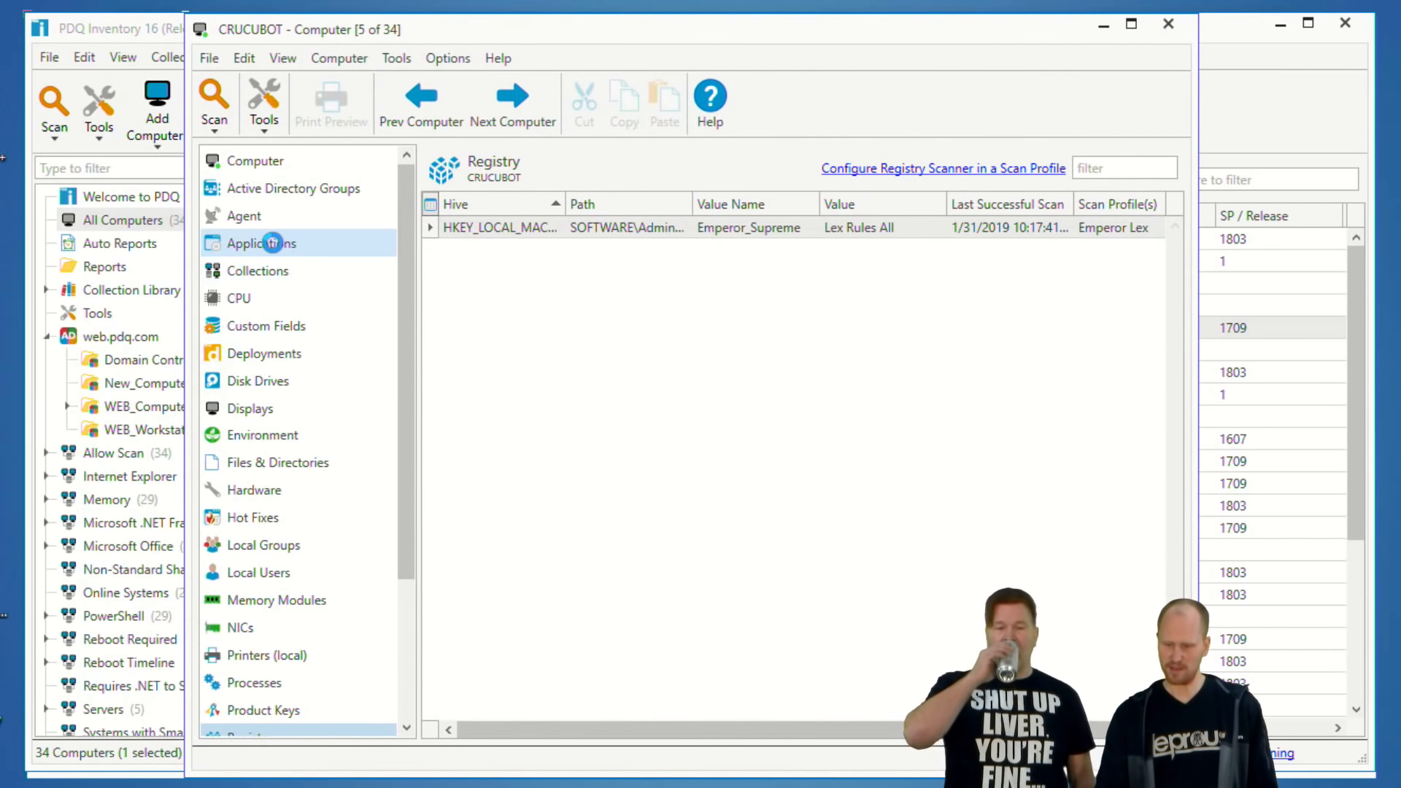
left_click(253, 243)
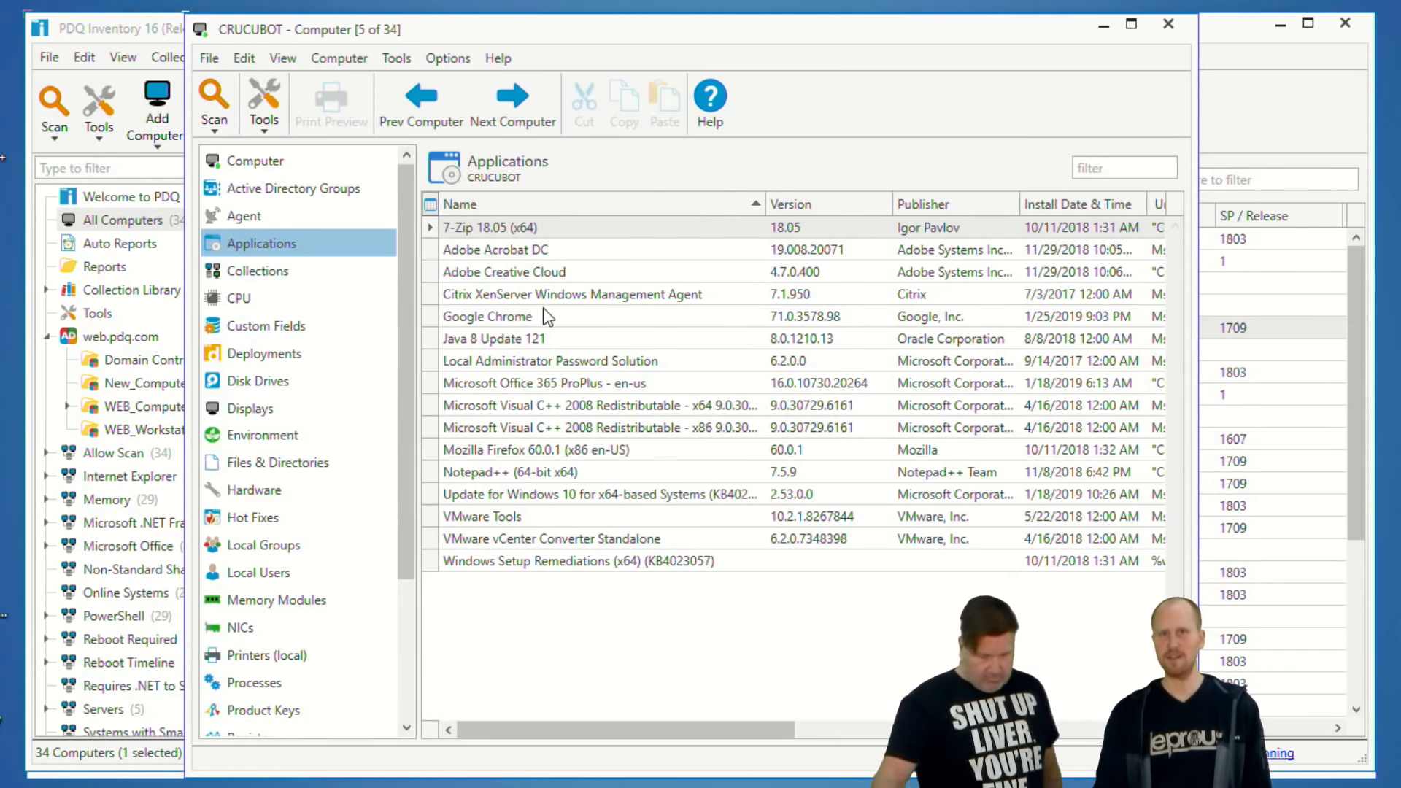
left_click_drag(614, 729, 878, 718)
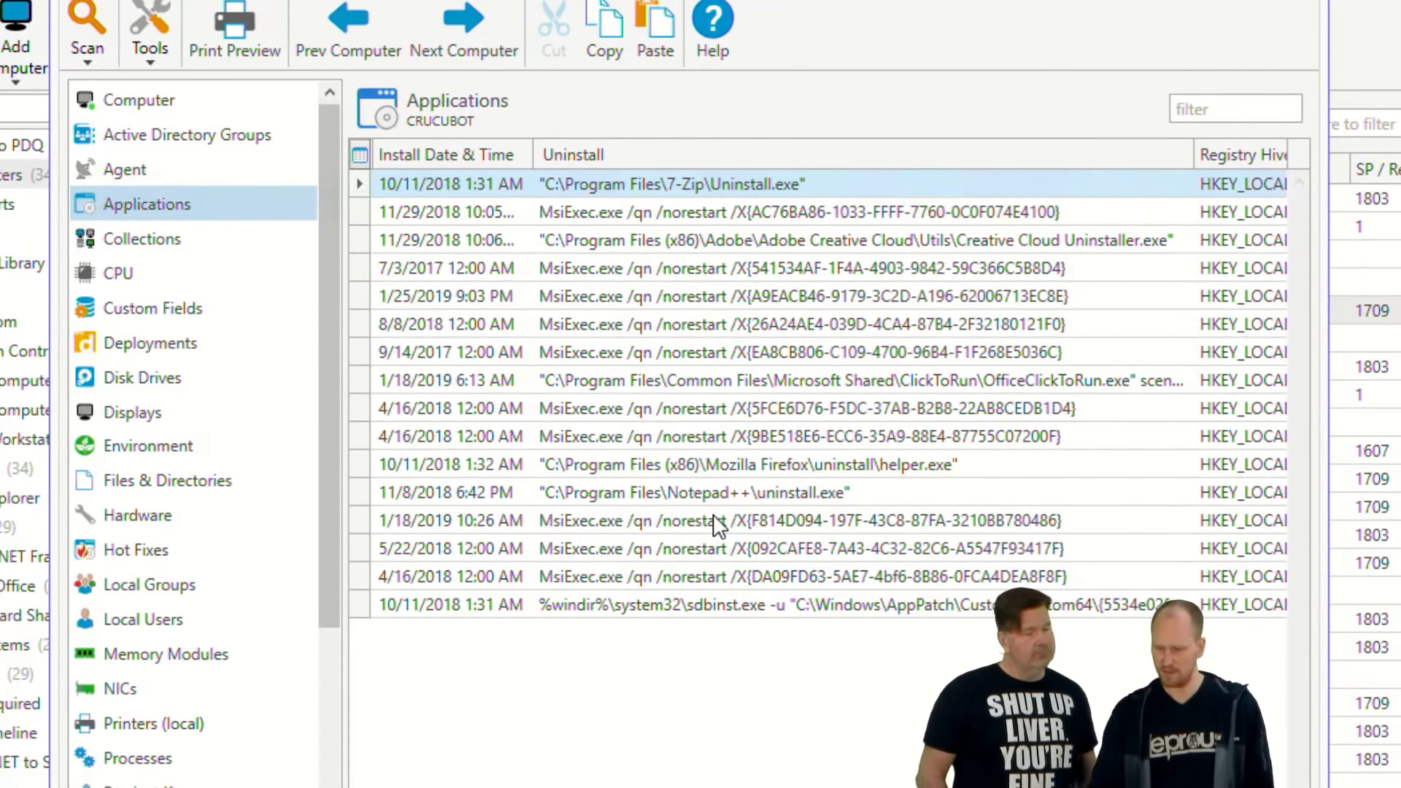
Compare the uninstall strings of 7-Zip, Adobe Acrobat DC and Microsoft Office 365 ProPlus on CRUCUBOT.
left_click(668, 211)
left_click(664, 189)
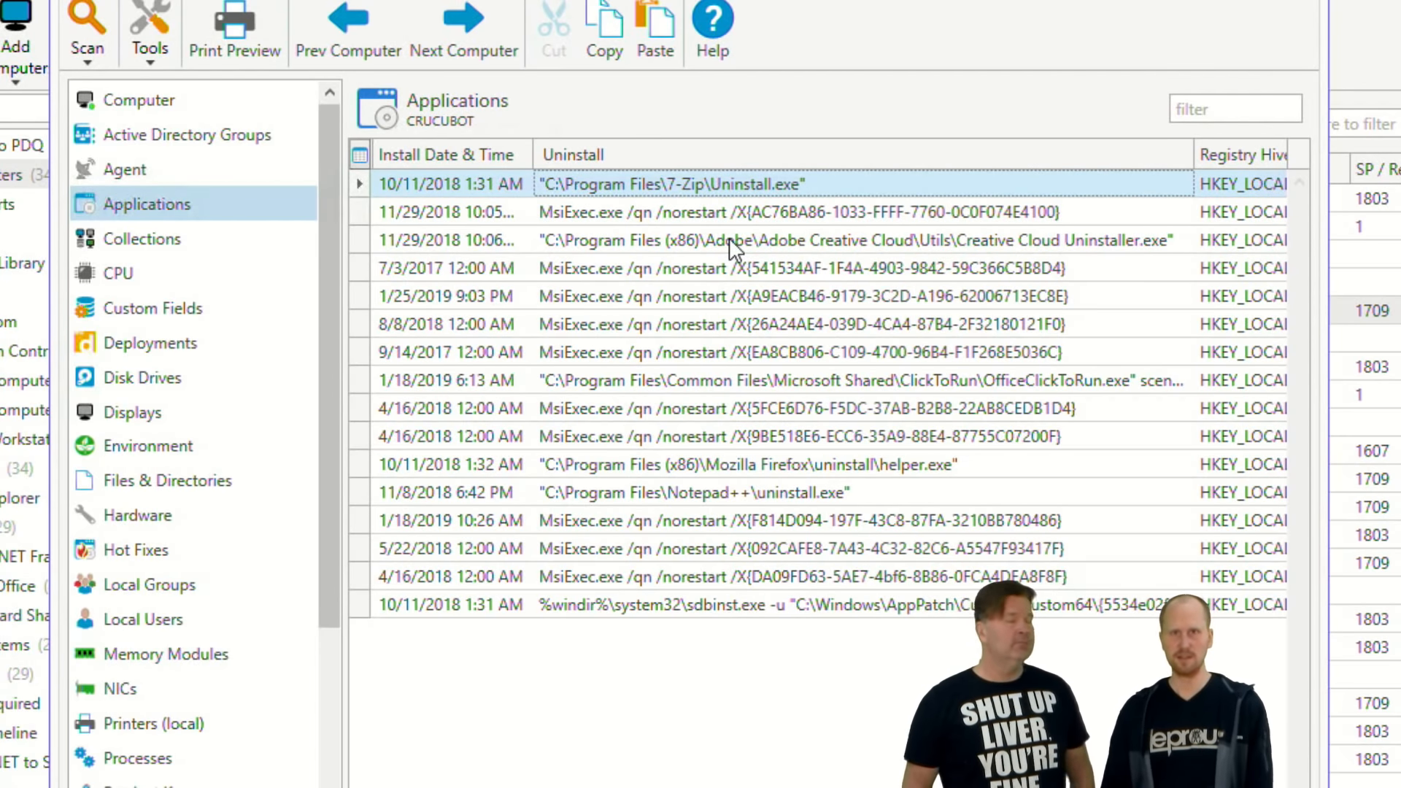
left_click(598, 214)
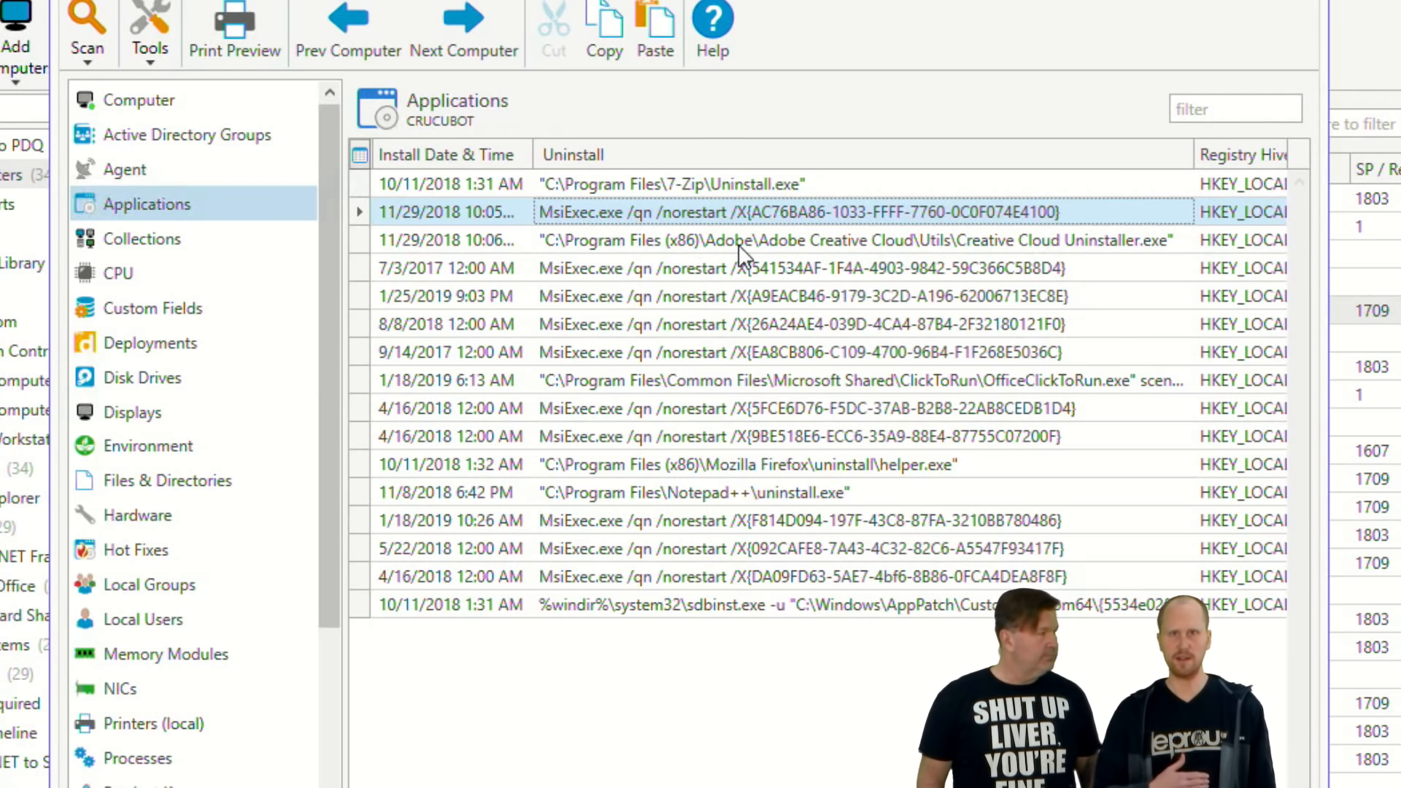
left_click(660, 383)
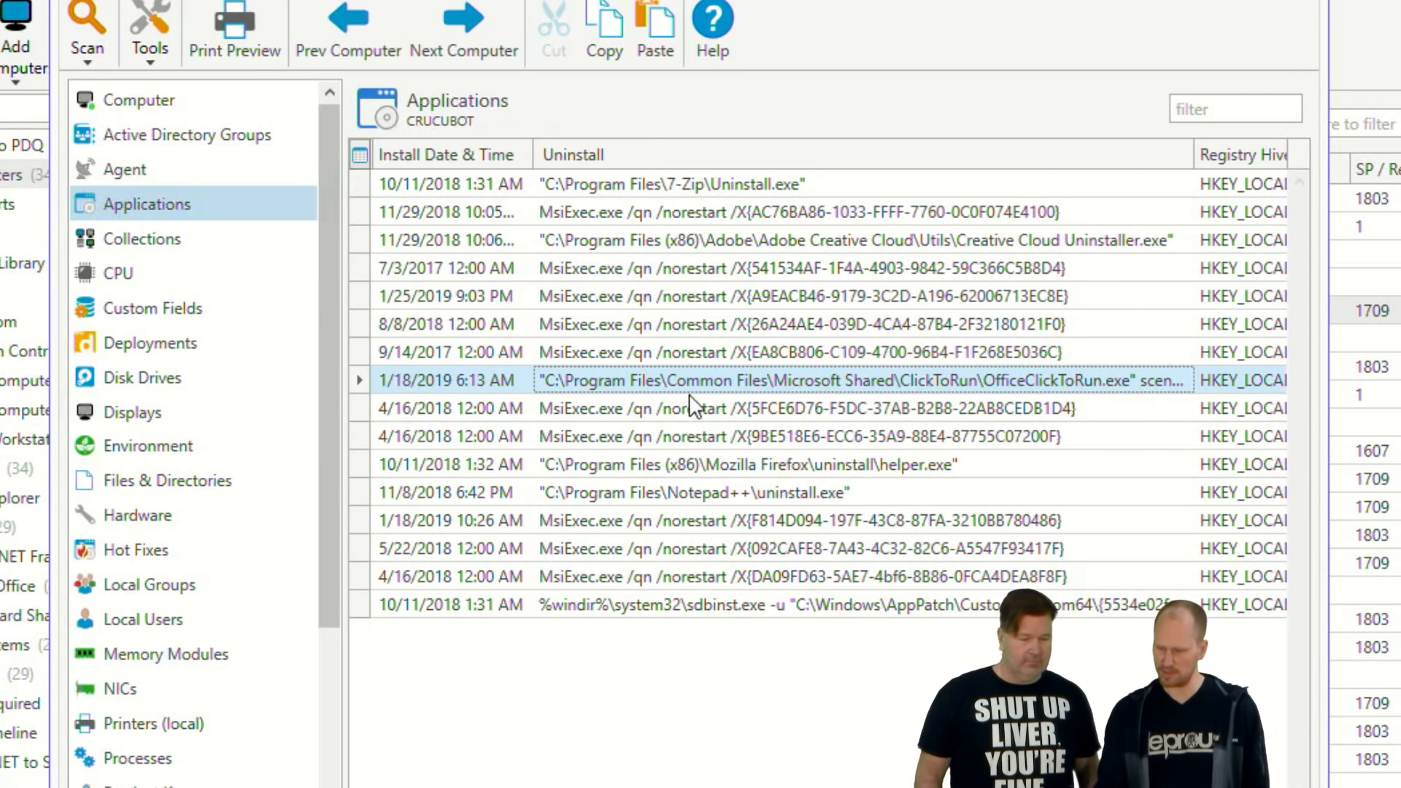
left_click(660, 210)
left_click(711, 184)
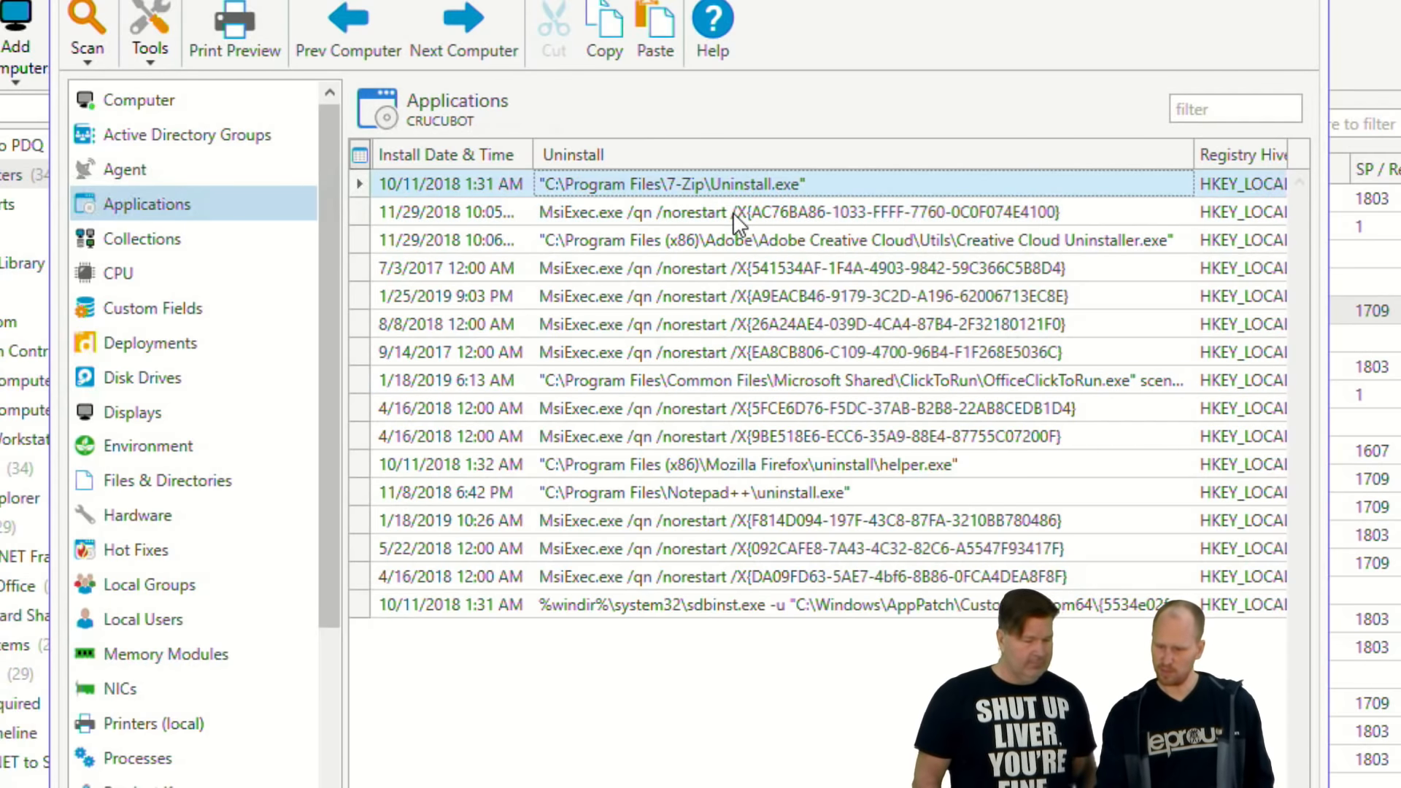
left_click(732, 211)
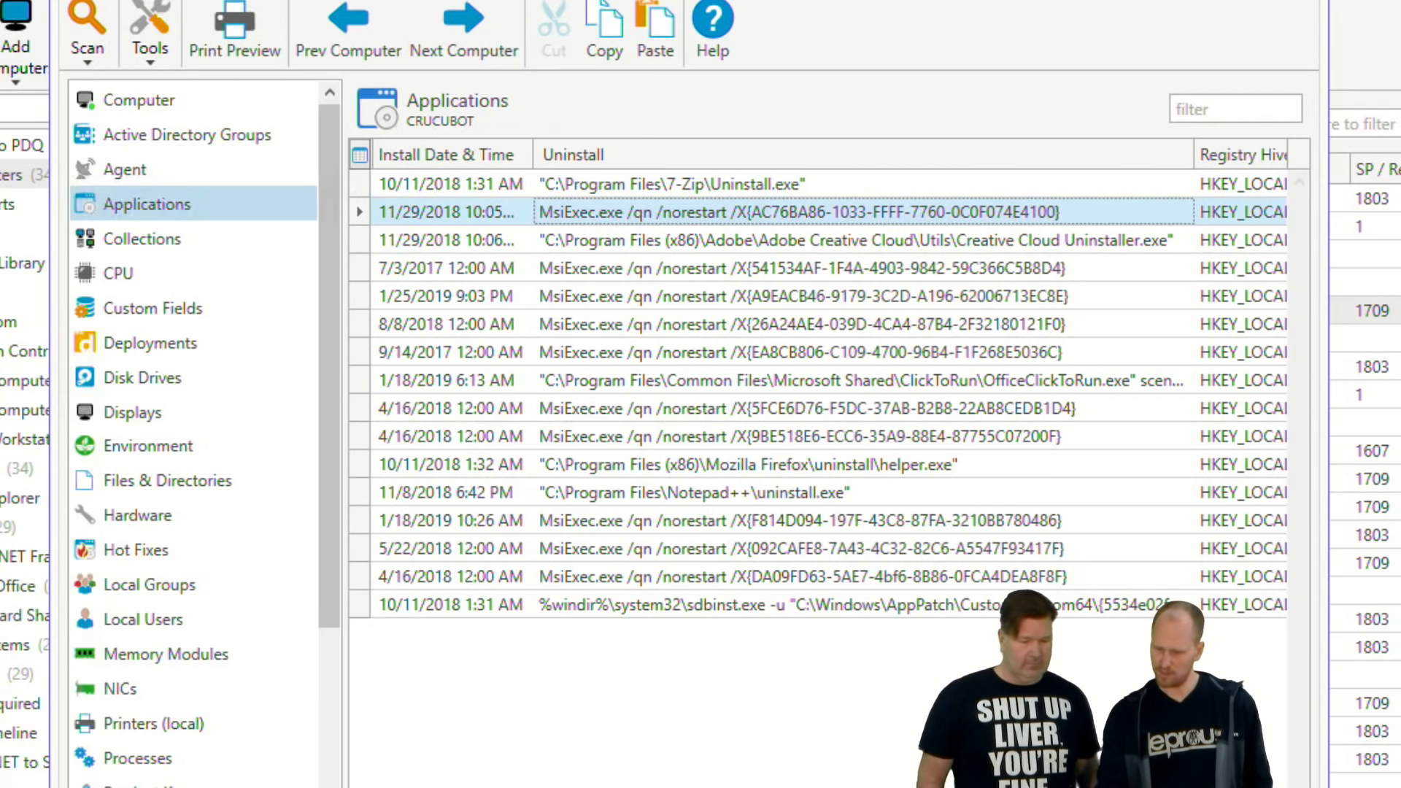
Show the uninstall actions available for Adobe Acrobat DC without running any of them.
left_click_drag(952, 730, 894, 760)
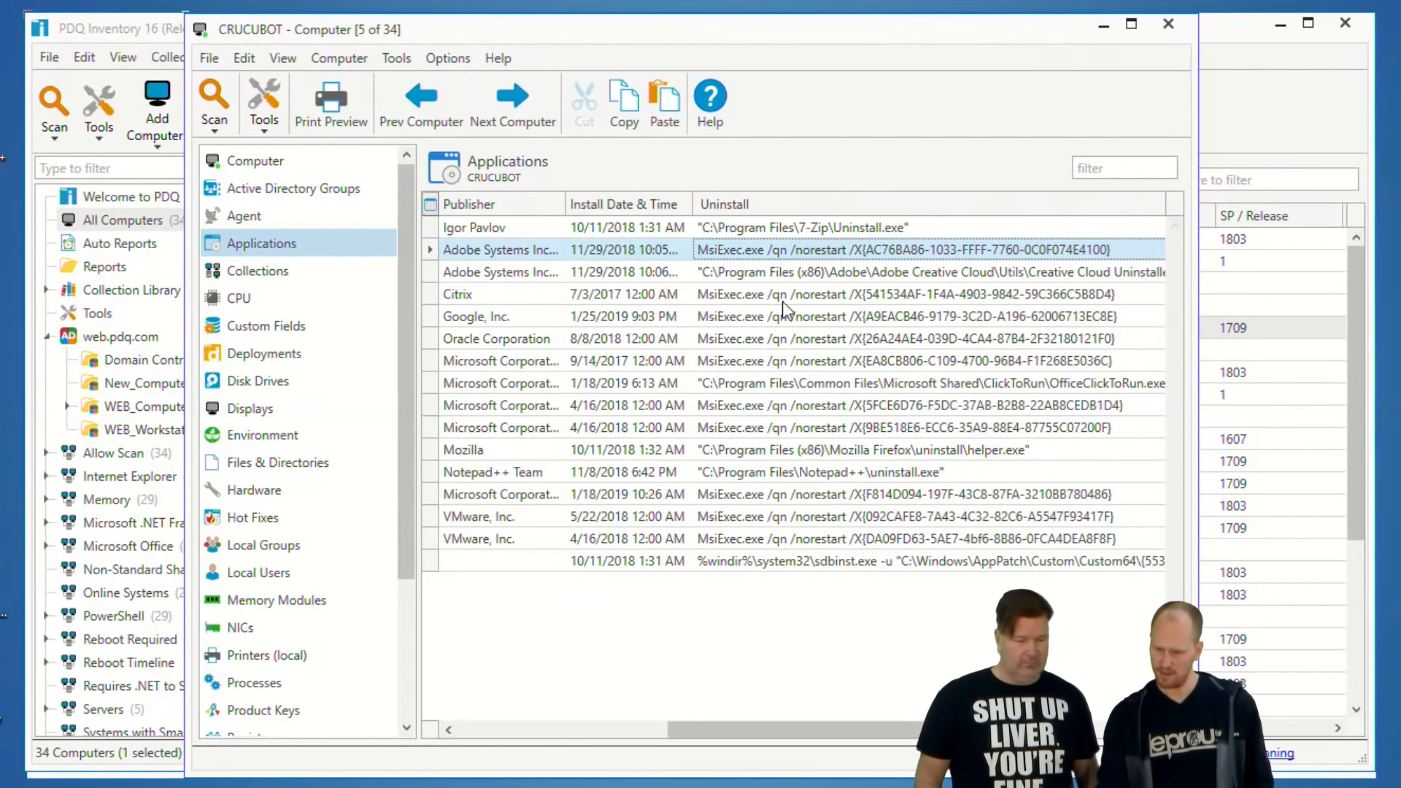
right_click(753, 249)
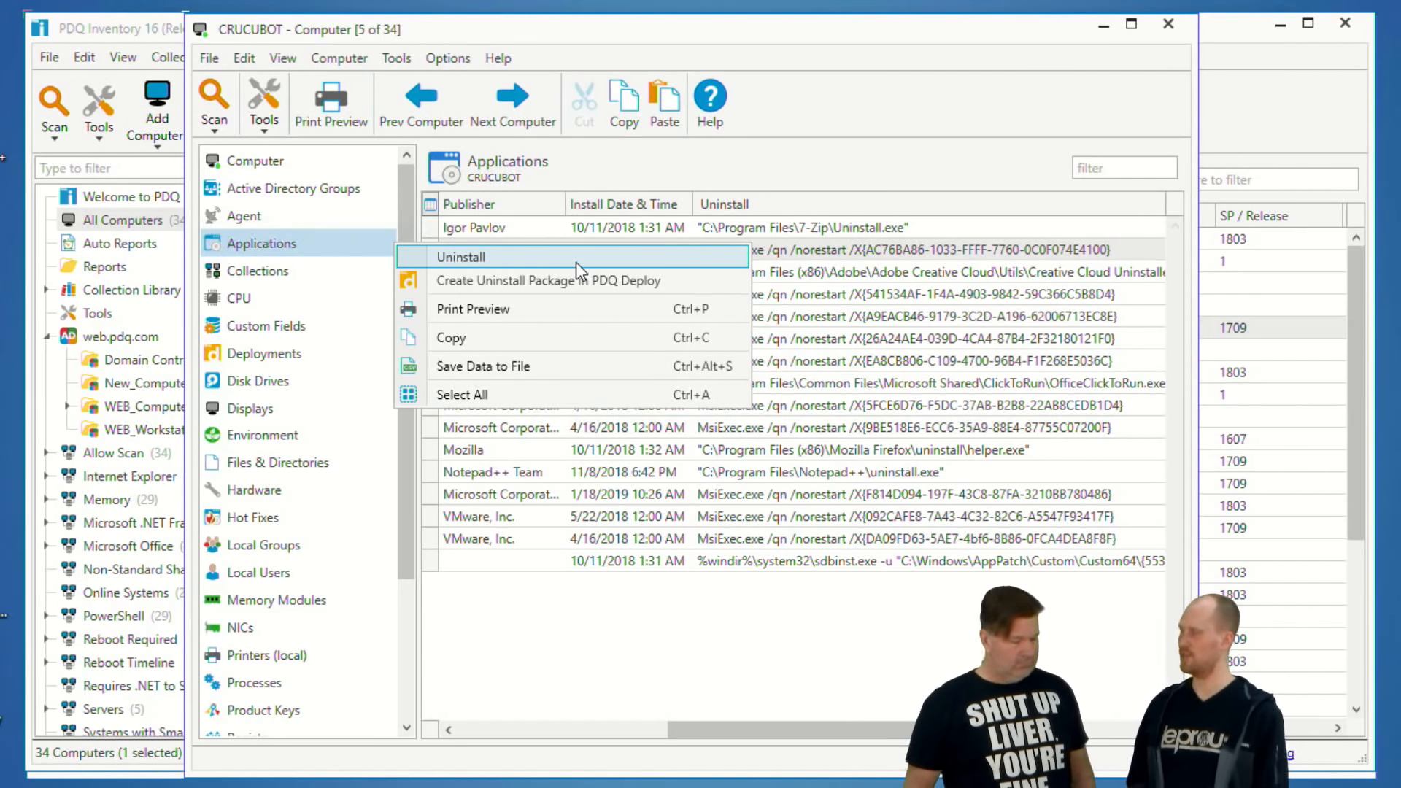
left_click(855, 226)
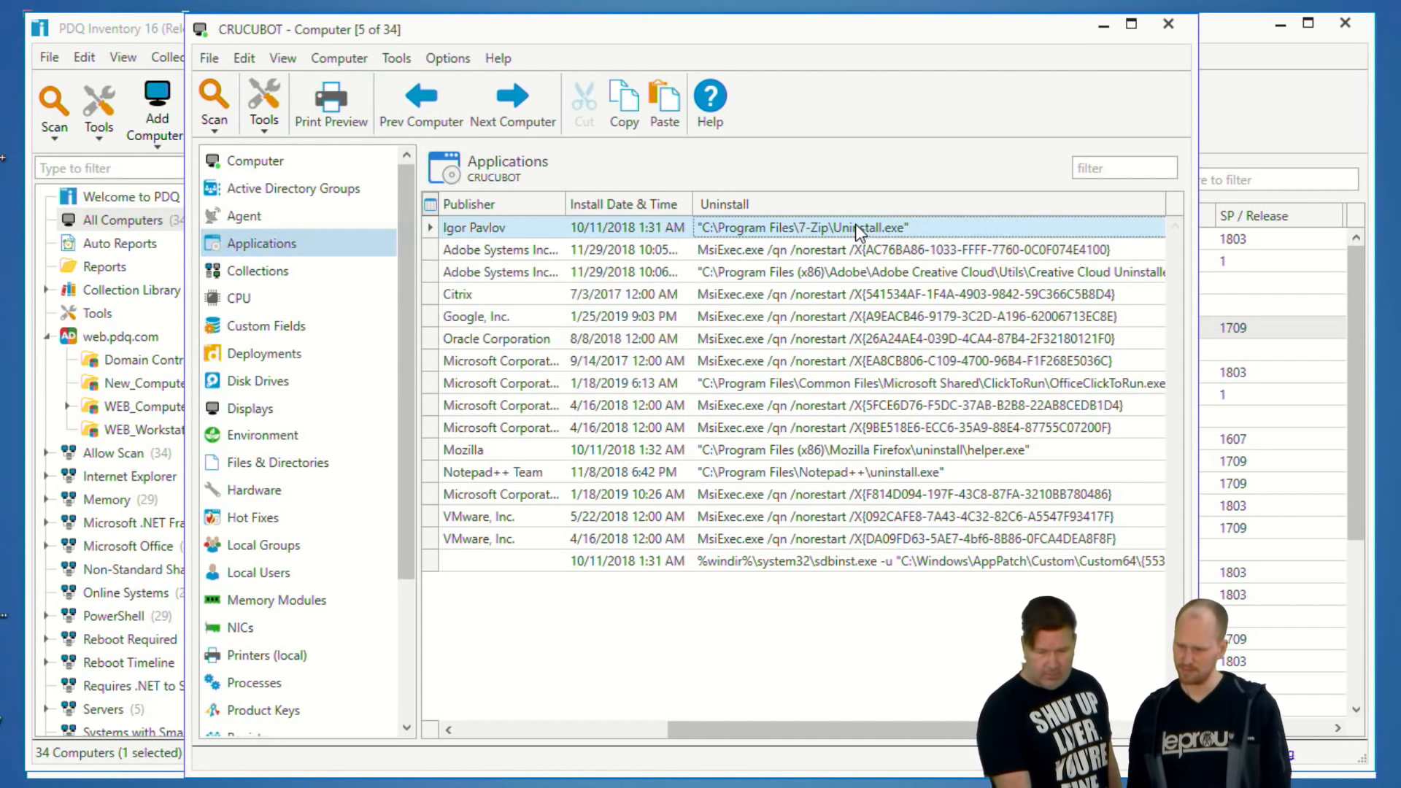
Create an uninstall package in PDQ Deploy for 7-Zip 18.05 (x64) from its application entry and open the package's Step 1.
right_click(542, 227)
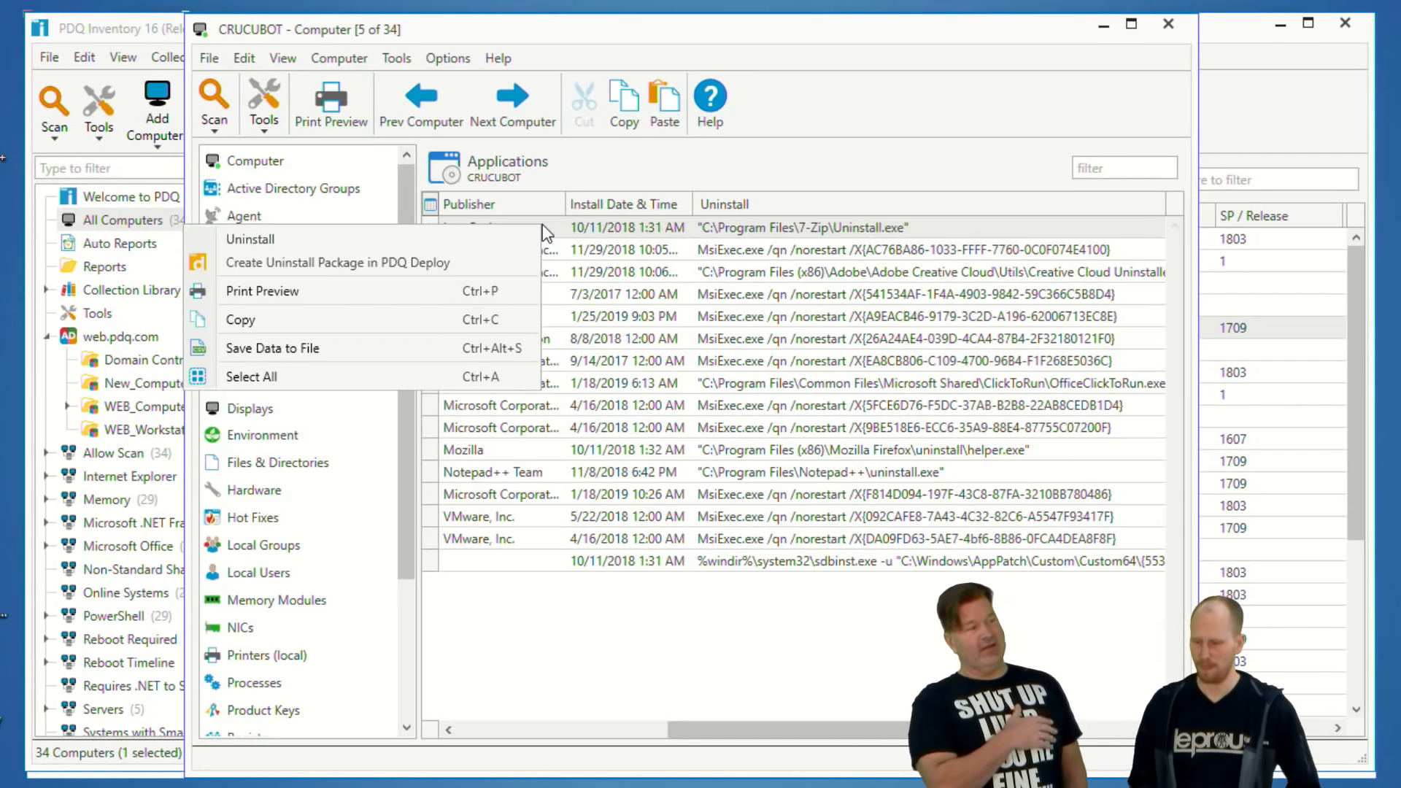
left_click(401, 261)
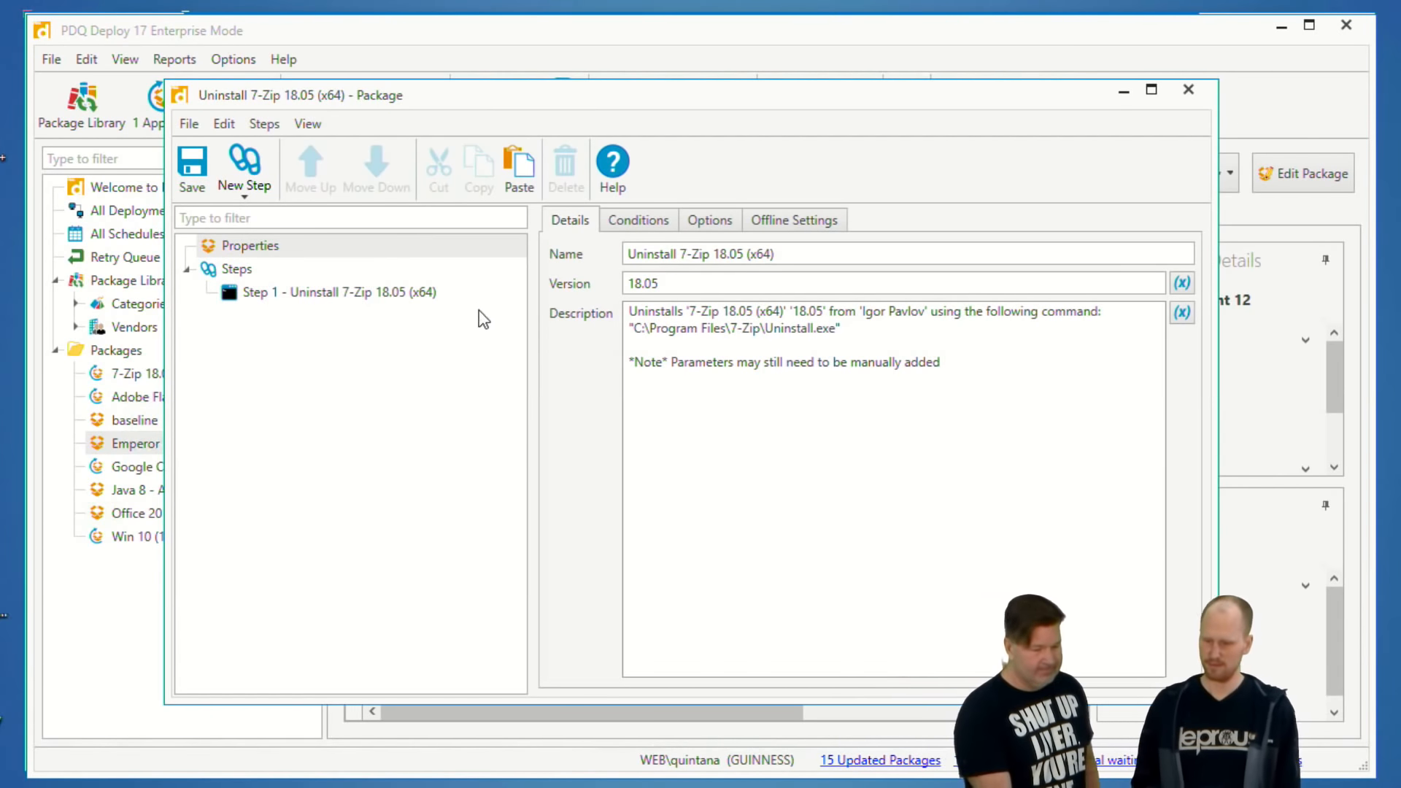
left_click(230, 296)
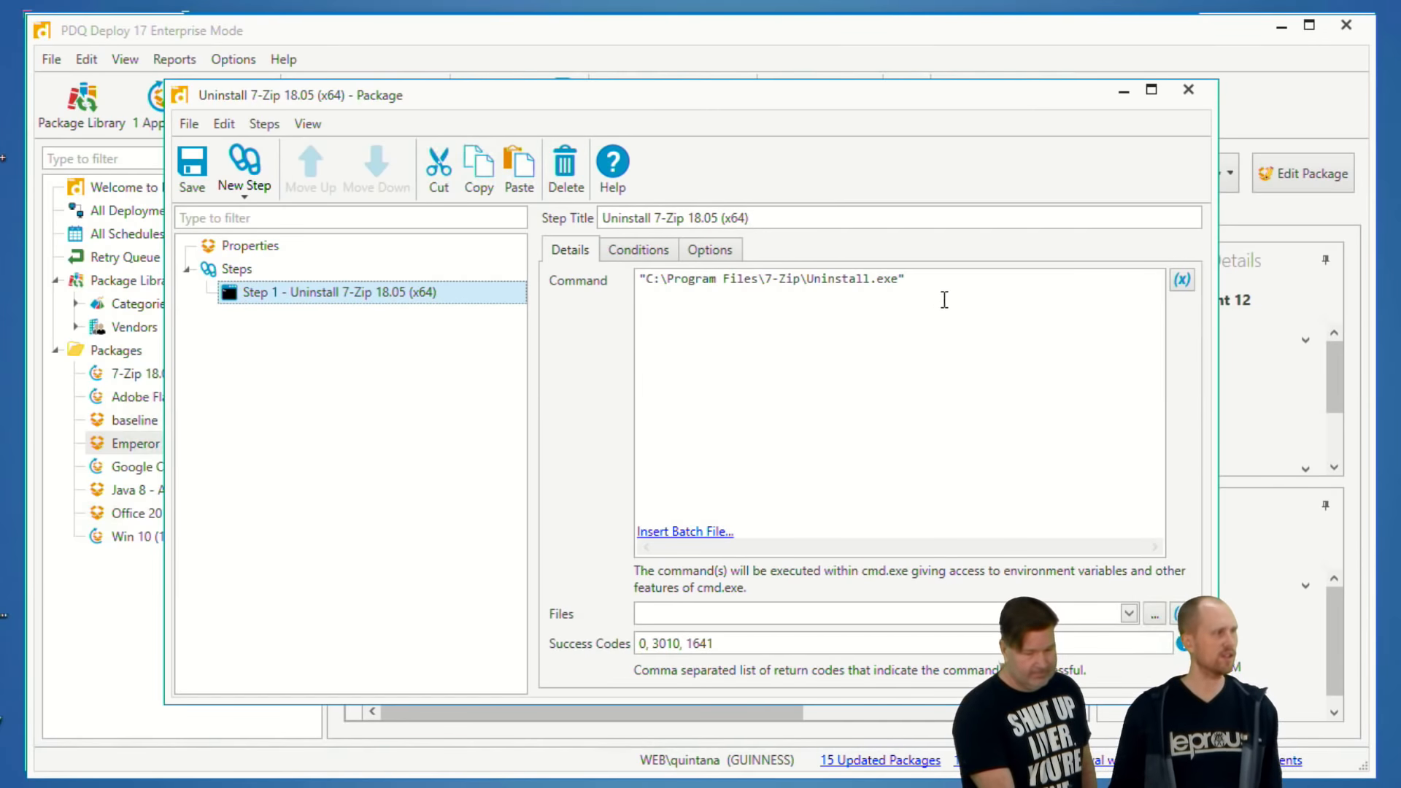
Append the silent parameter /s to the uninstall command in Step 1 of the 7-Zip package.
left_click(939, 304)
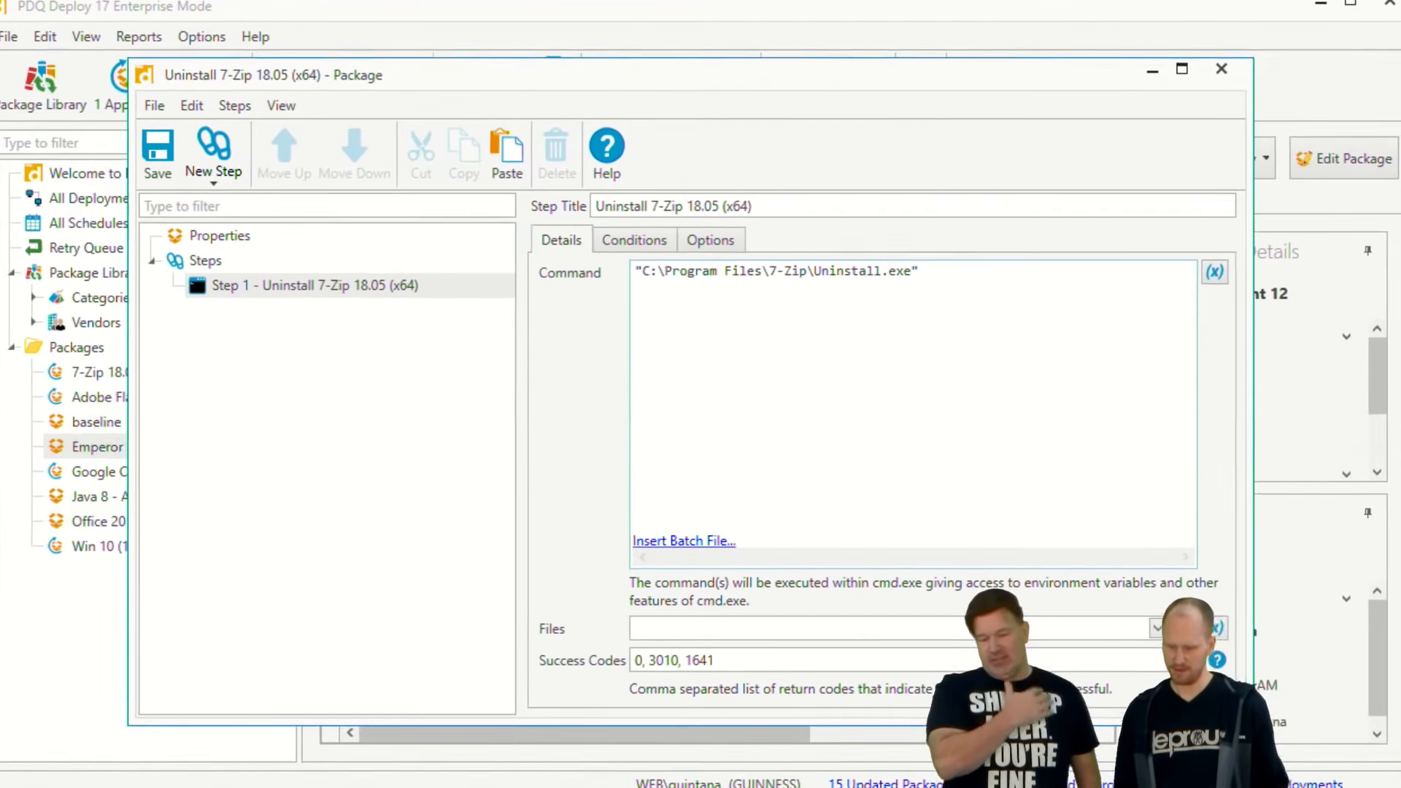
type("z")
key("BackSpace")
type("/s")
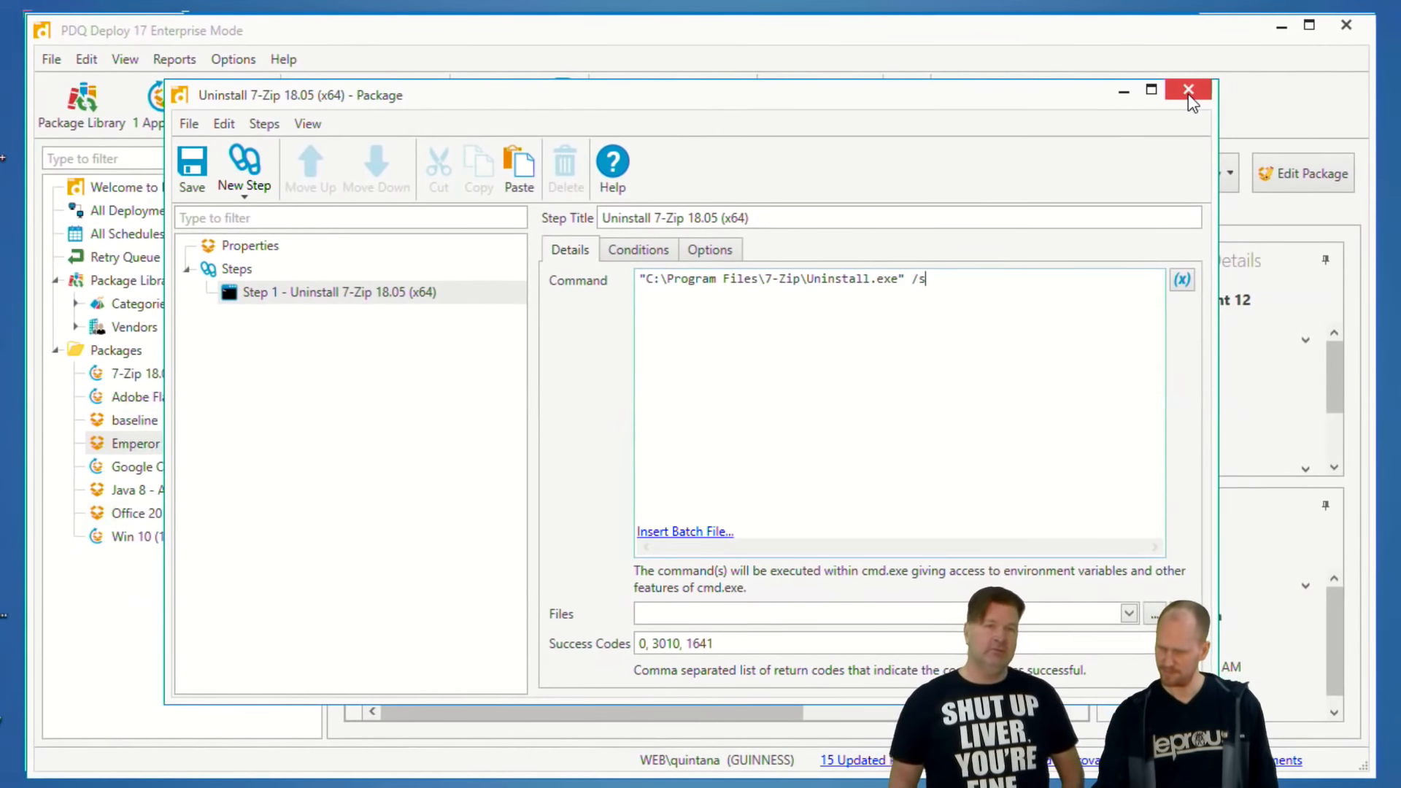
Close the 7-Zip uninstall package without saving and return to All Computers in PDQ Inventory.
left_click(1187, 93)
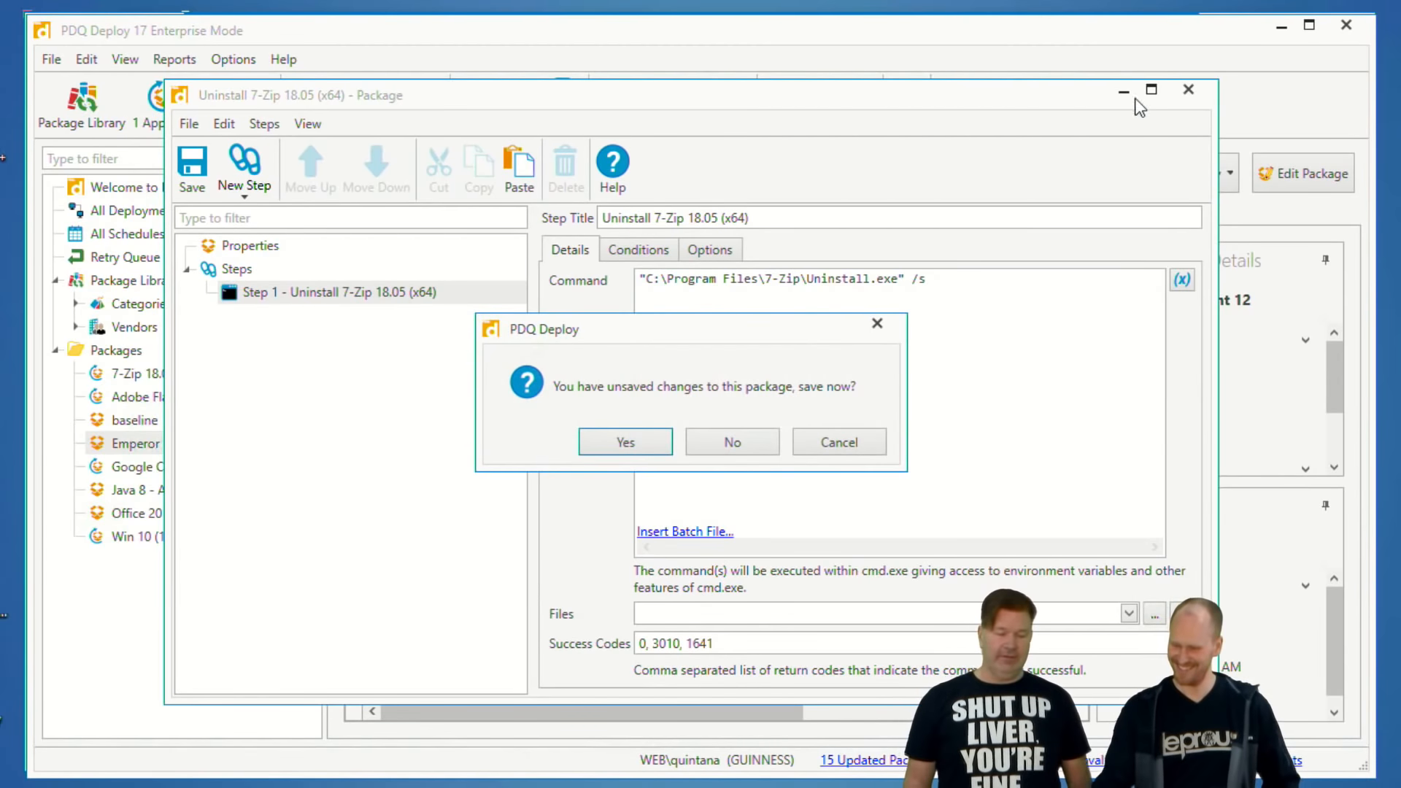
left_click(732, 440)
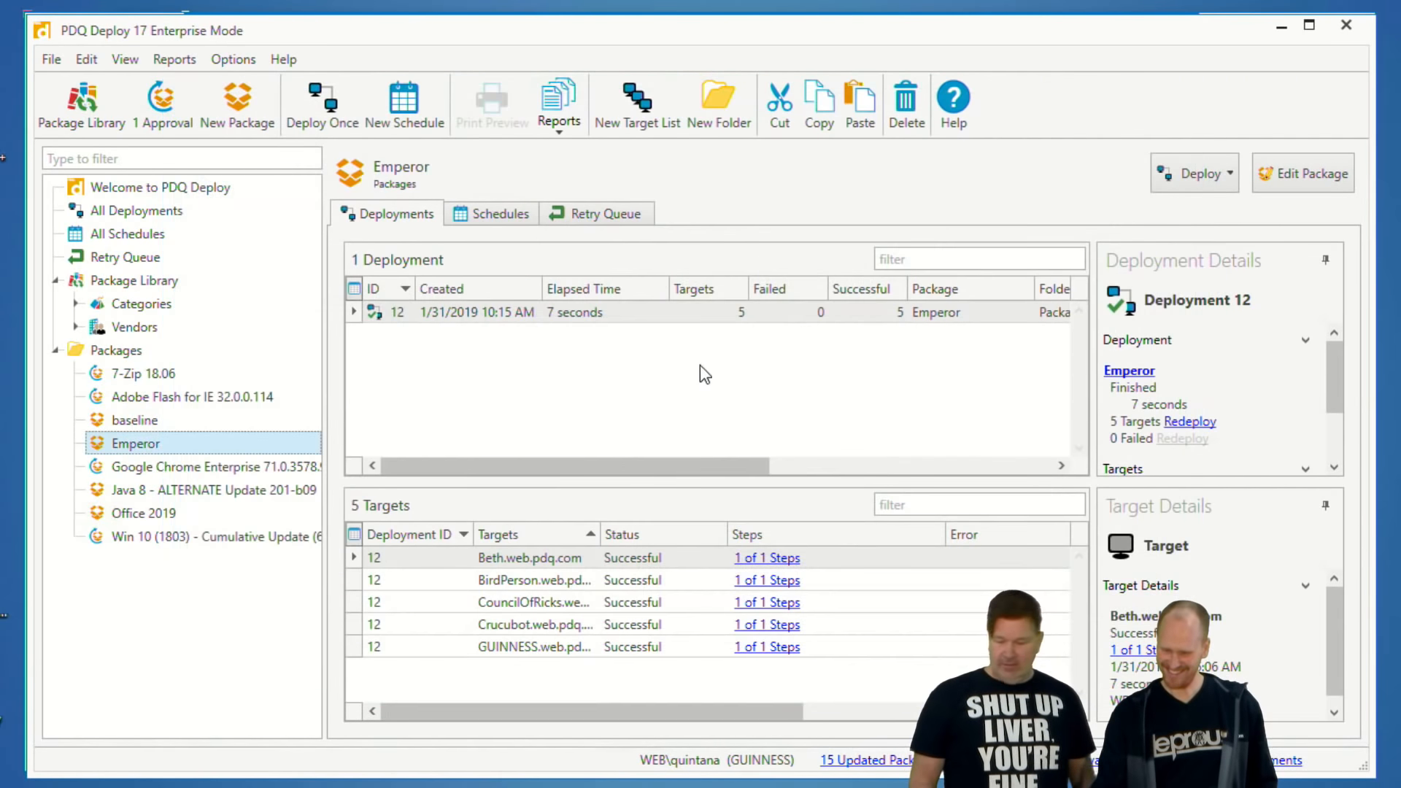
left_click(382, 626)
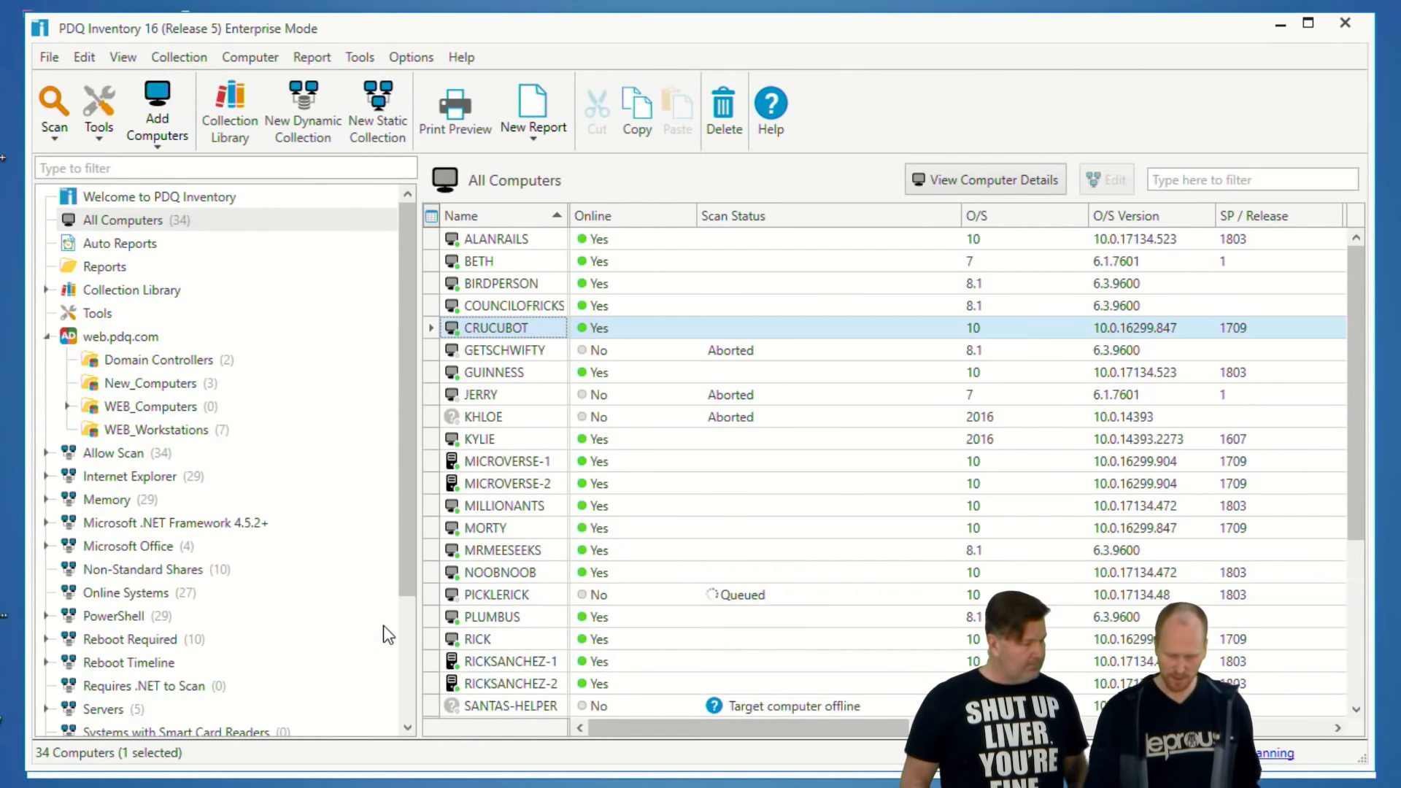